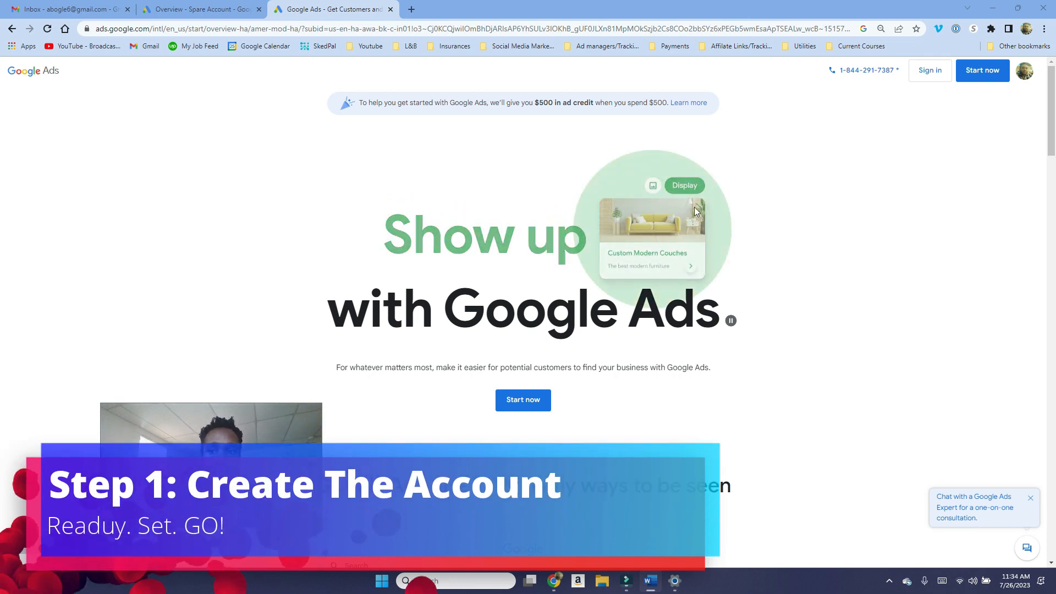
# Step: Sign in to Google Ads and start creating a new Google Ads account
pyautogui.click(927, 78)
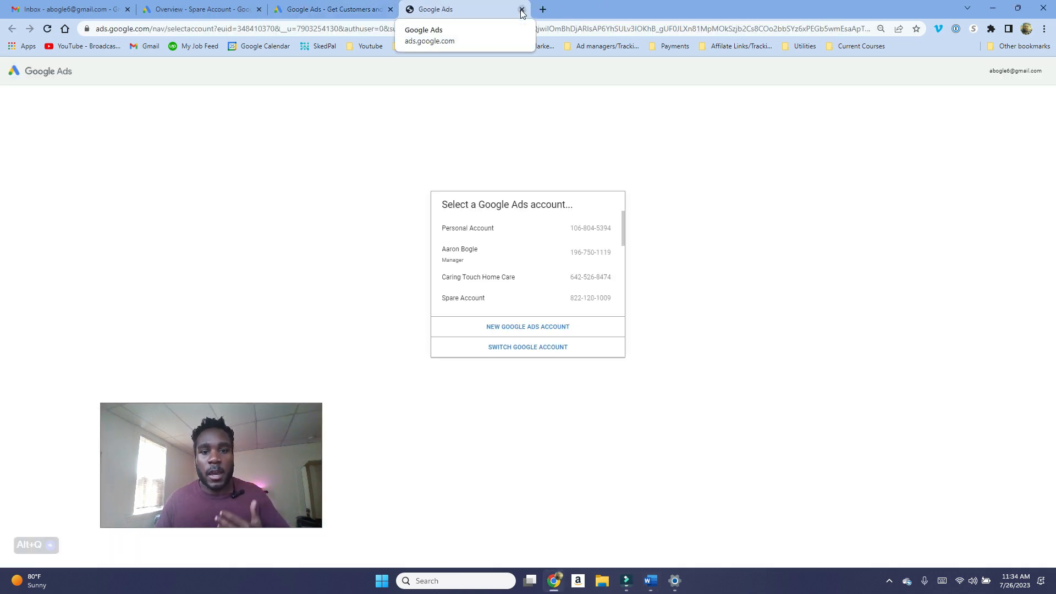
pyautogui.click(543, 331)
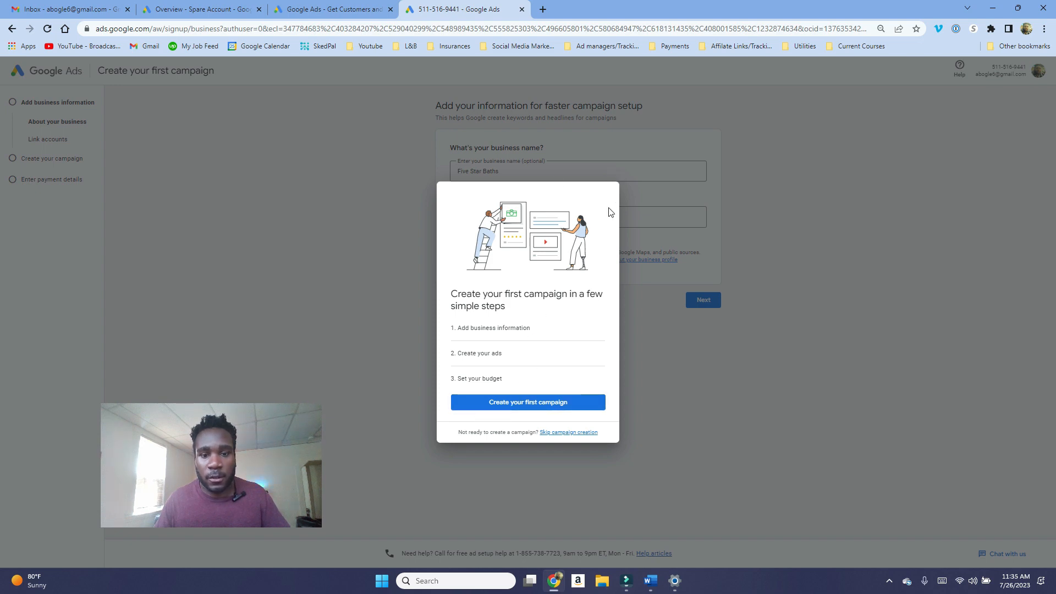
# Step: Create the account without a campaign, keeping the prefilled business name and website and declining expert phone guidance
pyautogui.click(550, 403)
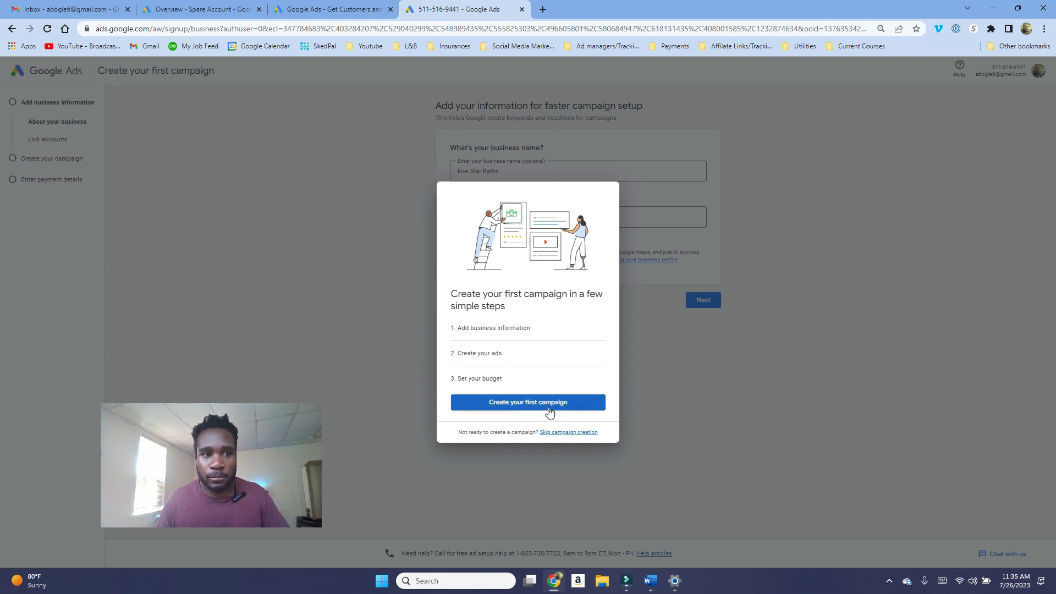
pyautogui.moveTo(528, 171); pyautogui.dragTo(454, 175)
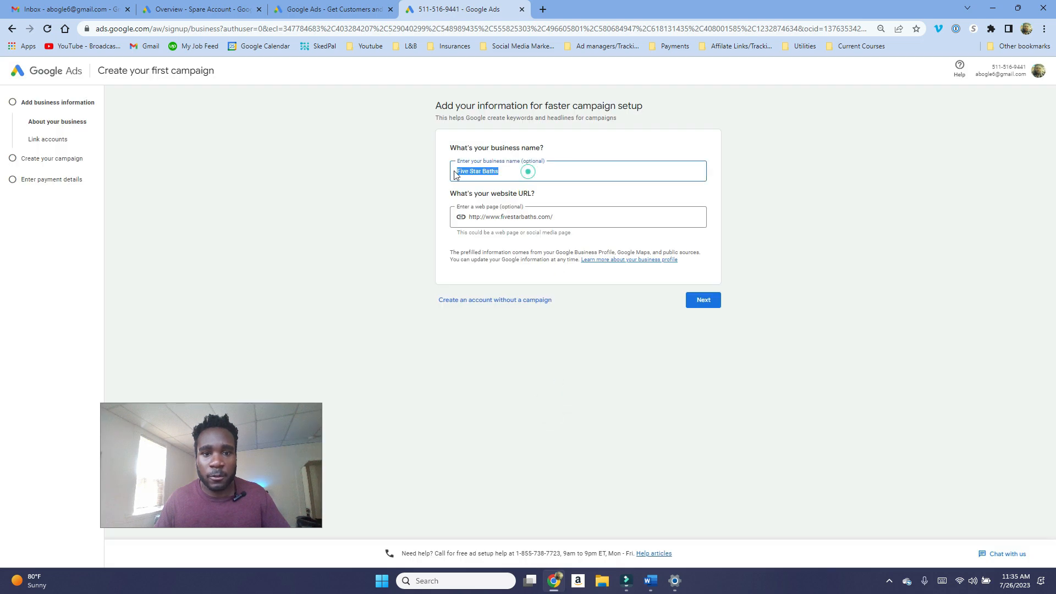
pyautogui.click(503, 217)
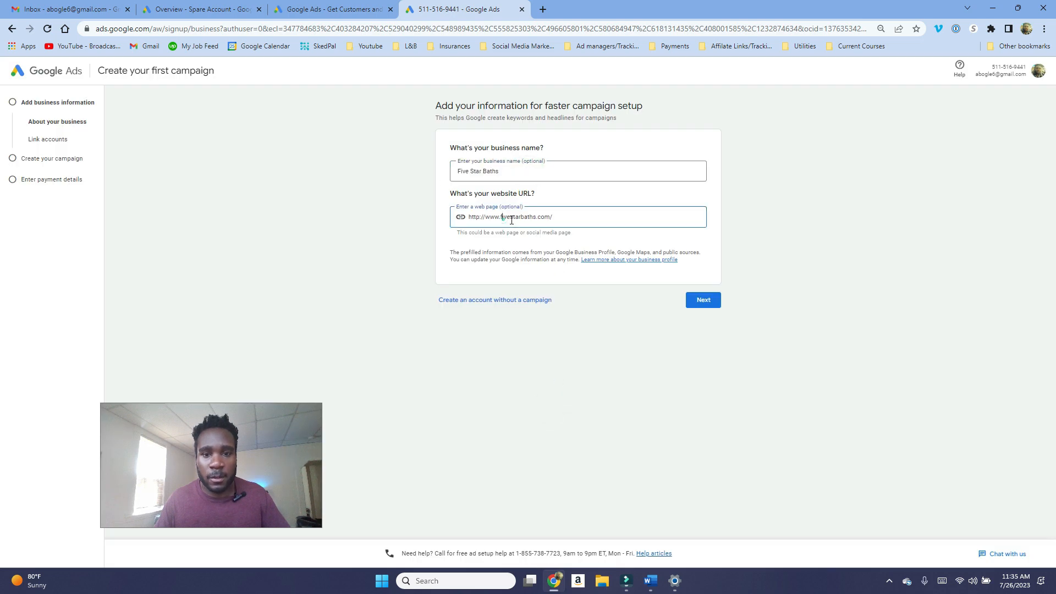
pyautogui.click(507, 311)
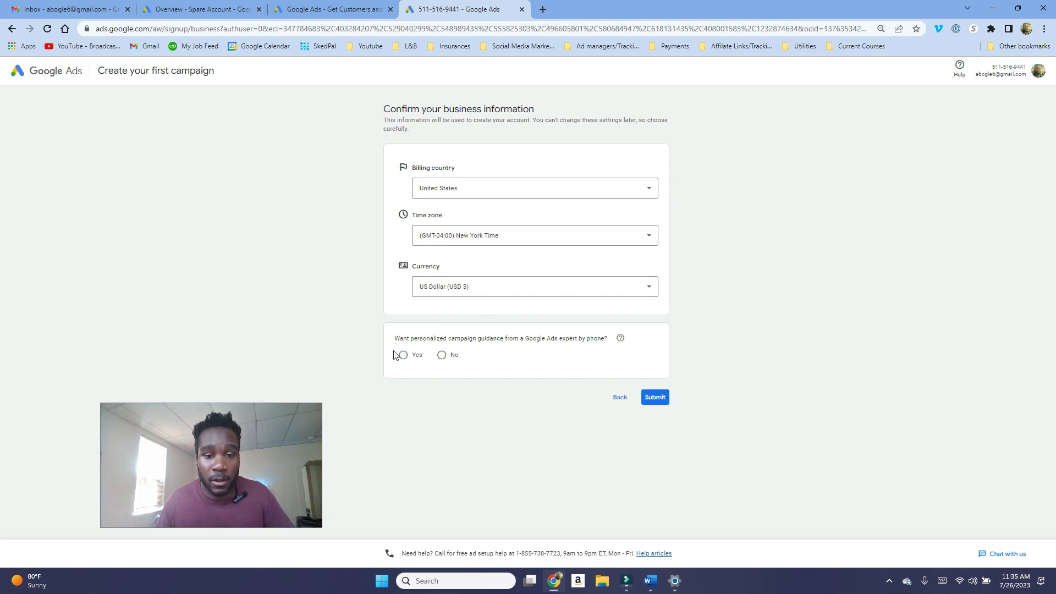
pyautogui.click(442, 355)
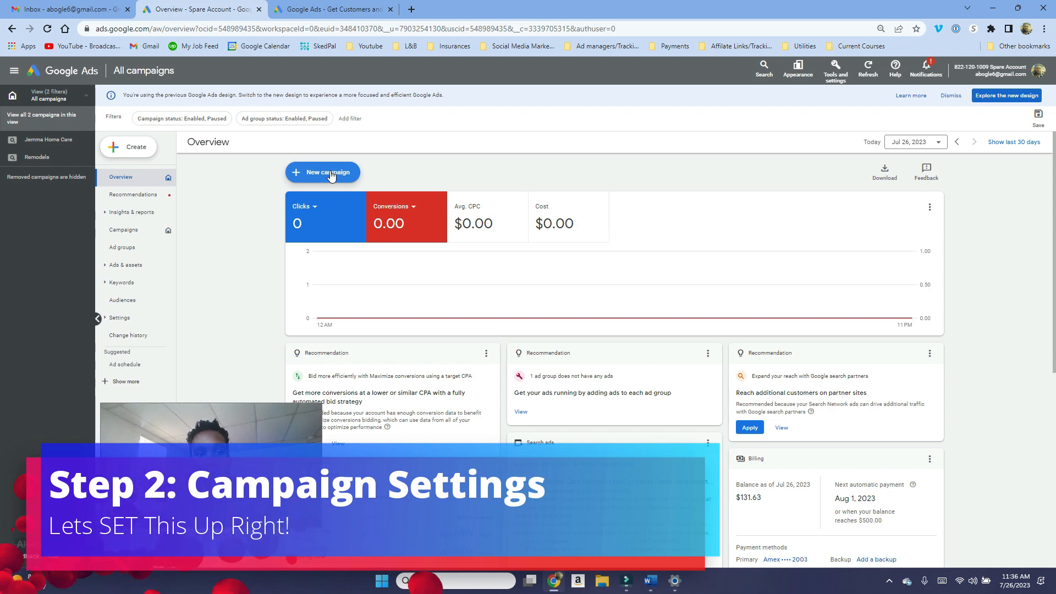
# Step: Start a new campaign with the Leads objective and continue past the conversion goals
pyautogui.click(329, 173)
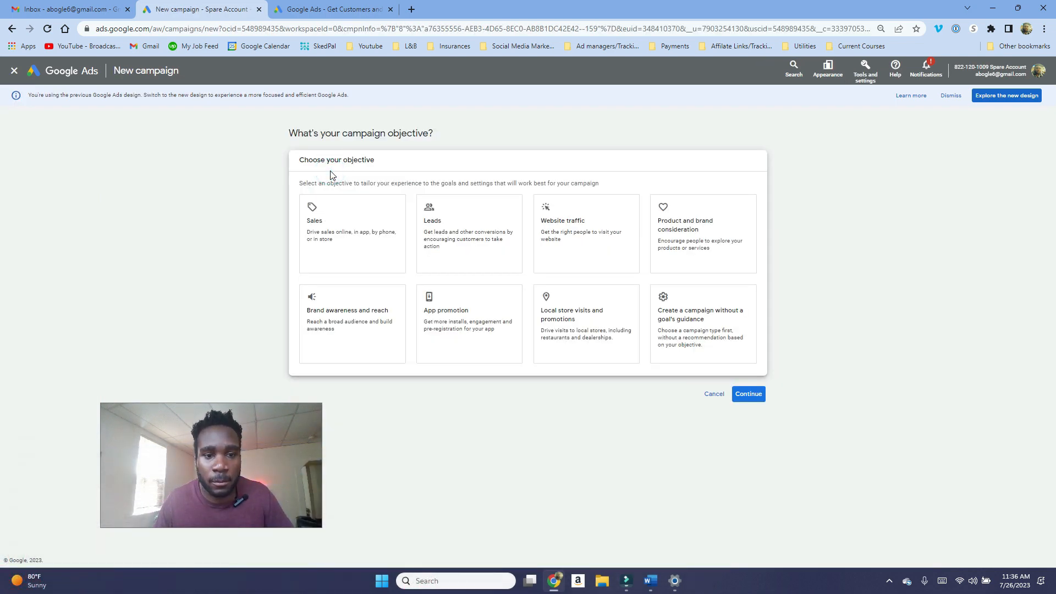
pyautogui.click(476, 230)
pyautogui.scroll(-1, 475, 229)
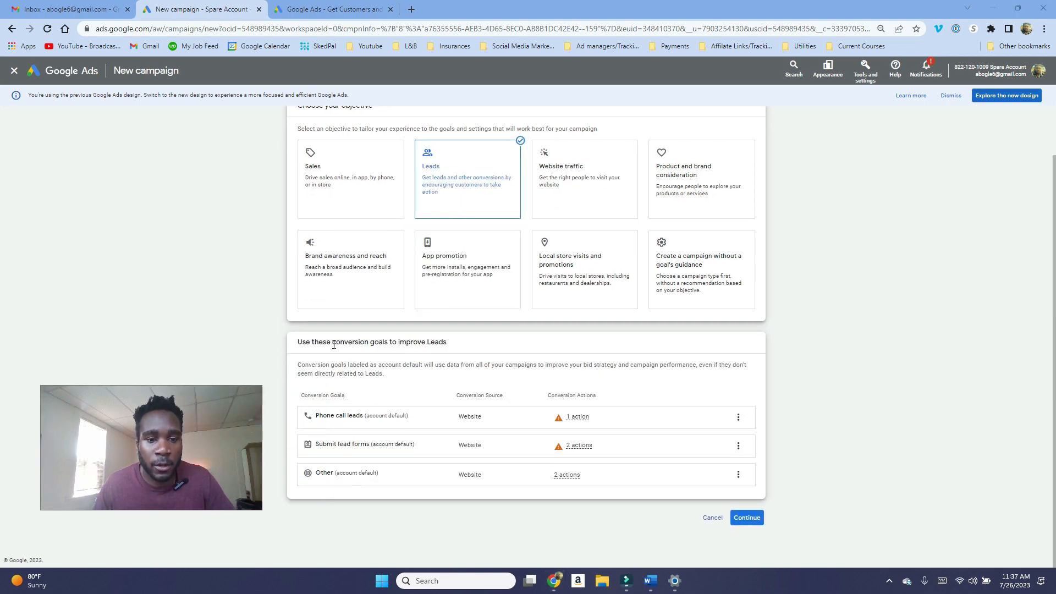
pyautogui.moveTo(332, 342); pyautogui.dragTo(390, 344)
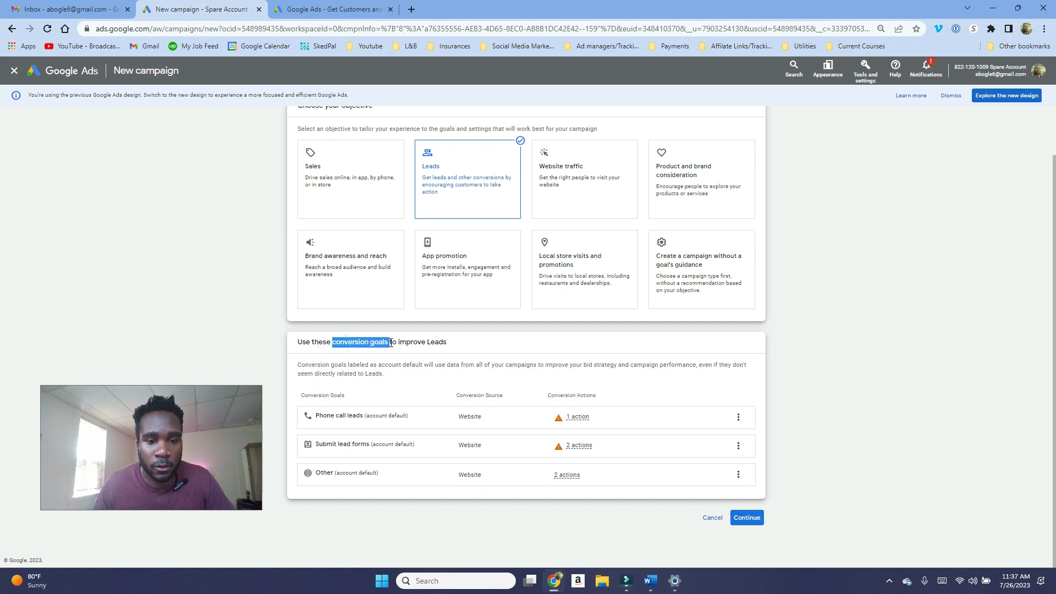
pyautogui.click(259, 361)
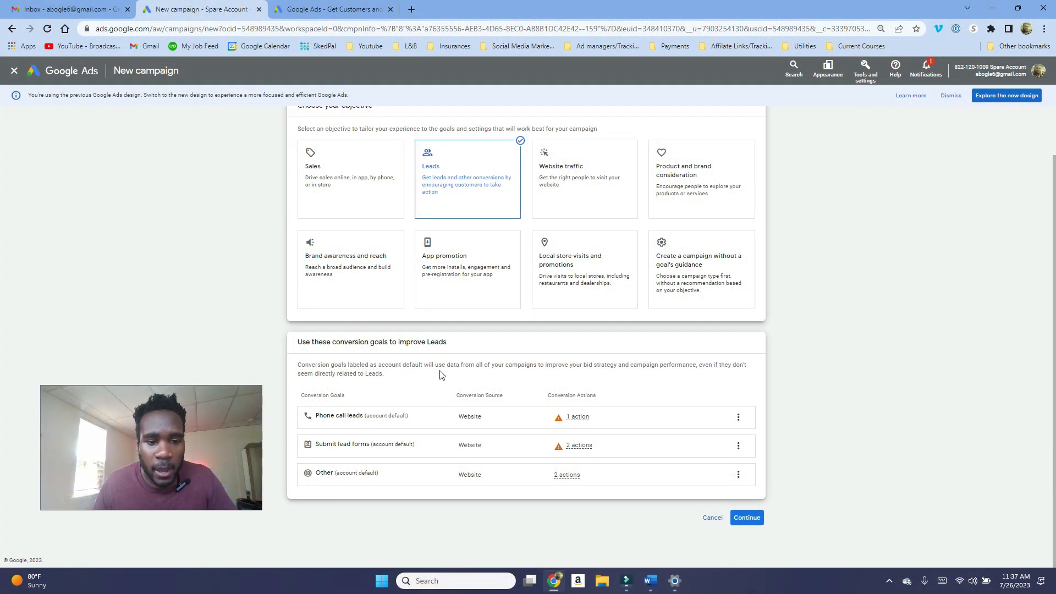
pyautogui.click(747, 518)
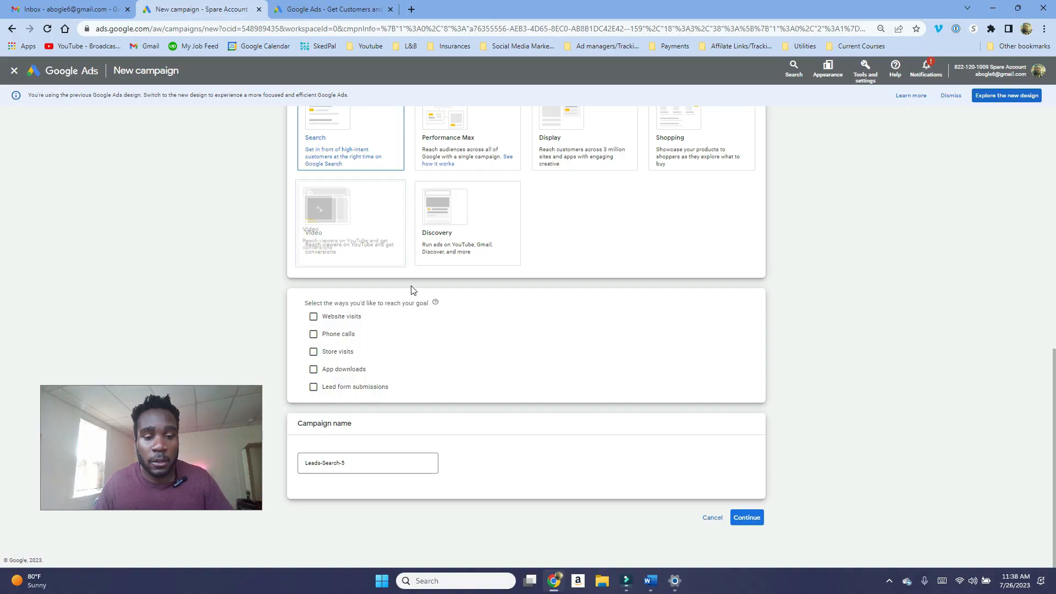
# Step: Name the Search campaign Local Business Campaign and continue
pyautogui.scroll(1, 421, 322)
pyautogui.scroll(-1, 429, 372)
pyautogui.tripleClick(357, 464)
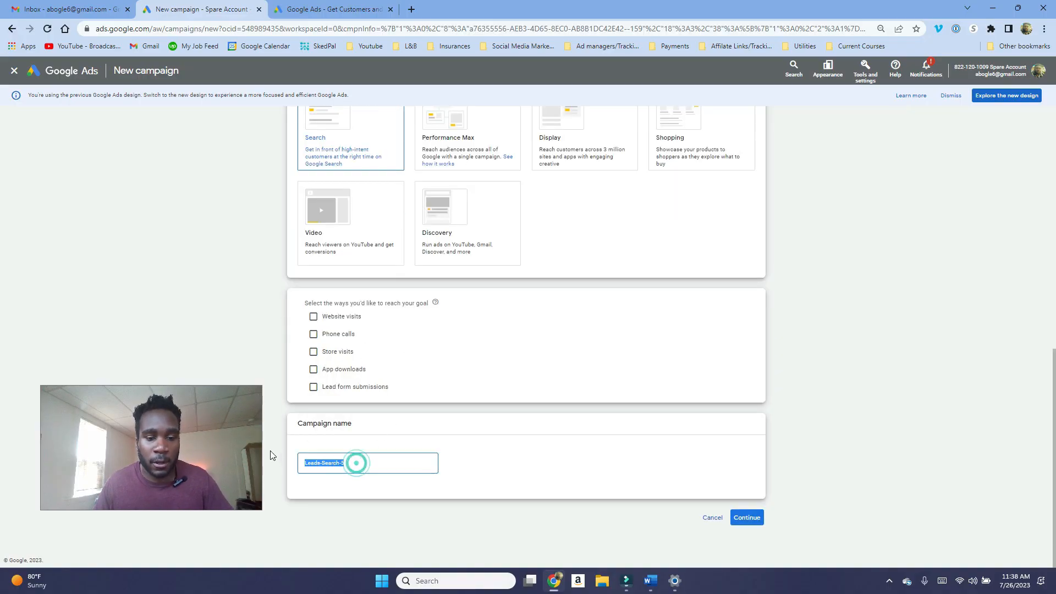
pyautogui.write('4')
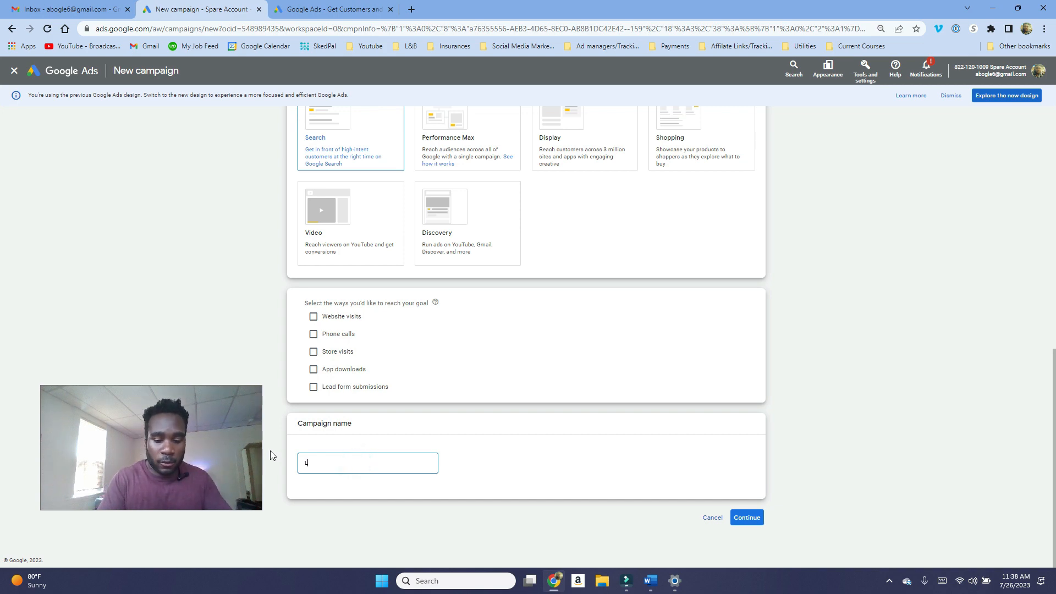
pyautogui.write('ocal Business ')
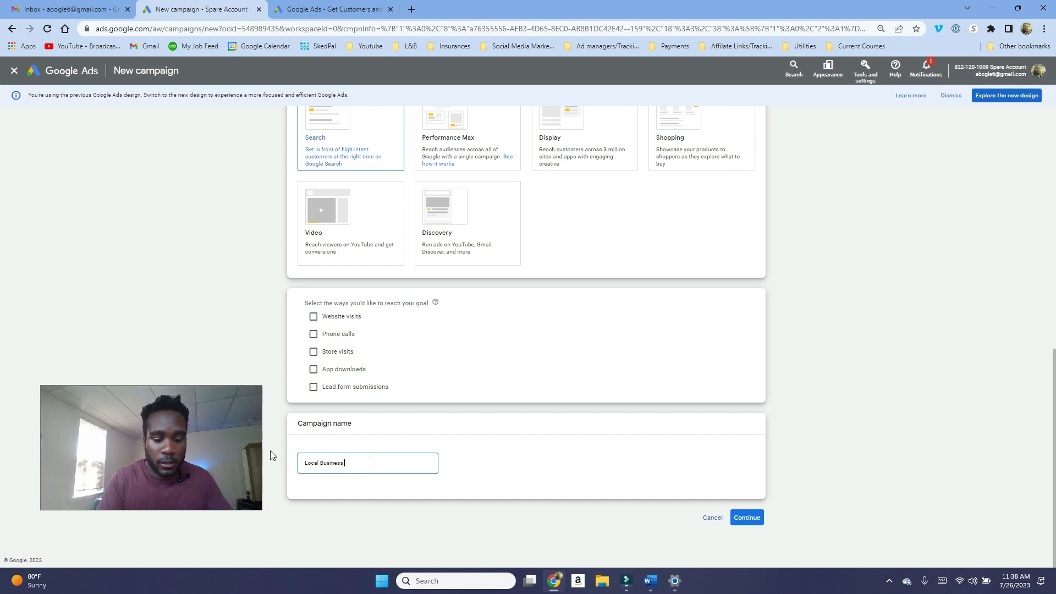
pyautogui.write('Campaign')
pyautogui.click(750, 518)
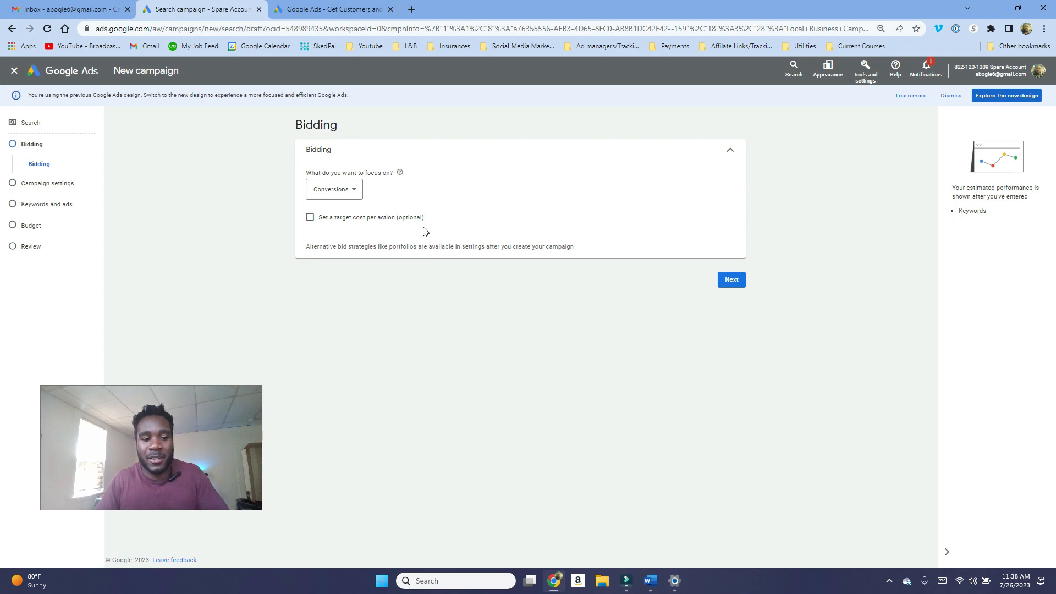
# Step: Set the bidding focus to Clicks
pyautogui.click(332, 189)
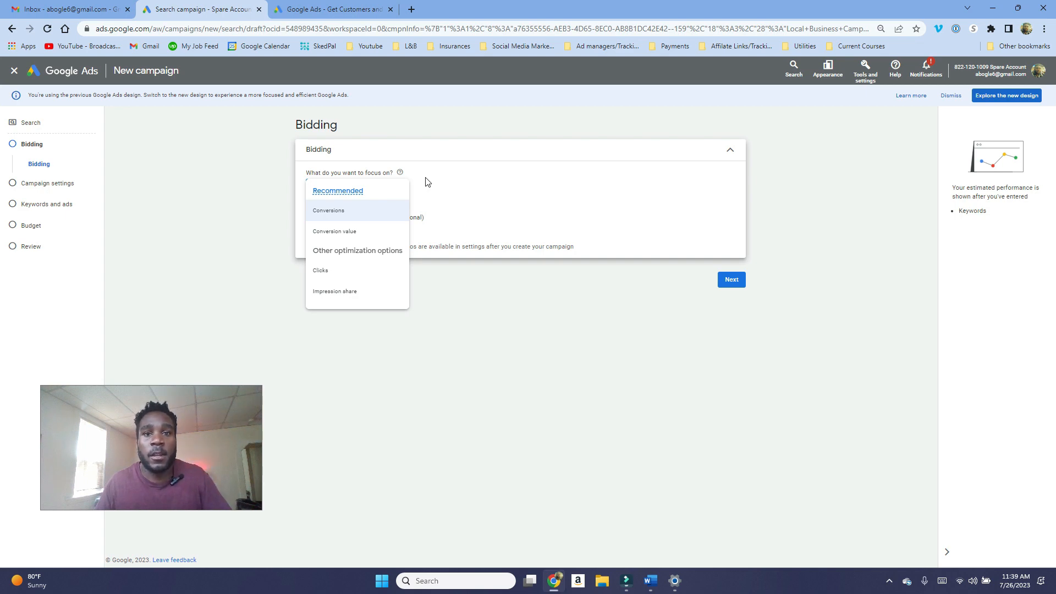
pyautogui.click(371, 202)
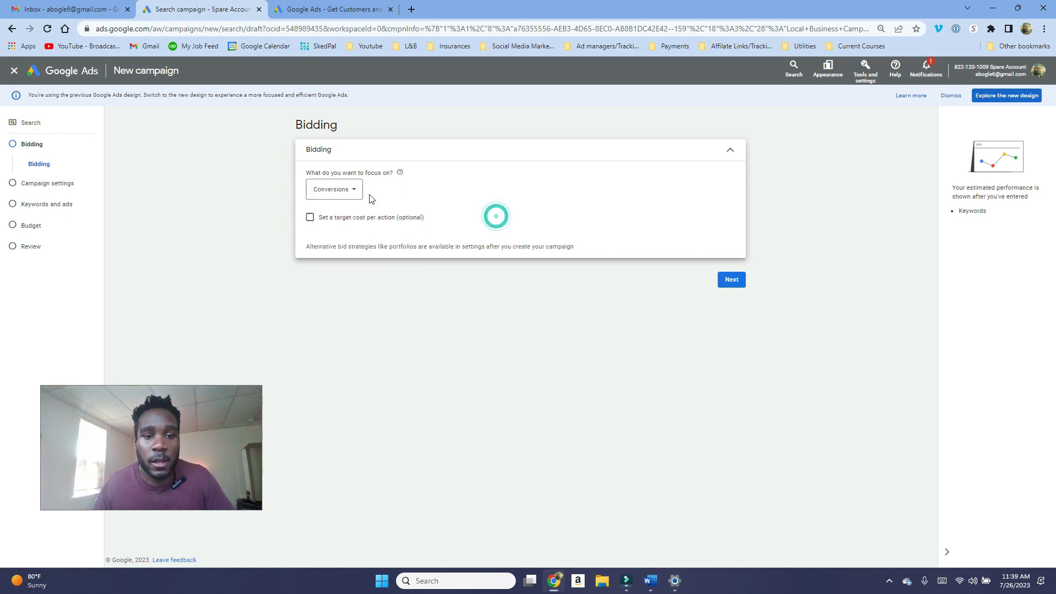
pyautogui.click(359, 187)
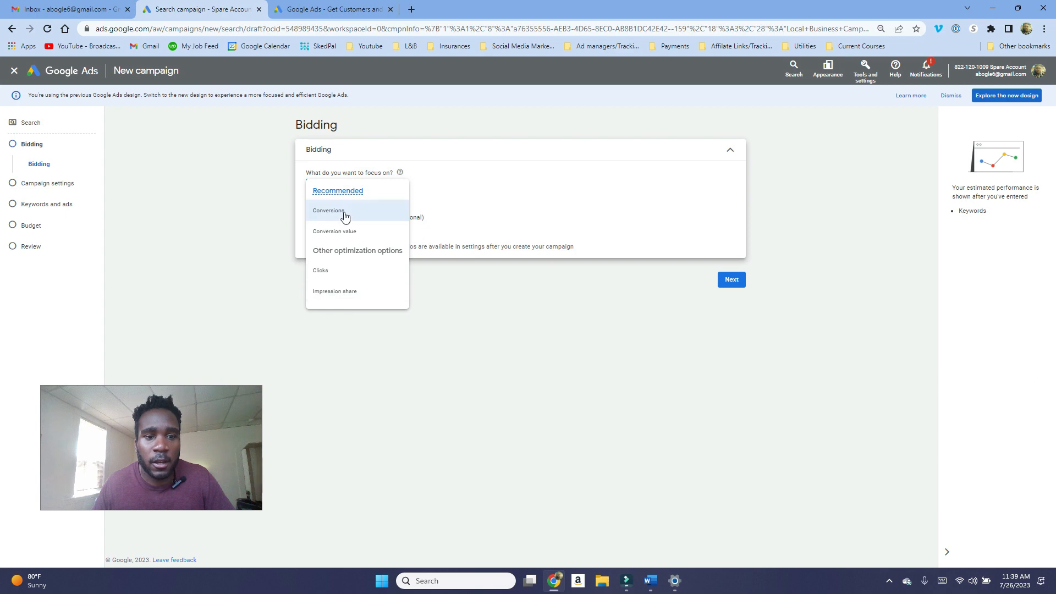
pyautogui.click(341, 272)
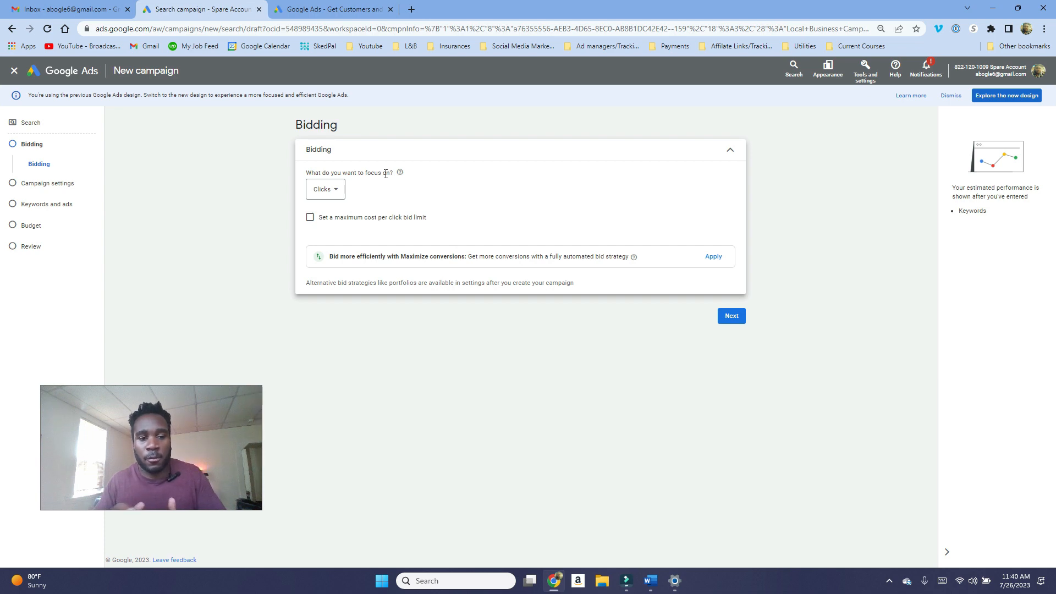
# Step: Set a maximum cost per click bid limit of $20 and continue to campaign settings
pyautogui.click(349, 219)
pyautogui.click(348, 220)
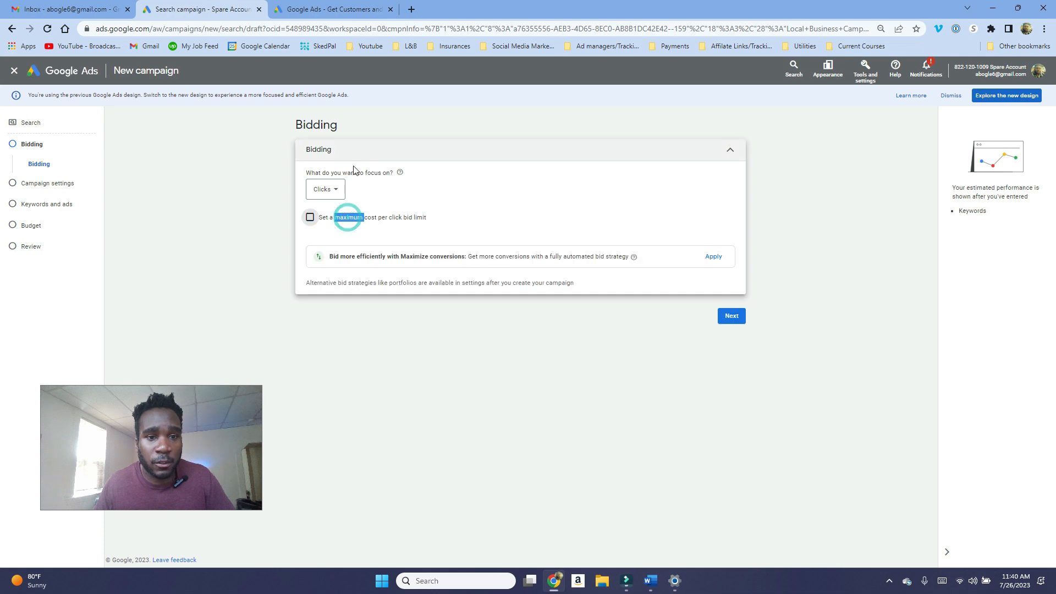
pyautogui.click(321, 221)
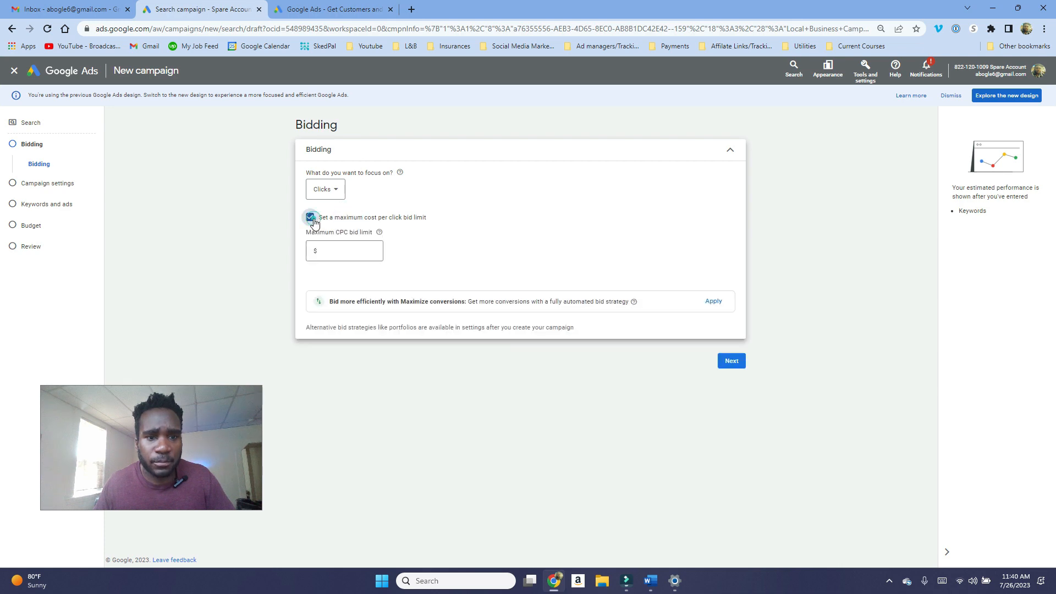
pyautogui.click(361, 250)
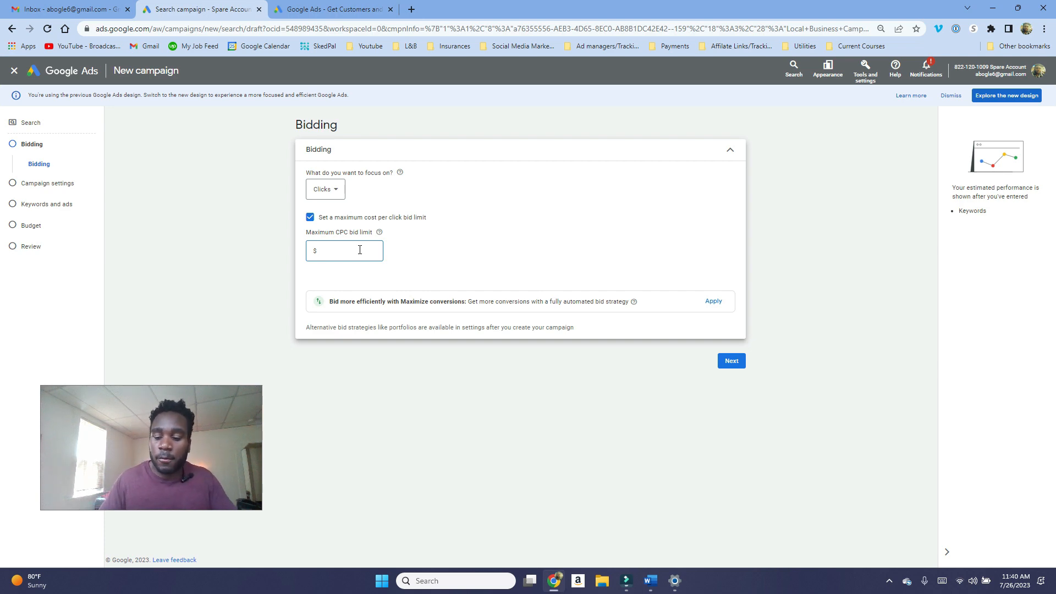
pyautogui.write('20')
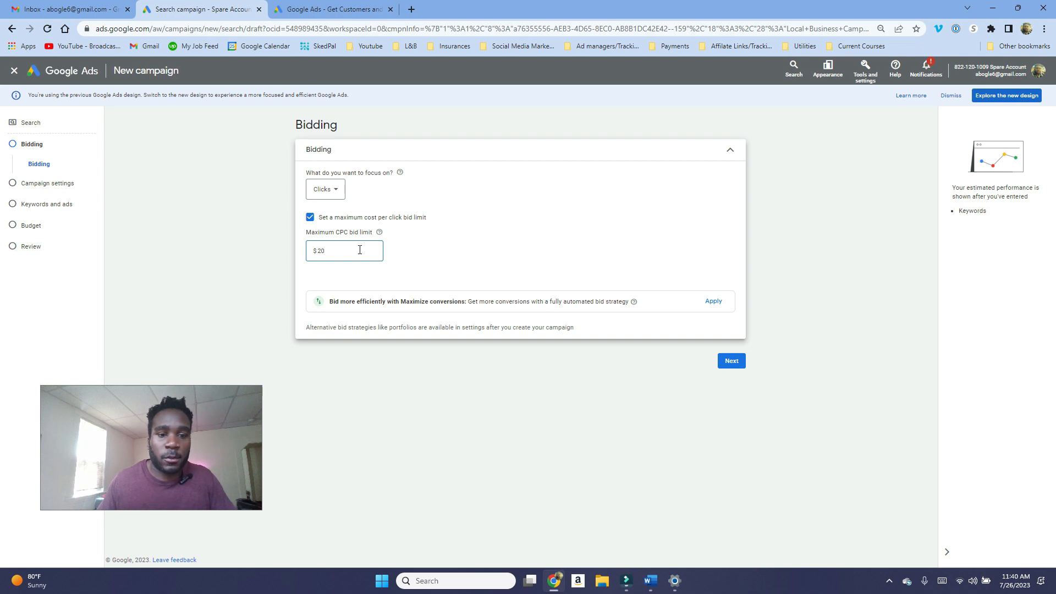
pyautogui.click(731, 363)
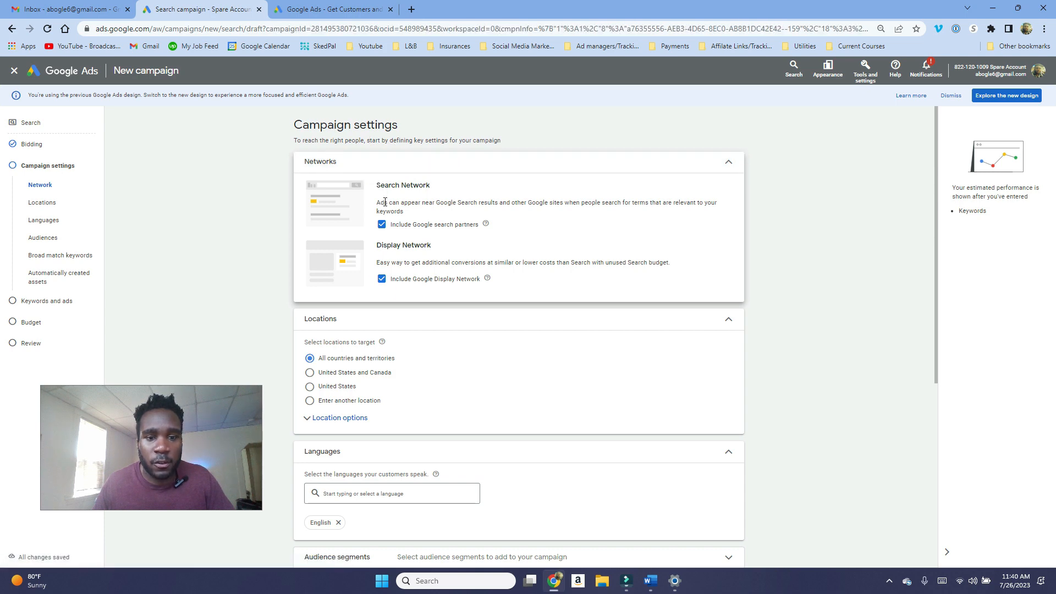
# Step: Exclude Google search partners and the Google Display Network from the campaign networks
pyautogui.click(382, 280)
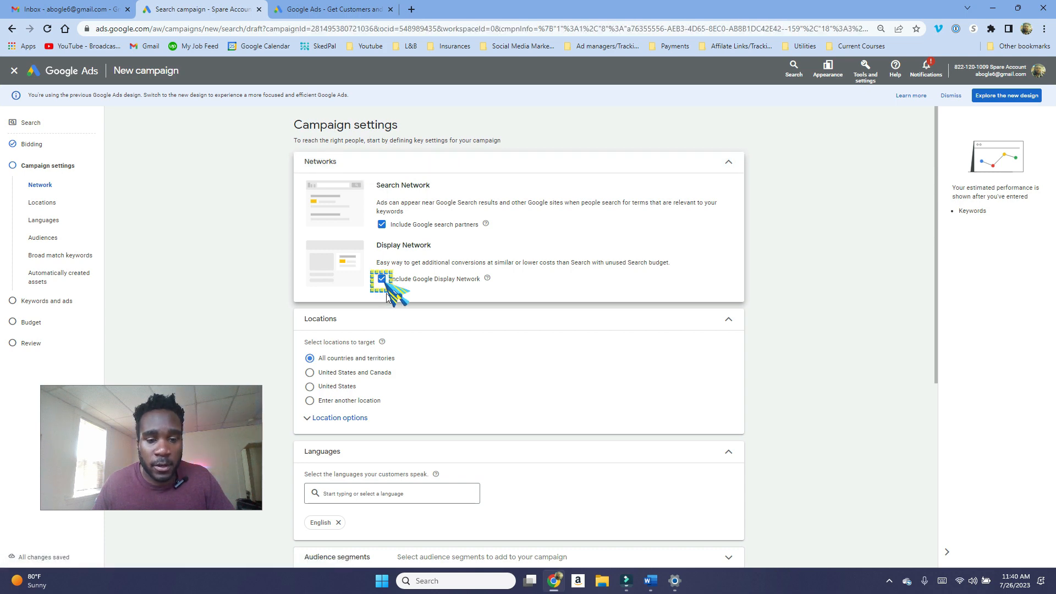
pyautogui.click(382, 247)
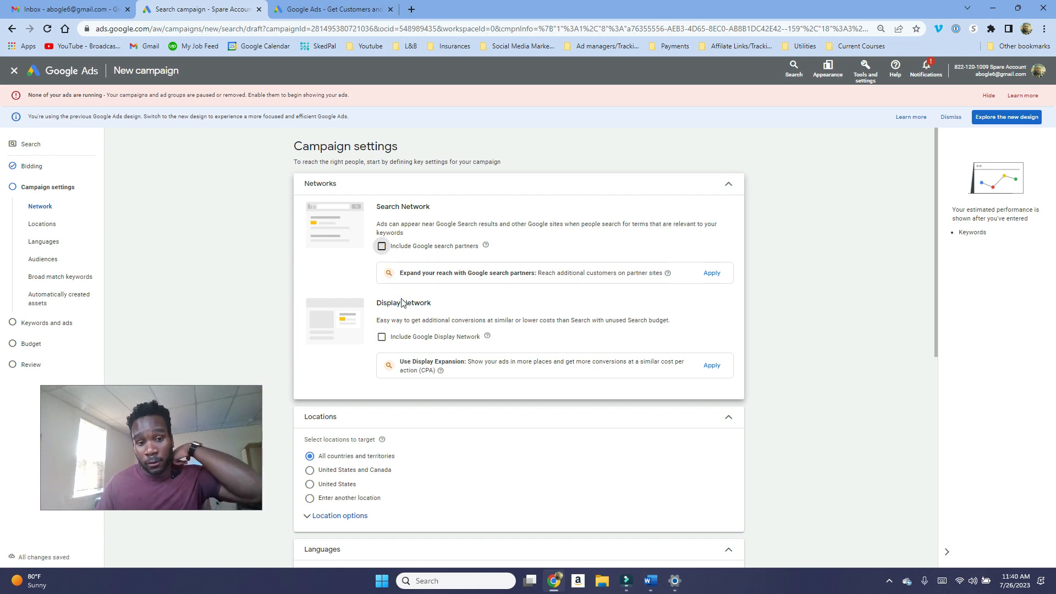
# Step: Expand the location options and try to set the target to Presence only
pyautogui.scroll(-1, 461, 295)
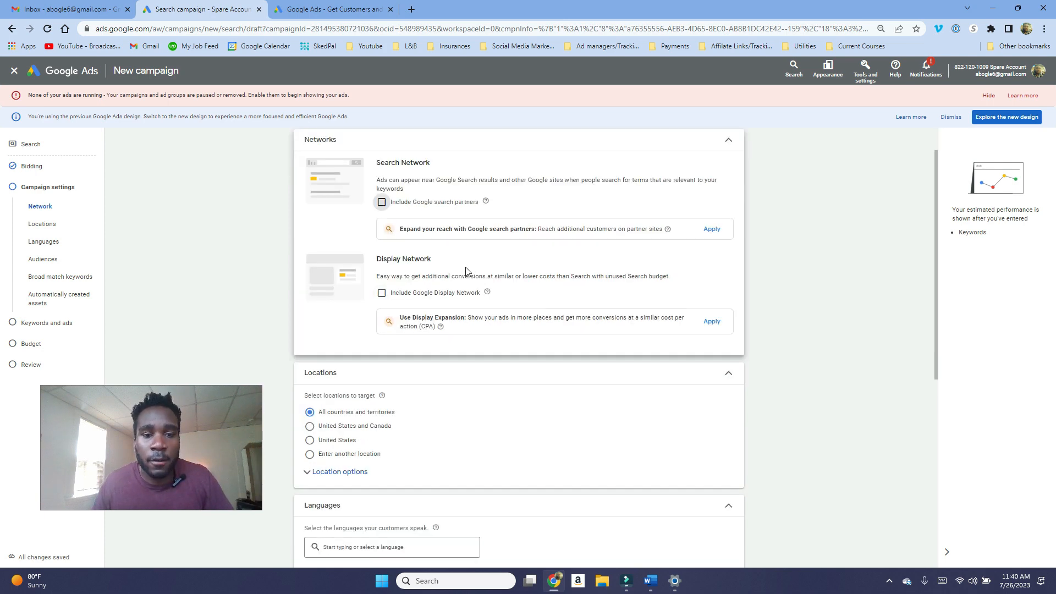
pyautogui.scroll(1, 468, 271)
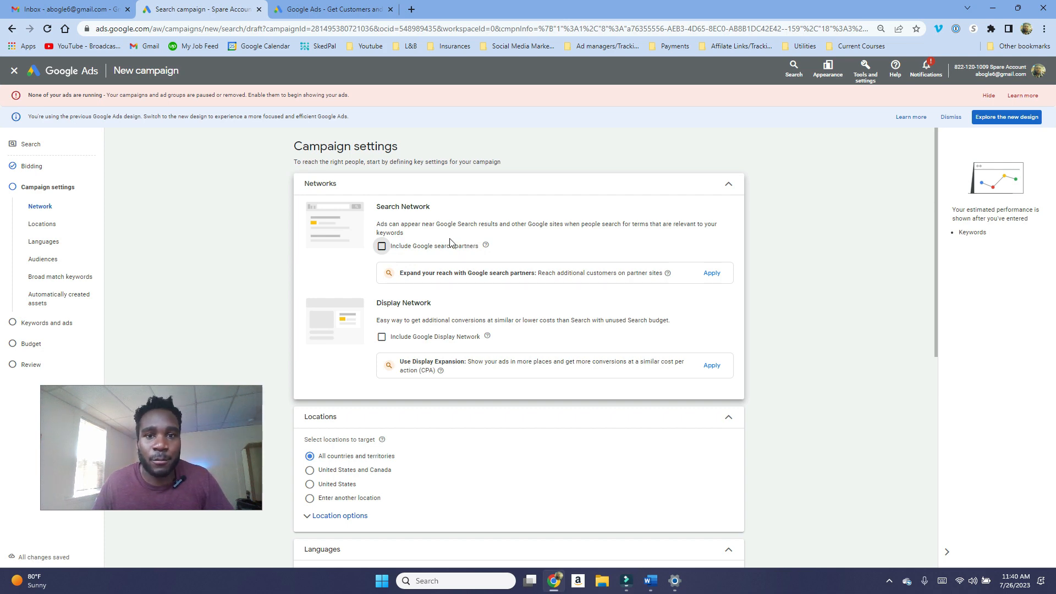
pyautogui.scroll(-1, 437, 258)
pyautogui.scroll(-1, 435, 267)
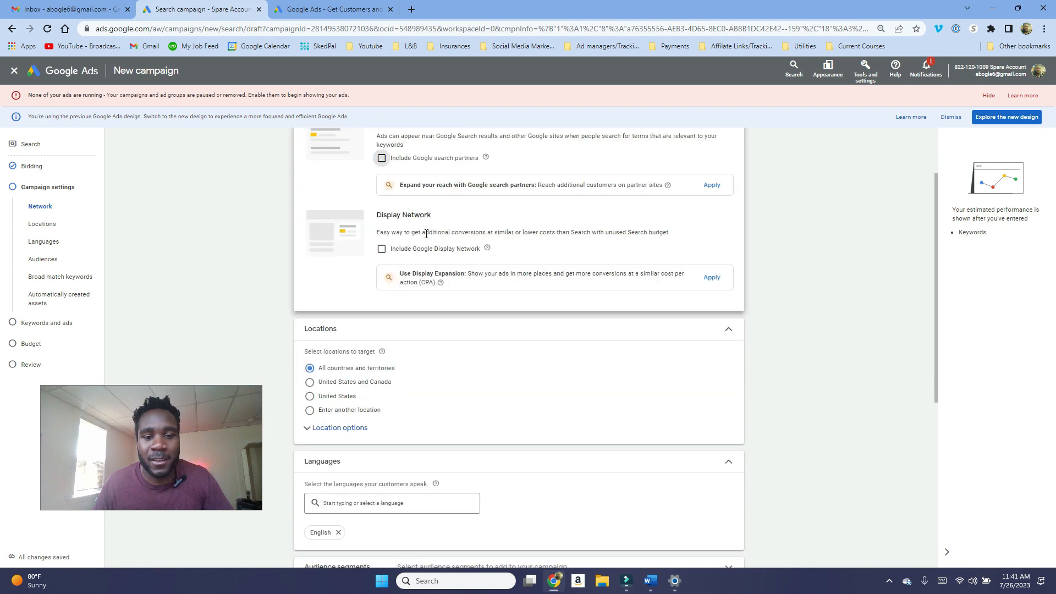
pyautogui.scroll(-1, 358, 385)
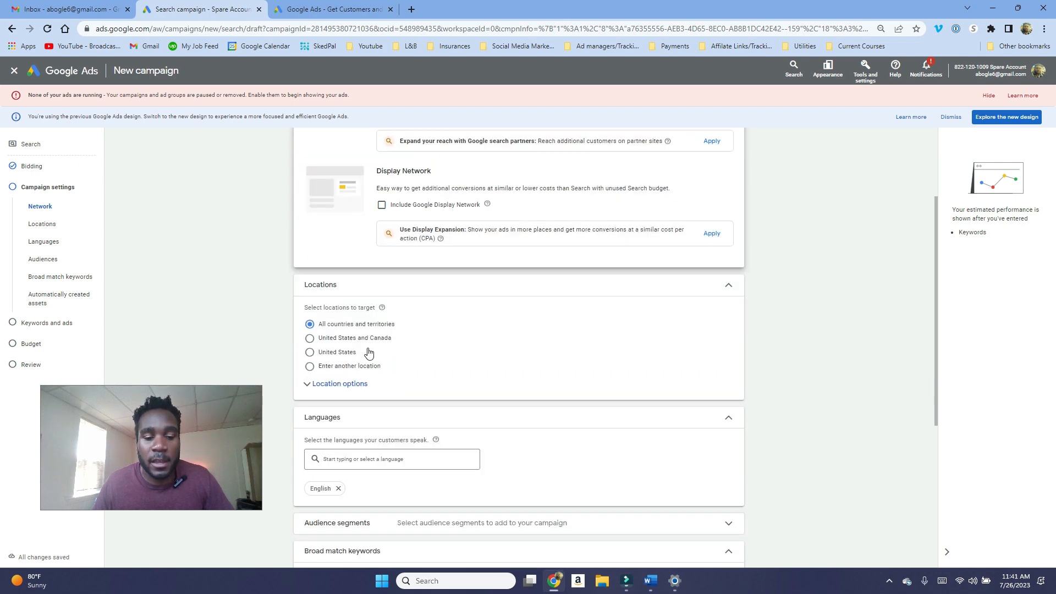
pyautogui.click(353, 390)
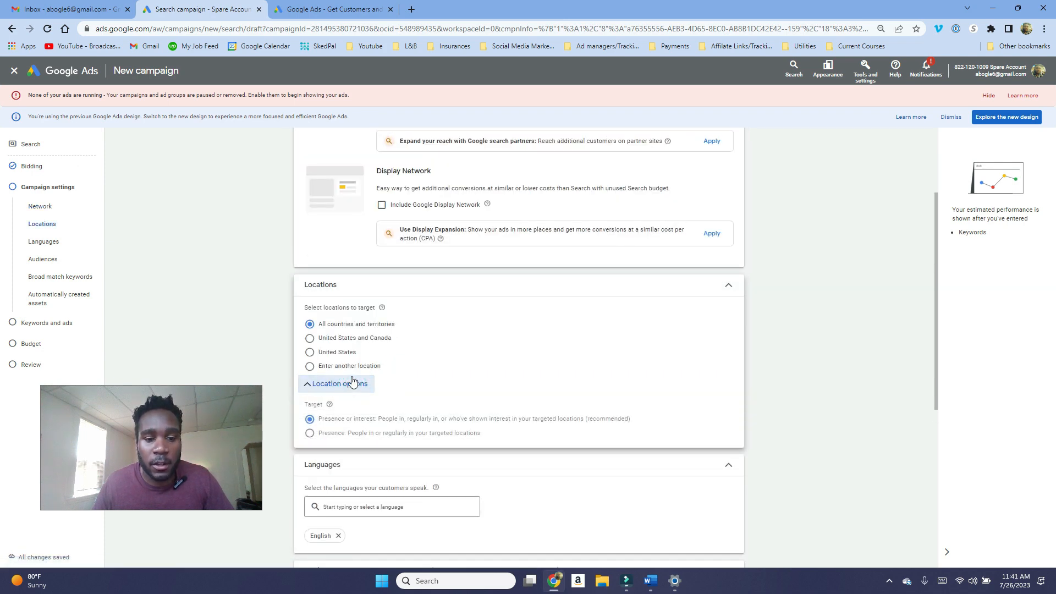
pyautogui.click(337, 435)
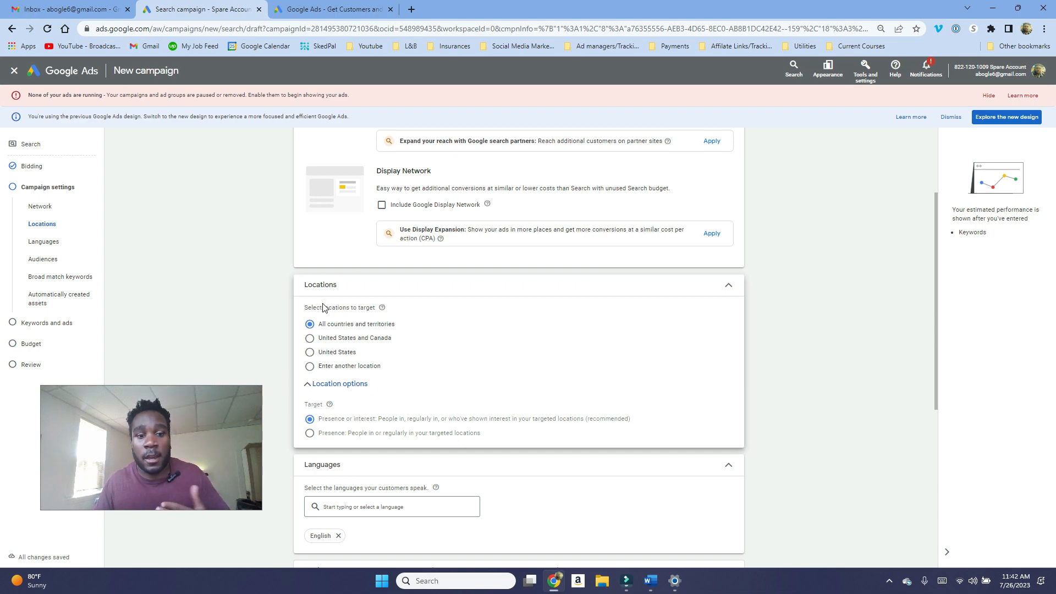
# Step: Choose to enter another location and search for Chicago in the advanced location search, then cancel the dialog
pyautogui.click(345, 370)
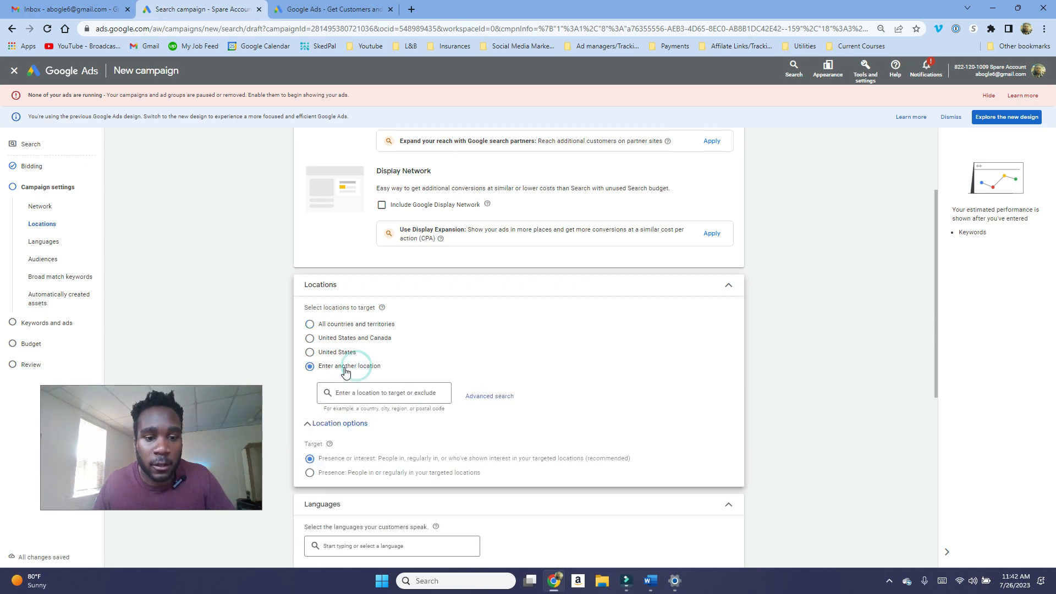
pyautogui.click(367, 394)
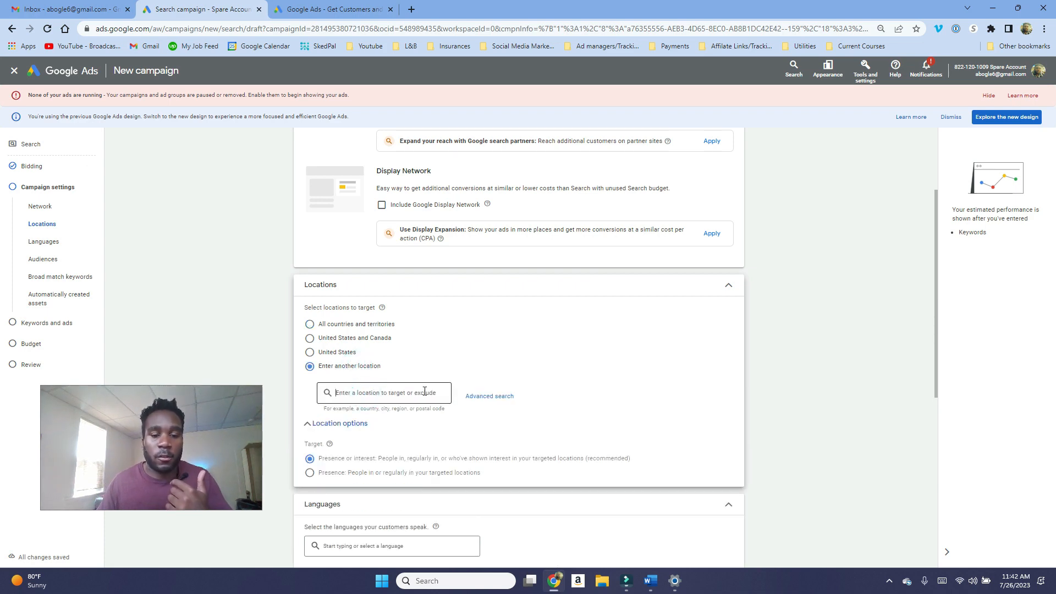
pyautogui.click(478, 396)
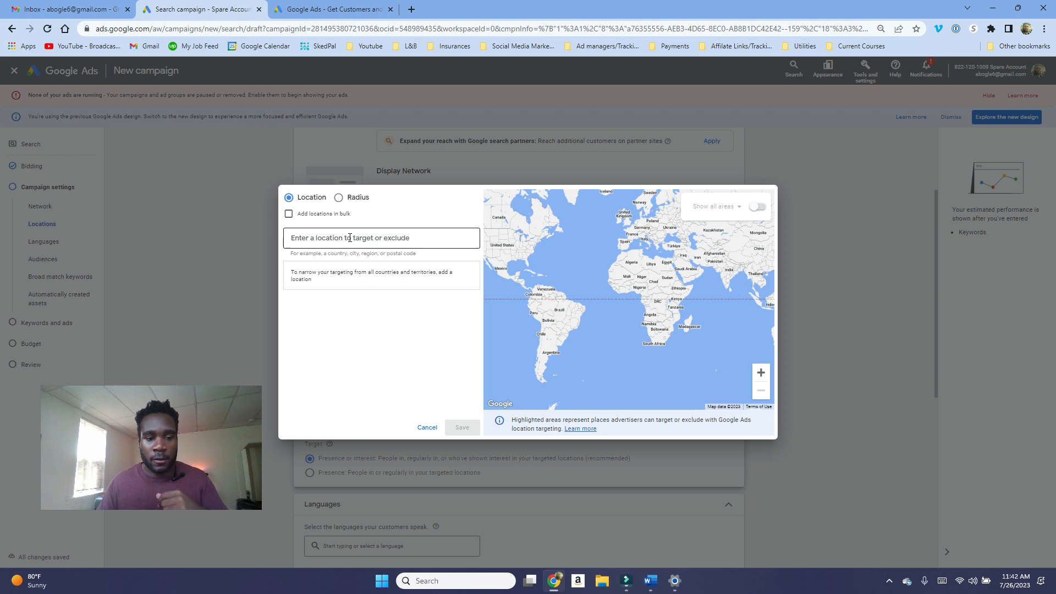
pyautogui.write('chicago')
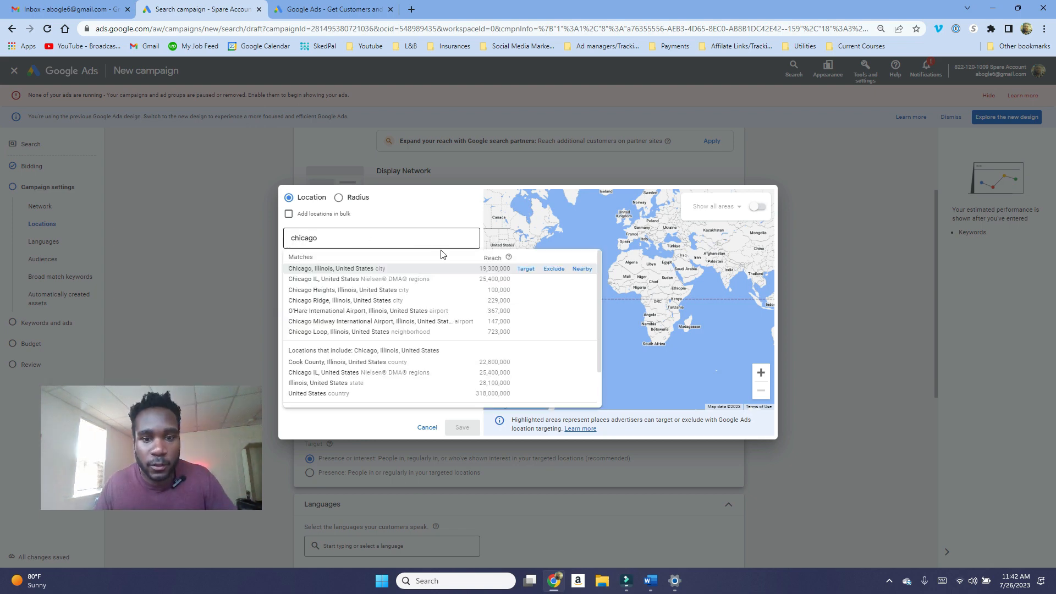
pyautogui.click(531, 269)
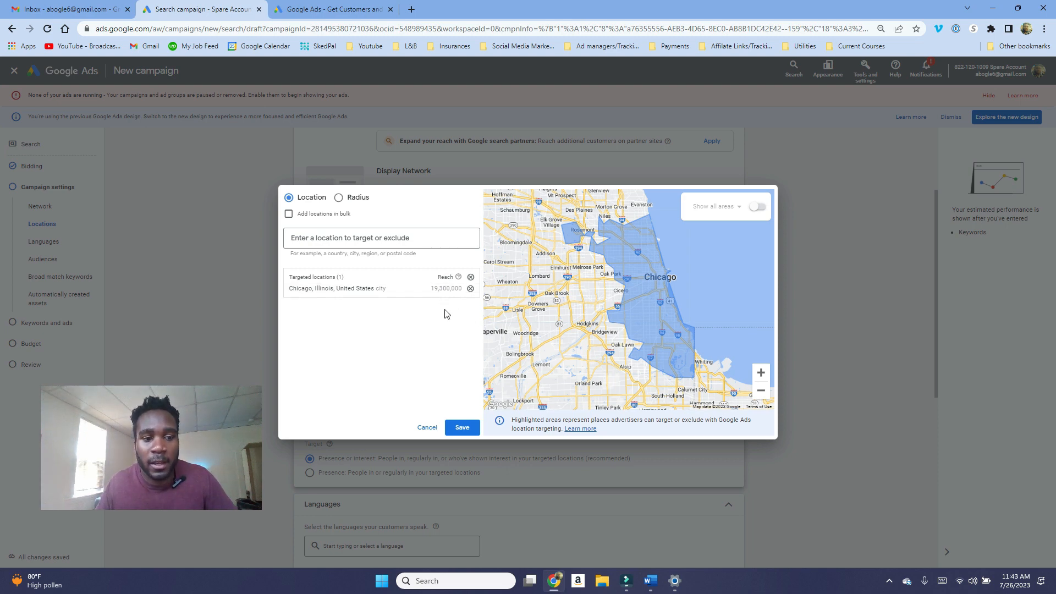
pyautogui.click(427, 427)
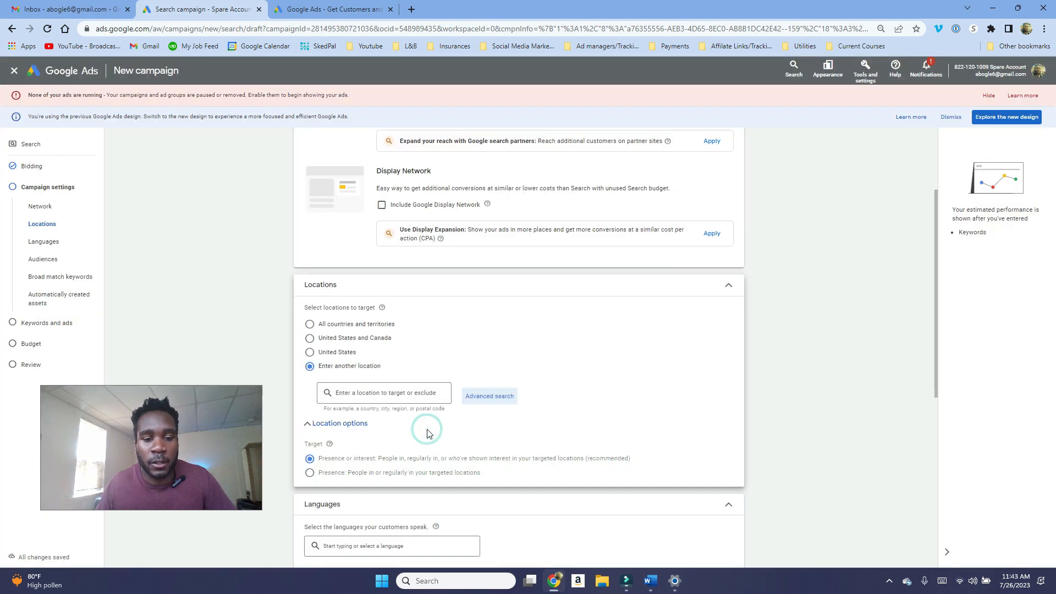
pyautogui.scroll(-4, 428, 432)
pyautogui.scroll(-2, 428, 435)
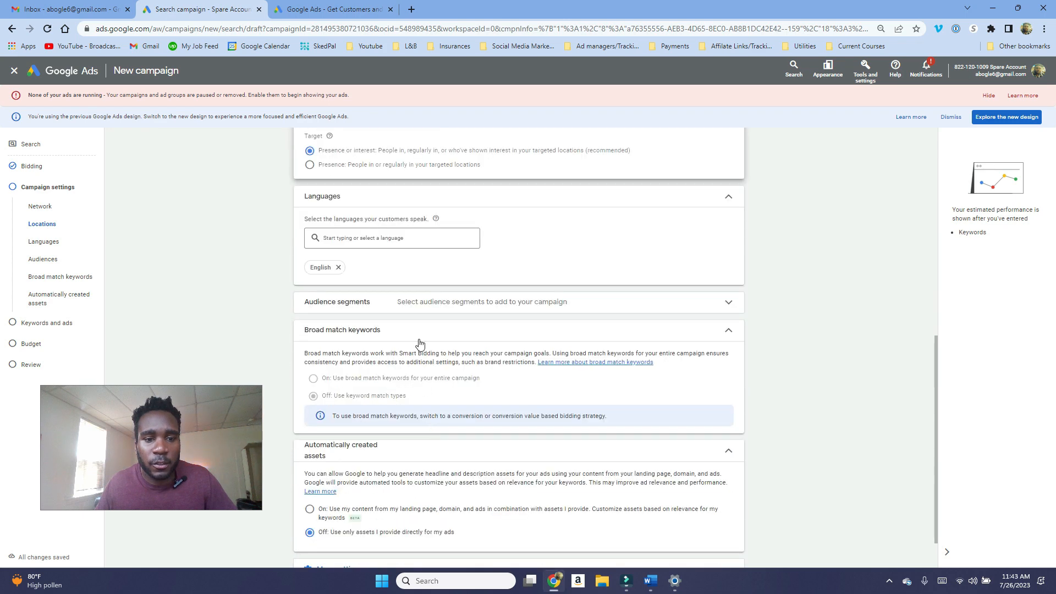
pyautogui.click(361, 239)
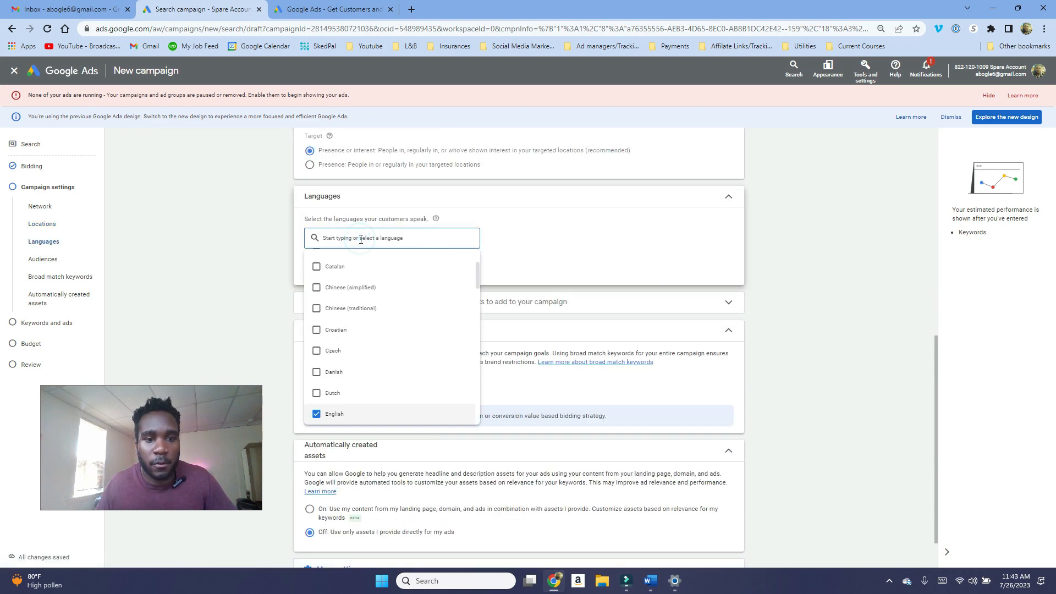
pyautogui.click(544, 238)
pyautogui.scroll(-1, 493, 350)
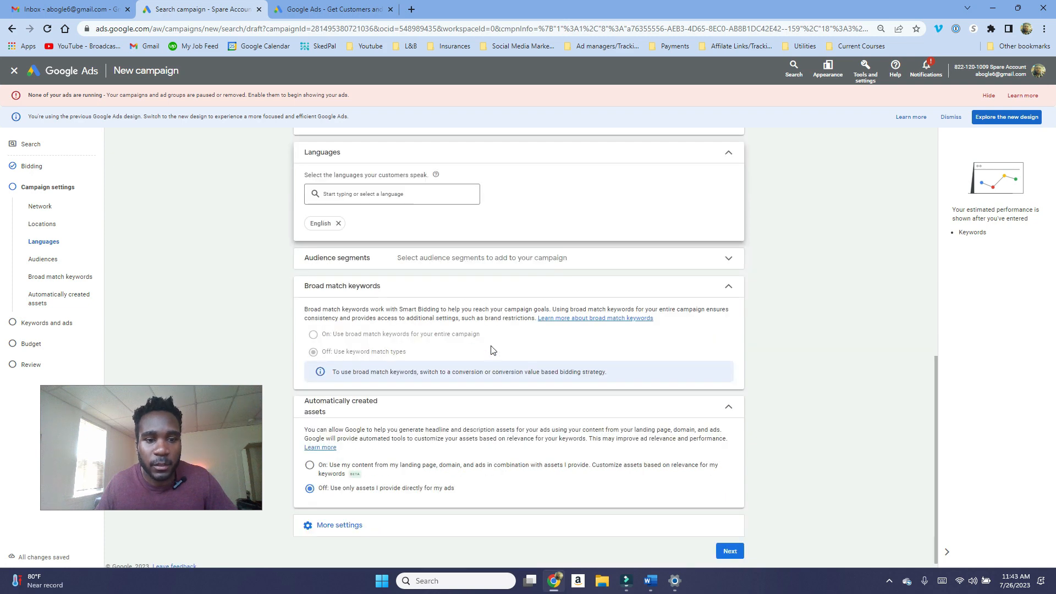
# Step: Search the audience segments for employment and collapse the section without selecting any
pyautogui.click(478, 255)
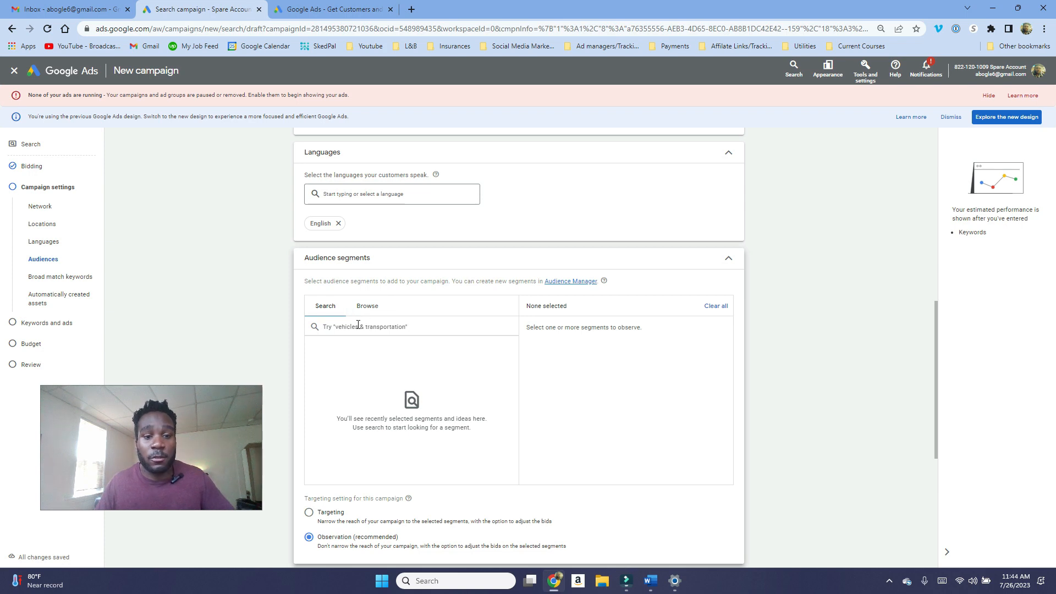
pyautogui.write('em')
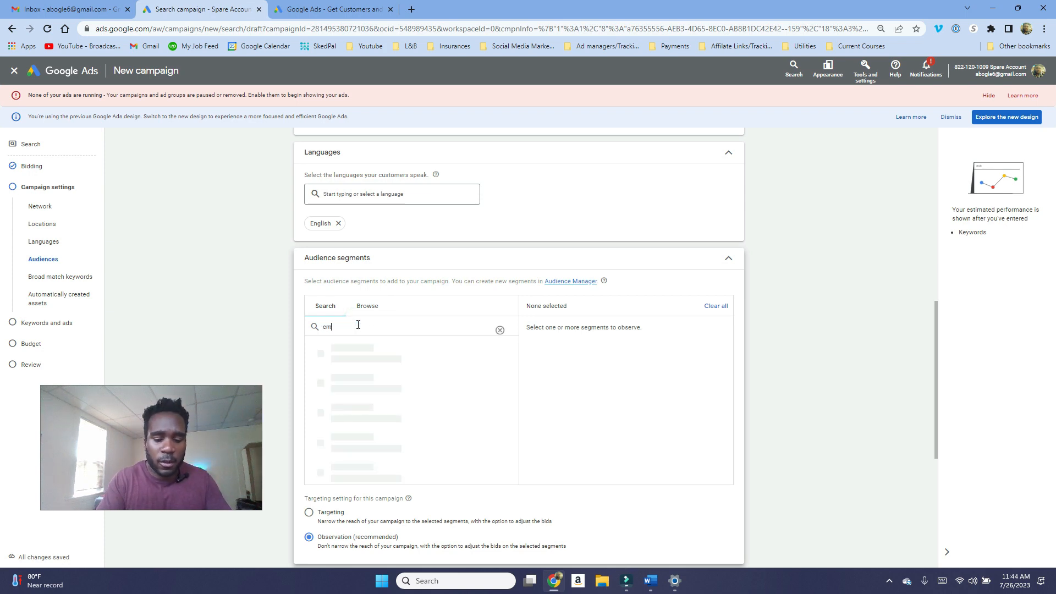
pyautogui.write('ploymen')
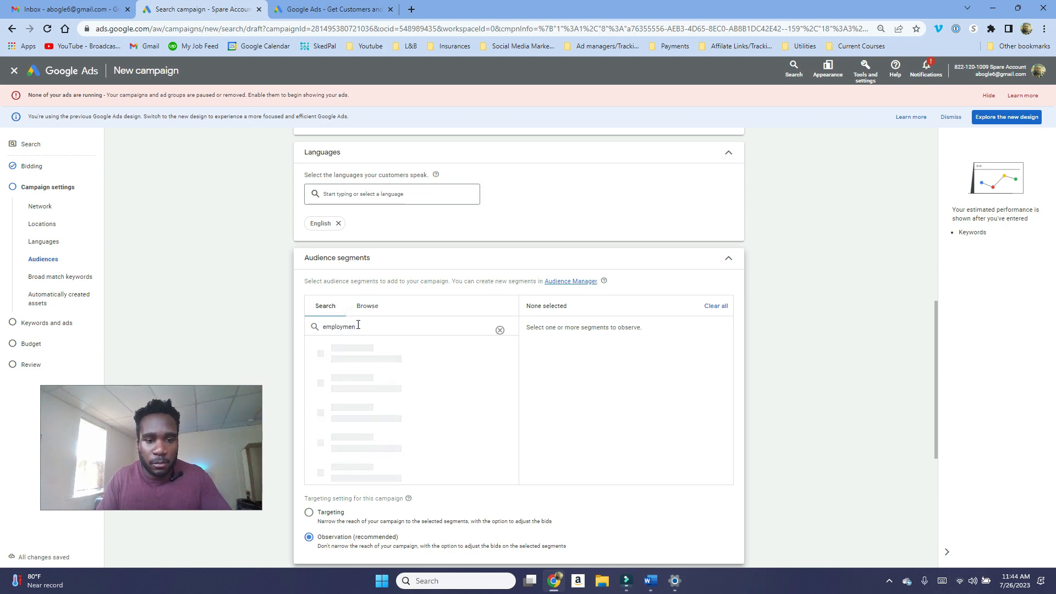
pyautogui.rightClick(339, 326)
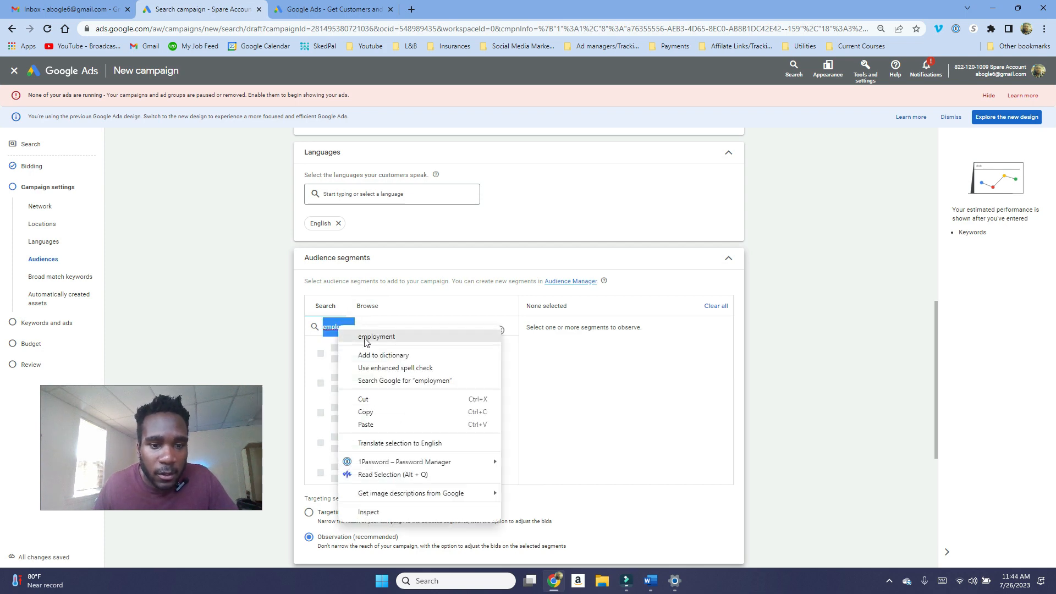
pyautogui.click(366, 337)
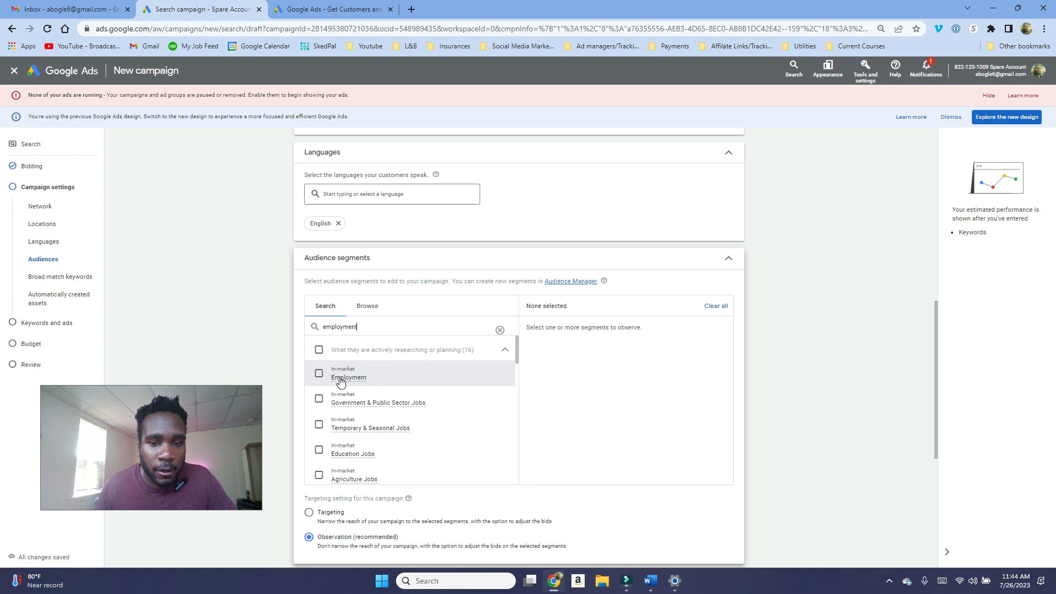
pyautogui.moveTo(342, 381)
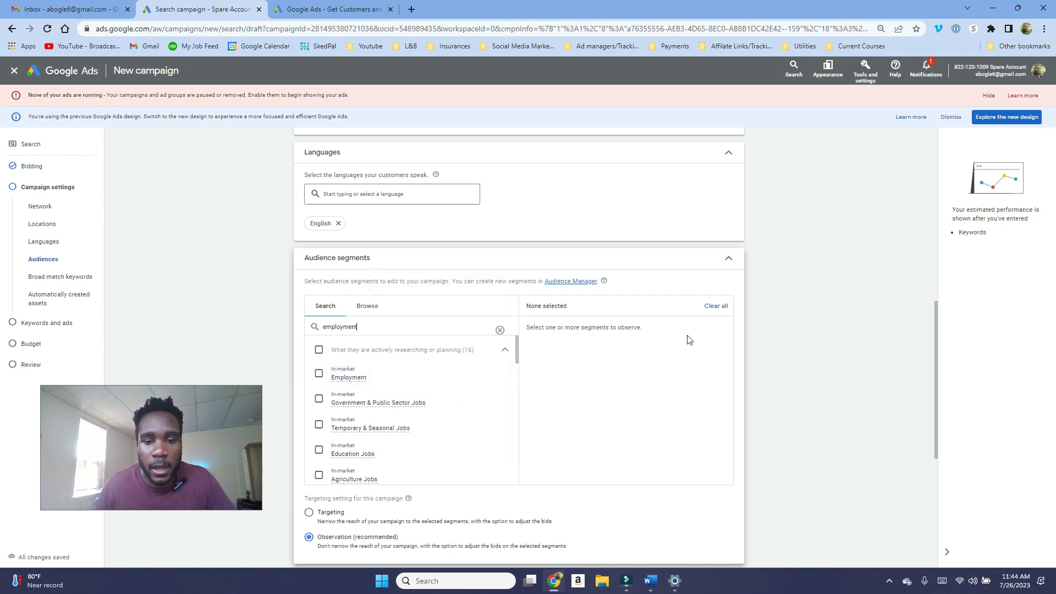
pyautogui.click(724, 264)
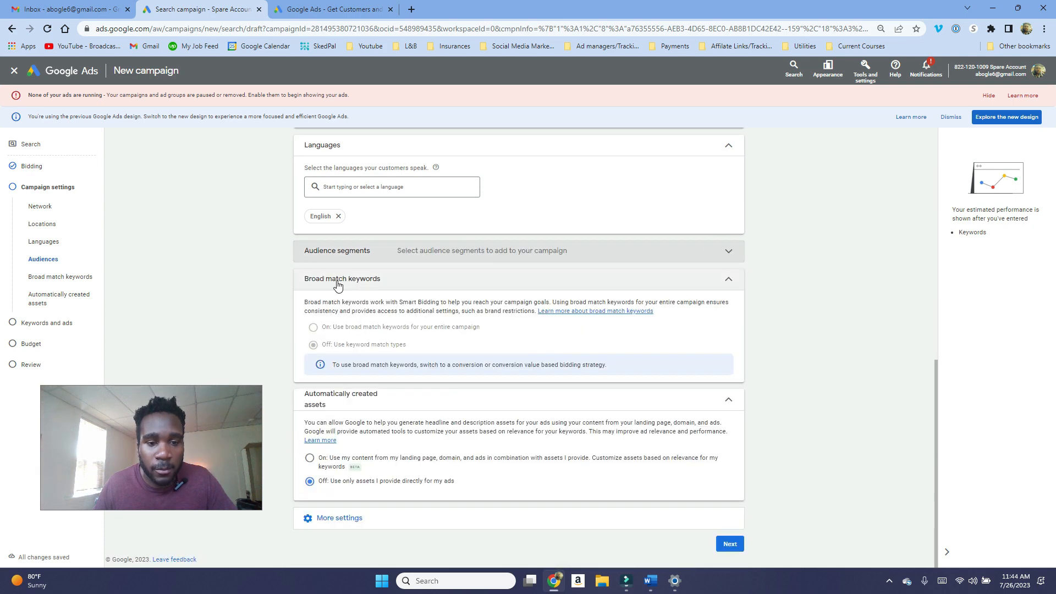
# Step: Review the broad match keywords setting
pyautogui.moveTo(400, 282); pyautogui.dragTo(300, 286)
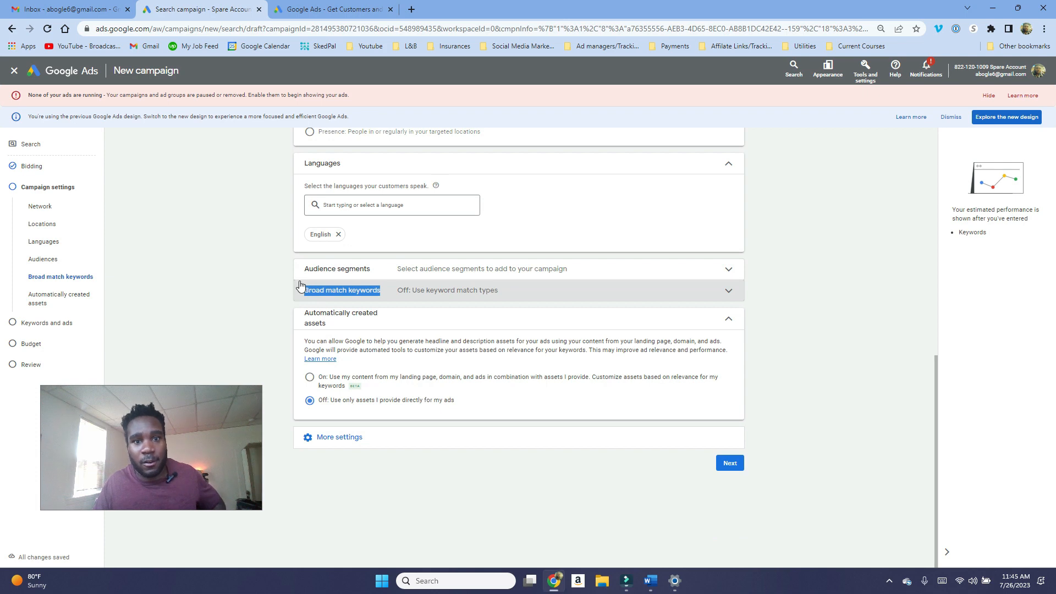
pyautogui.click(456, 298)
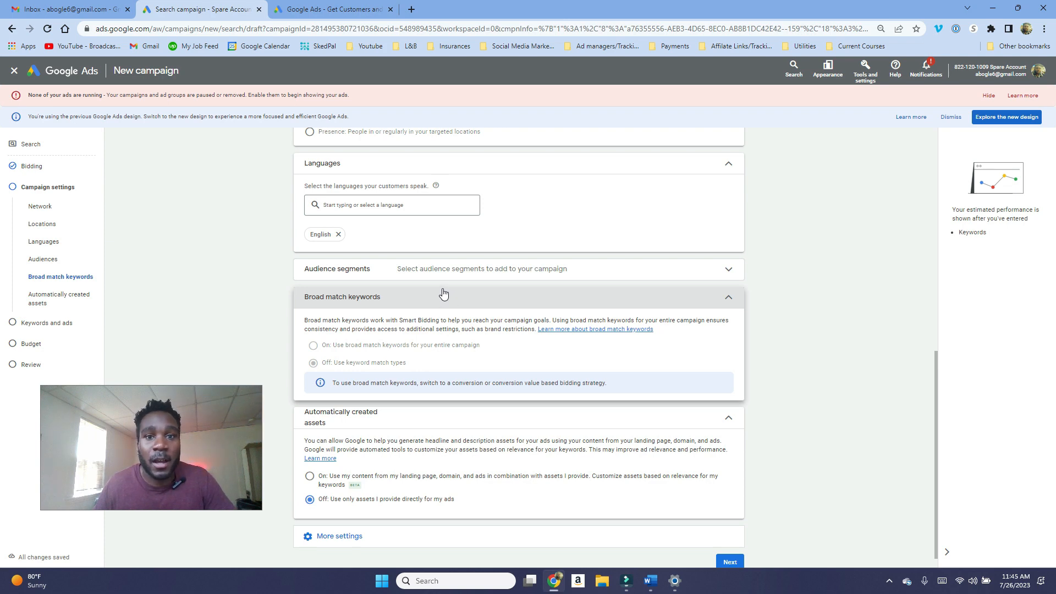
pyautogui.scroll(-1, 394, 306)
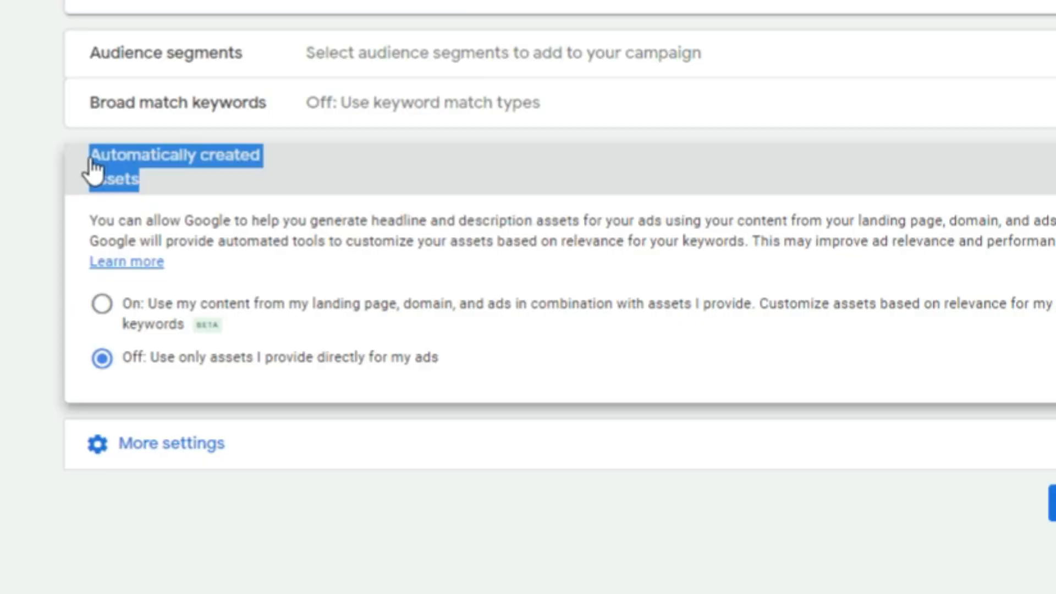
pyautogui.click(90, 164)
pyautogui.click(207, 143)
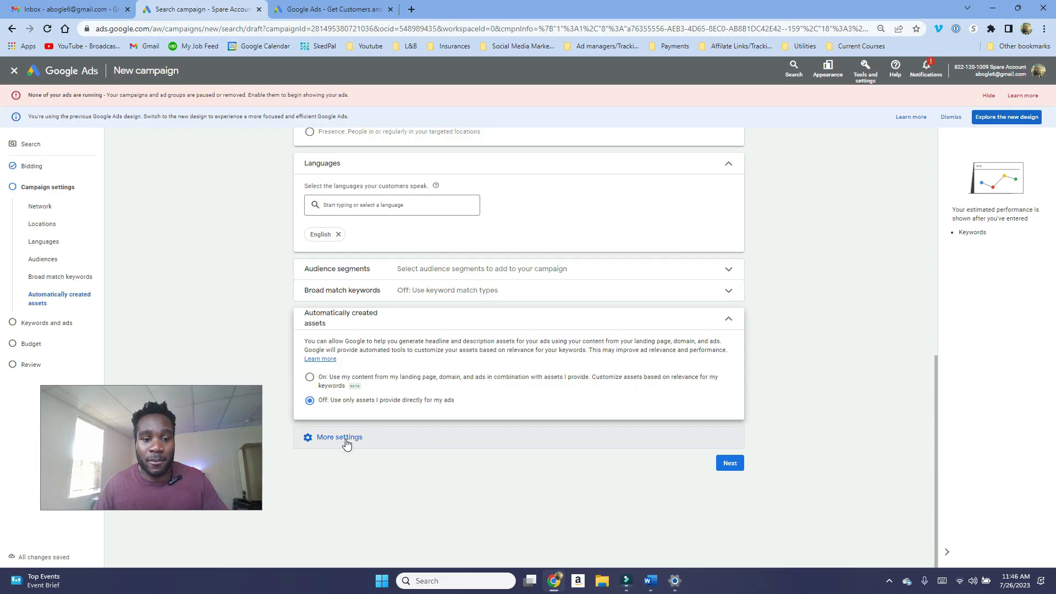
# Step: Open more settings, set the ad schedule to Mondays - Fridays, and continue to keywords and ads
pyautogui.click(345, 440)
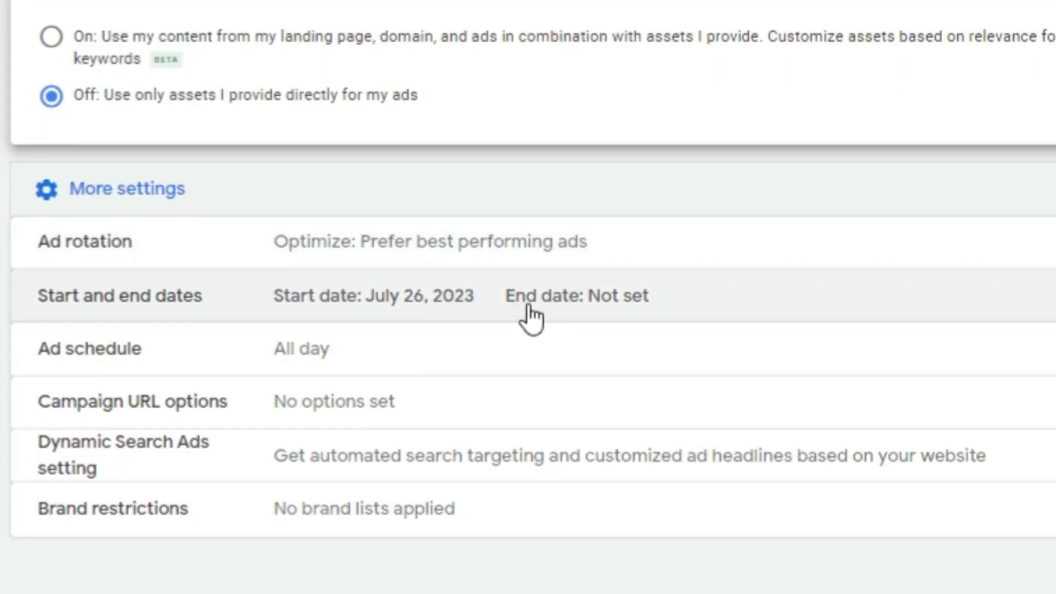
pyautogui.click(355, 348)
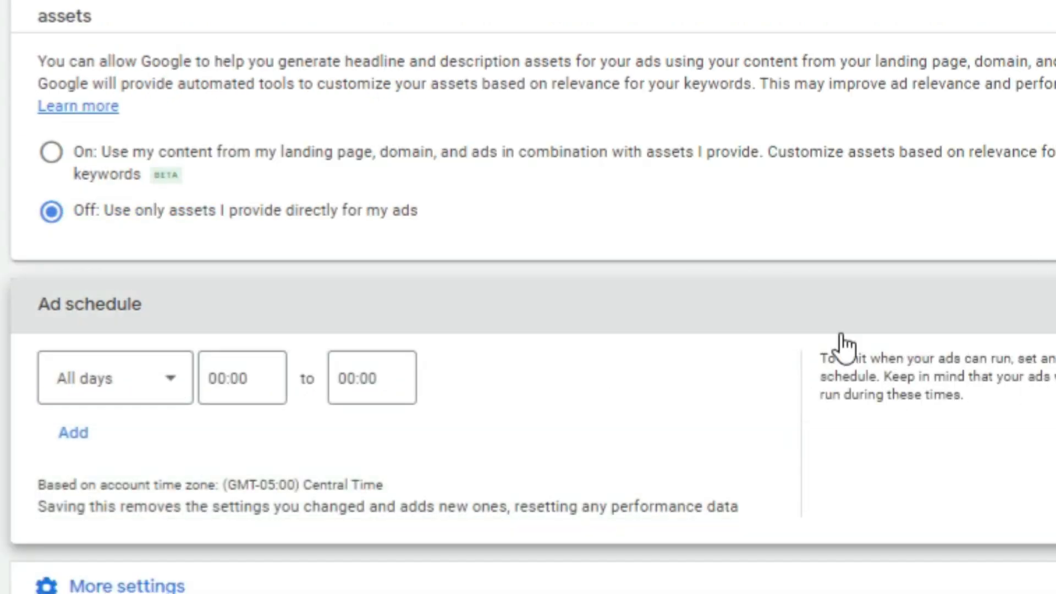
pyautogui.scroll(-1, 502, 374)
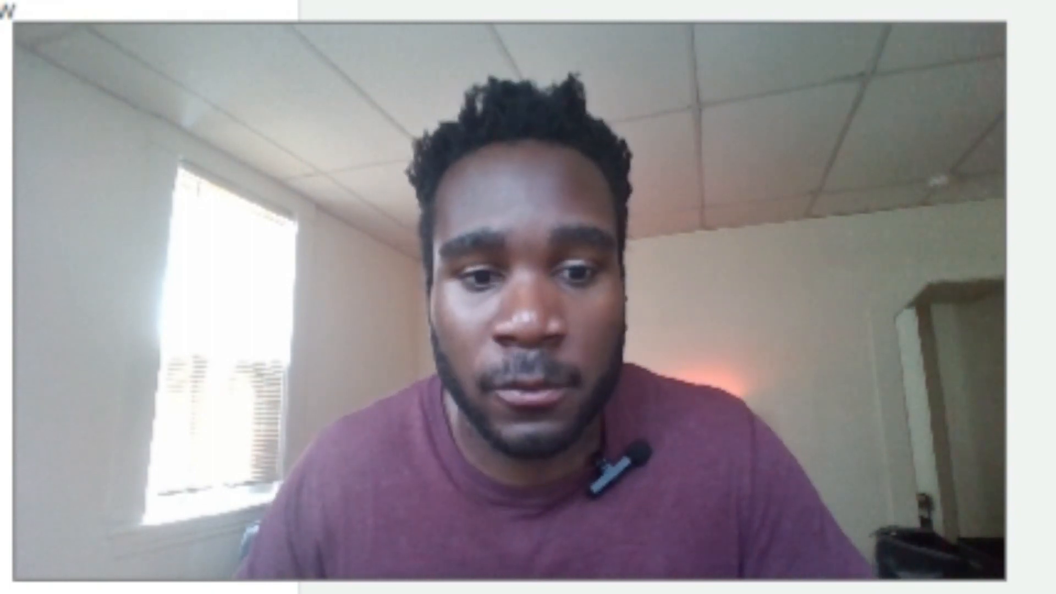
pyautogui.click(348, 433)
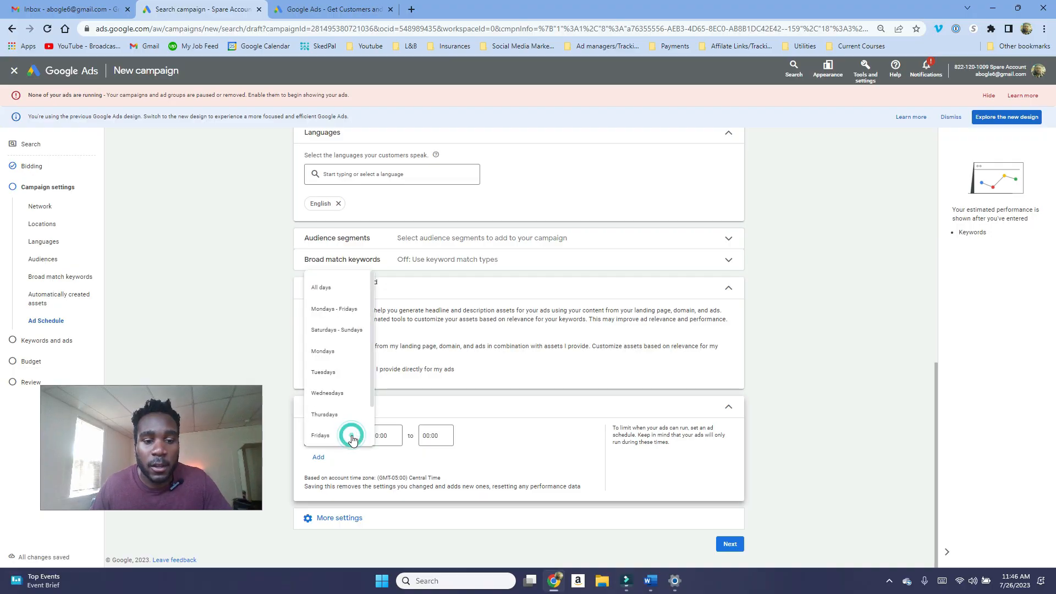
pyautogui.click(348, 310)
pyautogui.click(394, 436)
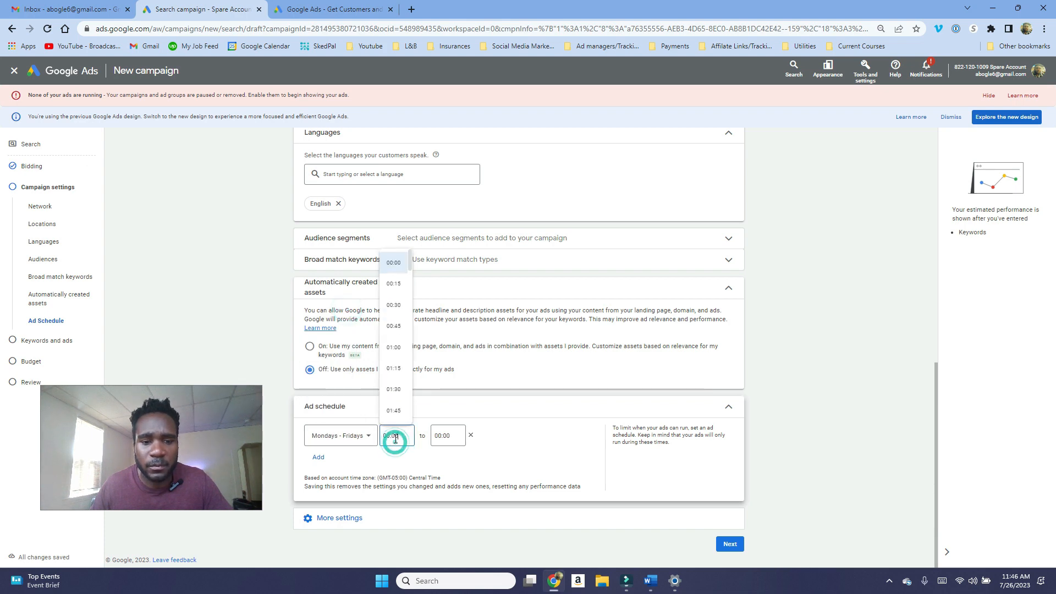
pyautogui.scroll(-12, 395, 392)
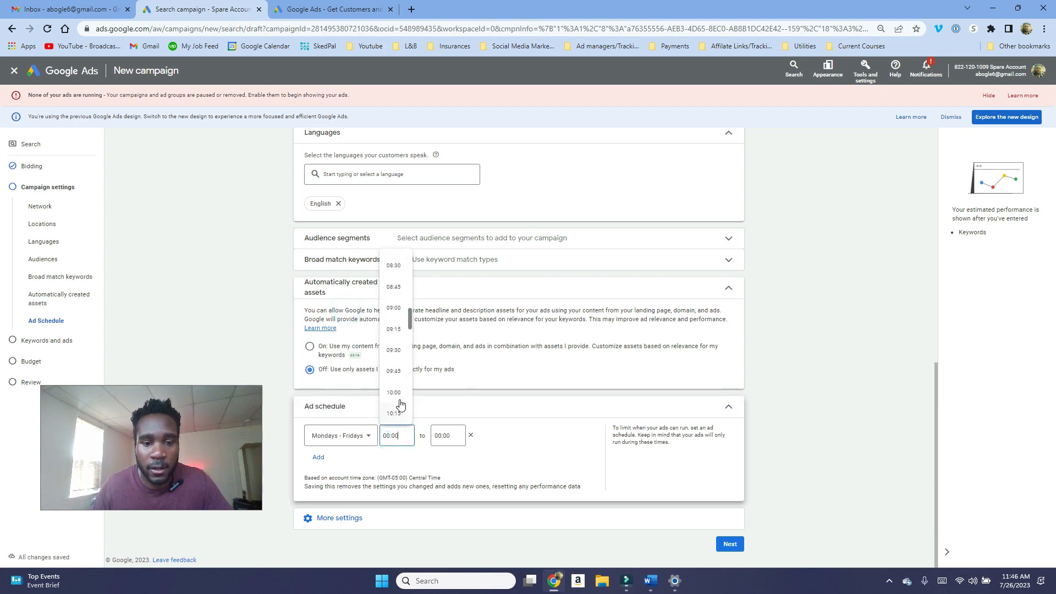
pyautogui.click(729, 544)
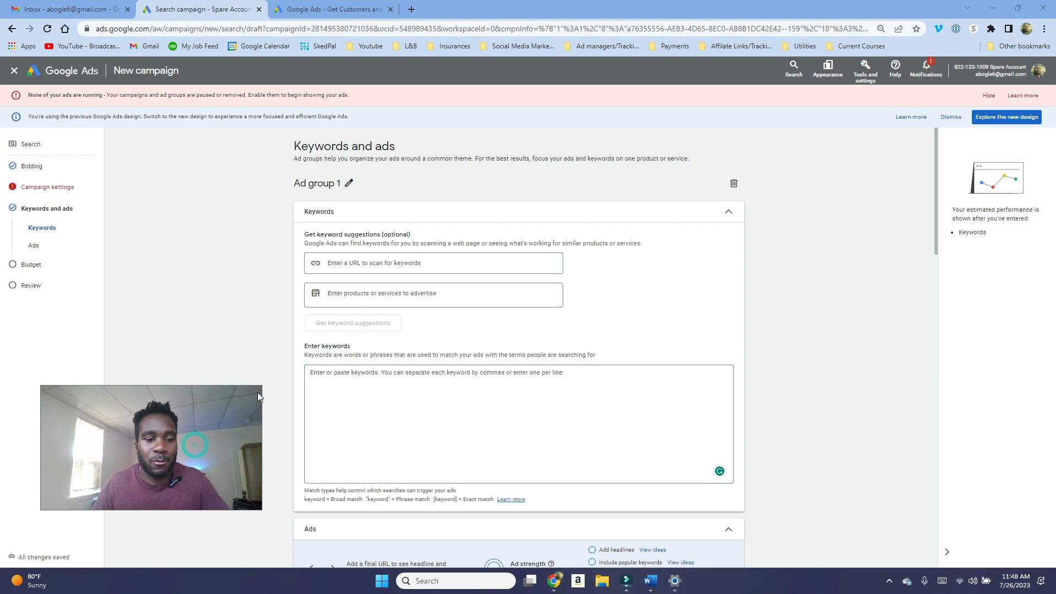
# Step: Rename the ad group to Home Care Service
pyautogui.moveTo(258, 389); pyautogui.dragTo(170, 440)
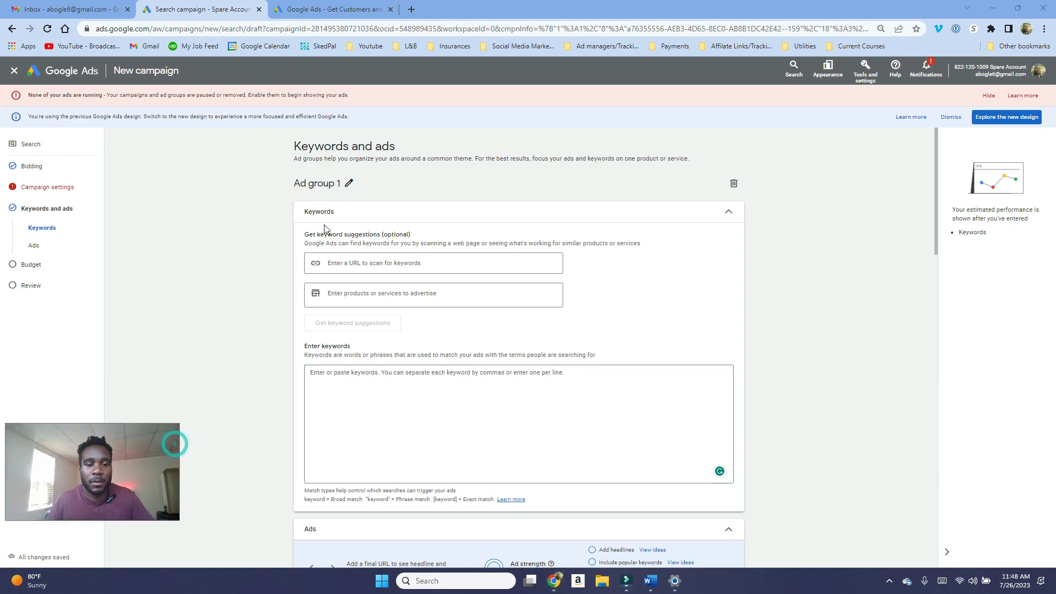
pyautogui.click(351, 187)
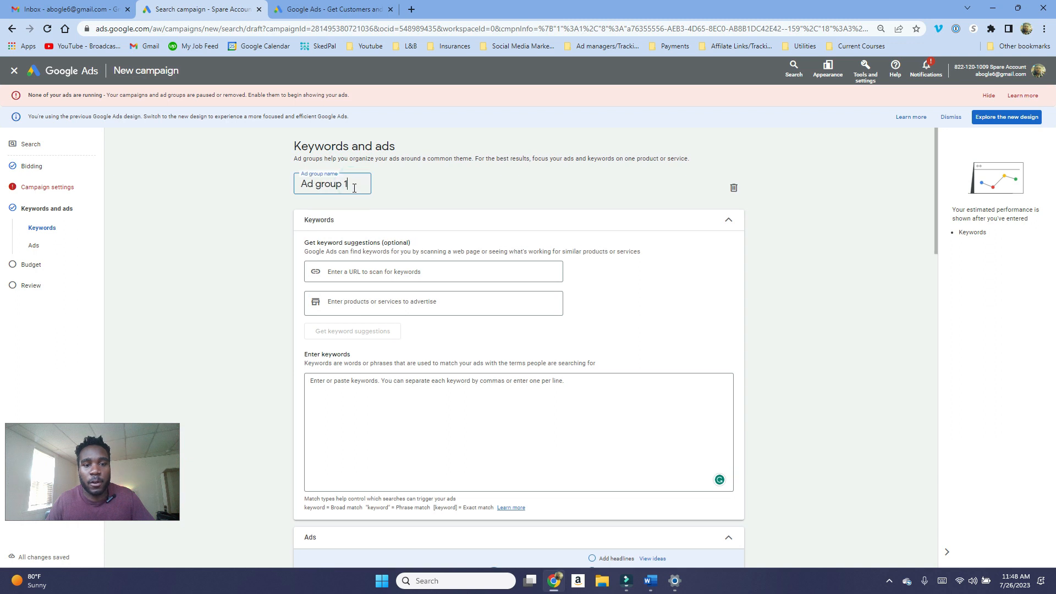
pyautogui.moveTo(353, 185); pyautogui.dragTo(298, 203)
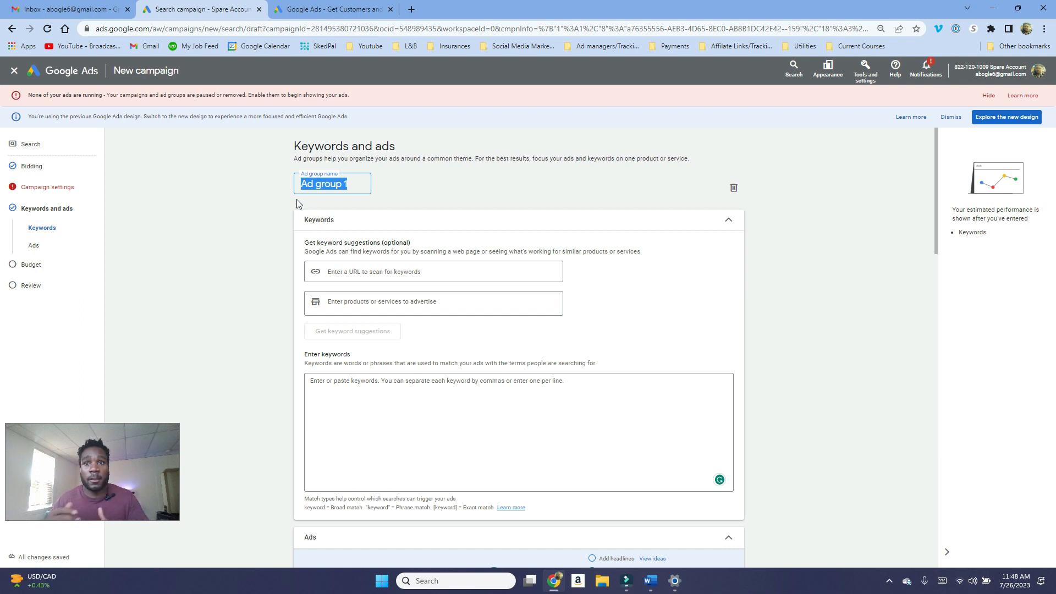
pyautogui.press('BackSpace')
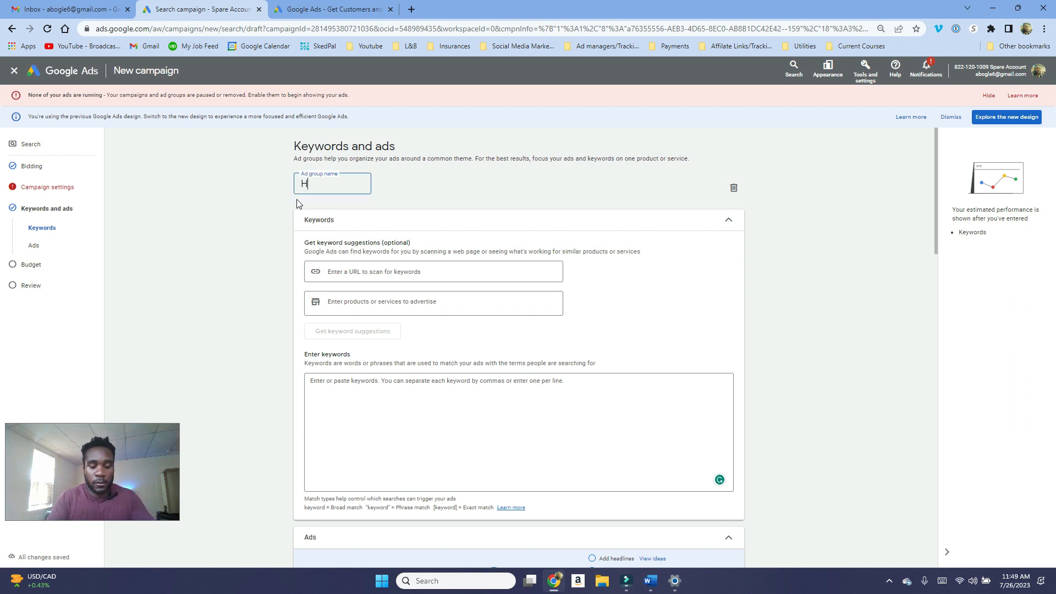
pyautogui.click(365, 385)
pyautogui.write('Home Care Service')
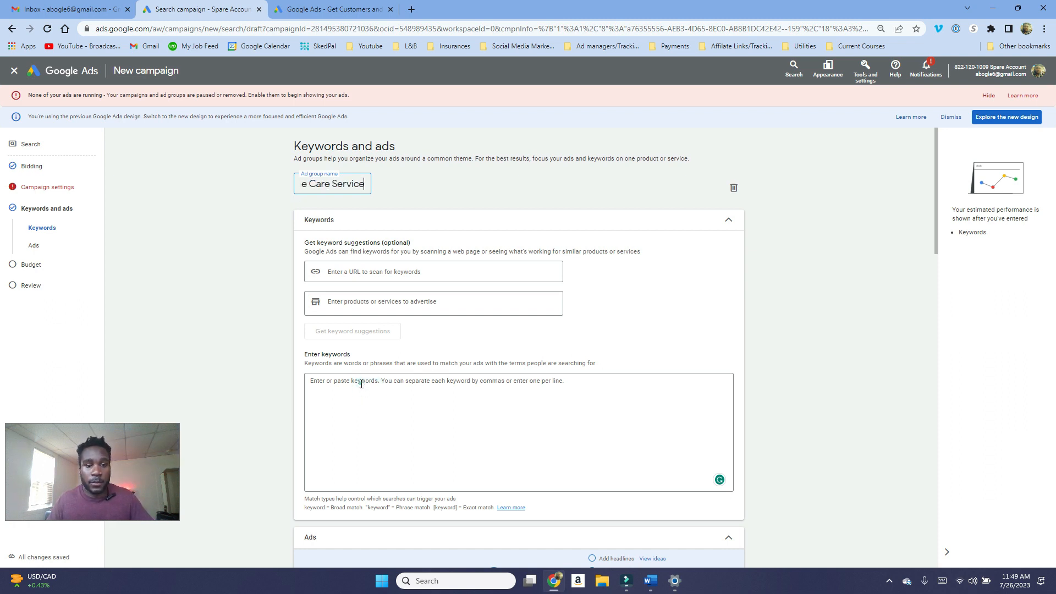
pyautogui.click(360, 383)
pyautogui.click(358, 384)
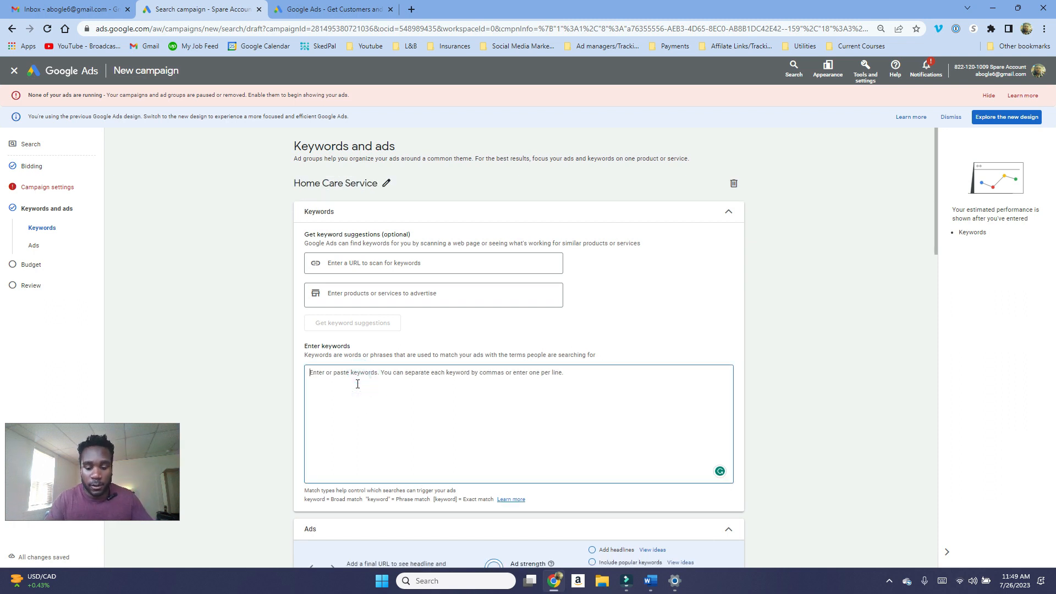
# Step: Enter the exact match keyword [Home care near me] for the ad group and continue to the budget
pyautogui.write('[Home care near me')
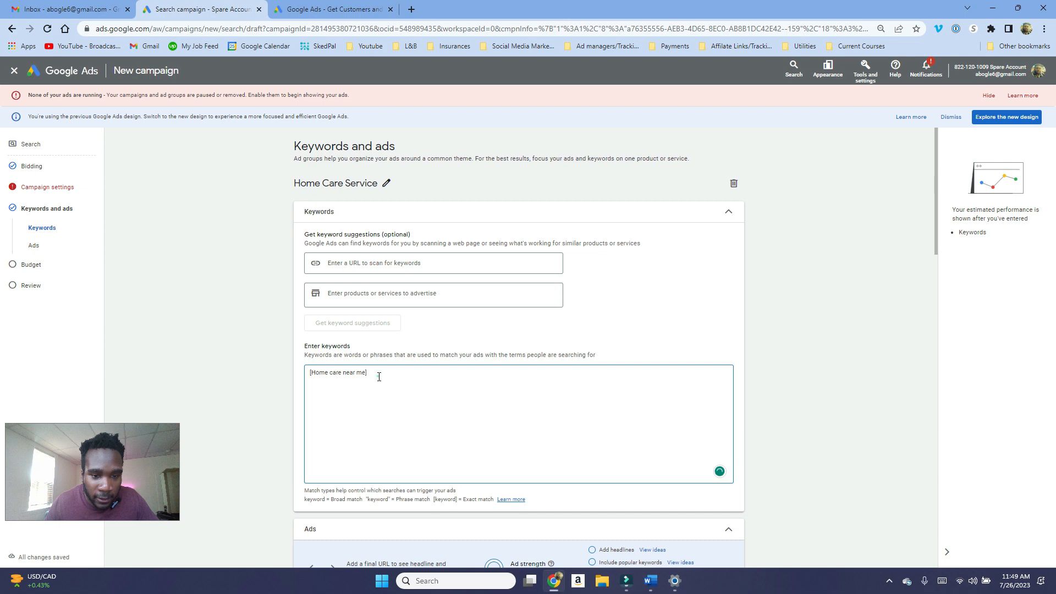
pyautogui.tripleClick(379, 377)
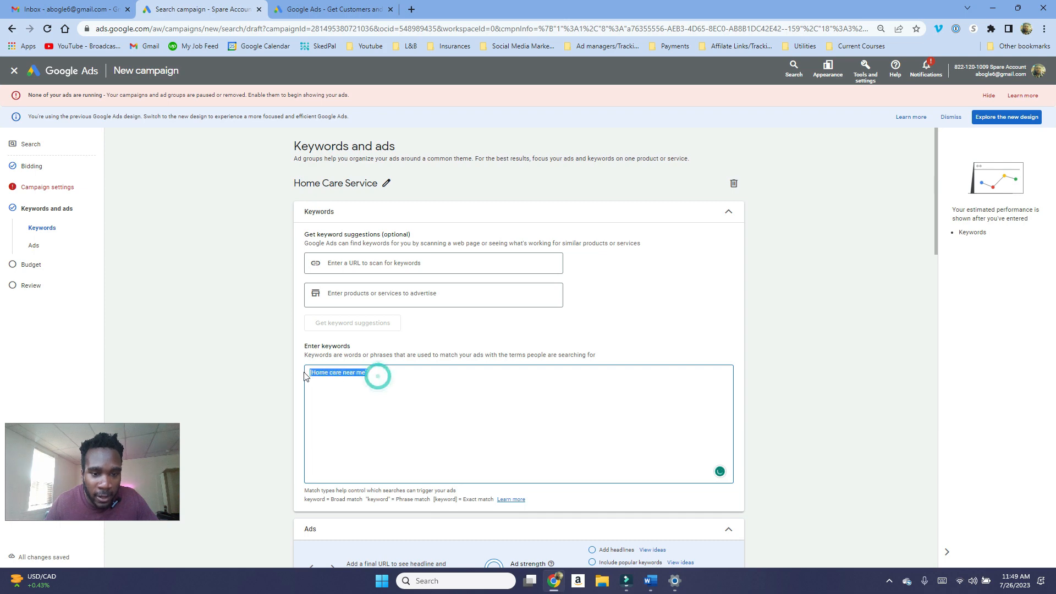
pyautogui.scroll(-8, 444, 390)
pyautogui.scroll(-6, 496, 420)
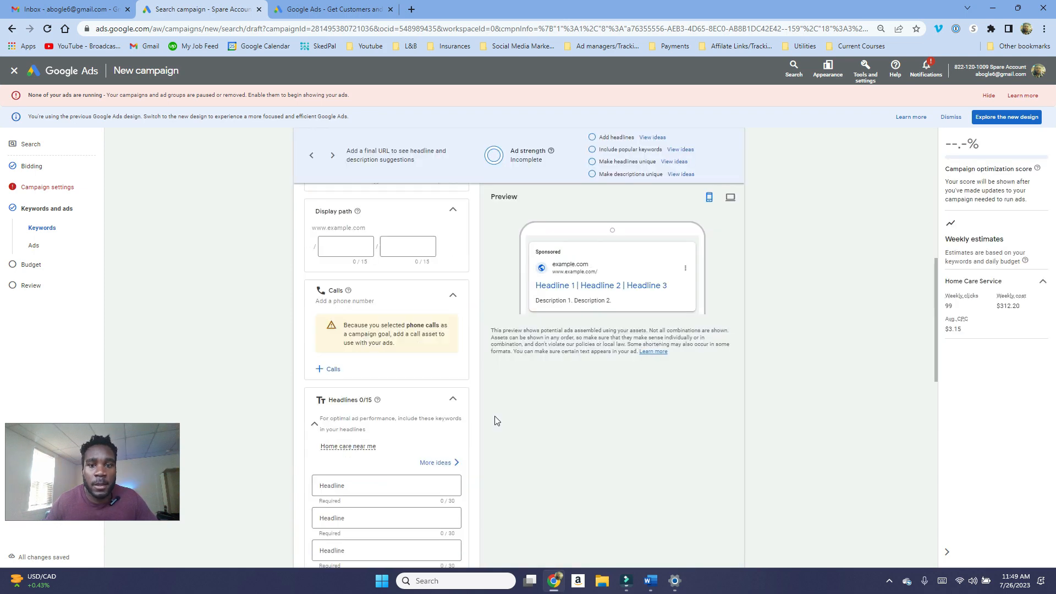
pyautogui.scroll(-6, 496, 421)
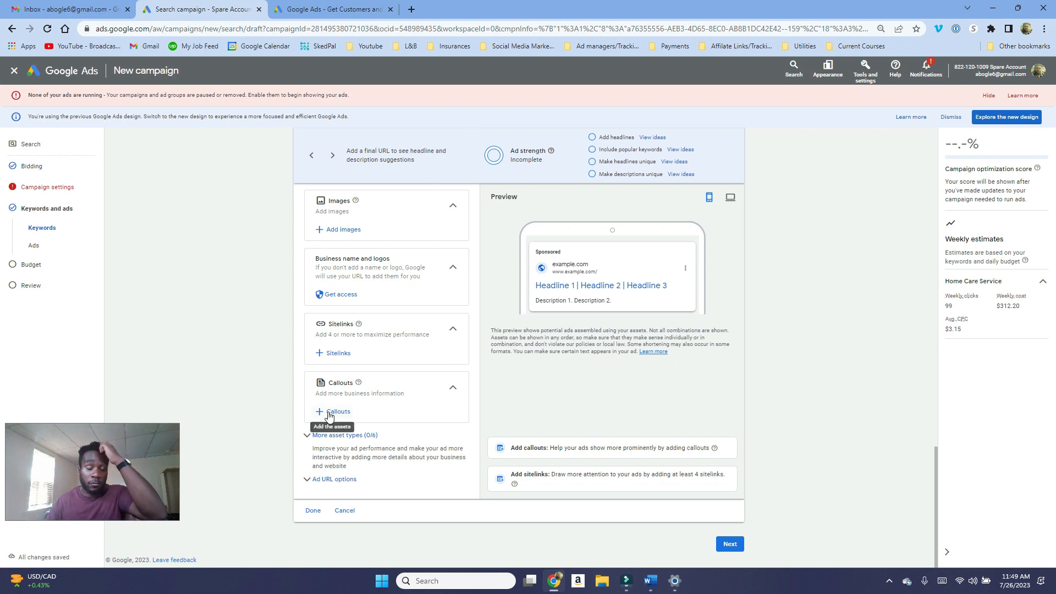
pyautogui.click(727, 546)
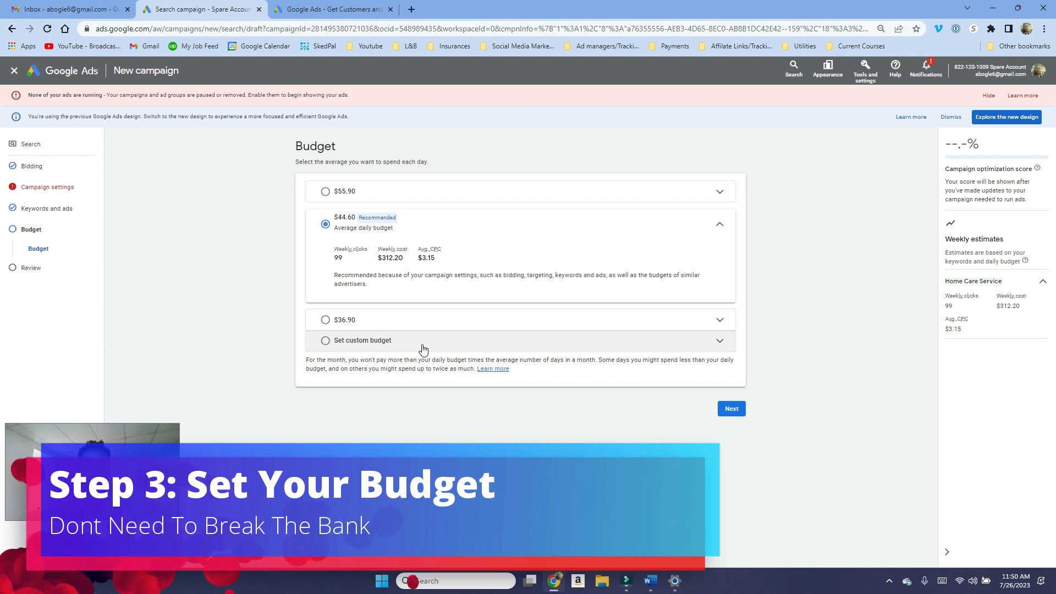
# Step: Set a custom average daily budget of $35 and continue to the review
pyautogui.click(423, 348)
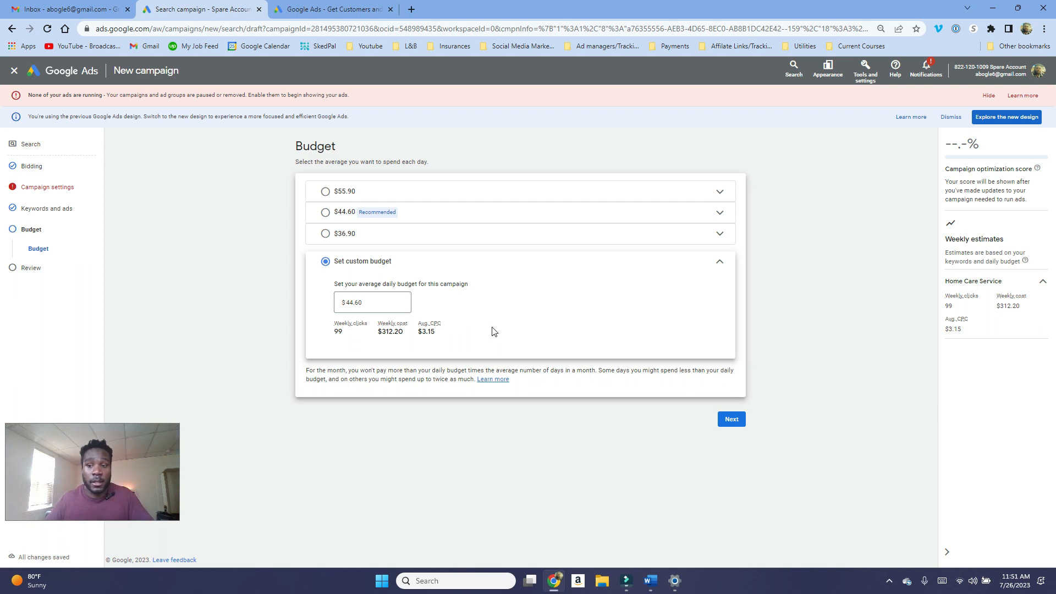
pyautogui.click(384, 302)
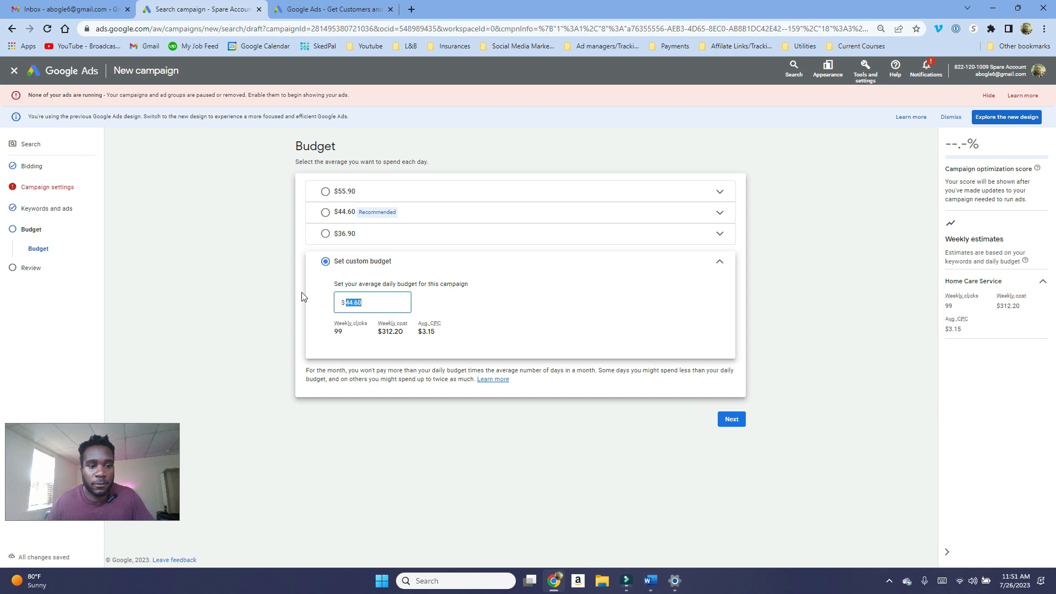
pyautogui.write('35')
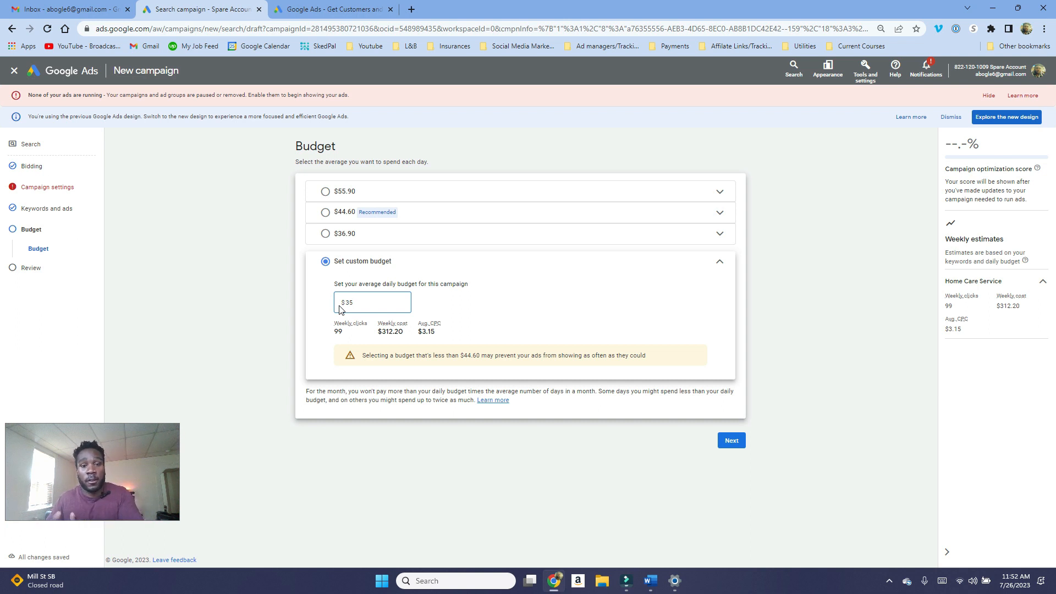
pyautogui.click(729, 440)
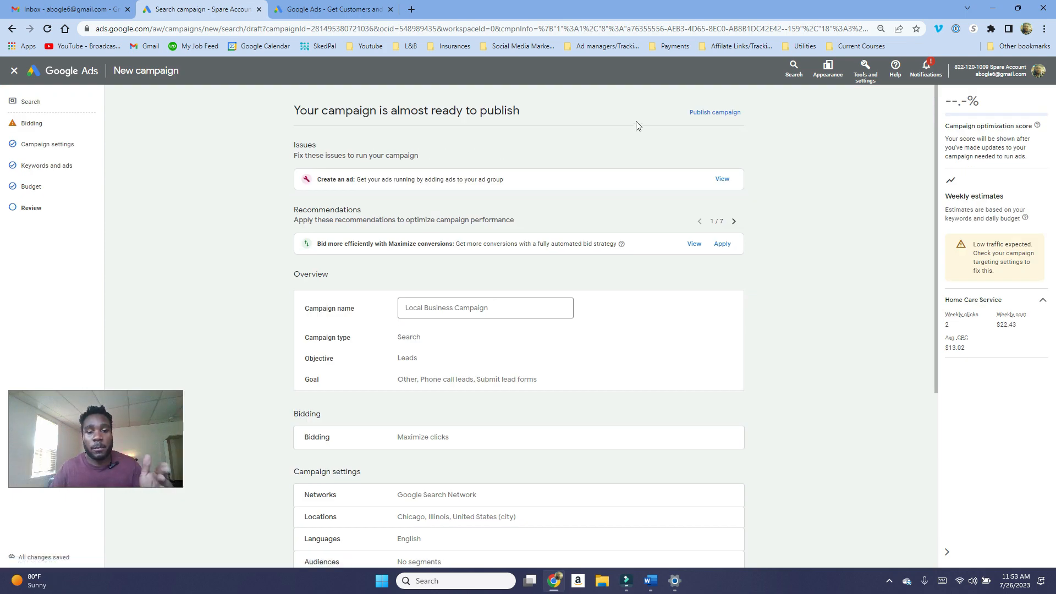
# Step: Publish the campaign despite the missing ad and switch its status to paused
pyautogui.click(702, 113)
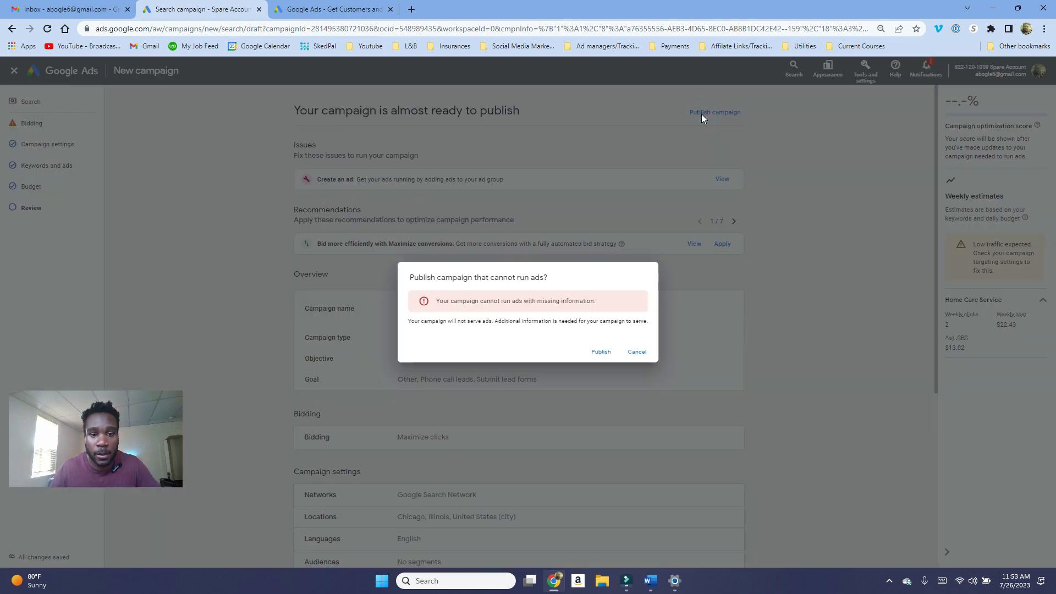
pyautogui.click(601, 352)
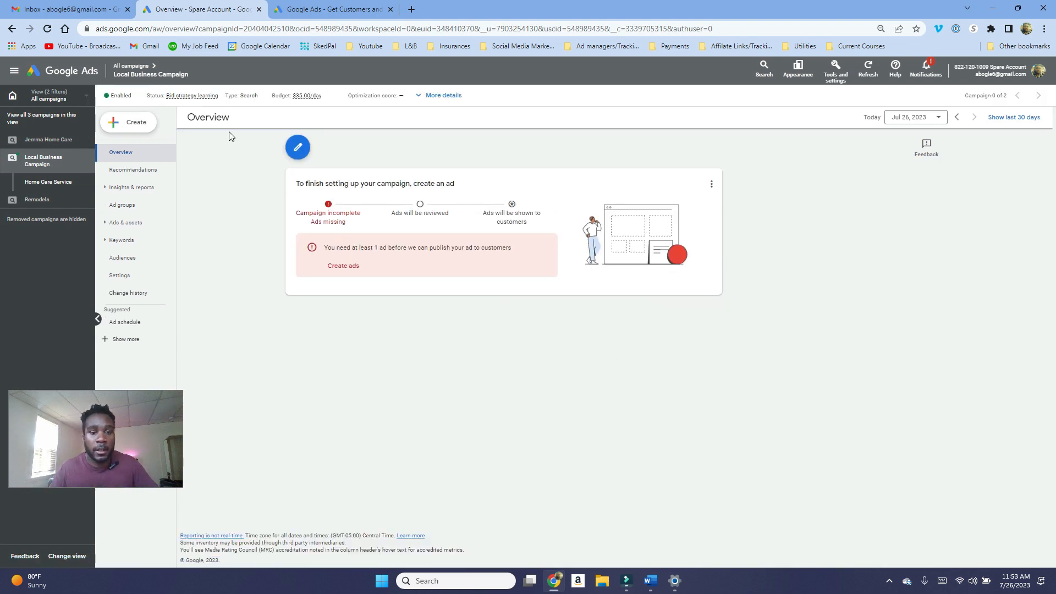
pyautogui.click(121, 97)
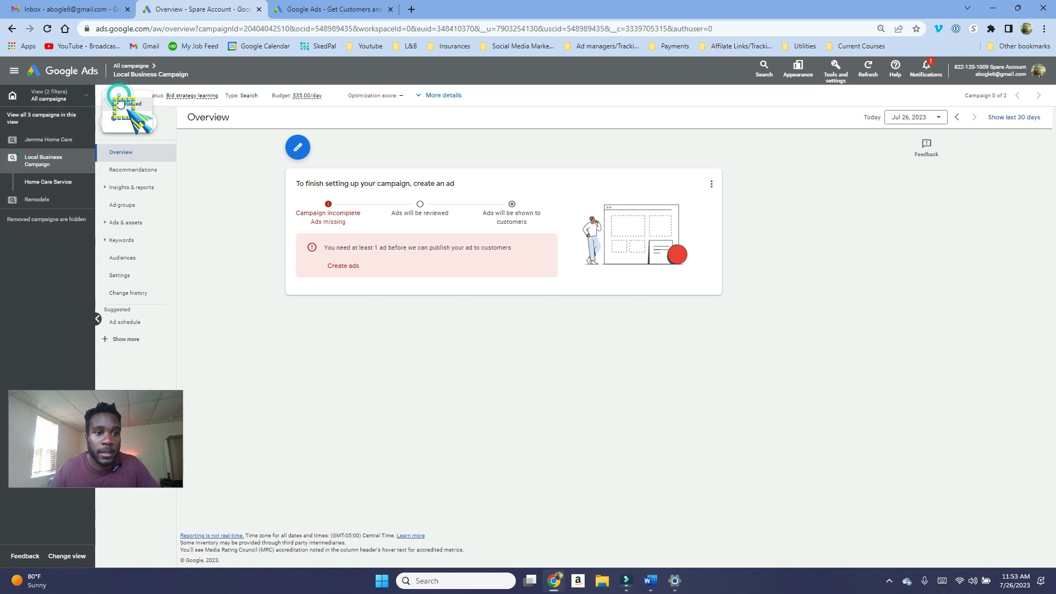
pyautogui.click(117, 119)
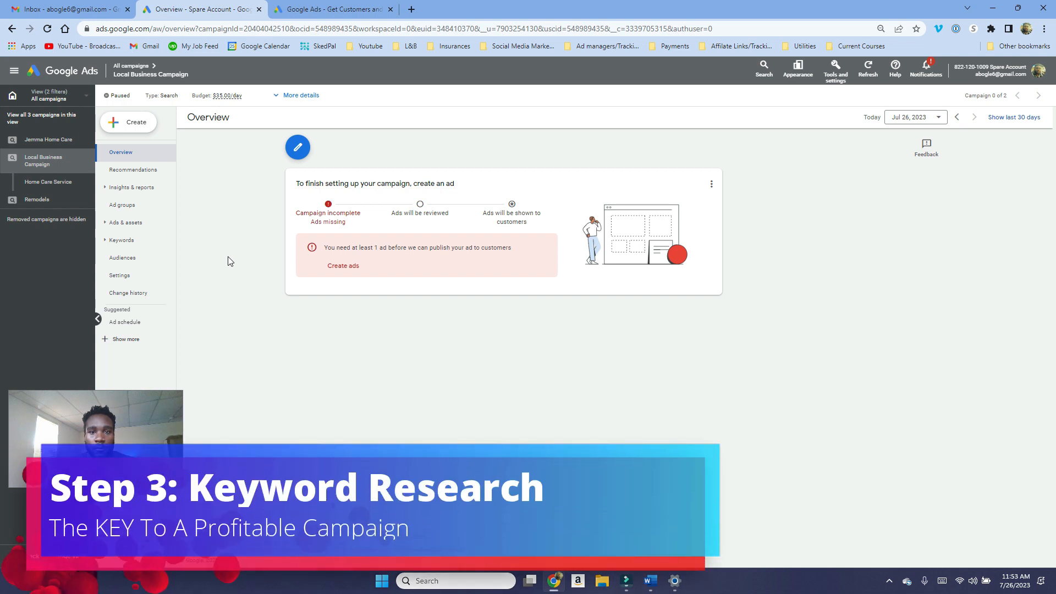
# Step: Open the Keyword Planner and start discovering new keywords
pyautogui.click(834, 67)
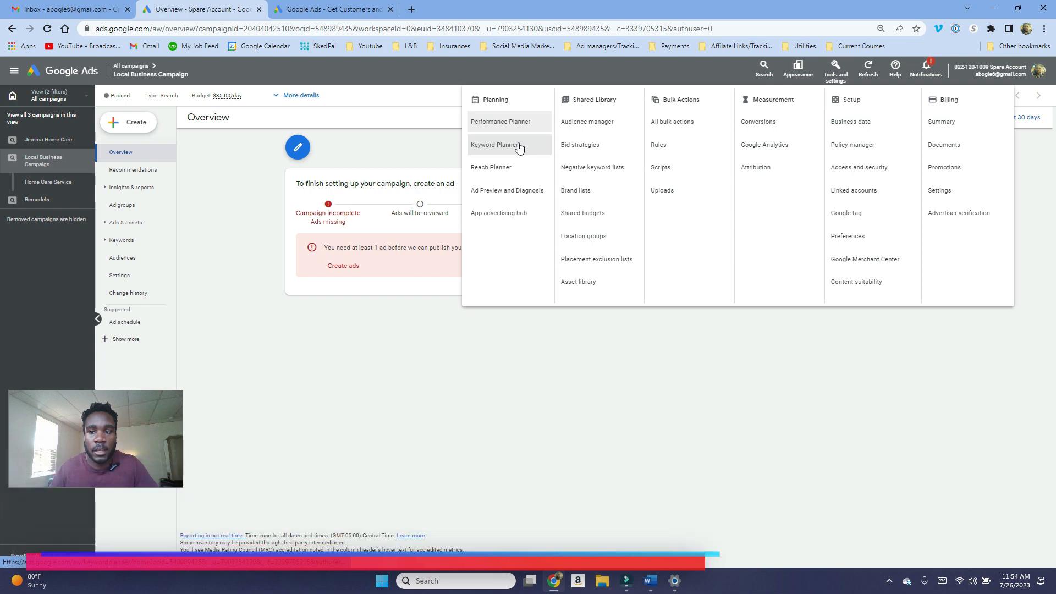
pyautogui.click(839, 77)
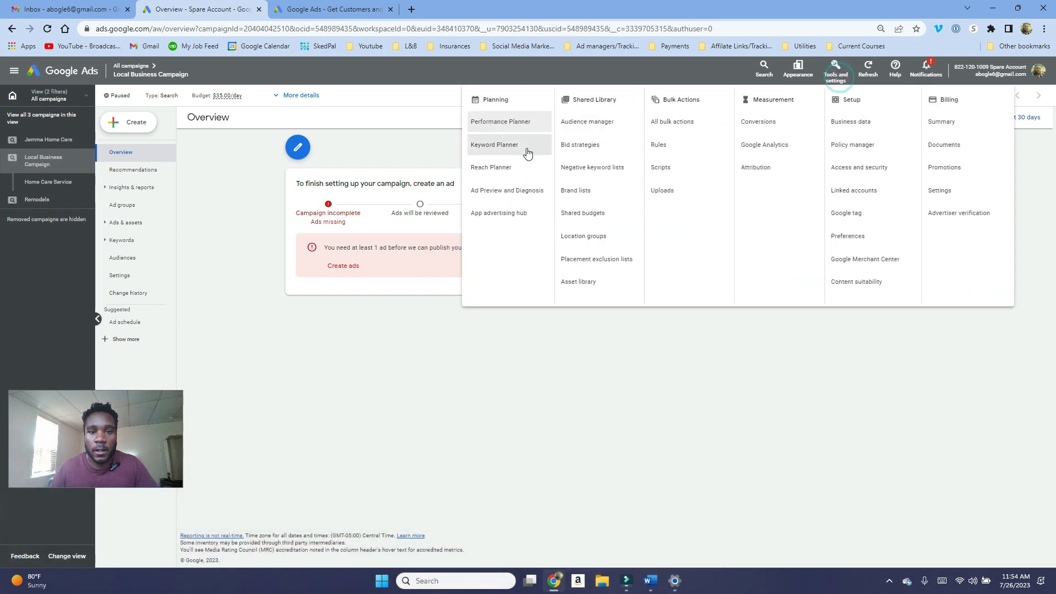
pyautogui.click(517, 147)
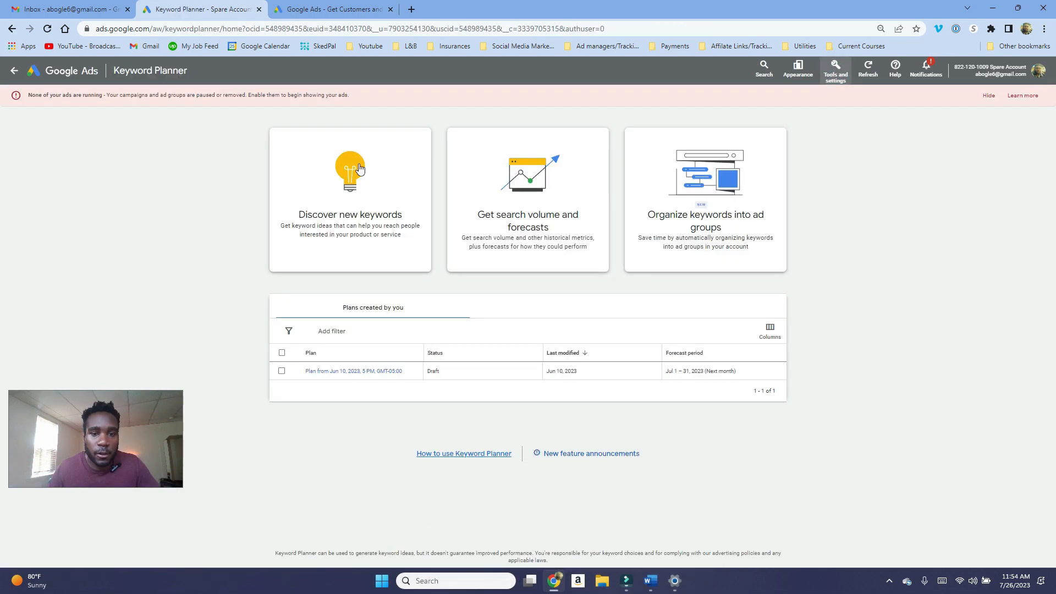
pyautogui.click(376, 194)
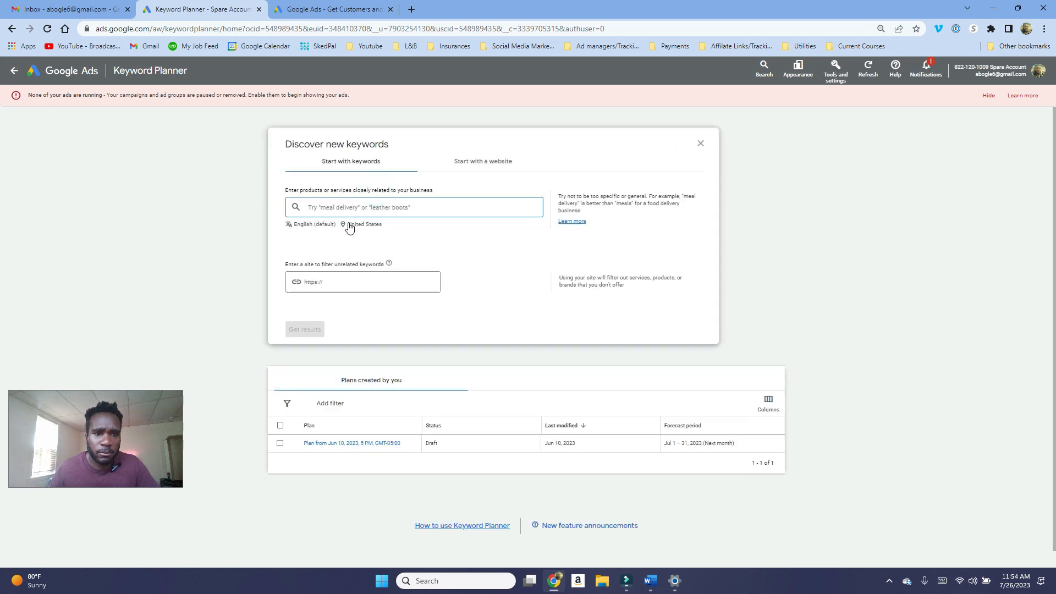
# Step: Replace the targeted location United States with Chicago, Illinois, United States and save
pyautogui.click(349, 225)
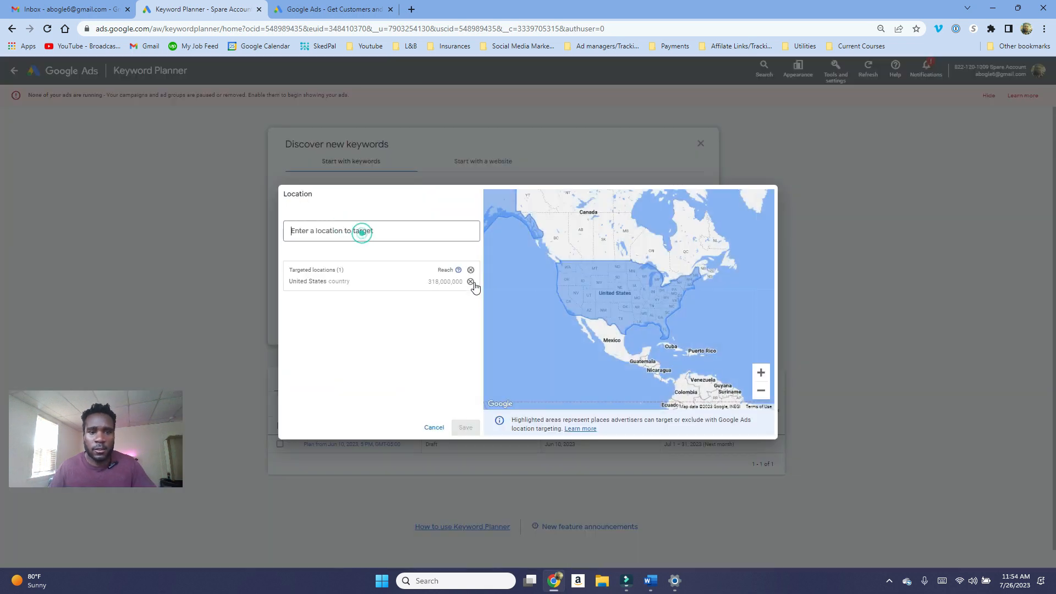
pyautogui.click(471, 282)
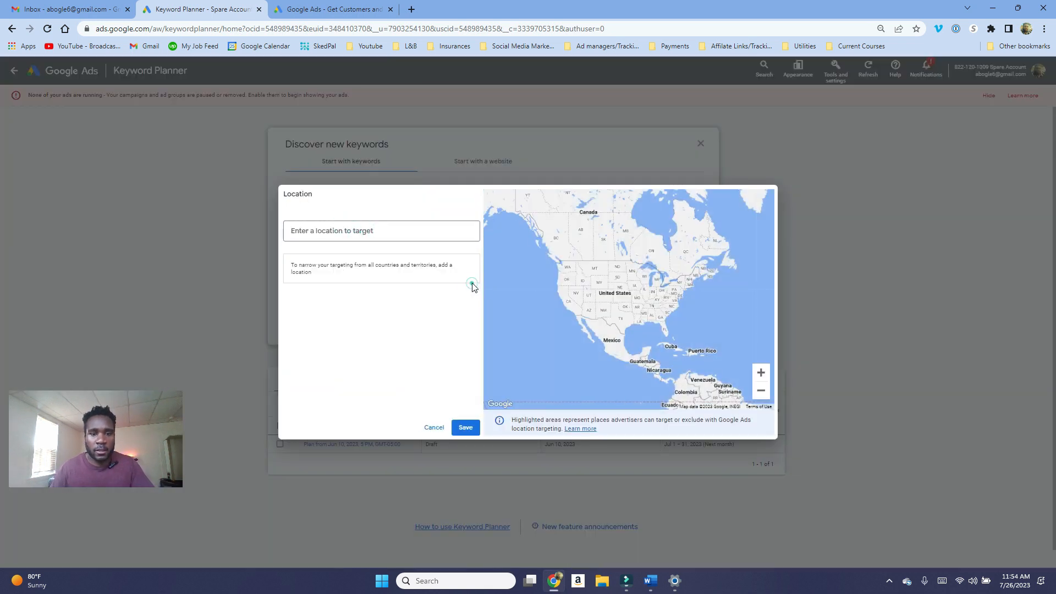
pyautogui.click(328, 232)
pyautogui.write('chica')
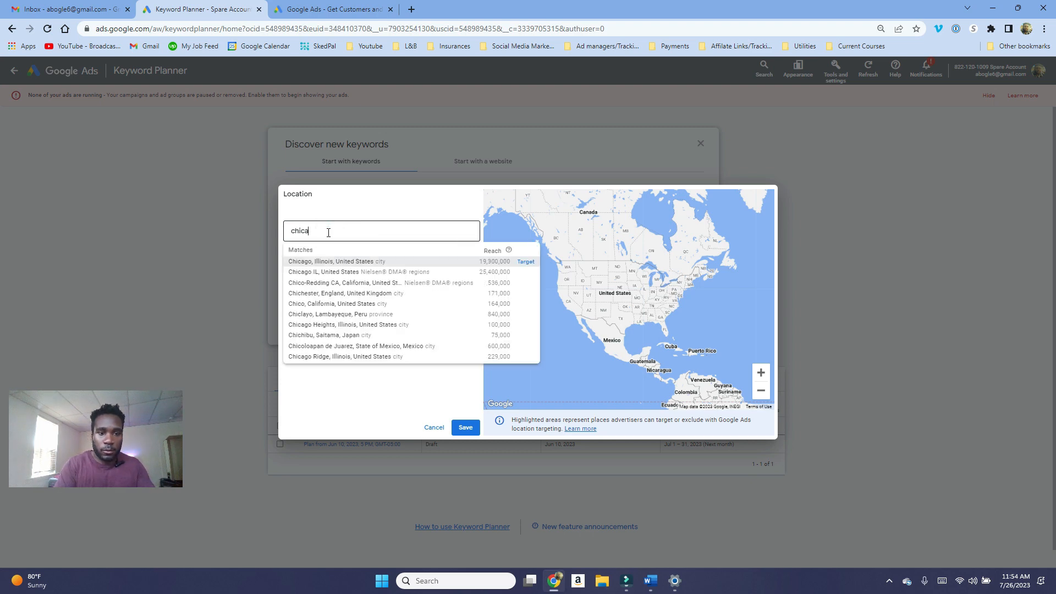
pyautogui.click(527, 263)
pyautogui.click(466, 429)
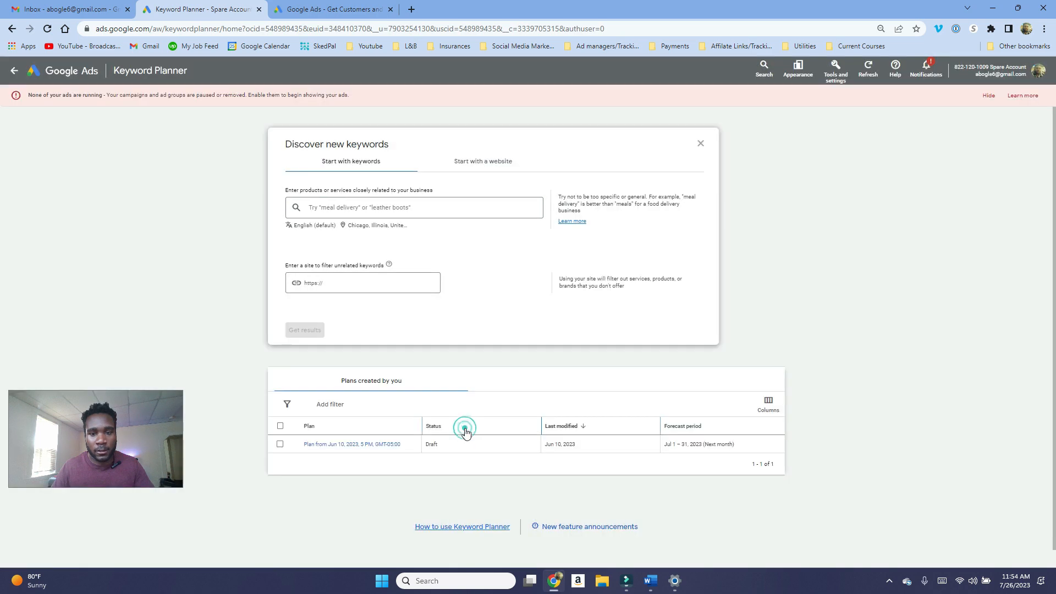
# Step: Get keyword ideas for the product or service "Chicago home care"
pyautogui.click(426, 204)
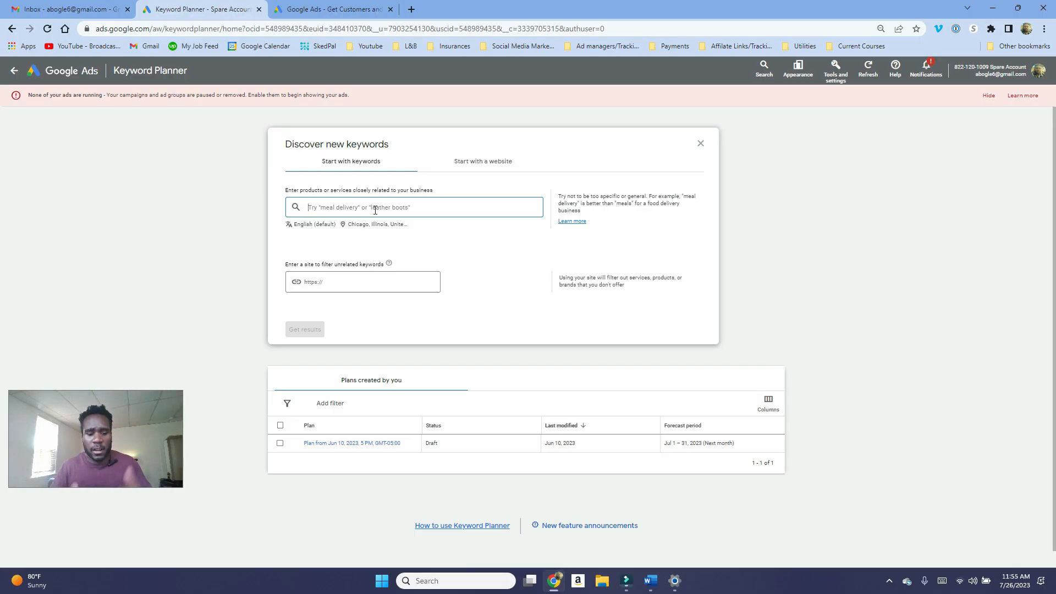
pyautogui.write('ch')
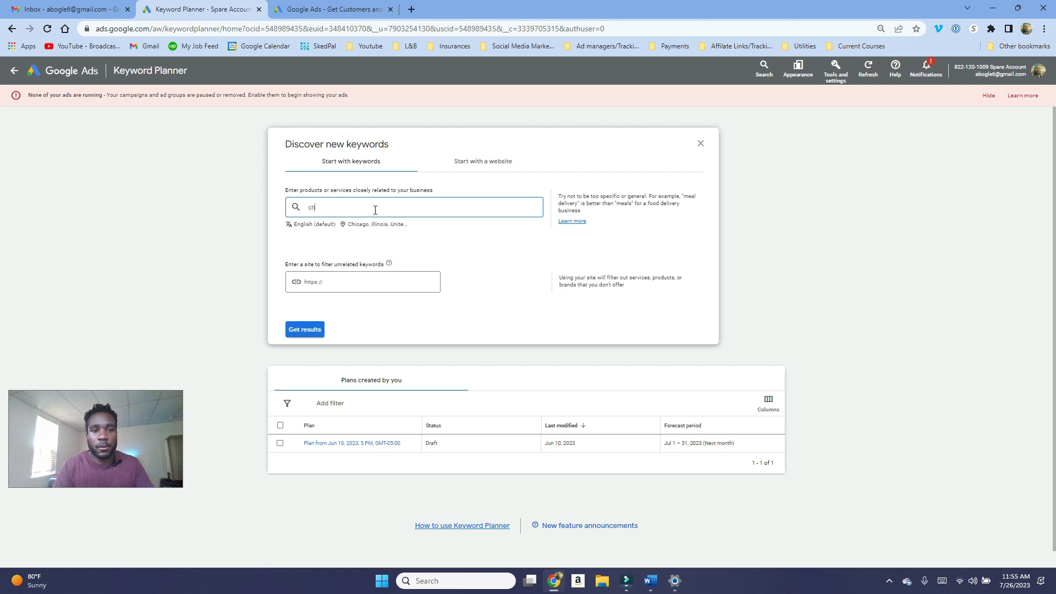
pyautogui.write('icago ho')
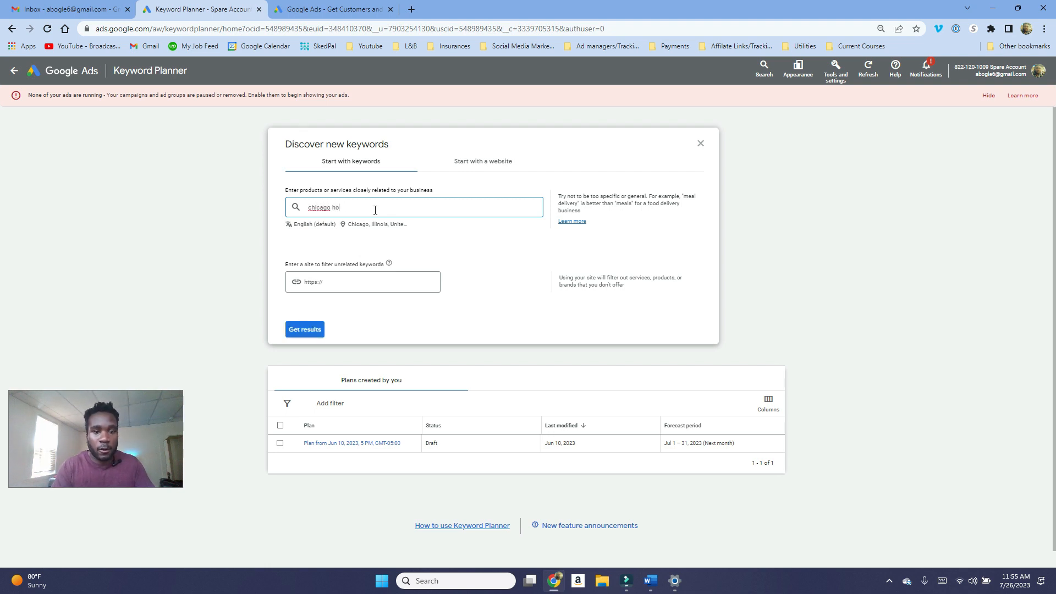
pyautogui.write('me care')
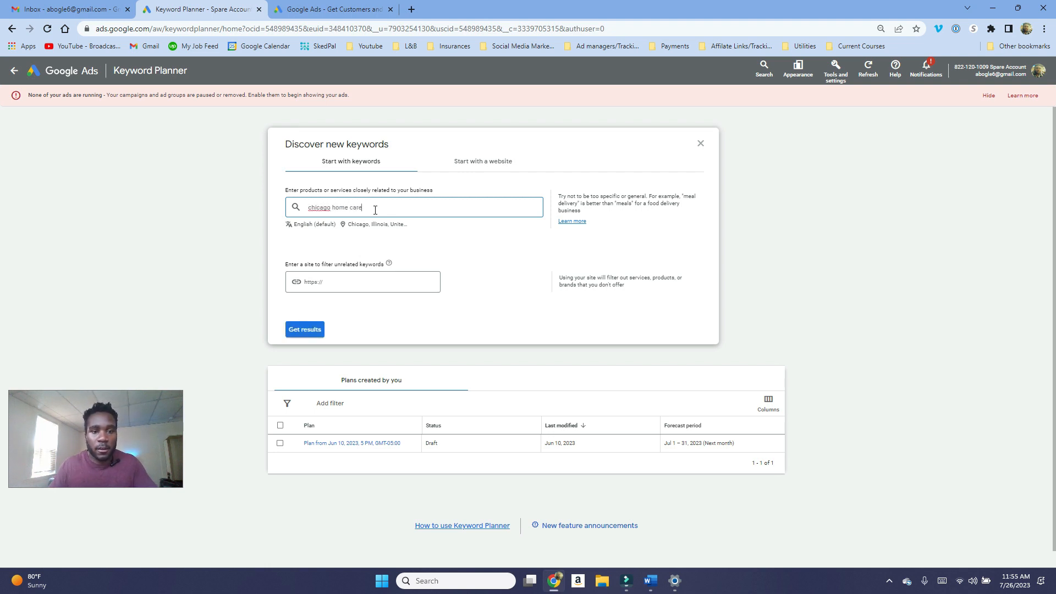
pyautogui.rightClick(311, 209)
pyautogui.click(342, 221)
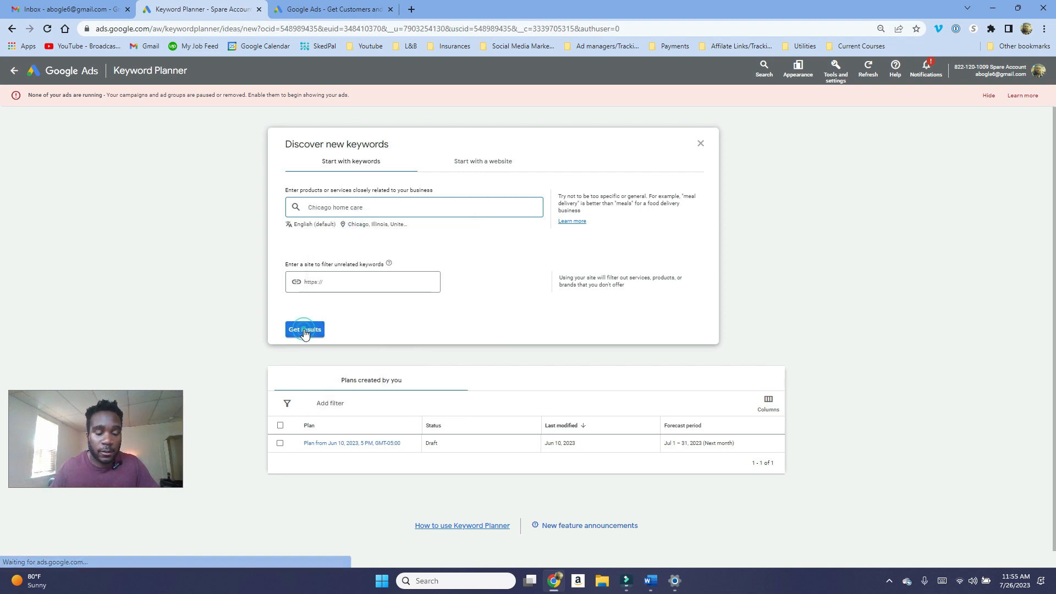
pyautogui.click(304, 332)
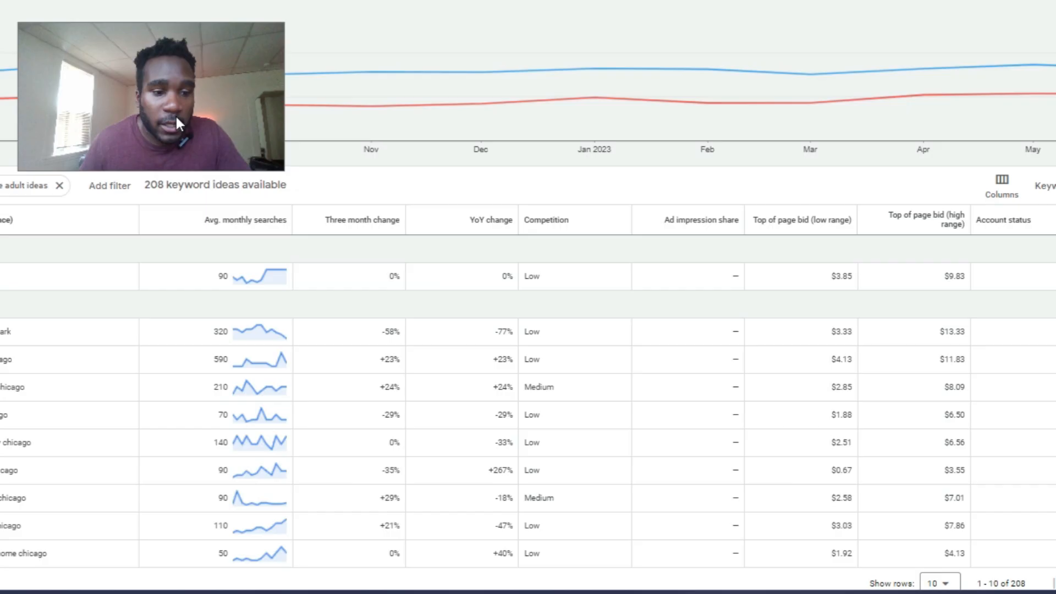
# Step: Review the keyword ideas' monthly searches, competition and top of page bid ranges
pyautogui.click(24, 272)
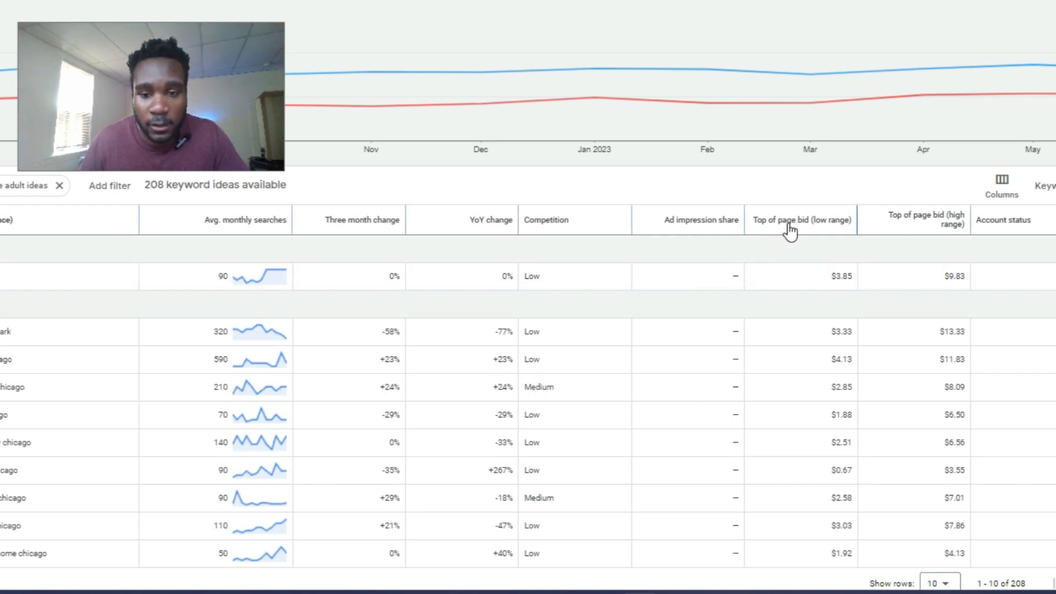
pyautogui.moveTo(790, 230)
pyautogui.moveTo(929, 228)
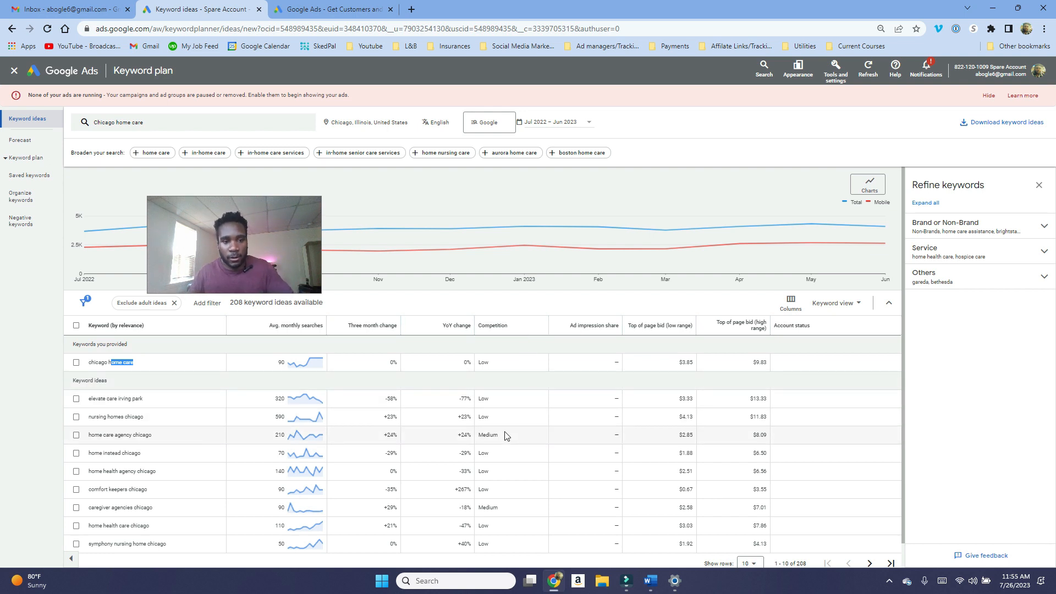
pyautogui.moveTo(254, 222)
pyautogui.mouseDown()
pyautogui.moveTo(358, 271)
pyautogui.moveTo(451, 249)
pyautogui.mouseUp()
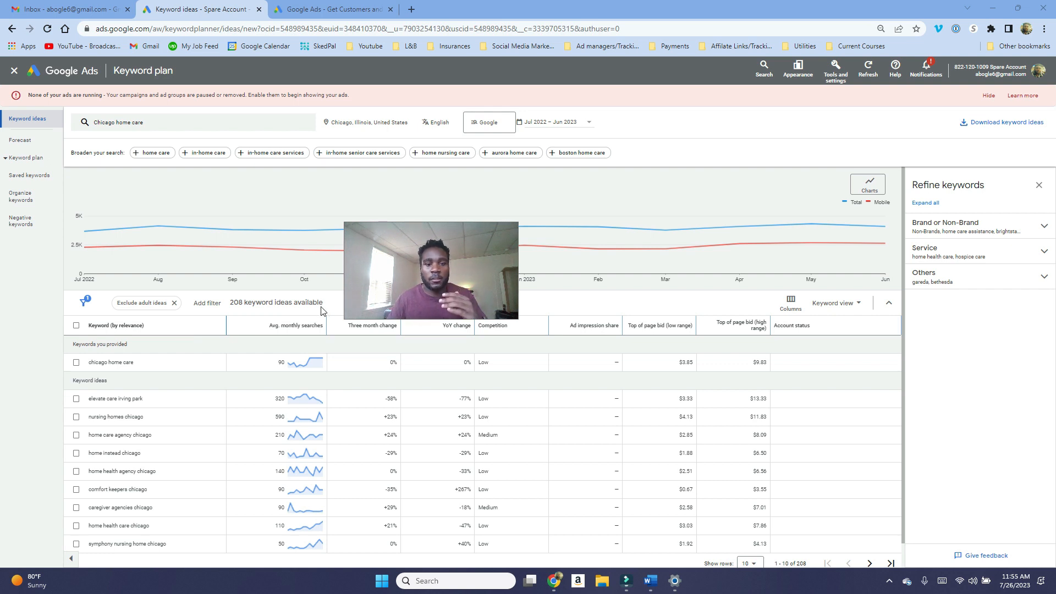
pyautogui.moveTo(479, 280); pyautogui.dragTo(229, 429)
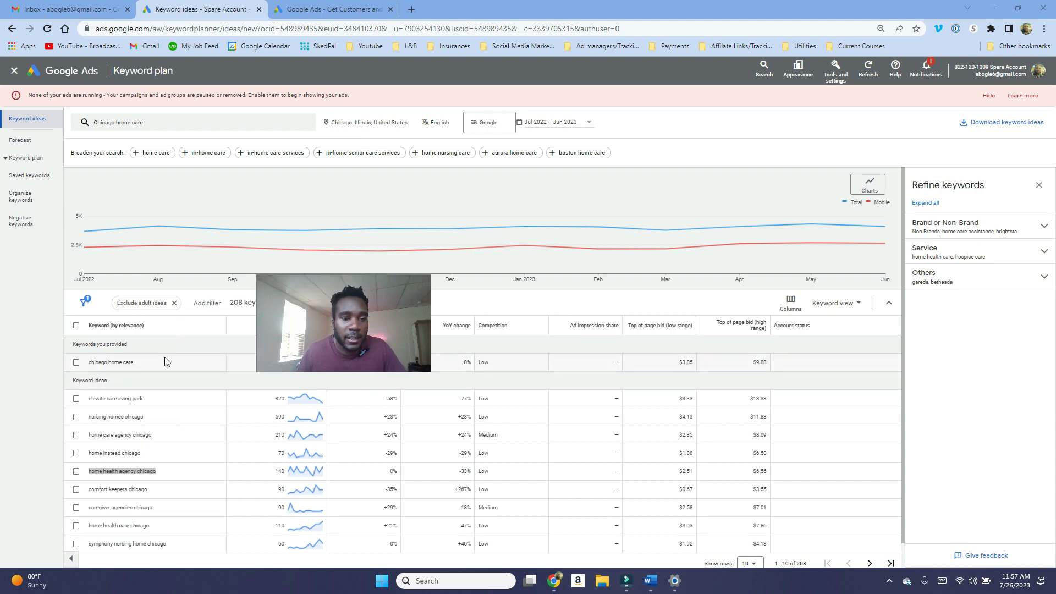
pyautogui.moveTo(166, 362); pyautogui.dragTo(127, 364)
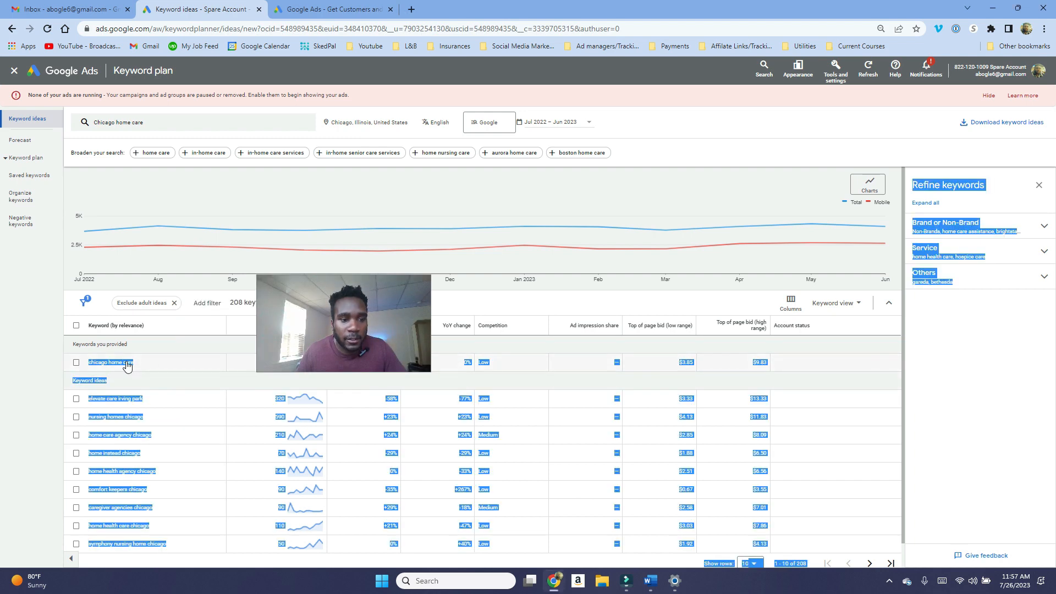
pyautogui.click(127, 365)
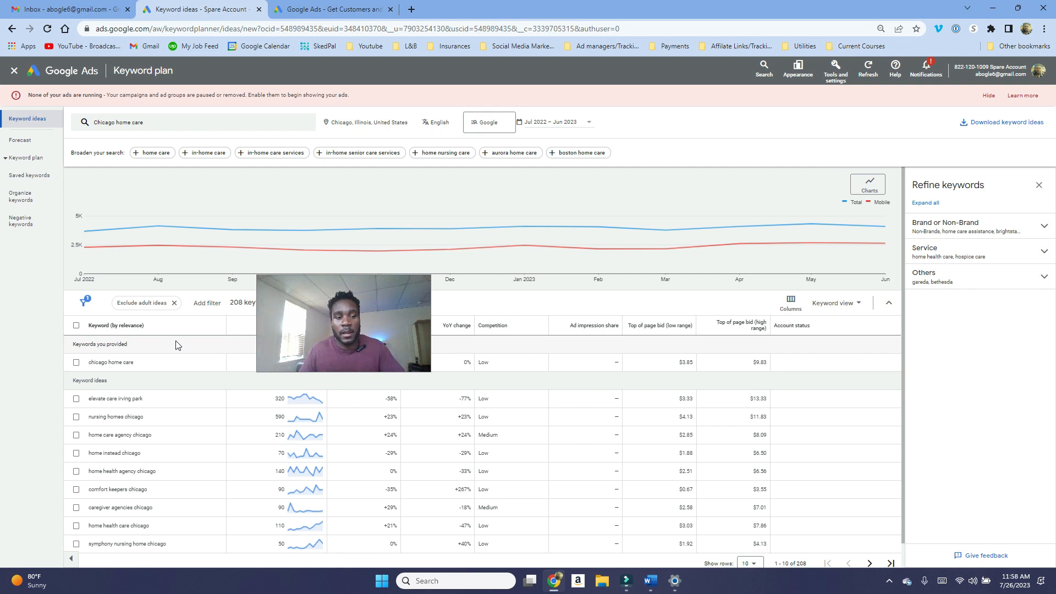
pyautogui.moveTo(156, 434); pyautogui.dragTo(85, 434)
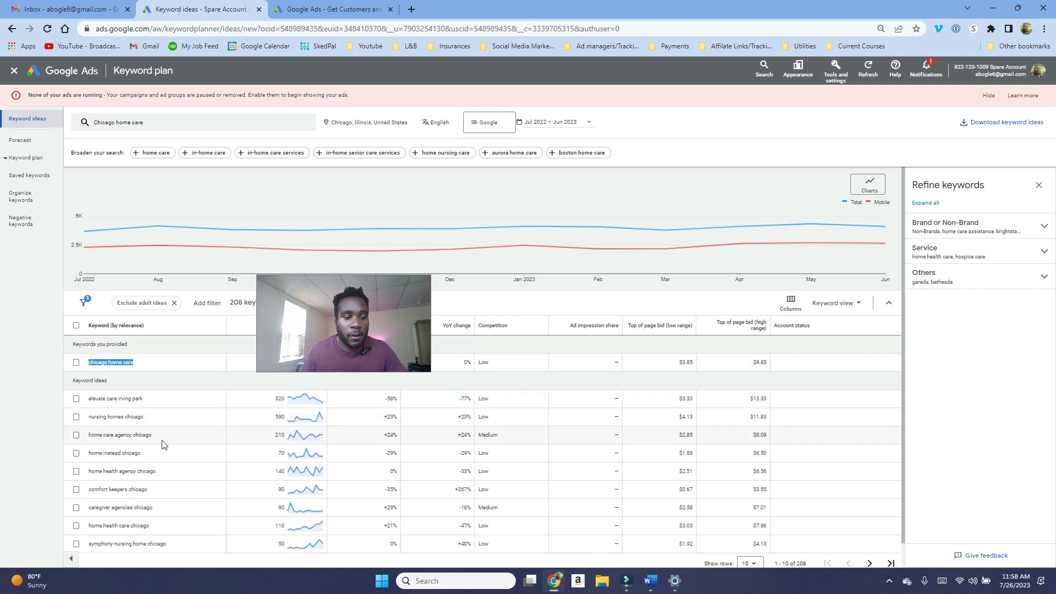
pyautogui.moveTo(162, 436); pyautogui.dragTo(88, 440)
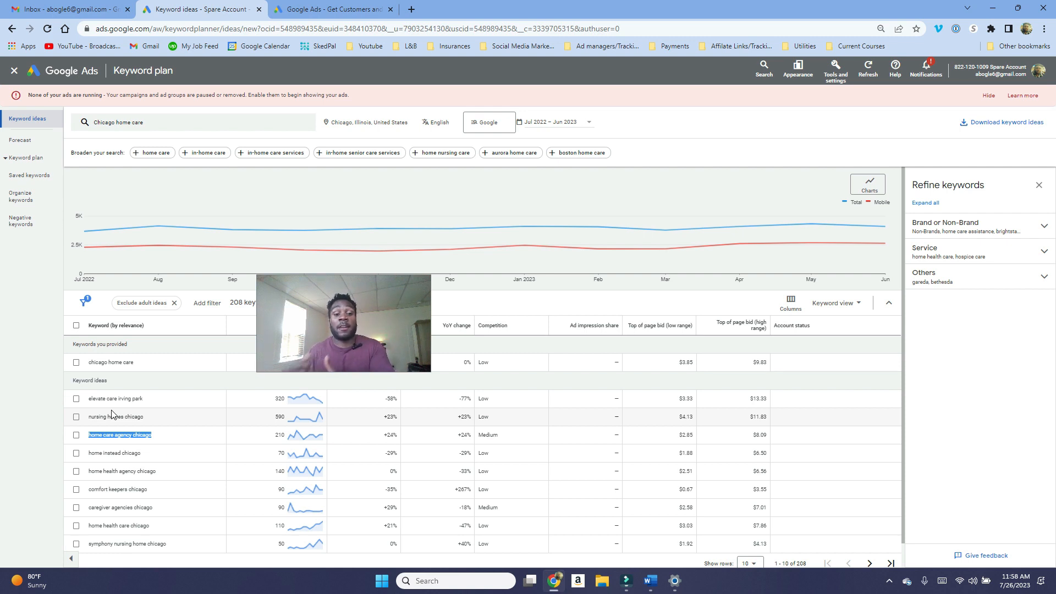
# Step: Examine the agency-related keyword ideas in the results list
pyautogui.scroll(-1, 112, 414)
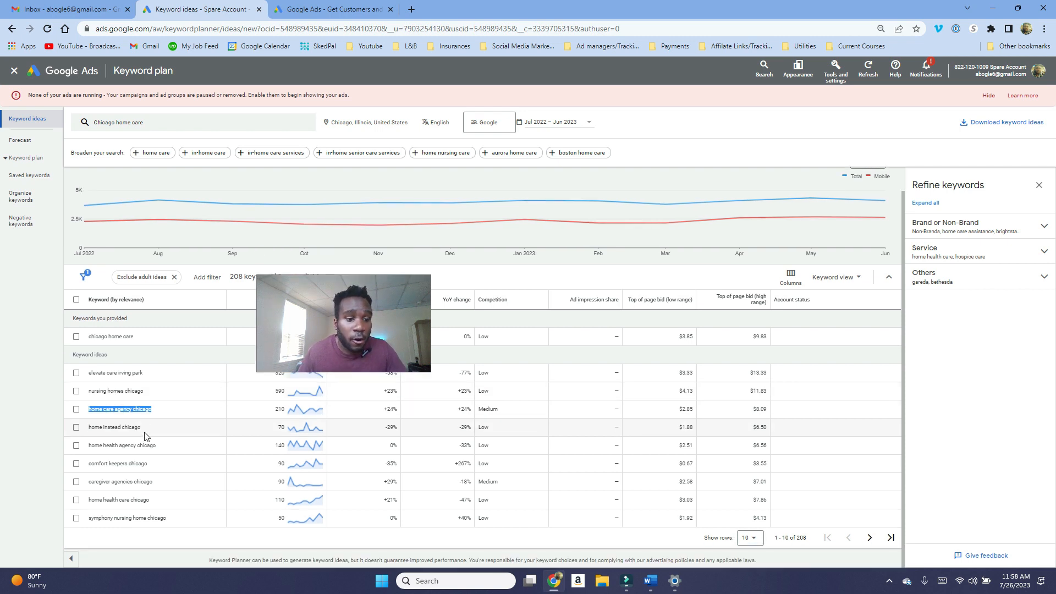
pyautogui.moveTo(161, 446); pyautogui.dragTo(84, 452)
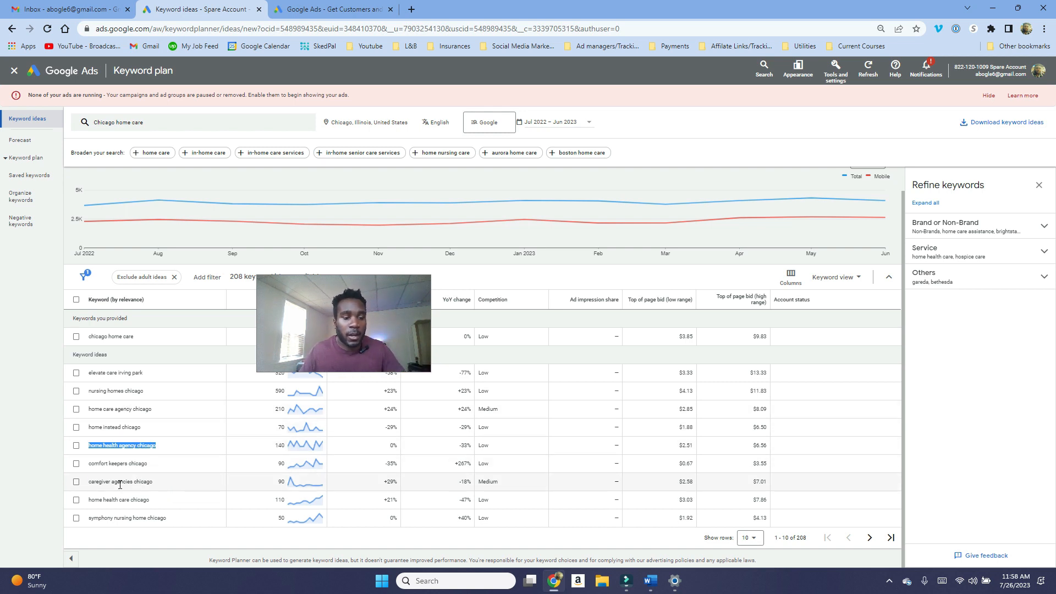
pyautogui.moveTo(114, 483); pyautogui.dragTo(88, 483)
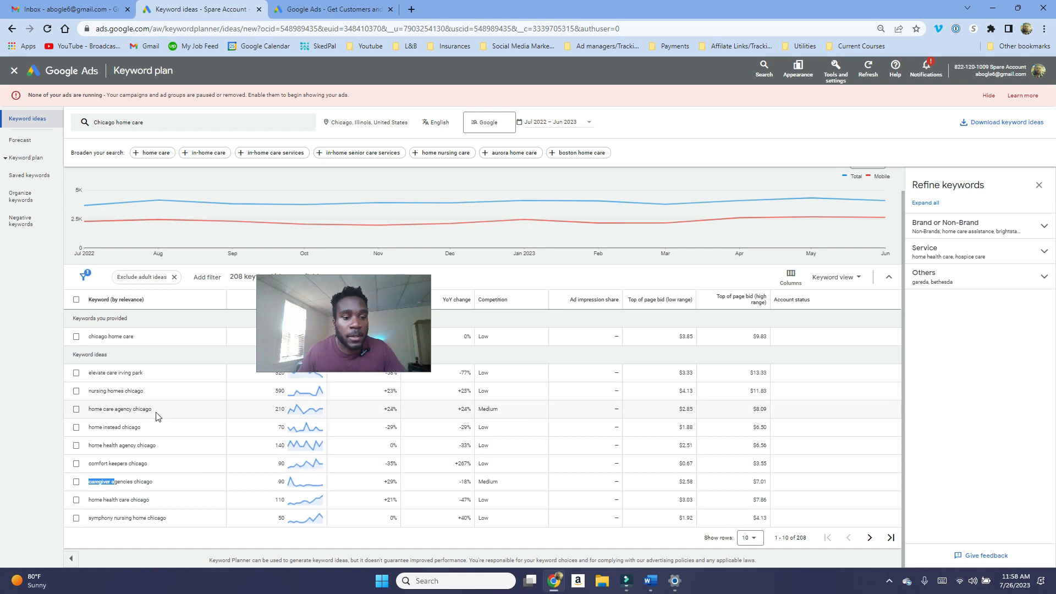
pyautogui.moveTo(156, 483); pyautogui.dragTo(81, 489)
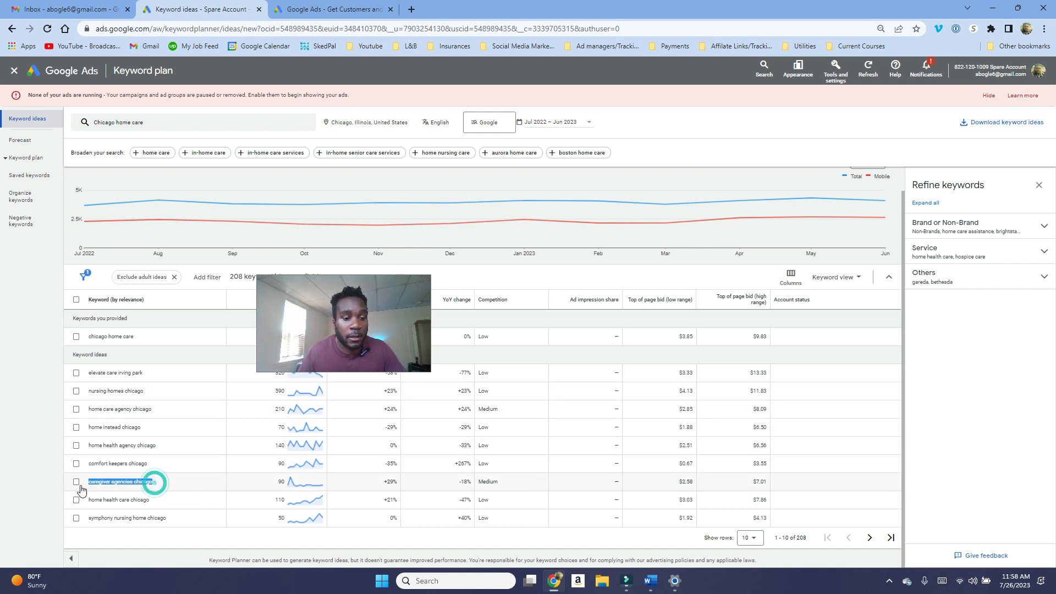
pyautogui.click(172, 414)
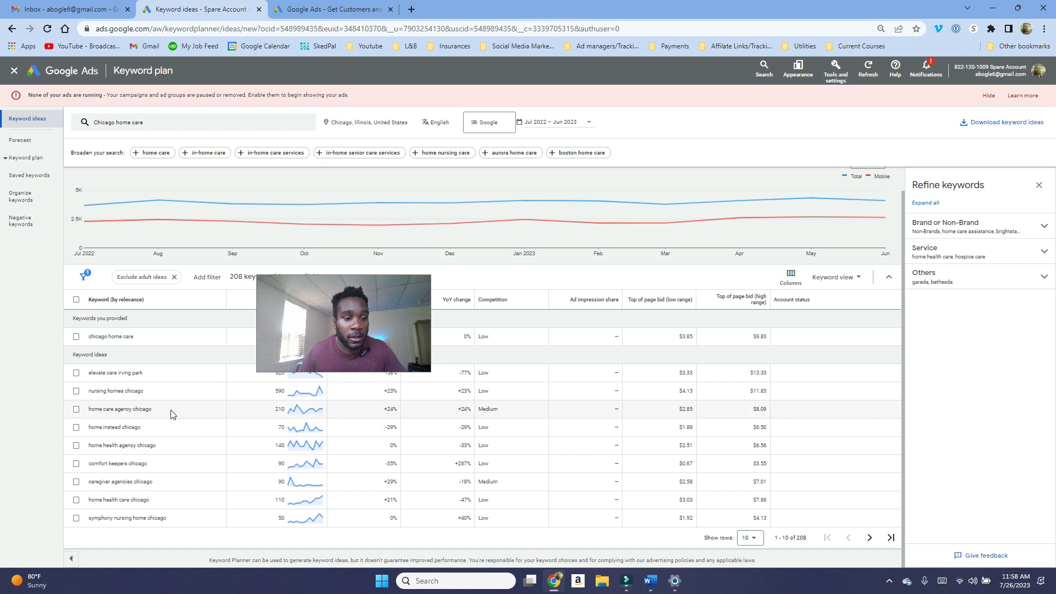
pyautogui.tripleClick(171, 413)
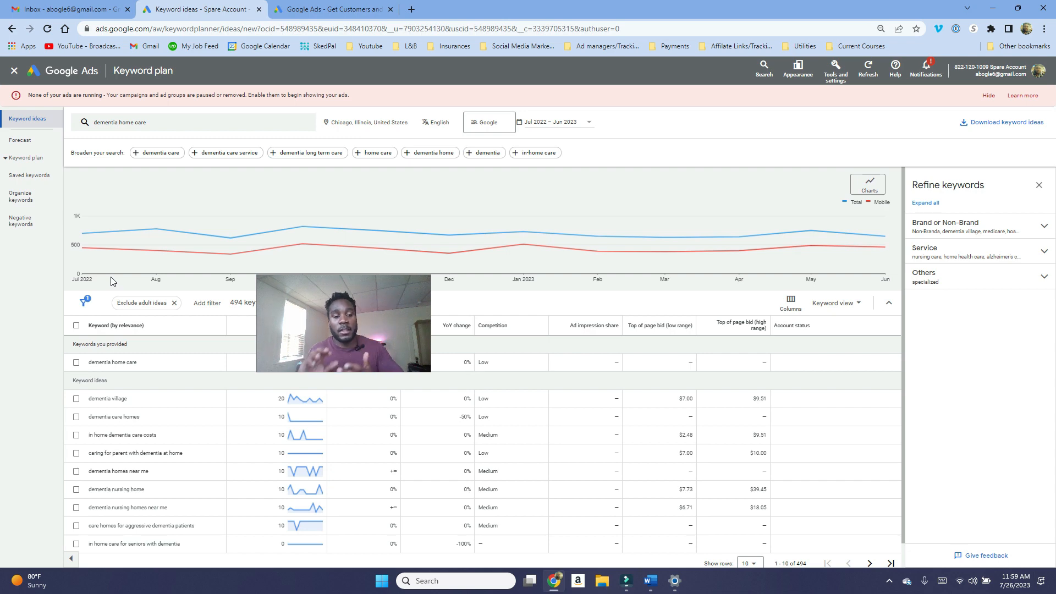
# Step: Search keyword ideas for "chicago home care" again in place of the dementia home care search
pyautogui.click(139, 123)
pyautogui.click(169, 167)
pyautogui.write('chica')
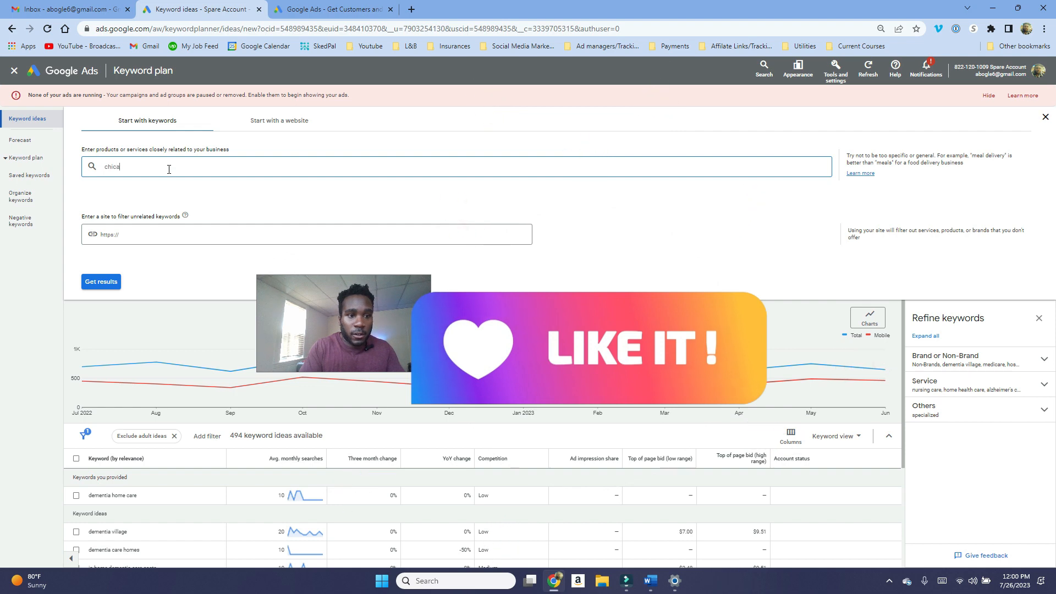
pyautogui.write('go home care')
pyautogui.press('Return')
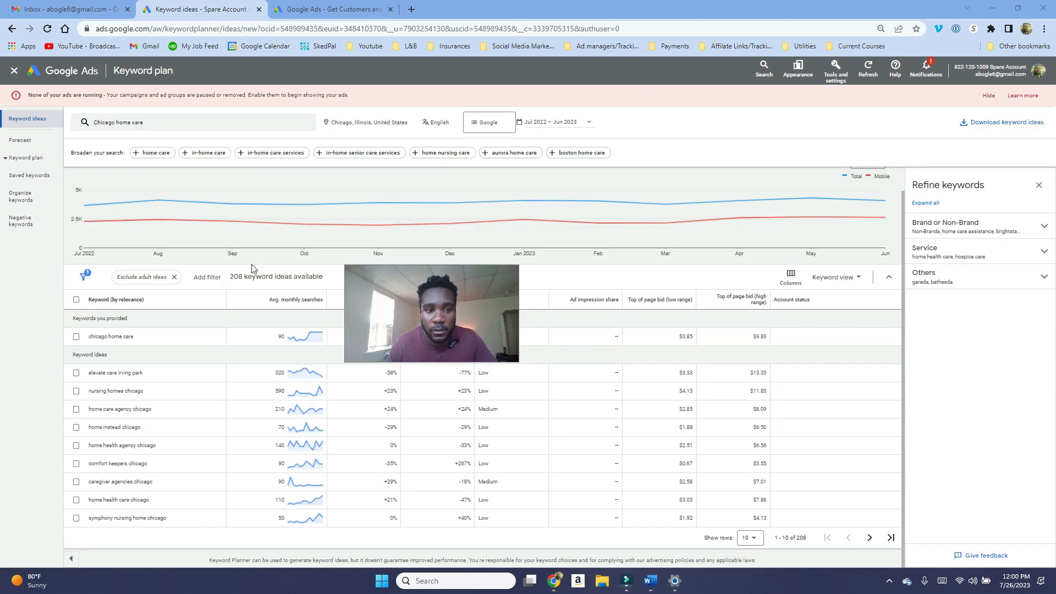
# Step: Increase the number of keyword rows shown per page
pyautogui.click(751, 537)
pyautogui.click(749, 528)
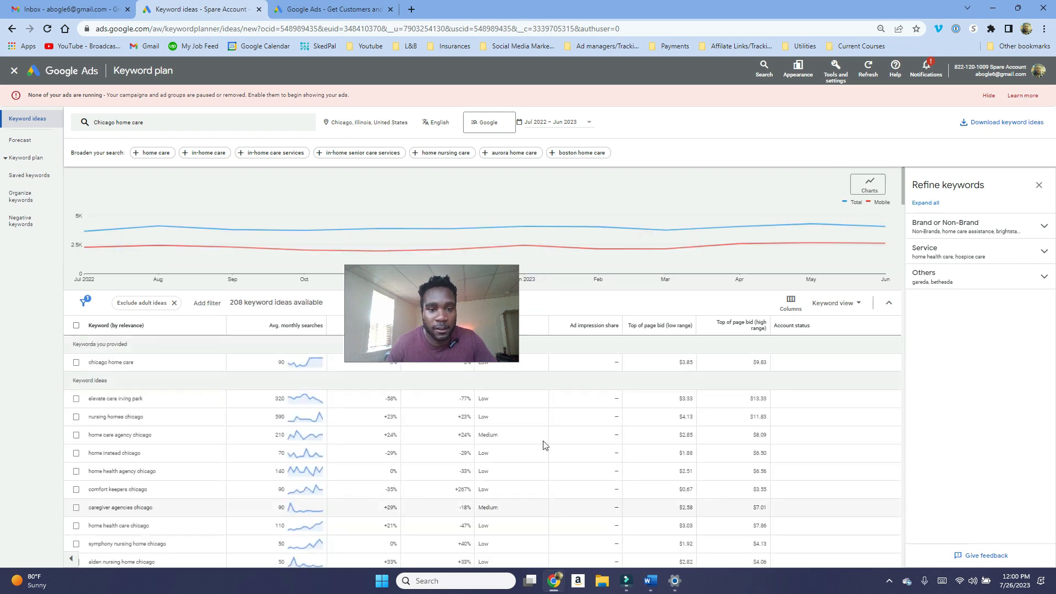
pyautogui.scroll(-2, 211, 432)
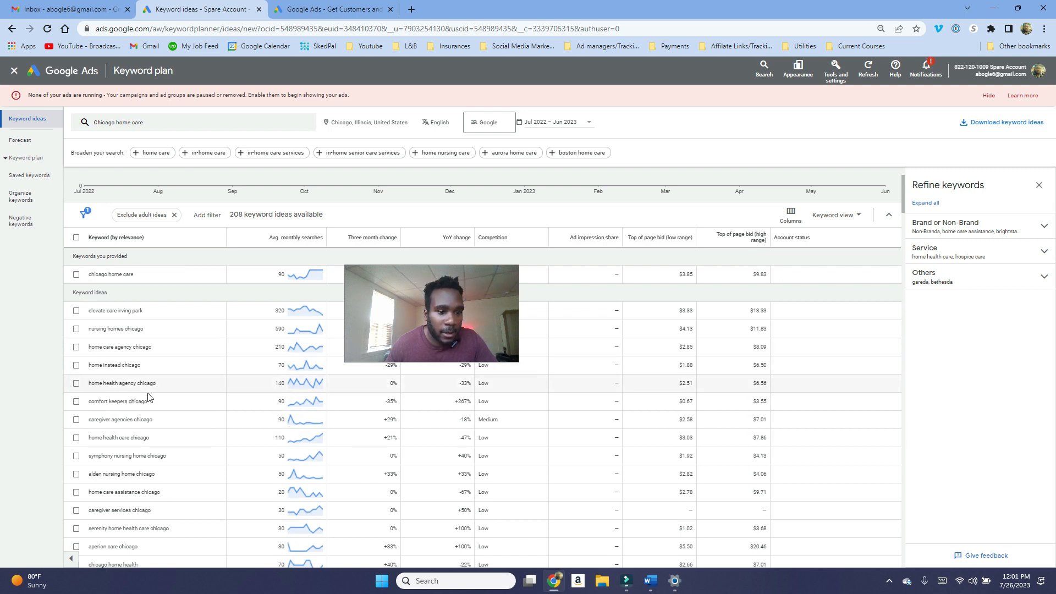
# Step: Copy the competitor name "comfort keepers" from the keyword ideas into a new Notepad note
pyautogui.tripleClick(137, 401)
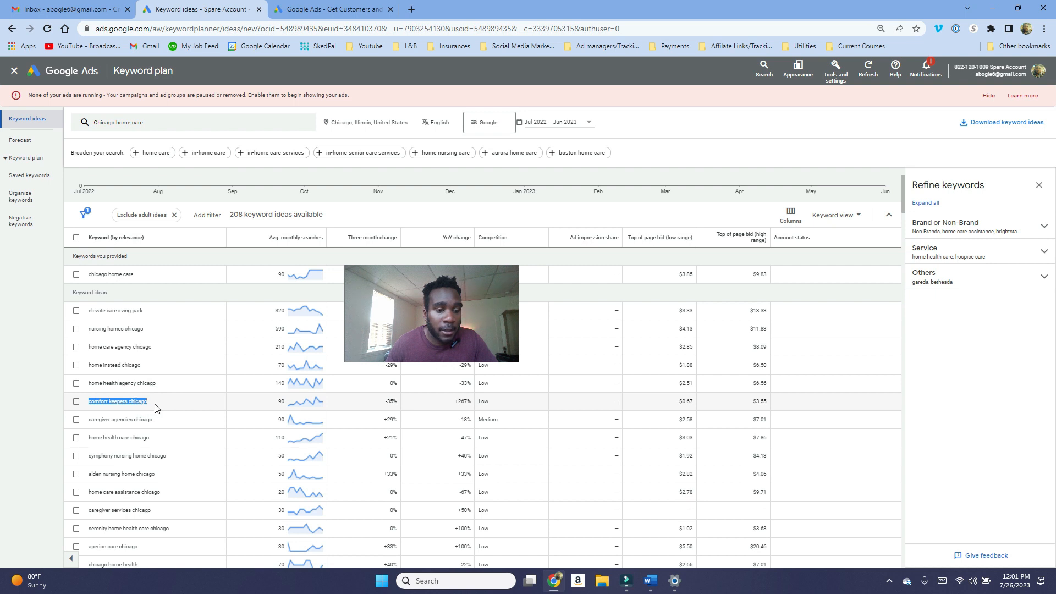
pyautogui.click(160, 405)
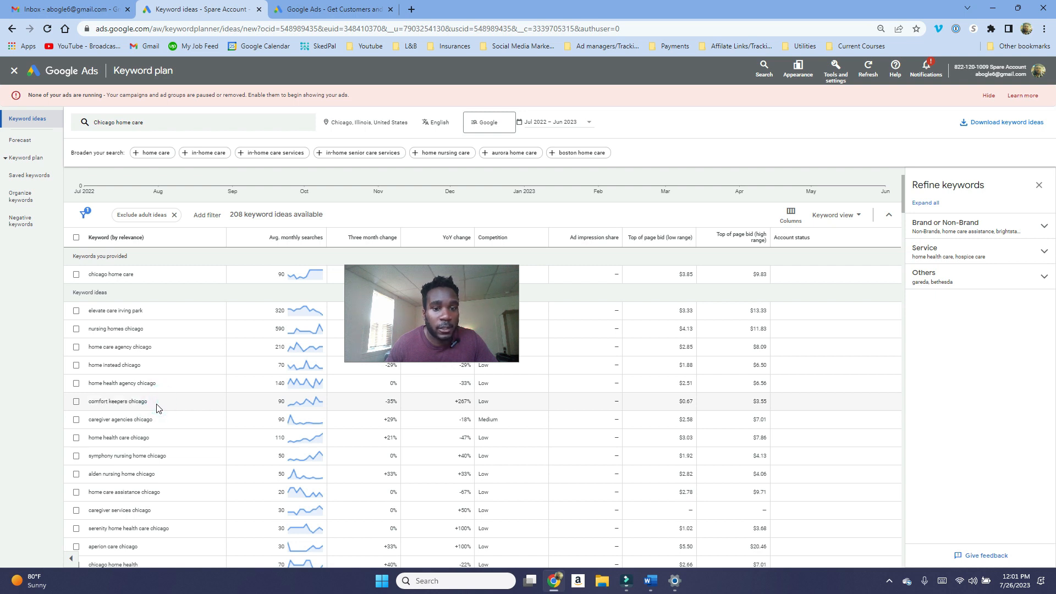
pyautogui.hotkey('alt', 'q')
pyautogui.moveTo(790, 330); pyautogui.dragTo(759, 189)
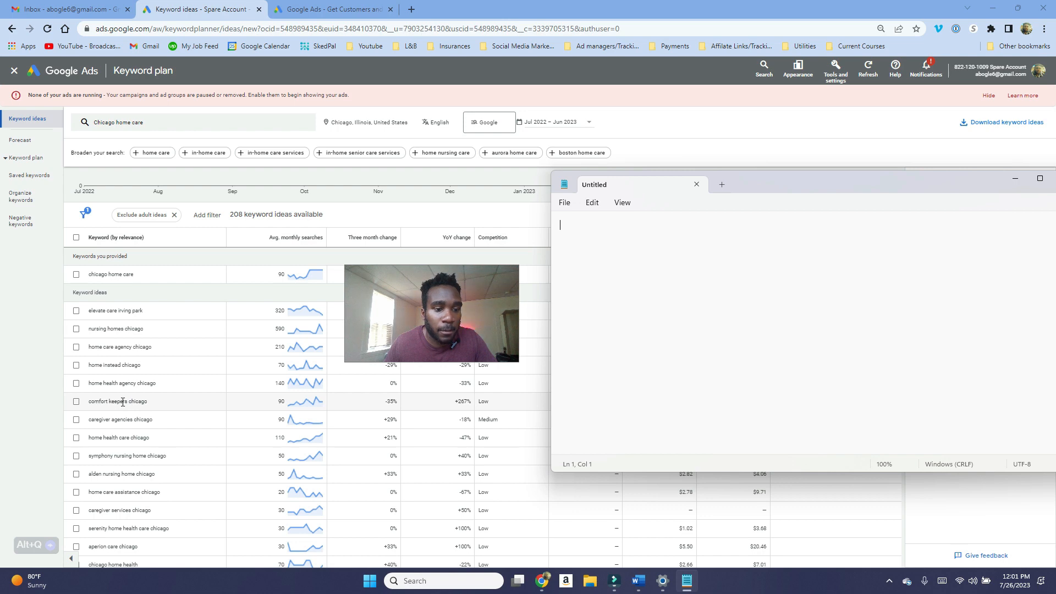
pyautogui.moveTo(128, 401); pyautogui.dragTo(89, 402)
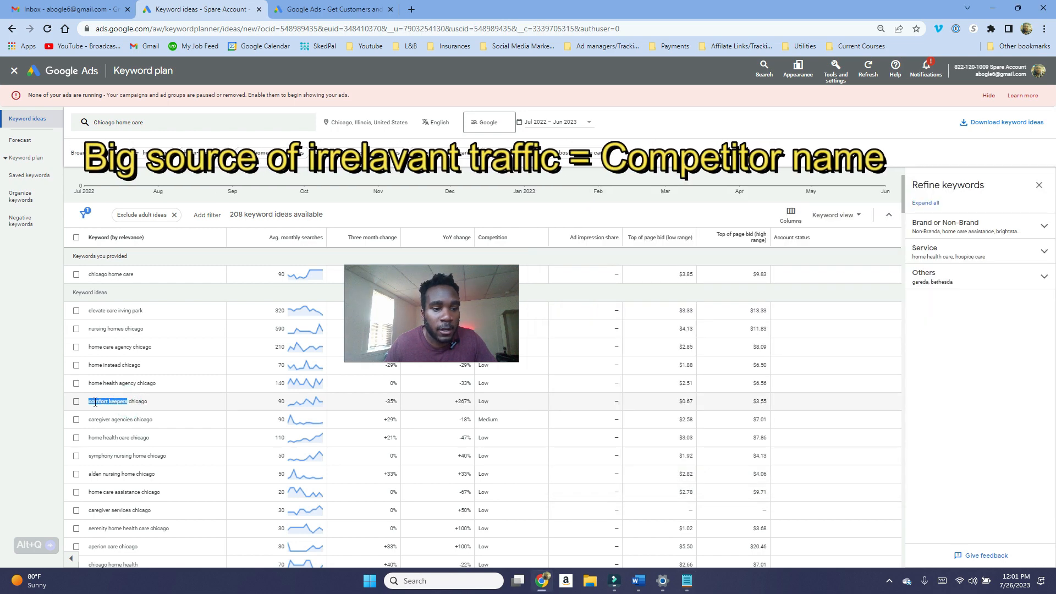
pyautogui.rightClick(100, 405)
pyautogui.click(129, 412)
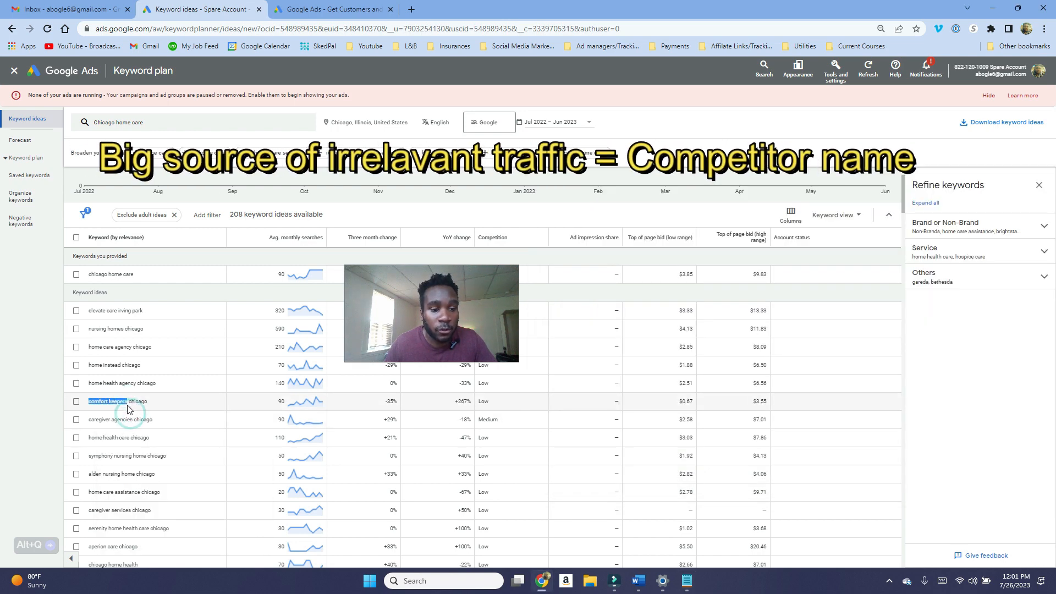
pyautogui.hotkey('alt', 'Tab')
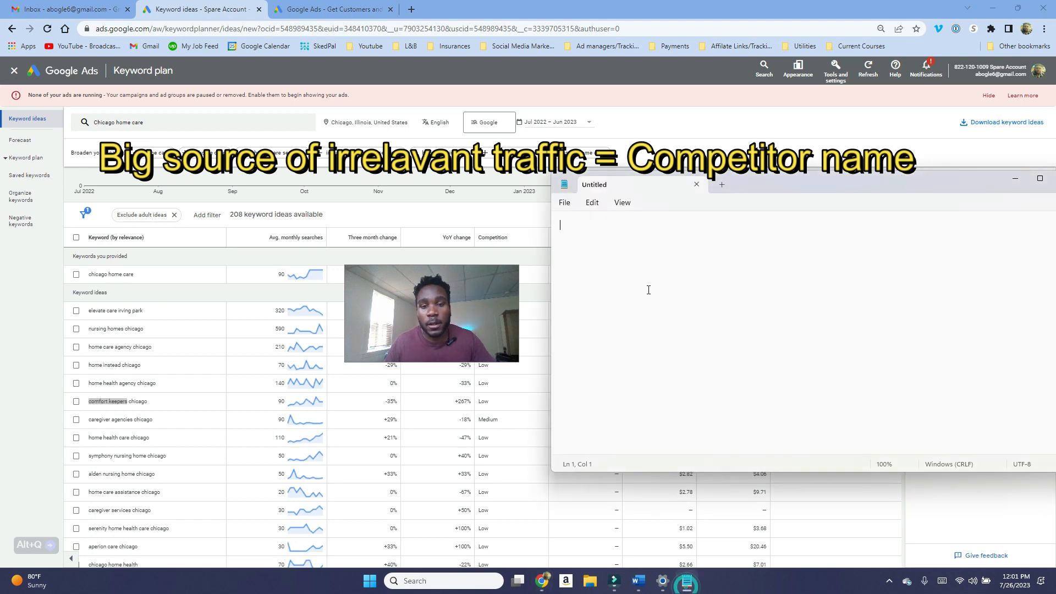
pyautogui.click(649, 270)
pyautogui.hotkey('ctrl', 'v')
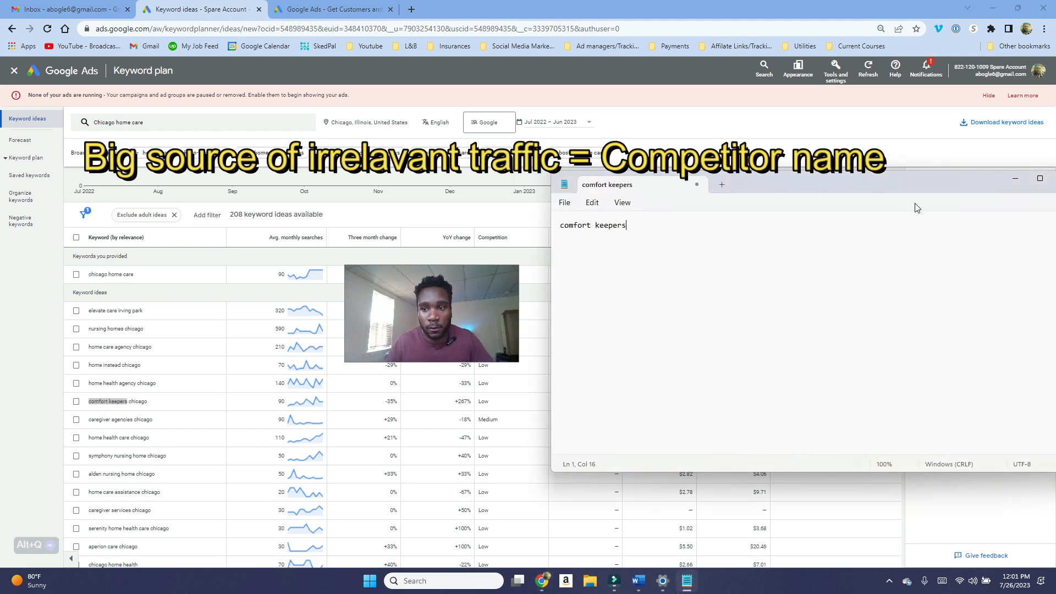
pyautogui.click(1017, 180)
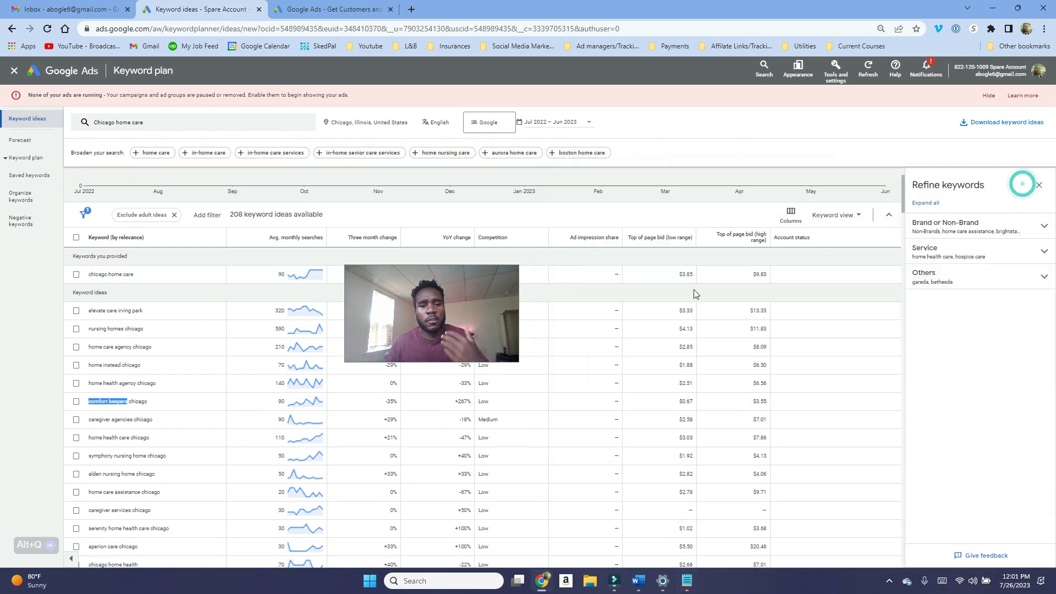
# Step: Scroll through the keyword ideas to examine which terms are irrelevant to the business
pyautogui.moveTo(460, 316); pyautogui.dragTo(648, 309)
pyautogui.scroll(-3, 168, 412)
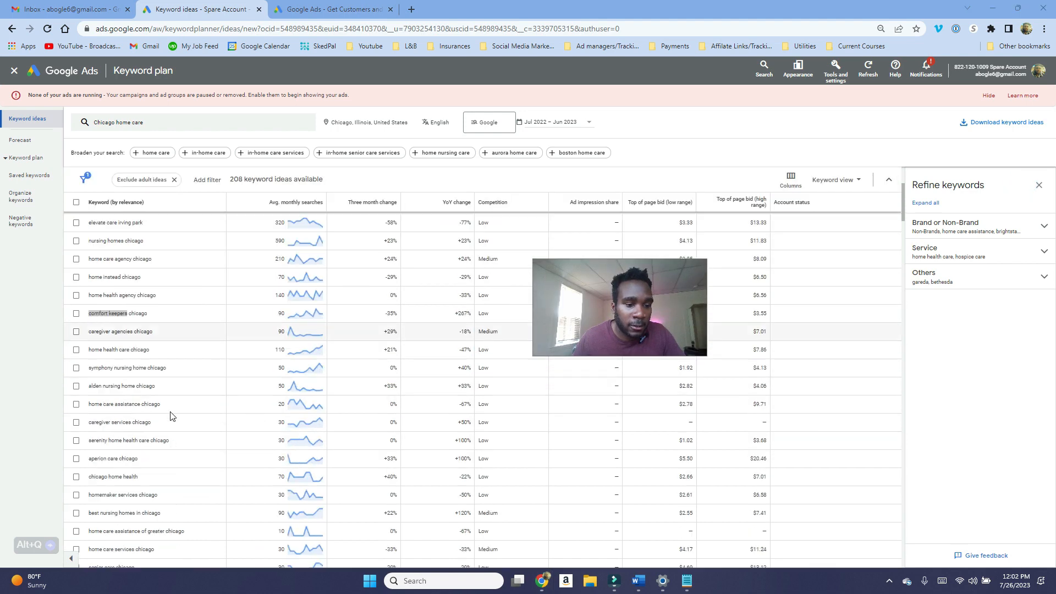
pyautogui.scroll(2, 163, 411)
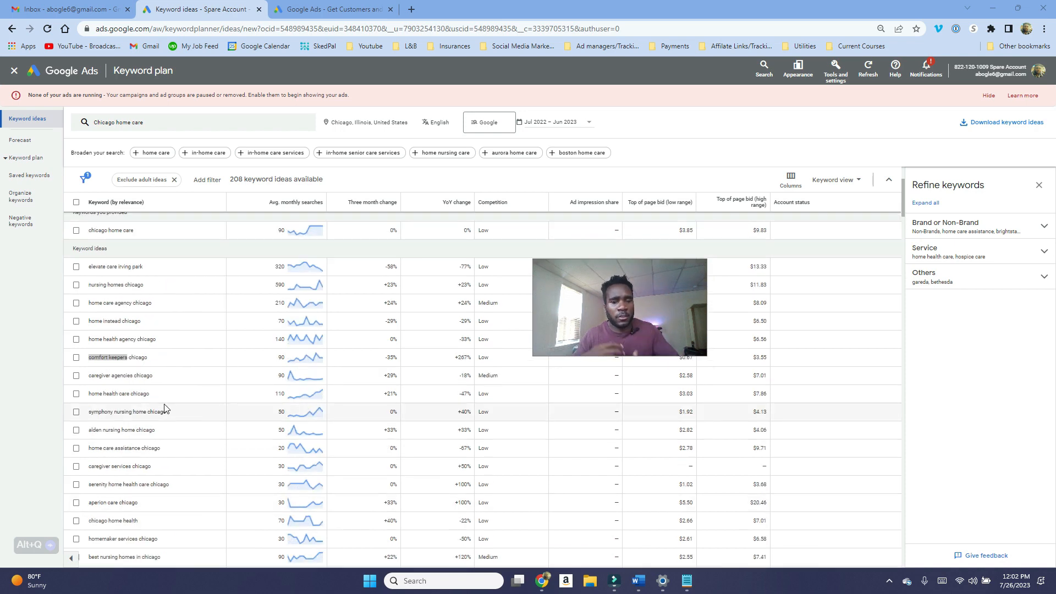
pyautogui.scroll(2, 164, 408)
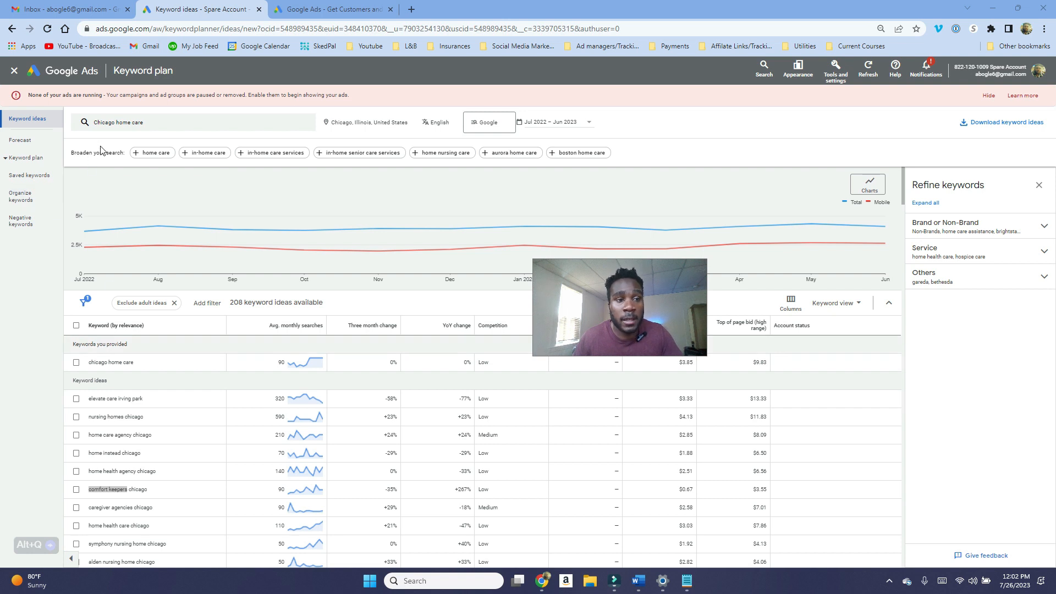
pyautogui.click(115, 124)
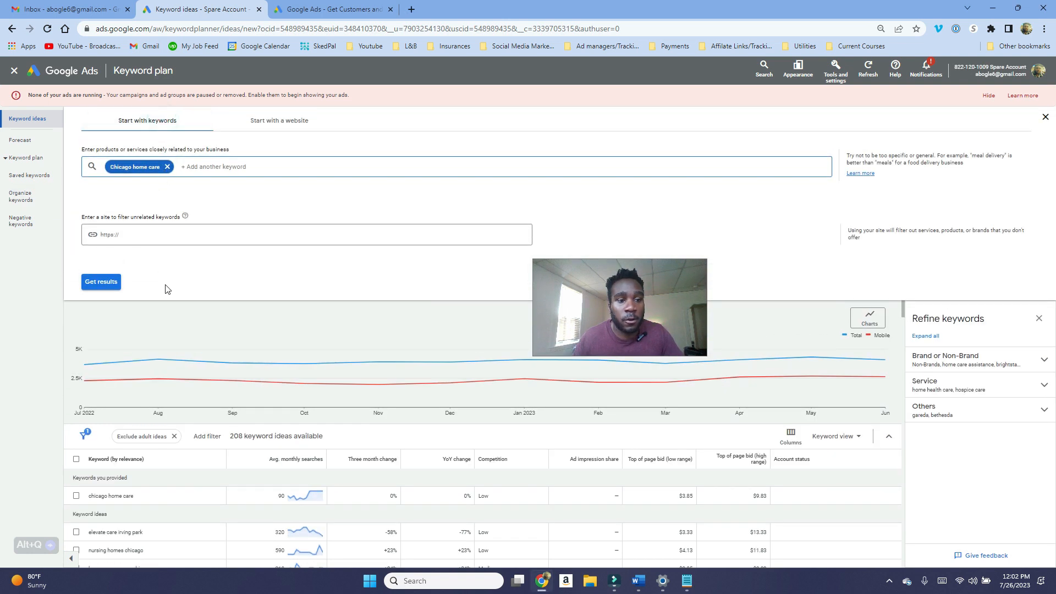
pyautogui.scroll(-2, 160, 438)
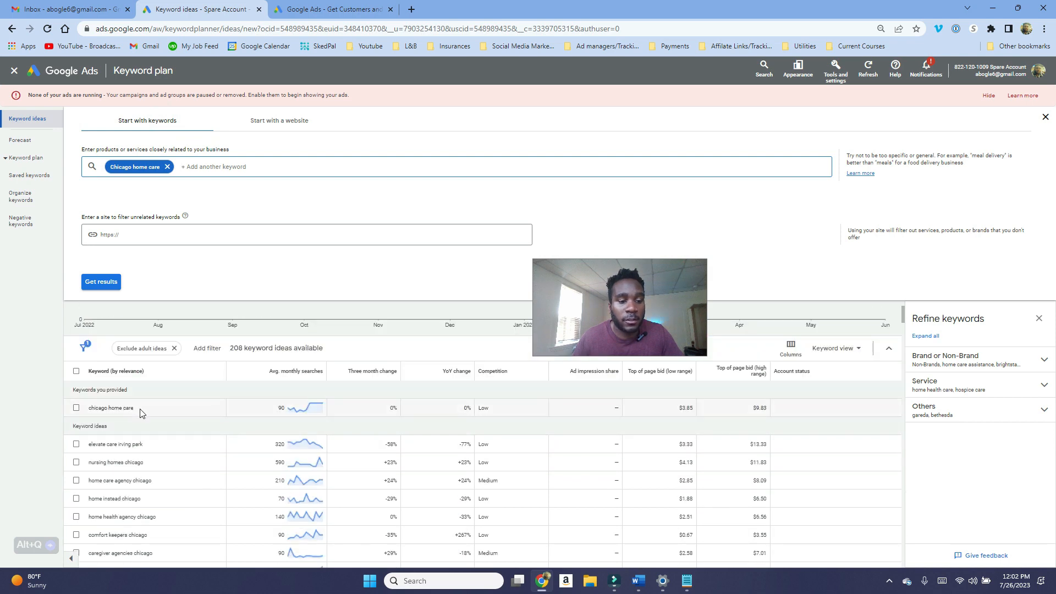
pyautogui.scroll(-2, 142, 407)
pyautogui.scroll(2, 141, 428)
pyautogui.scroll(2, 140, 430)
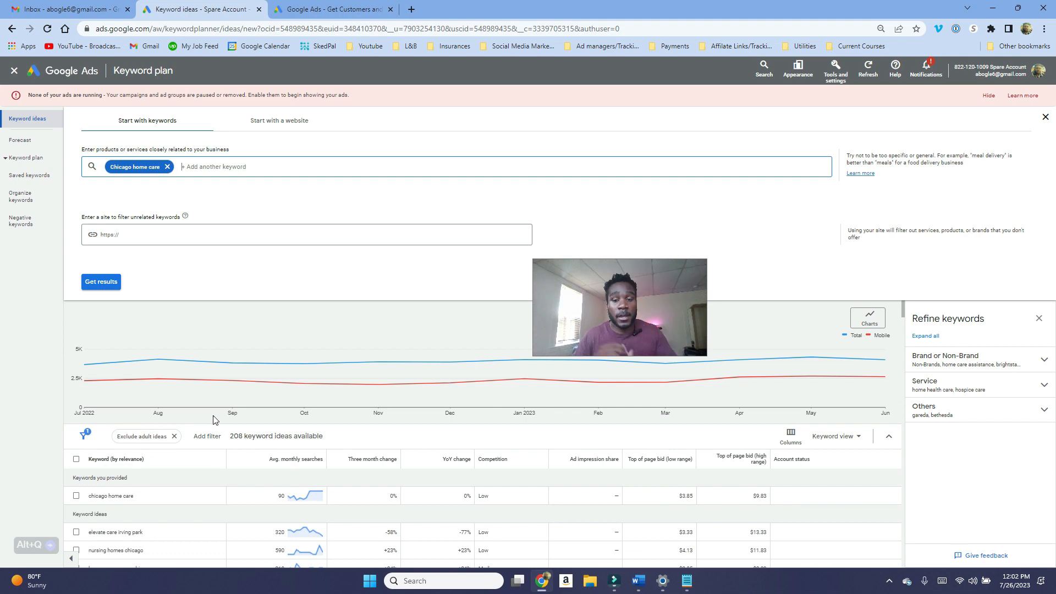
pyautogui.scroll(-1, 215, 420)
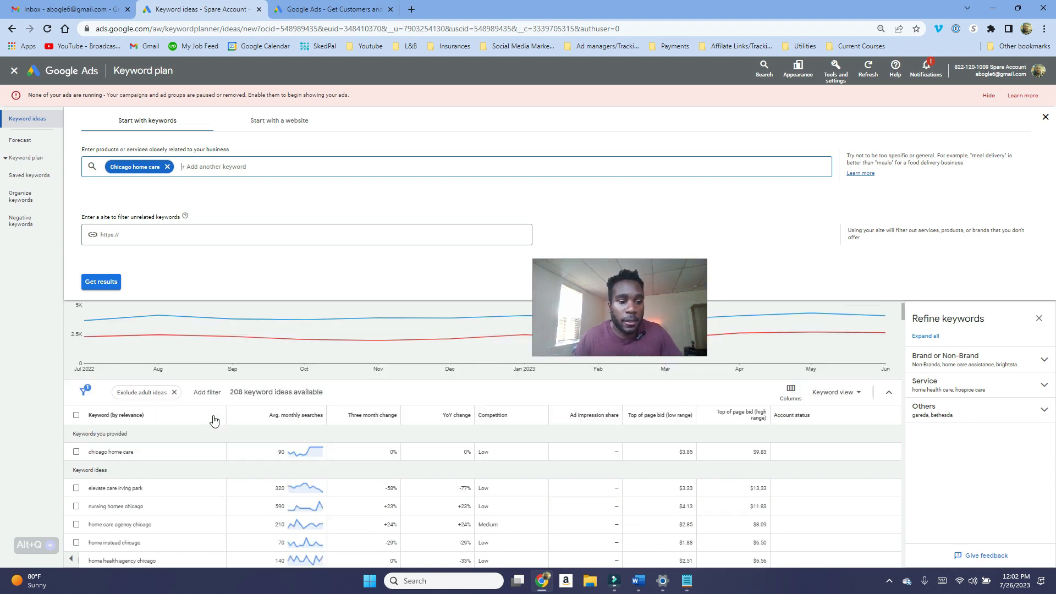
pyautogui.scroll(-1, 211, 433)
pyautogui.moveTo(200, 304); pyautogui.dragTo(82, 314)
pyautogui.click(225, 355)
pyautogui.moveTo(225, 355); pyautogui.dragTo(71, 341)
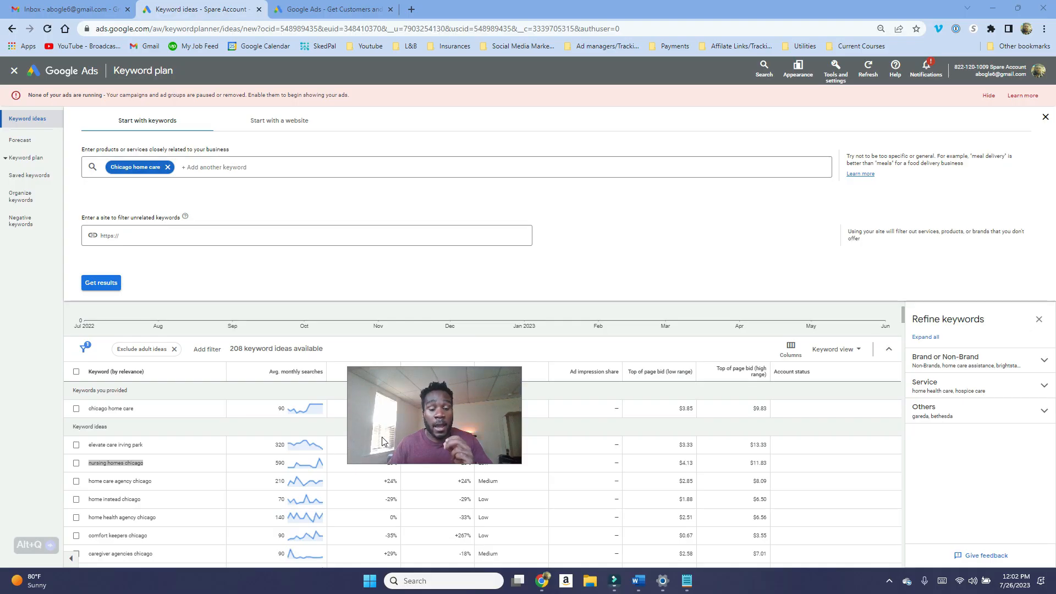
pyautogui.scroll(-5, 401, 462)
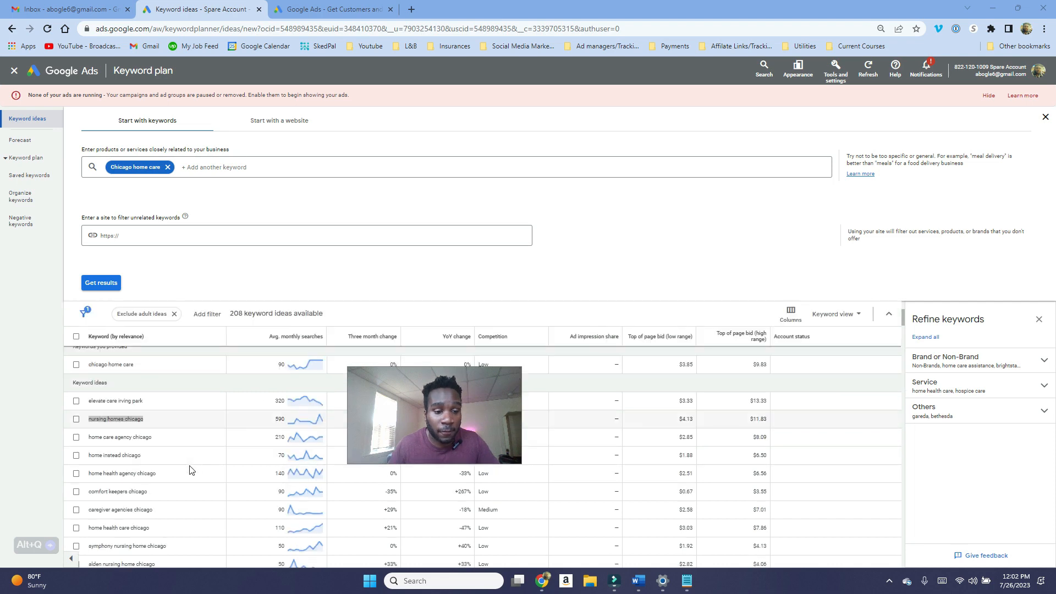
# Step: Inspect the nursing home keyword ideas for further competitor names, checking against the Notepad note
pyautogui.click(682, 586)
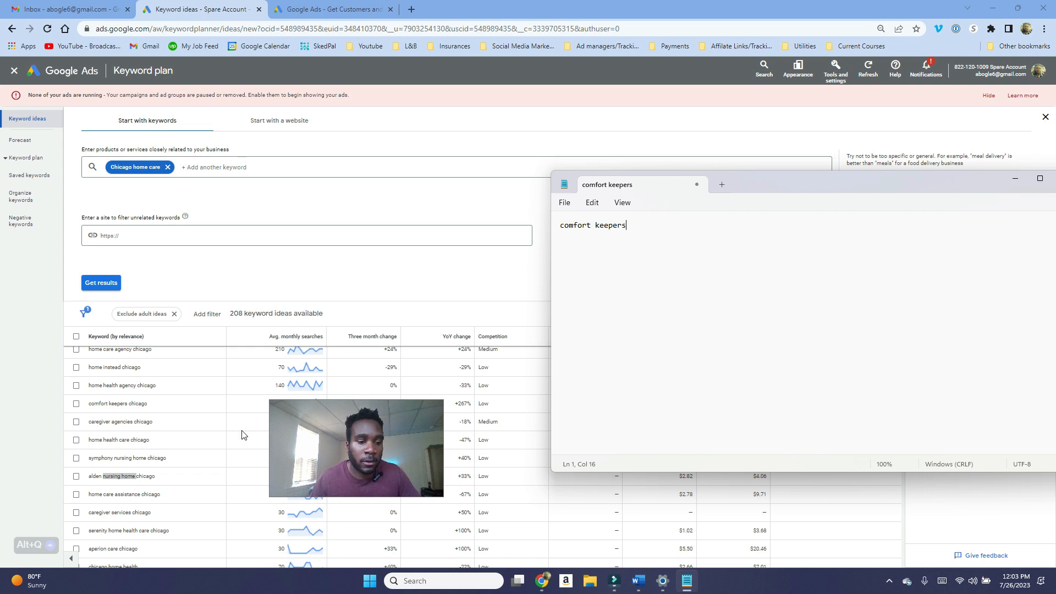
pyautogui.click(356, 461)
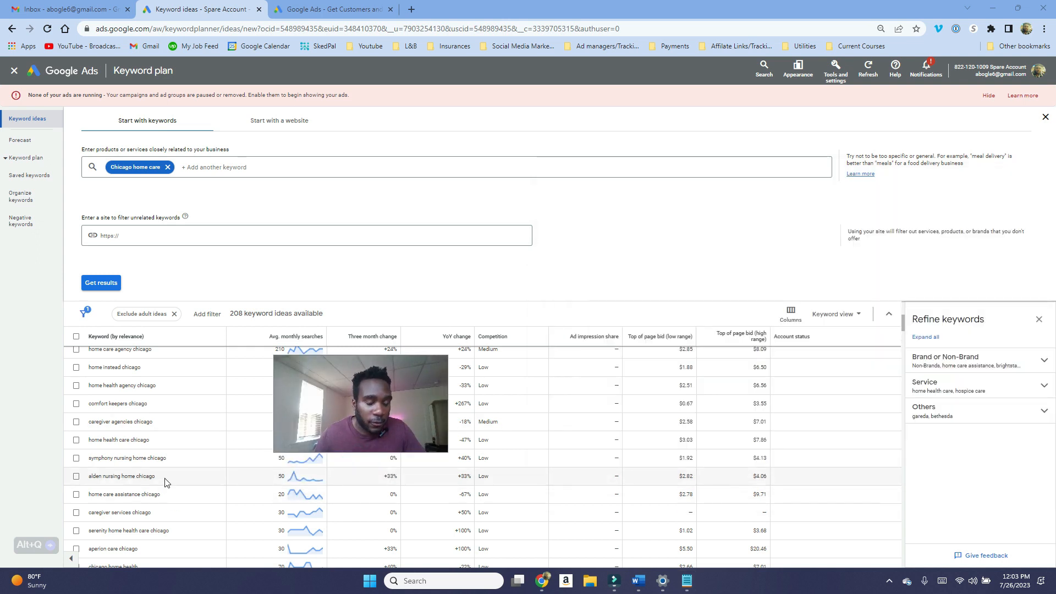
pyautogui.moveTo(162, 477); pyautogui.dragTo(88, 476)
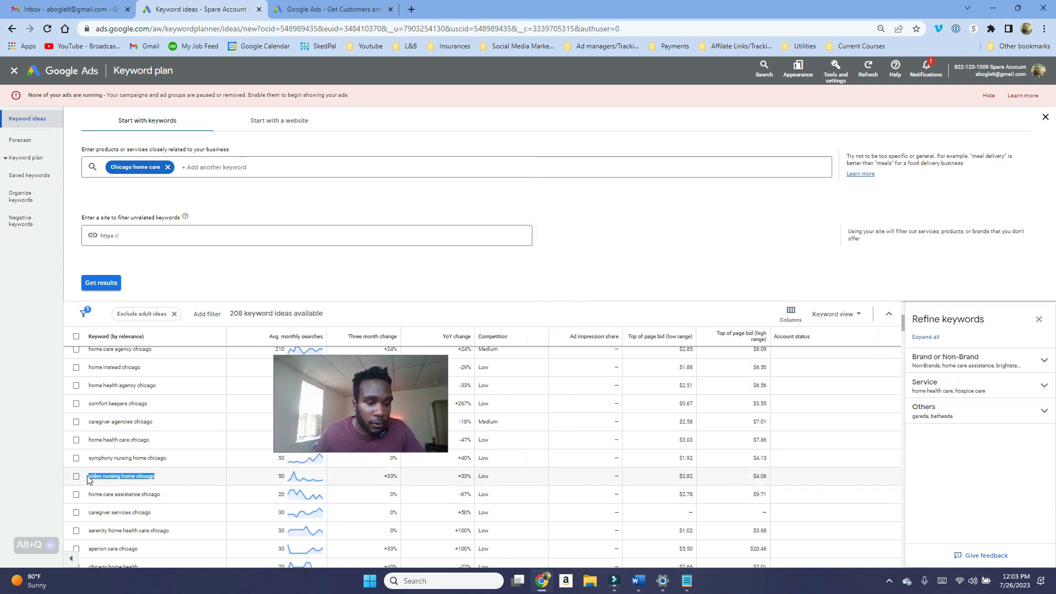
pyautogui.click(138, 478)
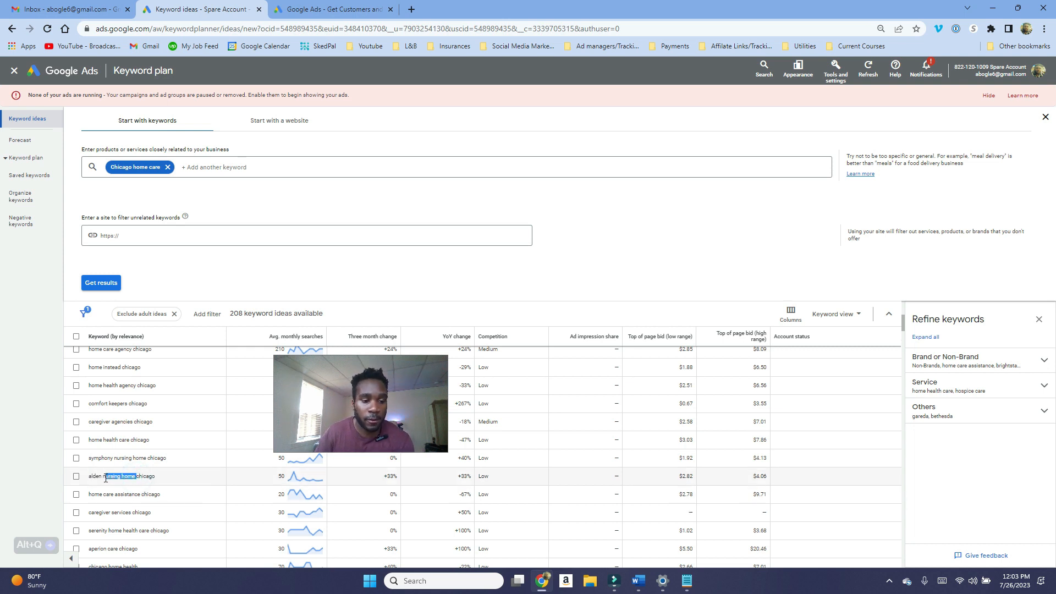
pyautogui.click(170, 482)
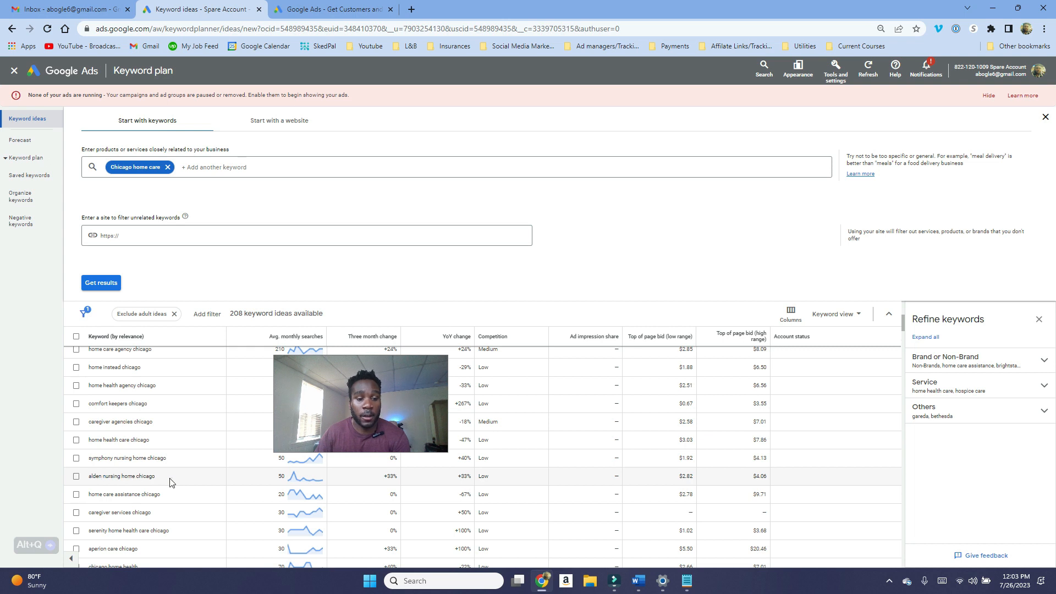
pyautogui.moveTo(170, 482); pyautogui.dragTo(88, 478)
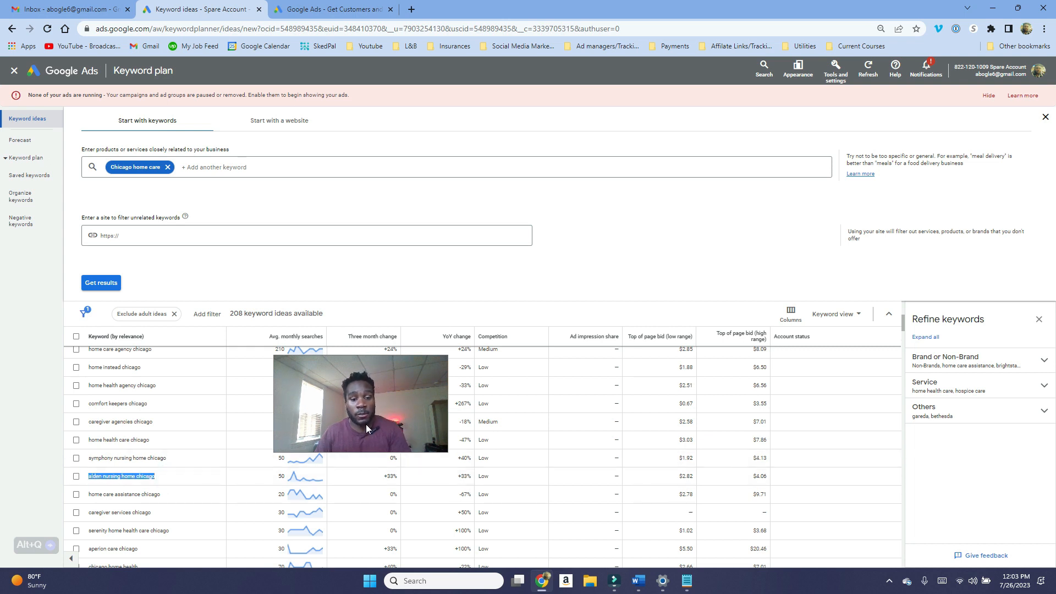
pyautogui.scroll(3, 293, 435)
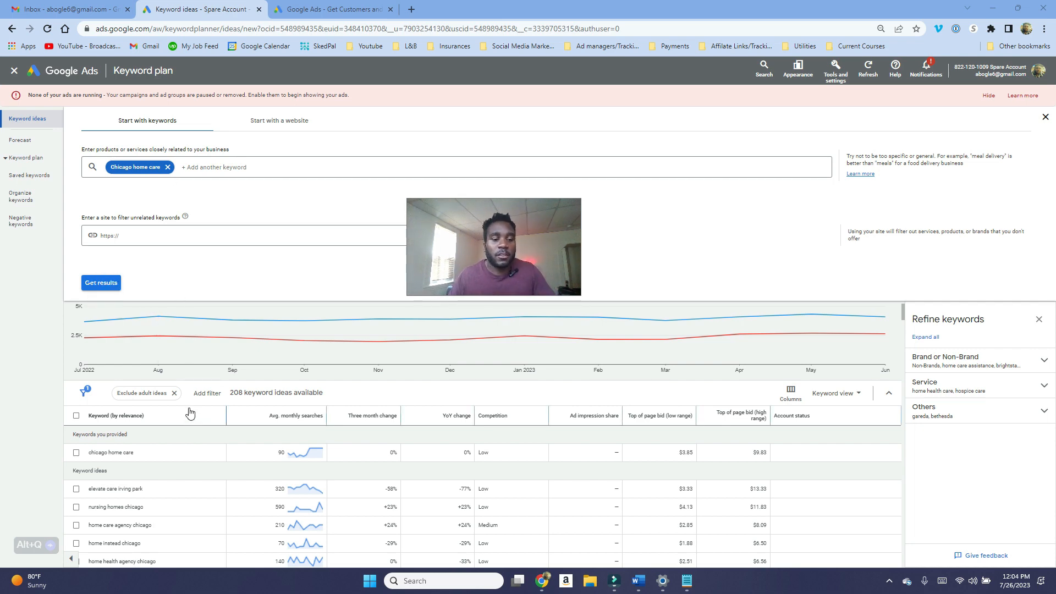
pyautogui.scroll(-5, 189, 413)
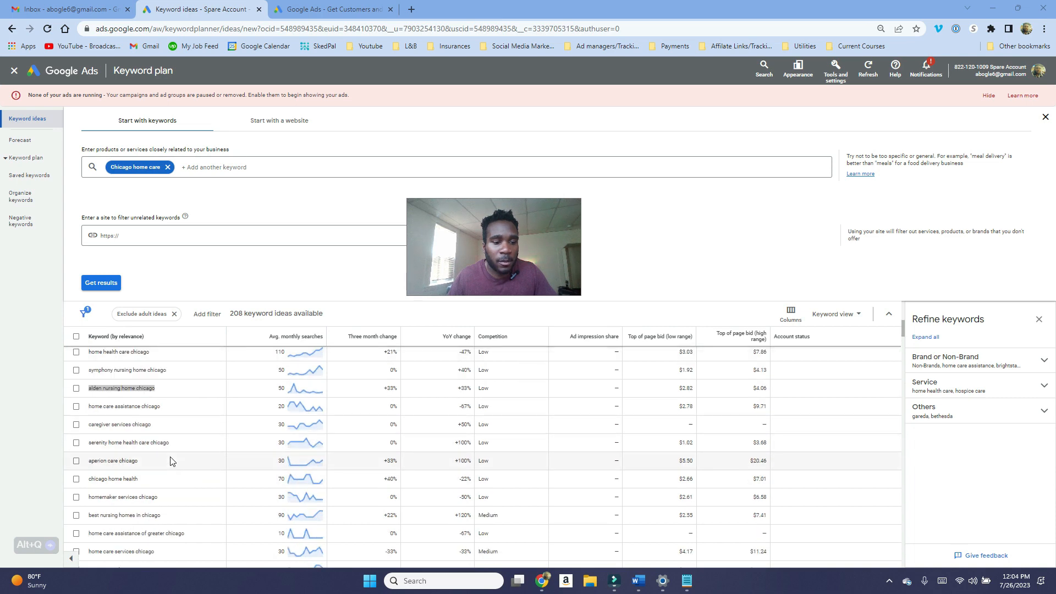
# Step: Filter the keyword ideas to those whose text contains "chicago home care"
pyautogui.scroll(5, 173, 461)
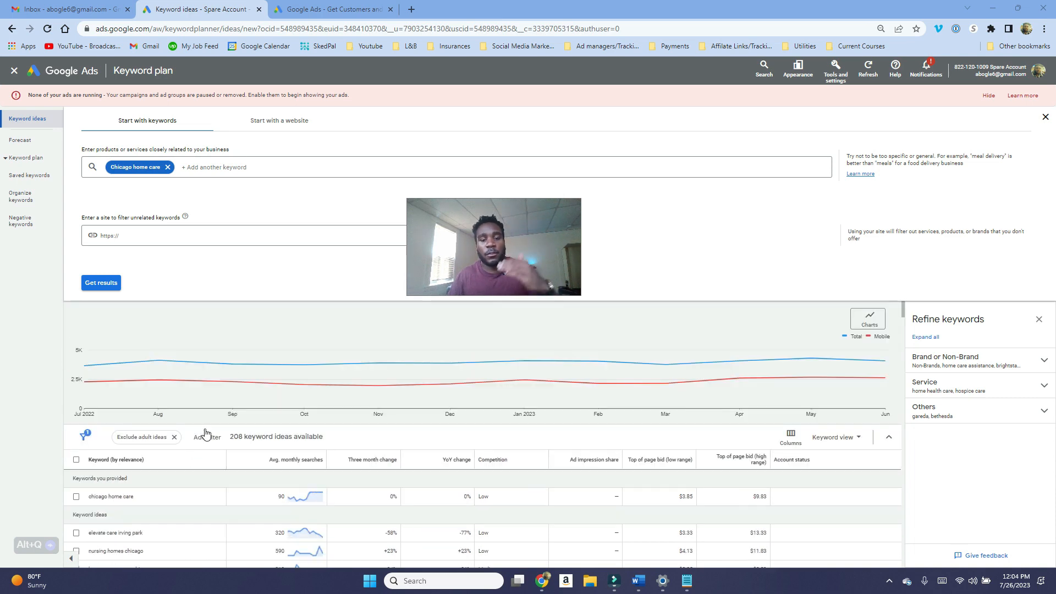
pyautogui.click(214, 436)
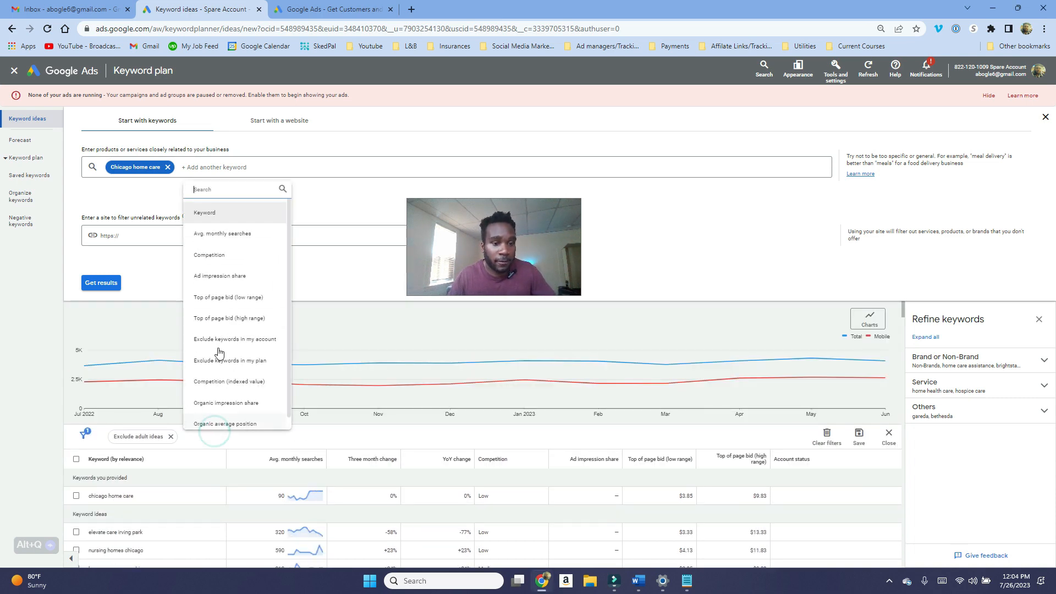
pyautogui.click(238, 220)
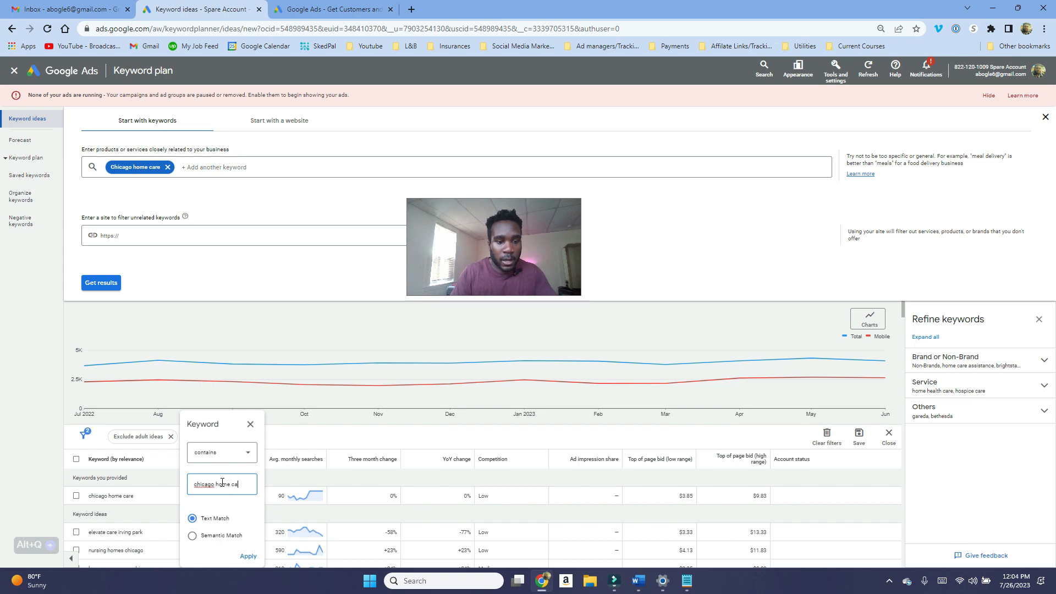
pyautogui.write('chicago home care')
pyautogui.press('Return')
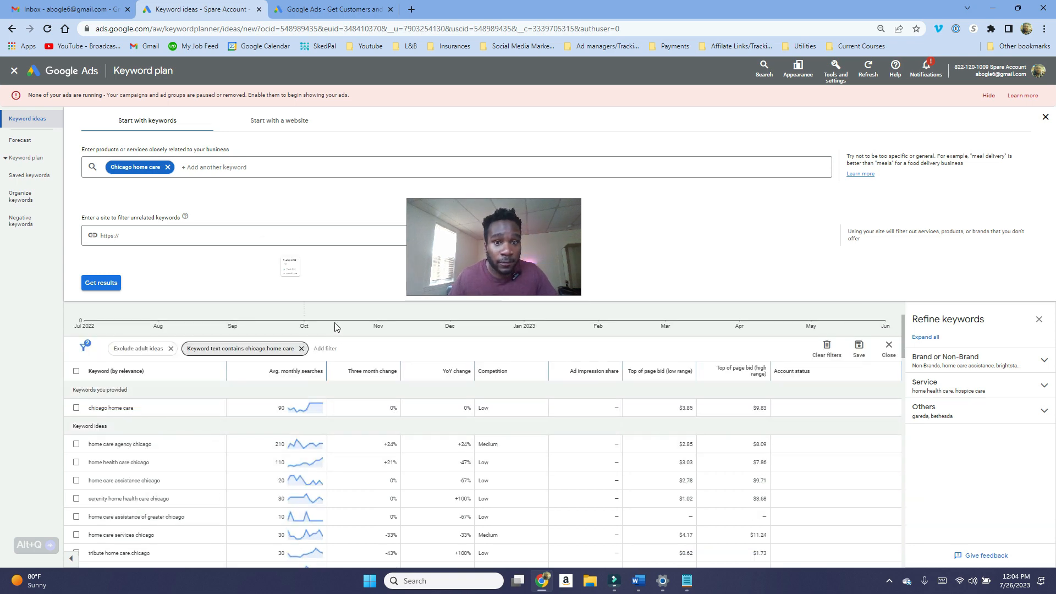
# Step: Select the keywords home care assistance chicago, home care assistance of greater chicago and home care services chicago
pyautogui.scroll(-1, 346, 435)
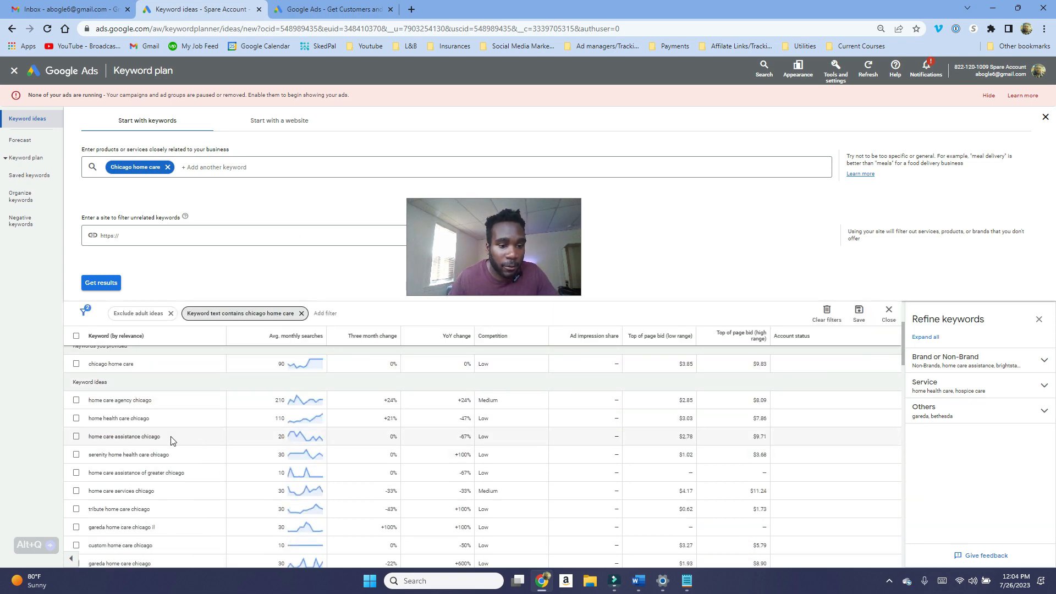
pyautogui.click(76, 437)
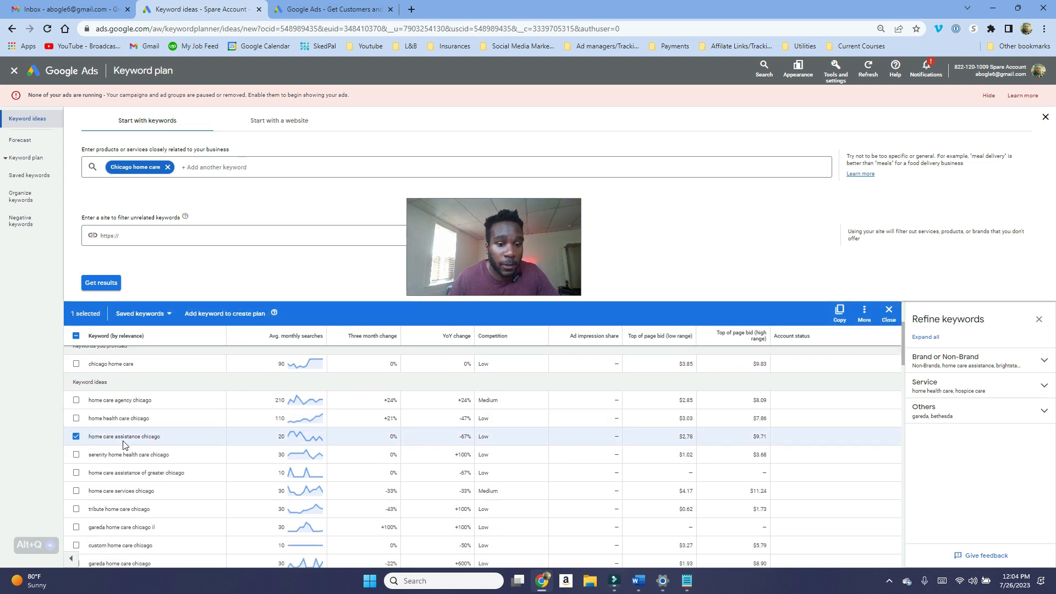
pyautogui.scroll(-1, 123, 444)
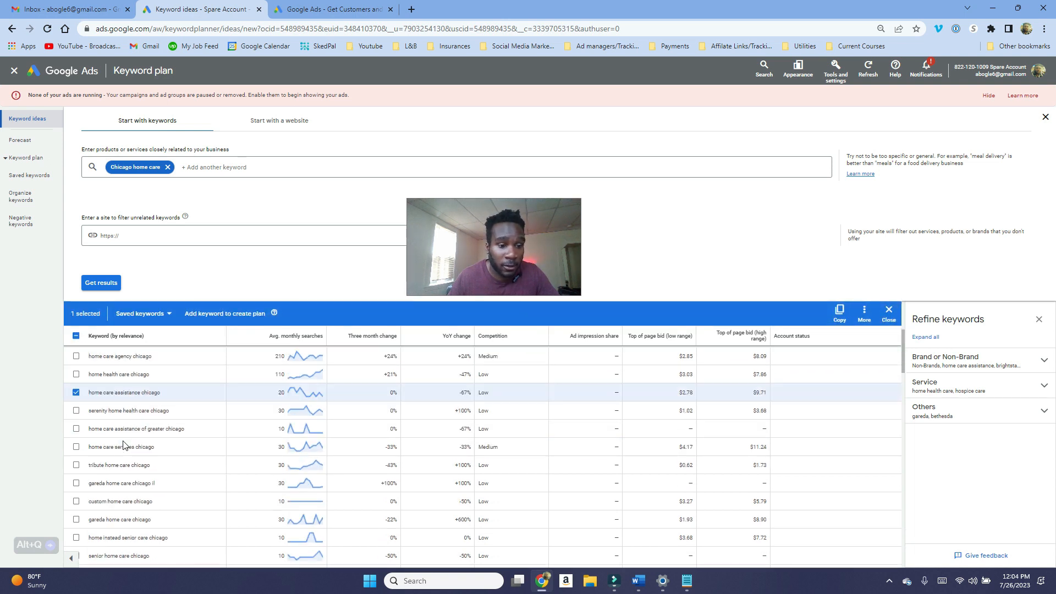
pyautogui.click(77, 431)
pyautogui.click(76, 447)
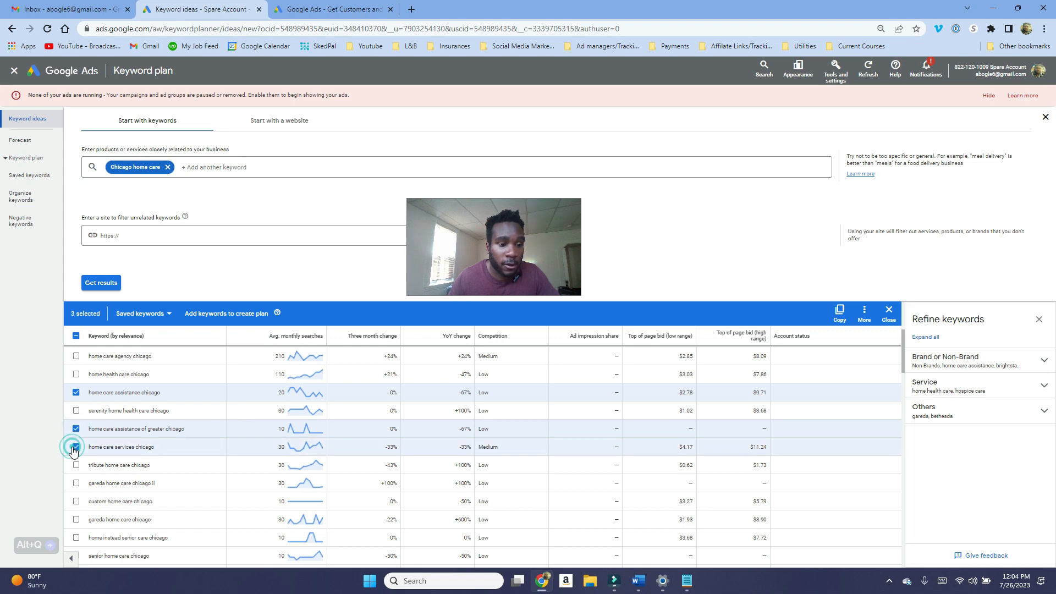
pyautogui.scroll(-1, 84, 464)
pyautogui.scroll(-5, 296, 469)
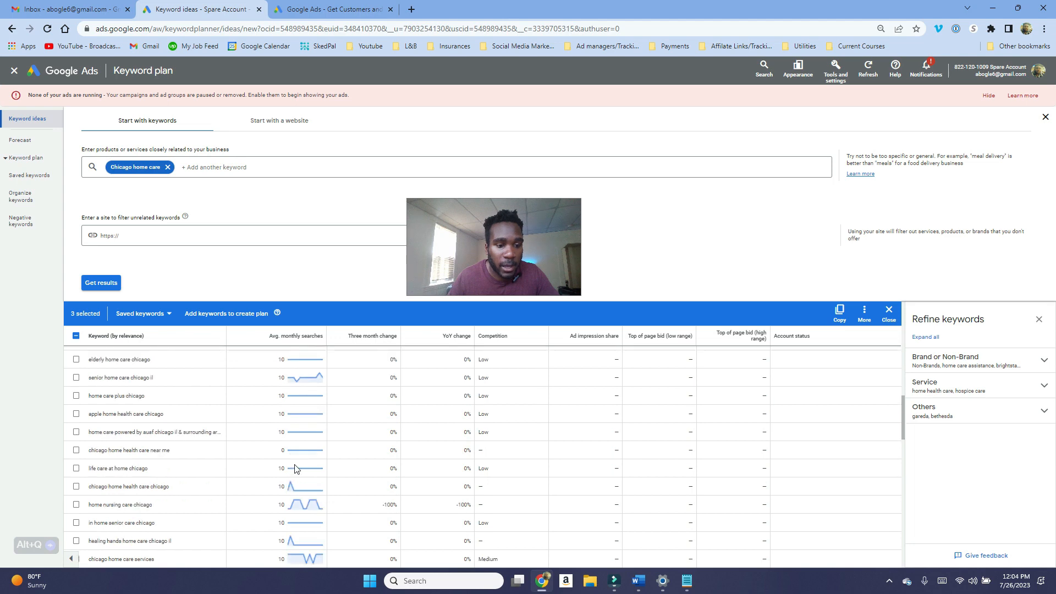
pyautogui.moveTo(294, 468)
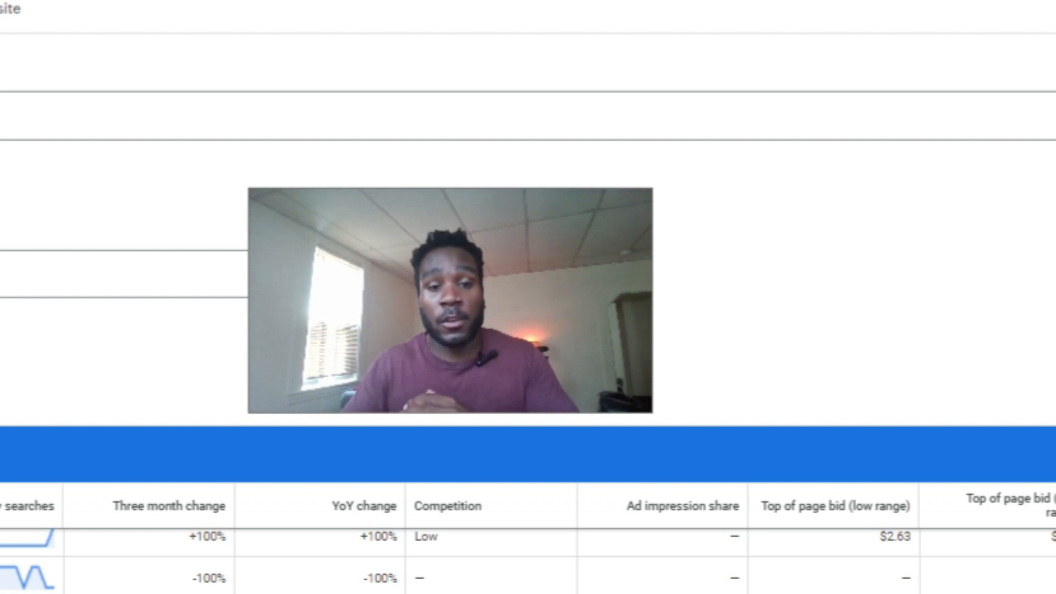
# Step: Copy the keyword "in home care services chicago" and search it on Google in a new tab
pyautogui.scroll(-3, 528, 562)
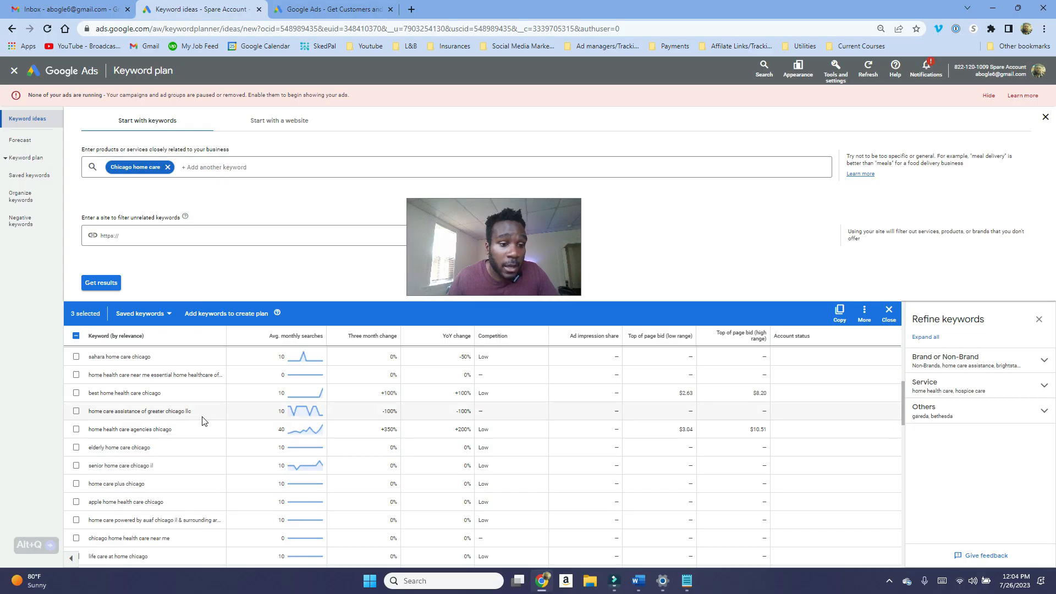
pyautogui.scroll(1, 203, 418)
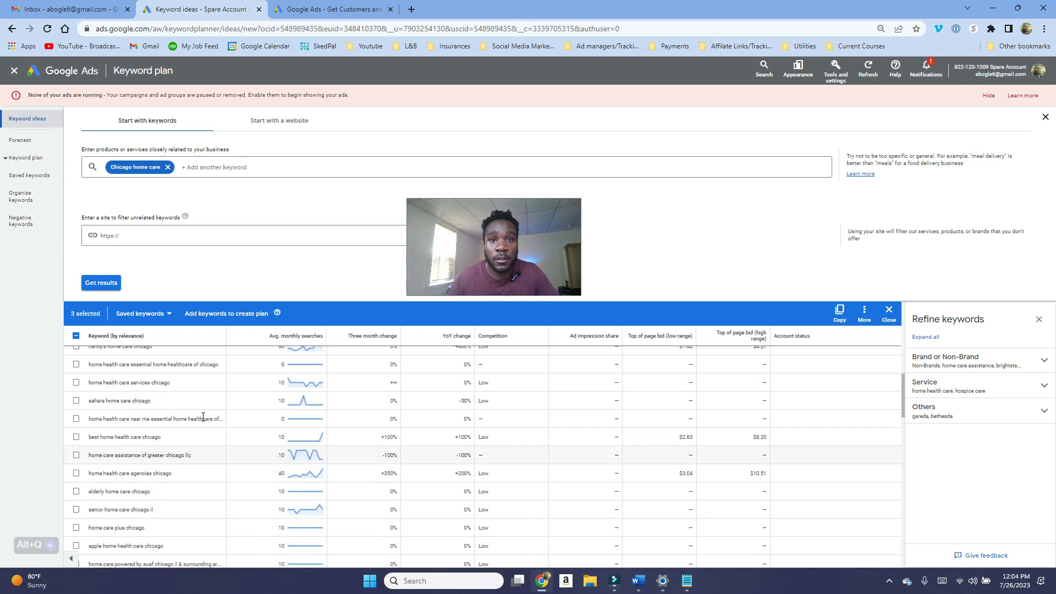
pyautogui.scroll(1, 203, 418)
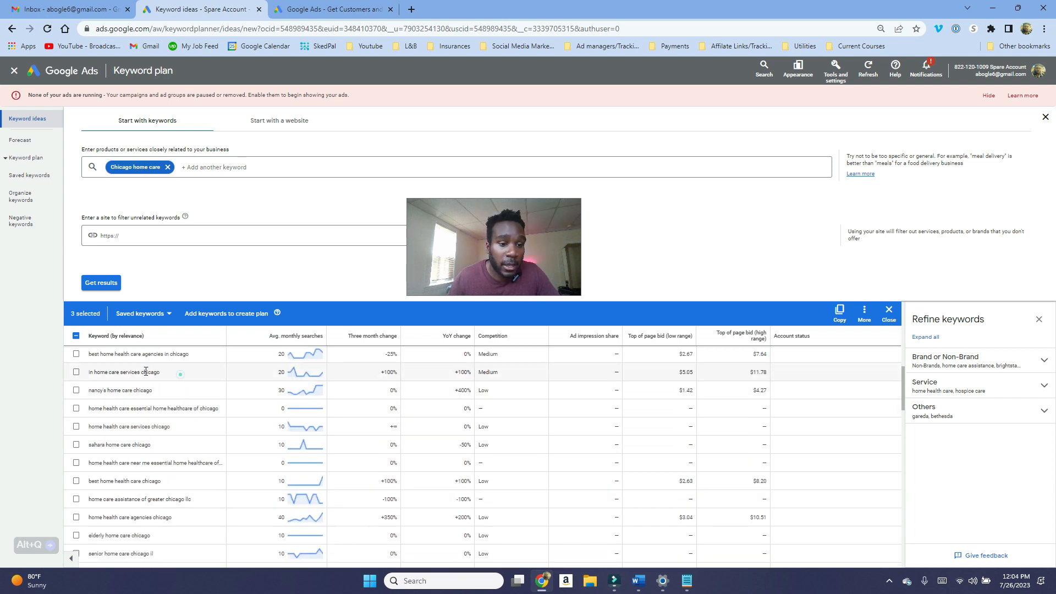
pyautogui.moveTo(180, 374); pyautogui.dragTo(99, 373)
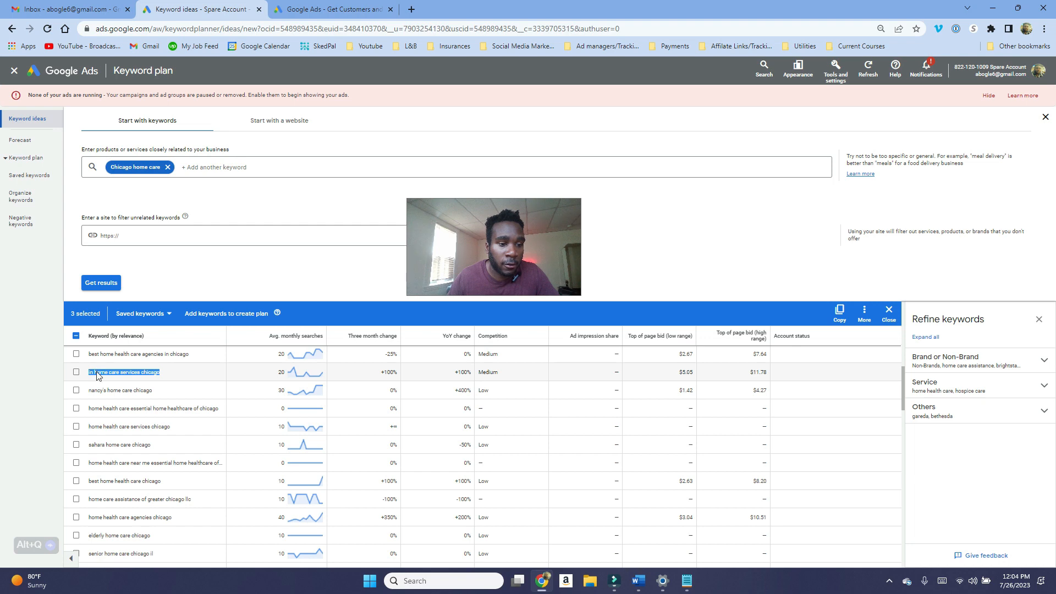
pyautogui.rightClick(97, 376)
pyautogui.click(128, 384)
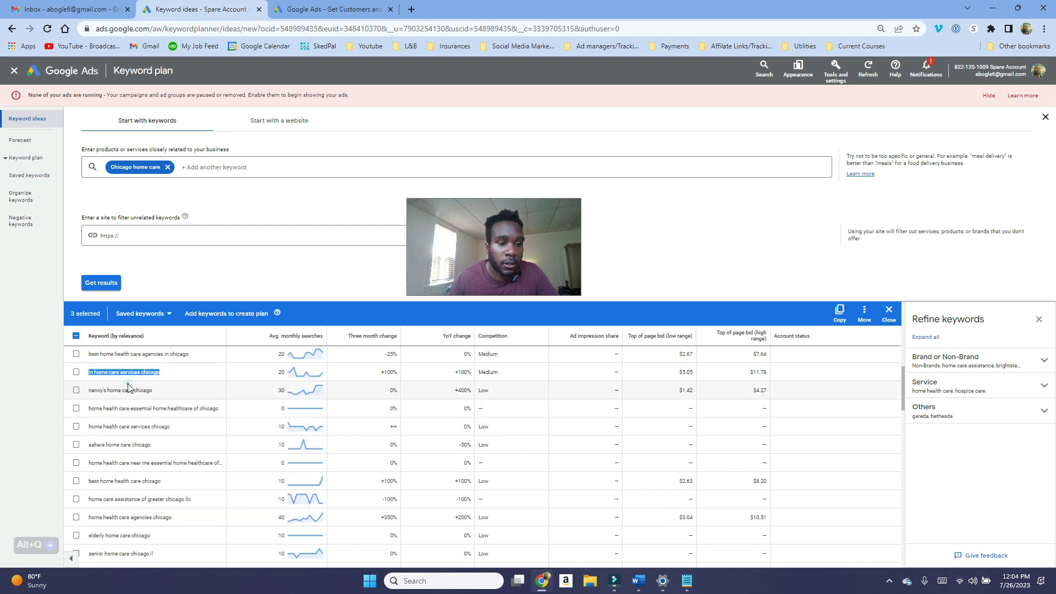
pyautogui.click(412, 9)
pyautogui.hotkey('ctrl', 'v')
pyautogui.press('Return')
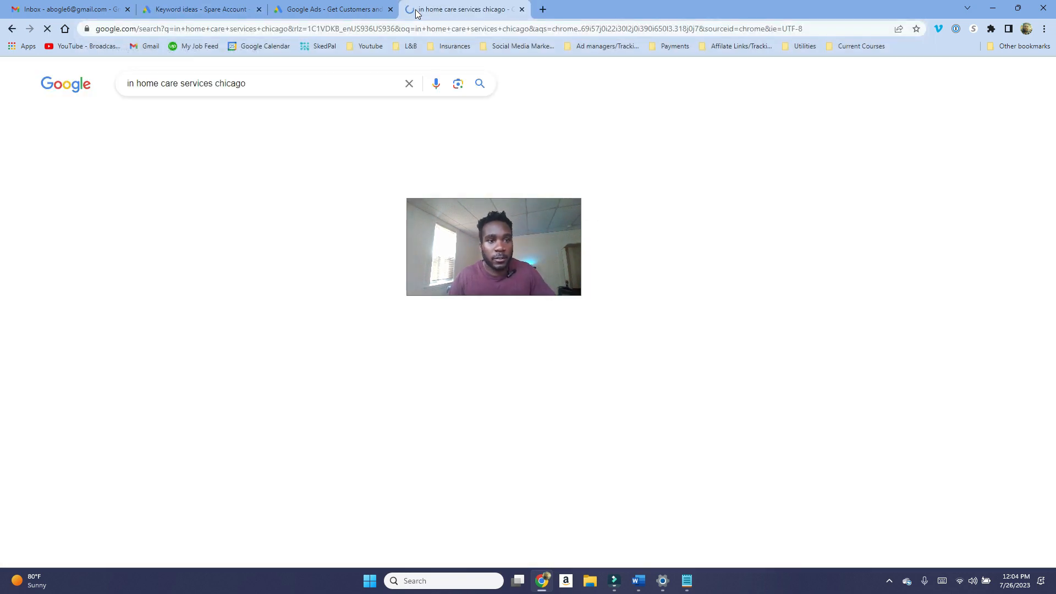
# Step: Scroll through the Google results for that search to examine the sponsored ads and competing listings
pyautogui.scroll(-1, 274, 229)
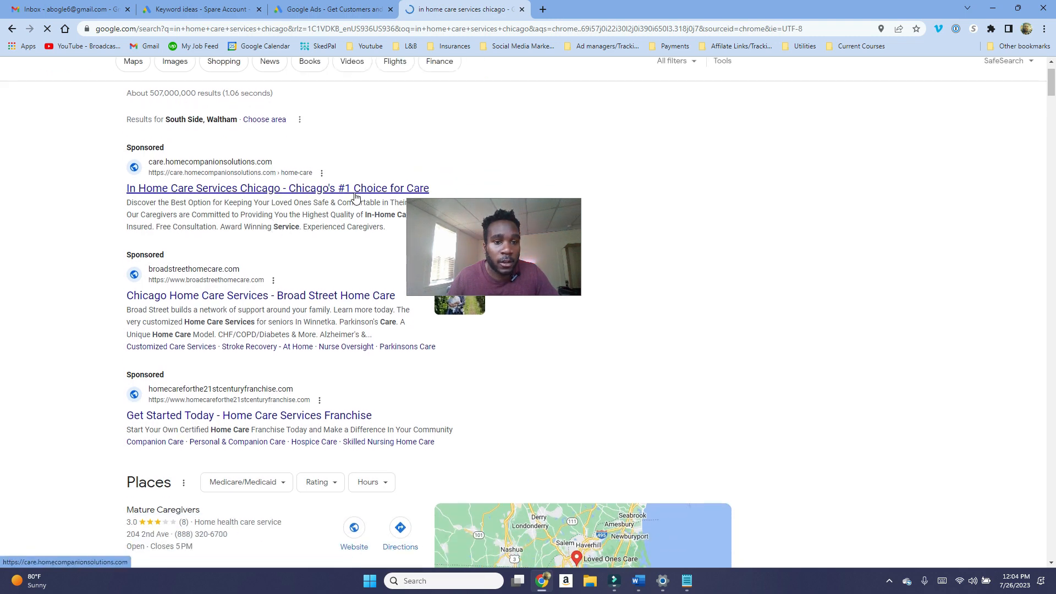
pyautogui.scroll(-1, 355, 208)
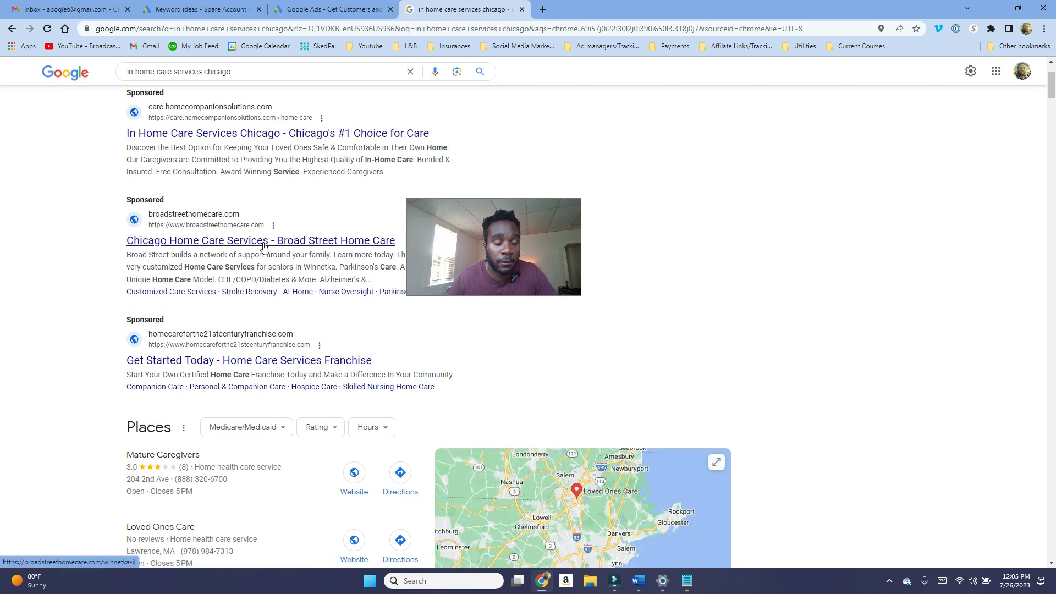
pyautogui.scroll(-8, 259, 242)
pyautogui.scroll(-3, 268, 248)
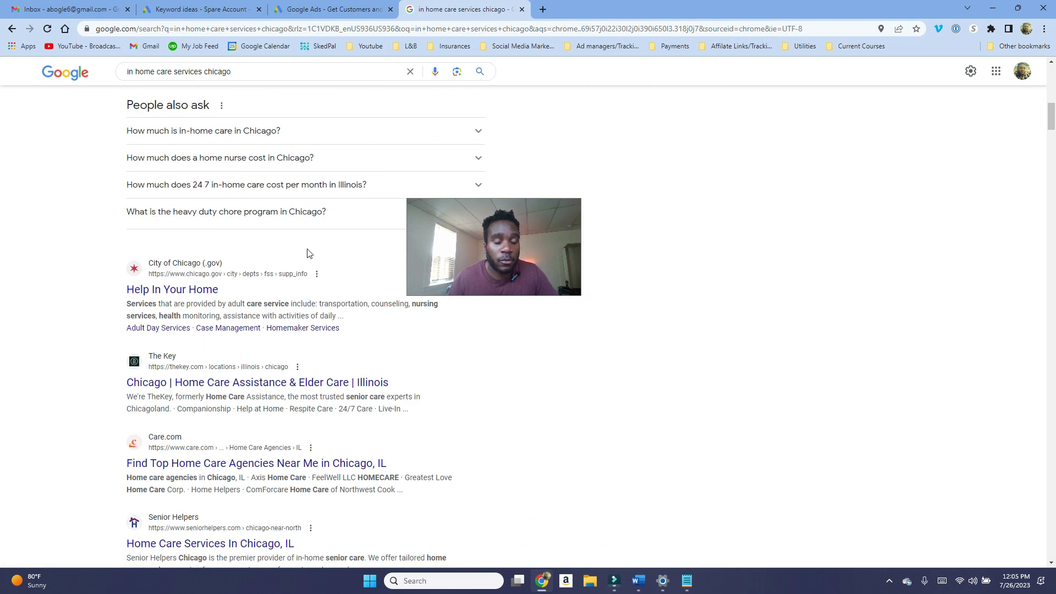
pyautogui.scroll(-2, 276, 258)
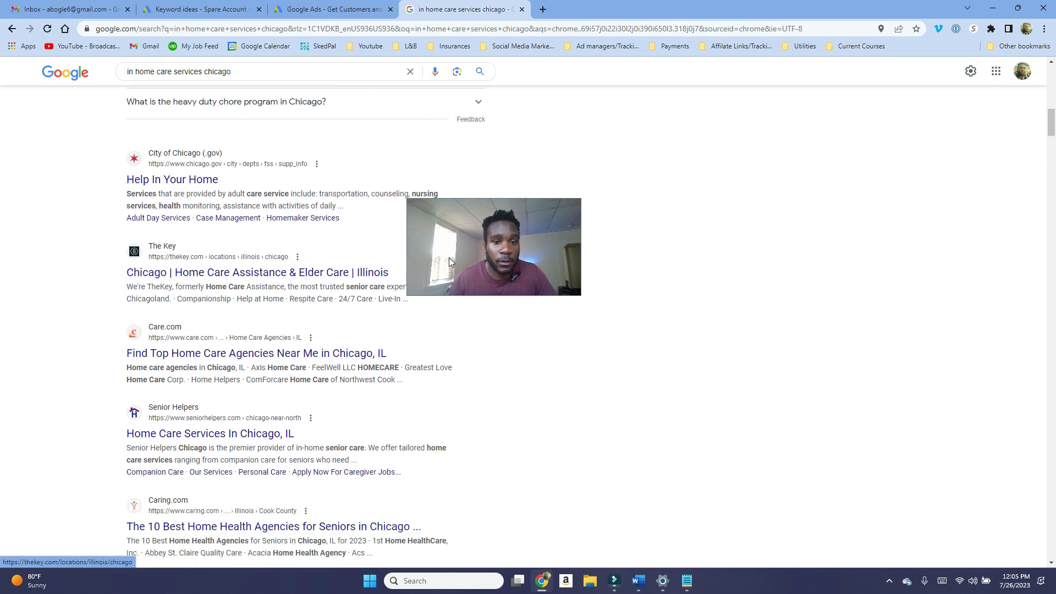
pyautogui.moveTo(468, 255); pyautogui.dragTo(535, 243)
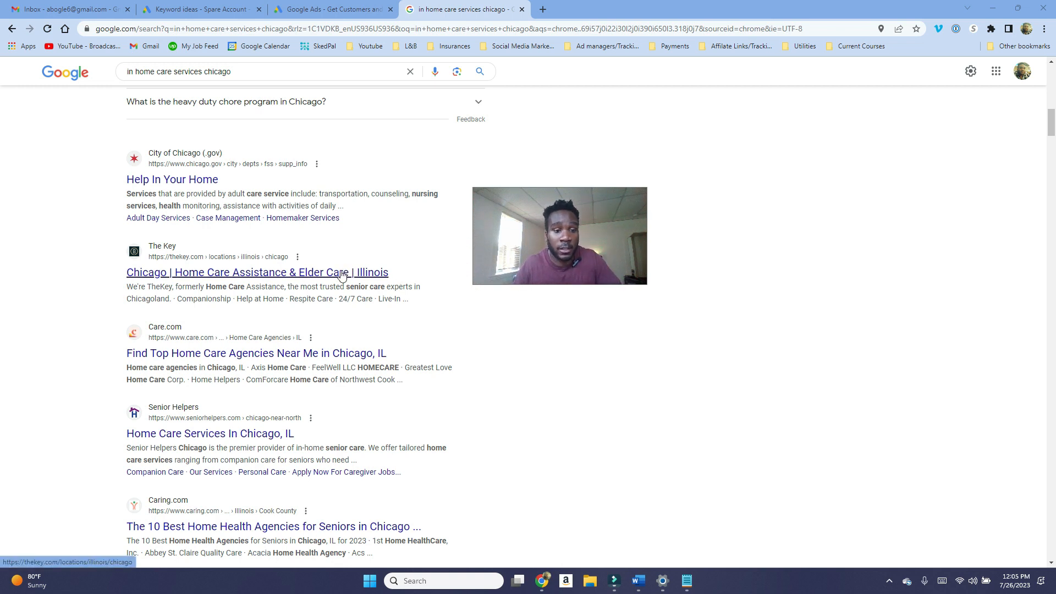
pyautogui.scroll(-1, 342, 274)
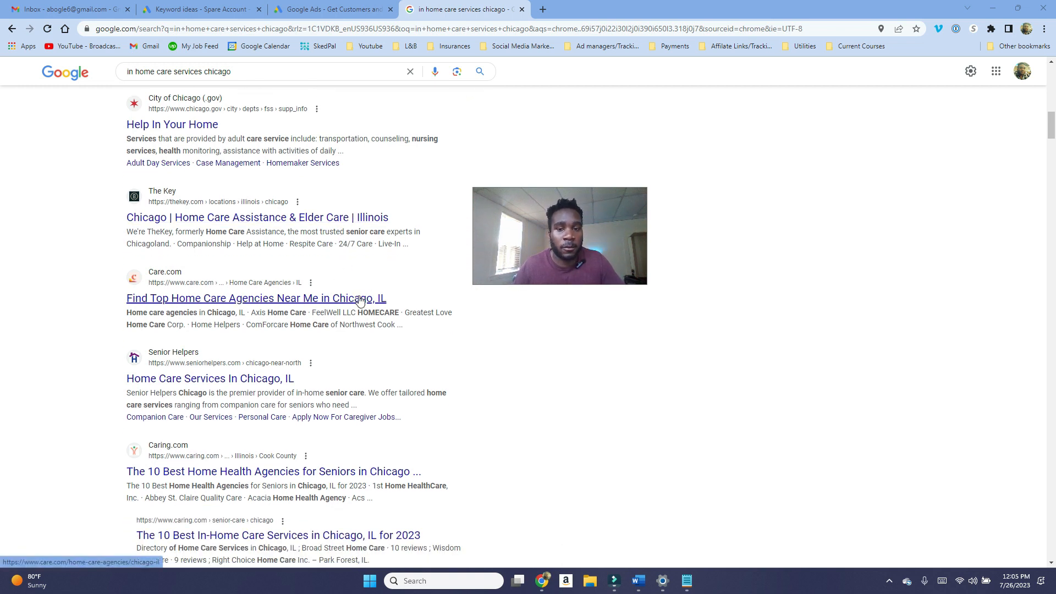
pyautogui.scroll(1, 365, 295)
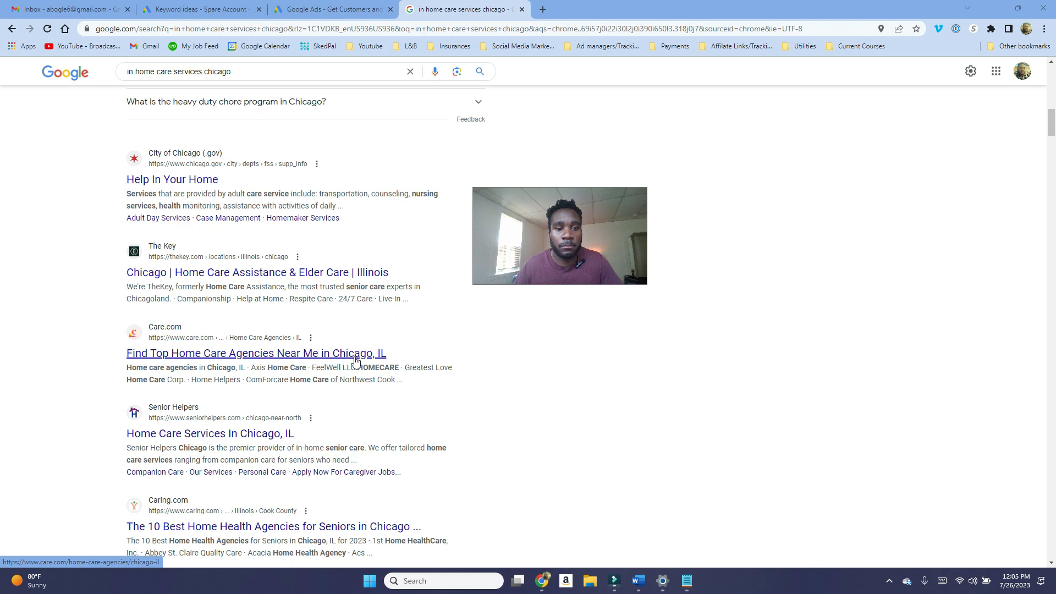
pyautogui.scroll(1, 355, 361)
pyautogui.scroll(1, 356, 362)
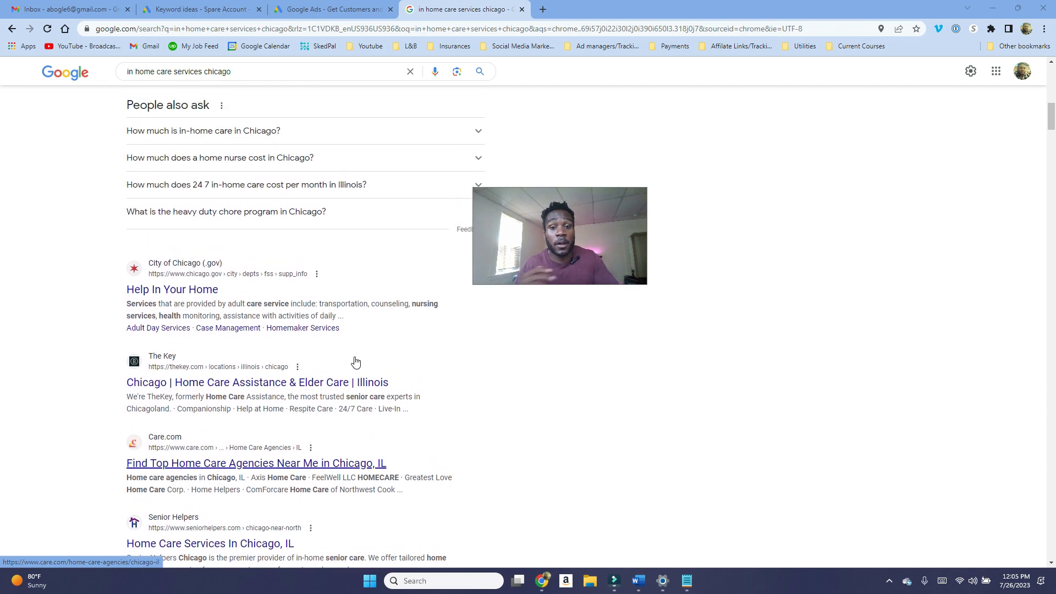
# Step: Select in home care services chicago as well and add the selected keywords to the Home Care Service ad group of Local Business Campaign as Exact match
pyautogui.hotkey('ctrl', '2')
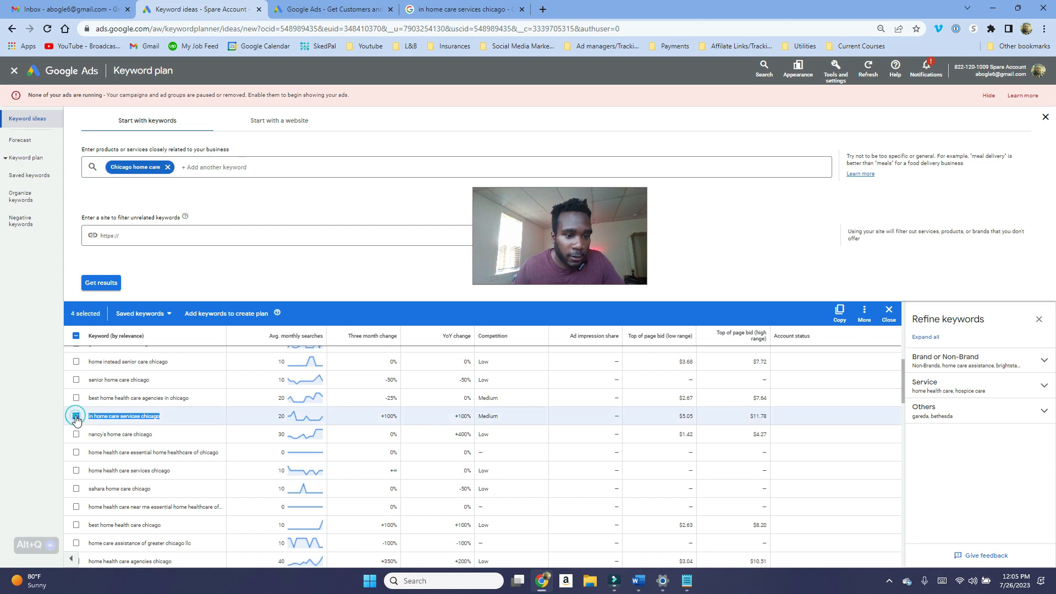
pyautogui.scroll(10, 137, 396)
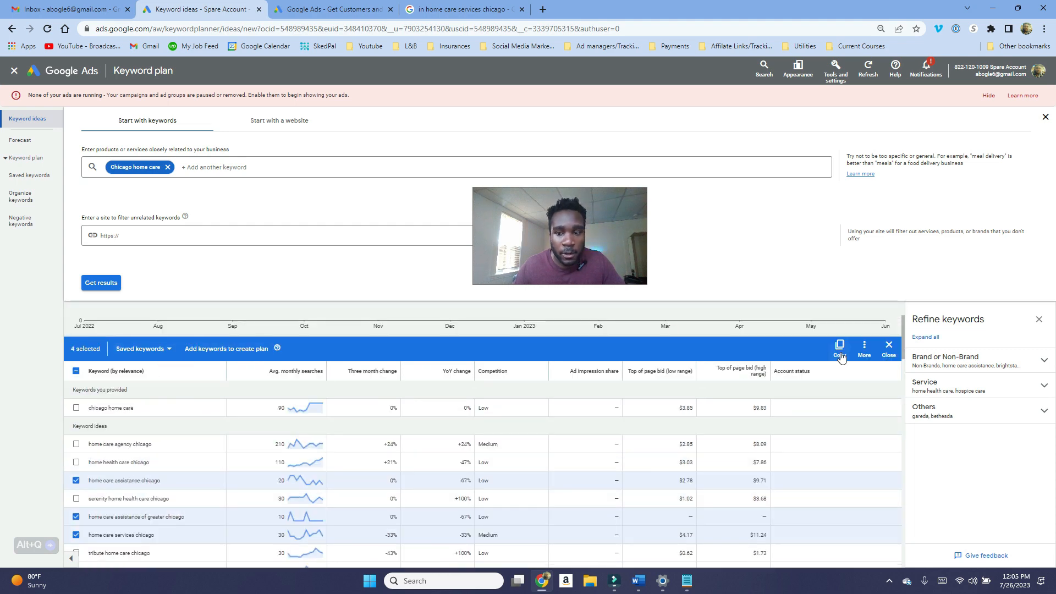
pyautogui.click(862, 356)
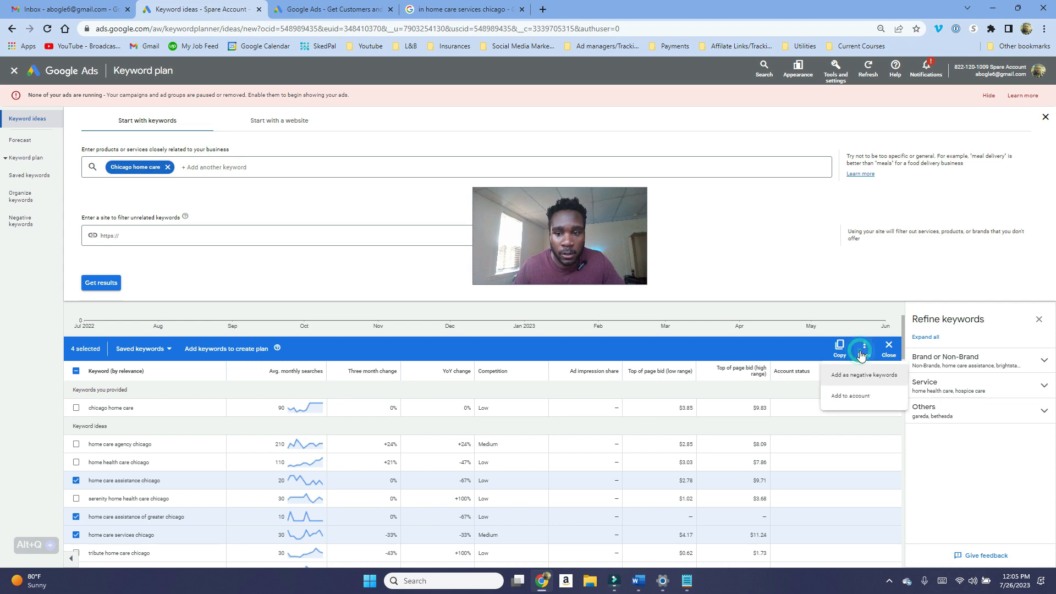
pyautogui.click(854, 397)
pyautogui.click(924, 333)
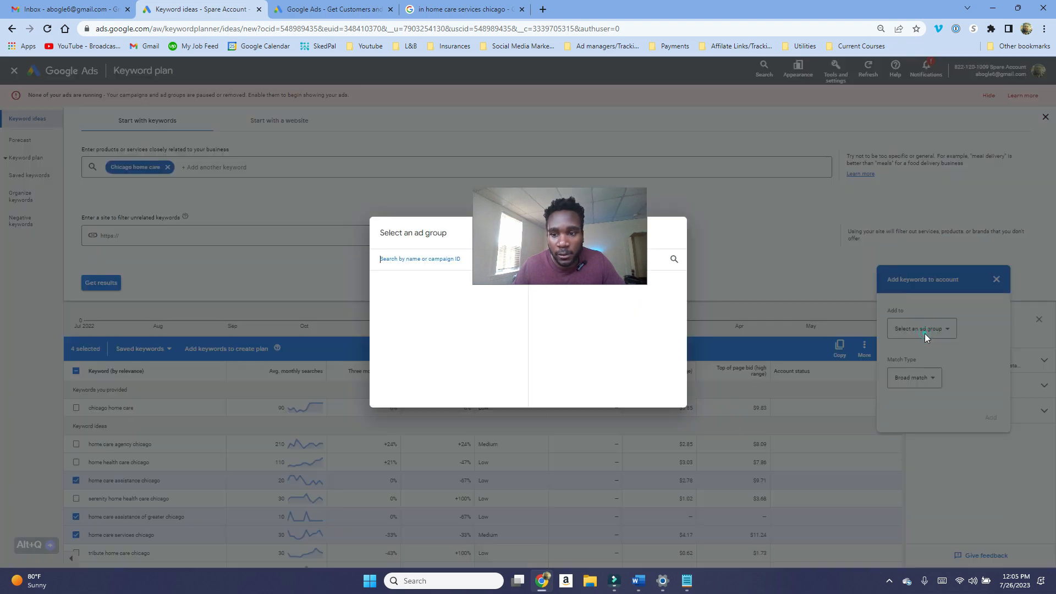
pyautogui.click(435, 326)
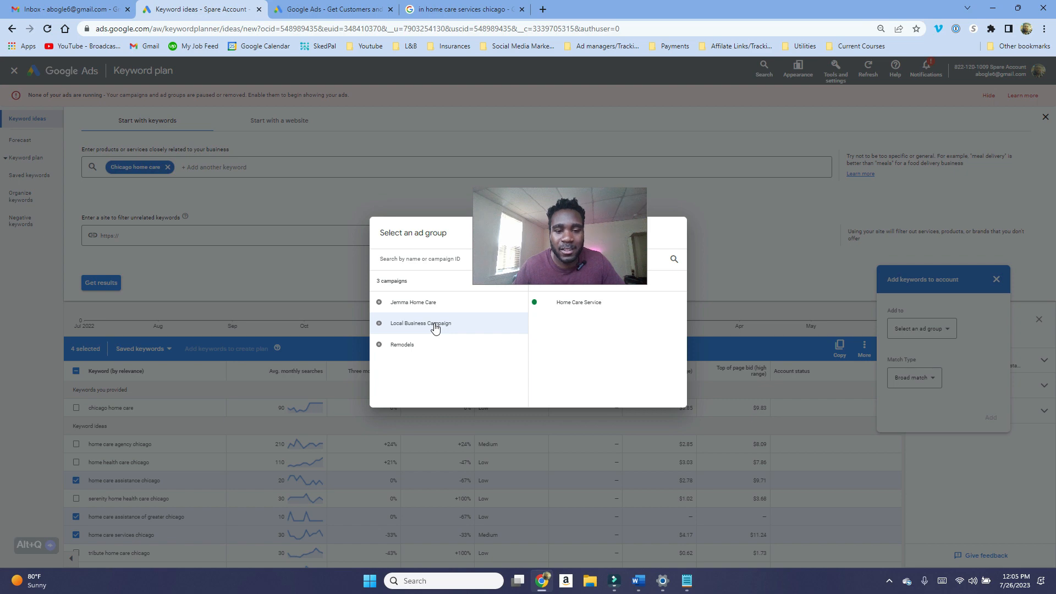
pyautogui.click(577, 304)
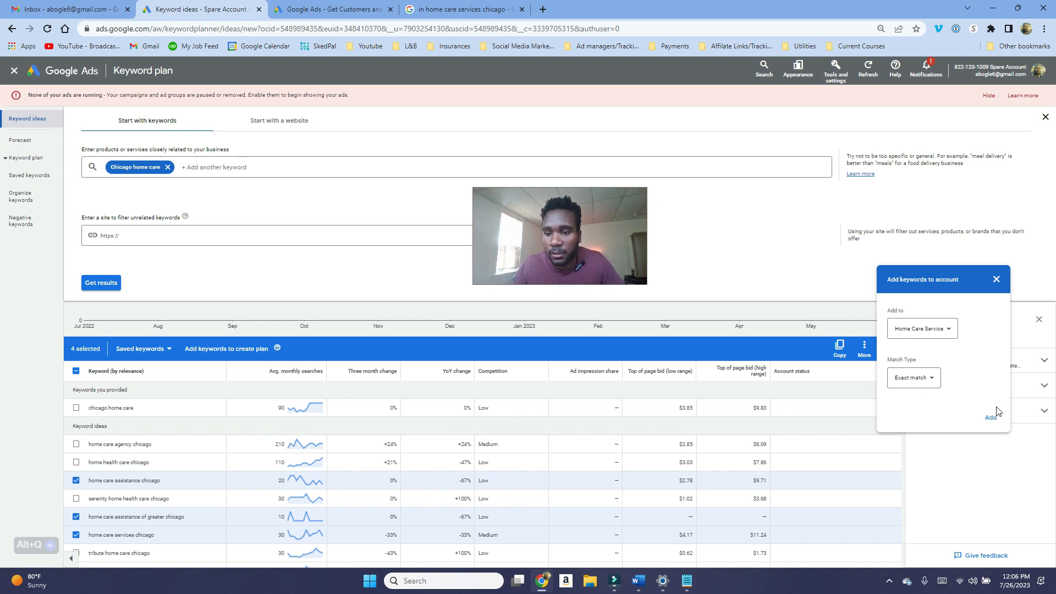
pyautogui.click(992, 419)
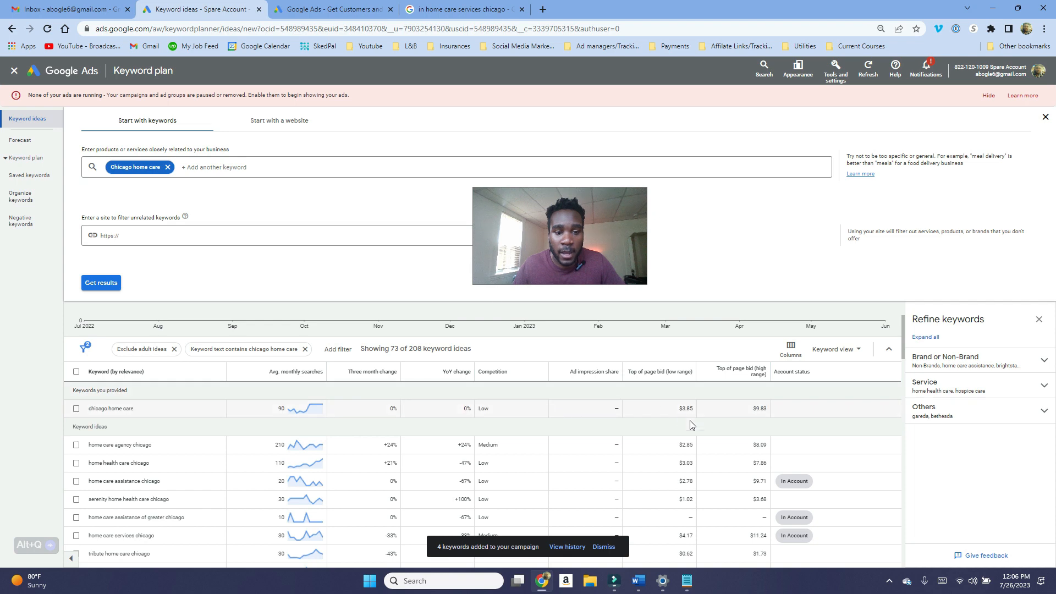
# Step: Replace the seed keyword with "home care agency" and get new keyword ideas
pyautogui.scroll(-1, 750, 445)
pyautogui.scroll(1, 743, 456)
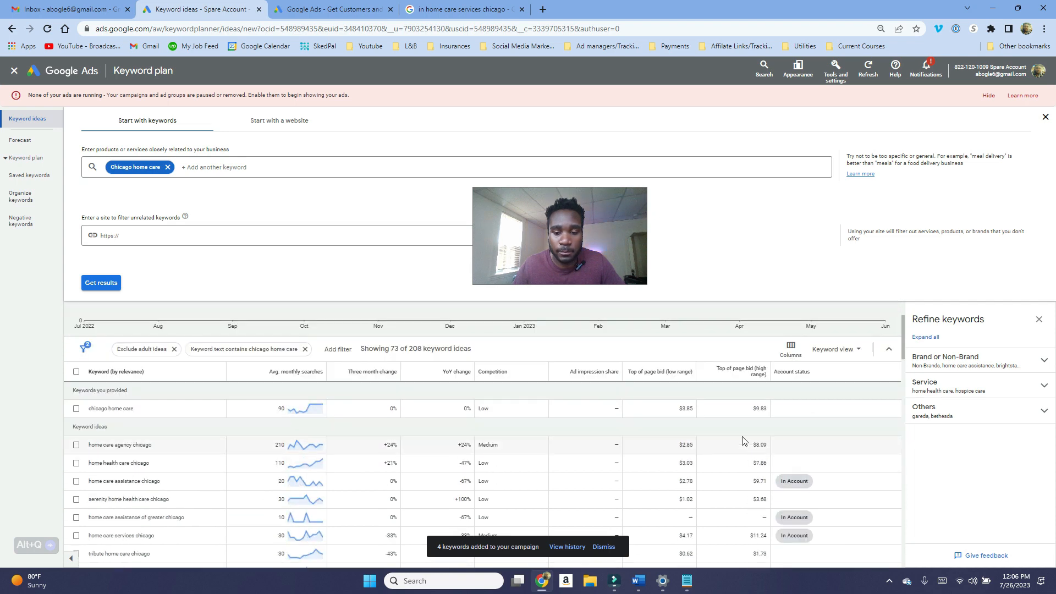
pyautogui.click(146, 167)
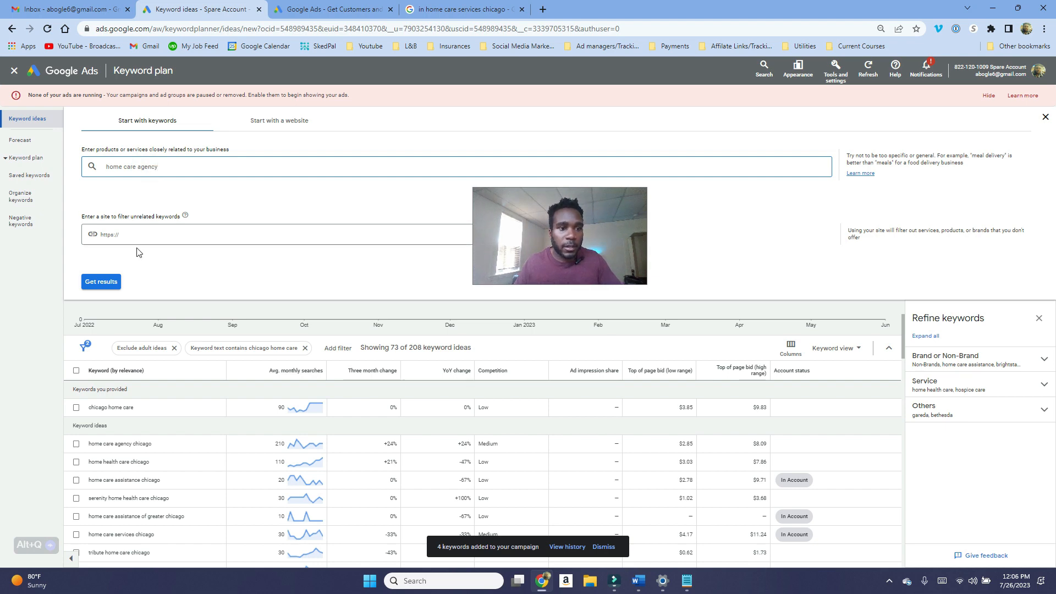
pyautogui.click(101, 282)
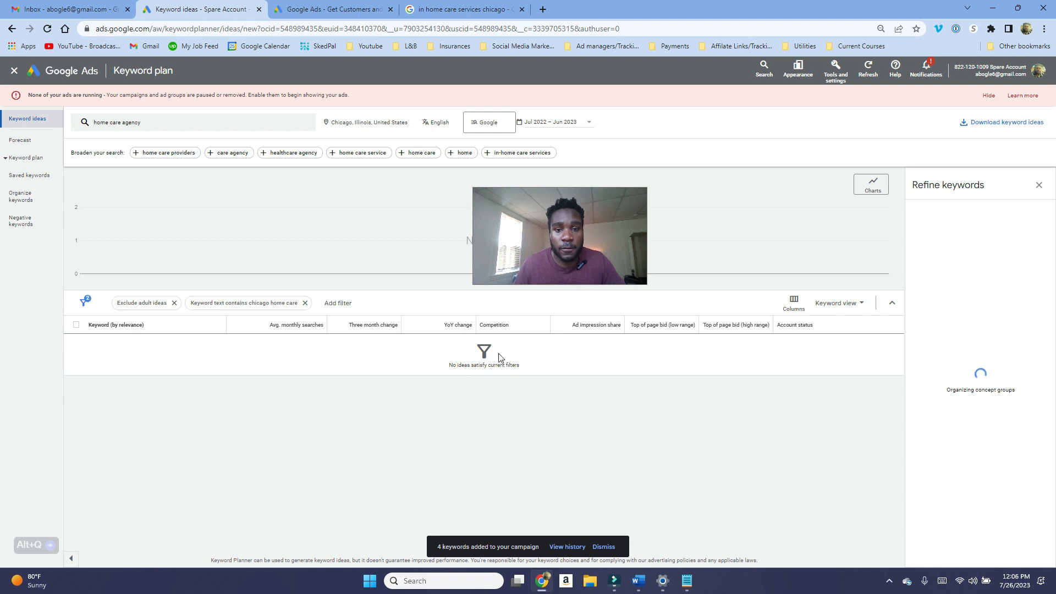
pyautogui.moveTo(508, 260); pyautogui.dragTo(627, 423)
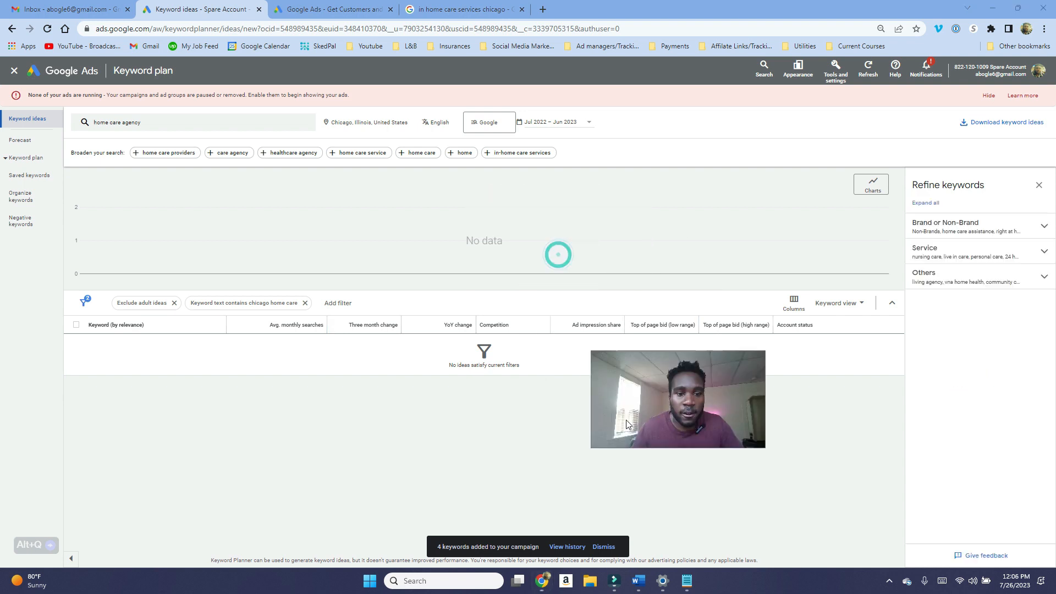
# Step: Replace the Chicago keyword-text filter with a filter for keywords containing "home care agency"
pyautogui.click(305, 303)
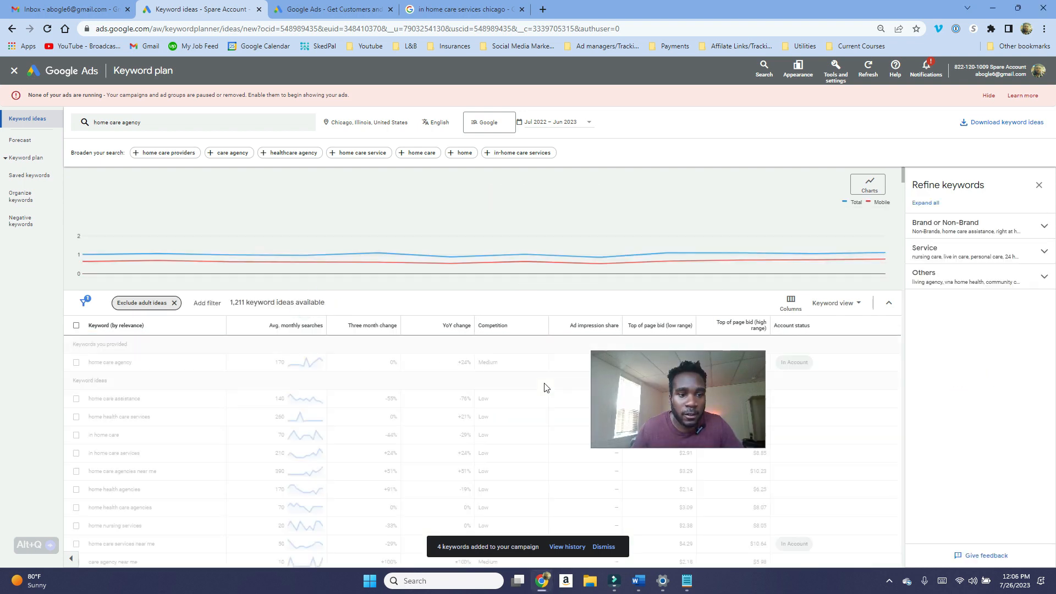
pyautogui.click(213, 307)
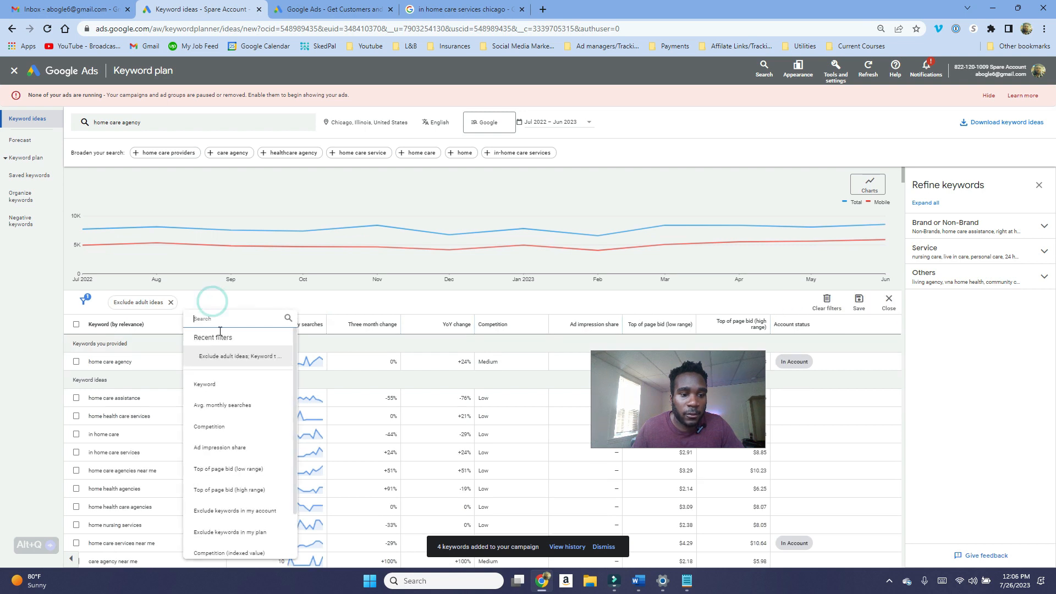
pyautogui.click(225, 384)
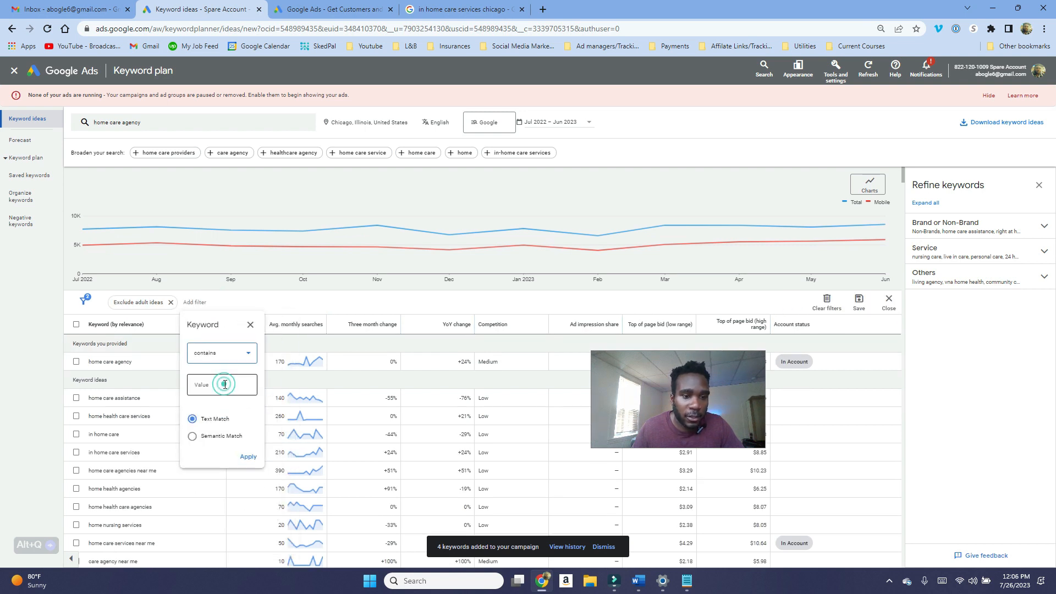
pyautogui.click(225, 384)
pyautogui.write('home care')
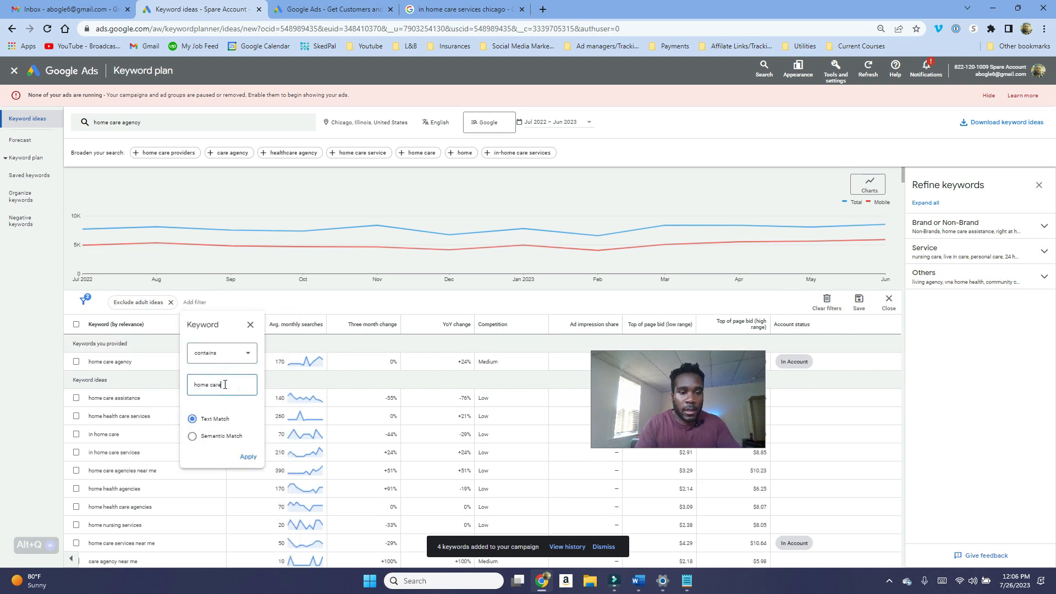
pyautogui.write(' agency')
pyautogui.press('Return')
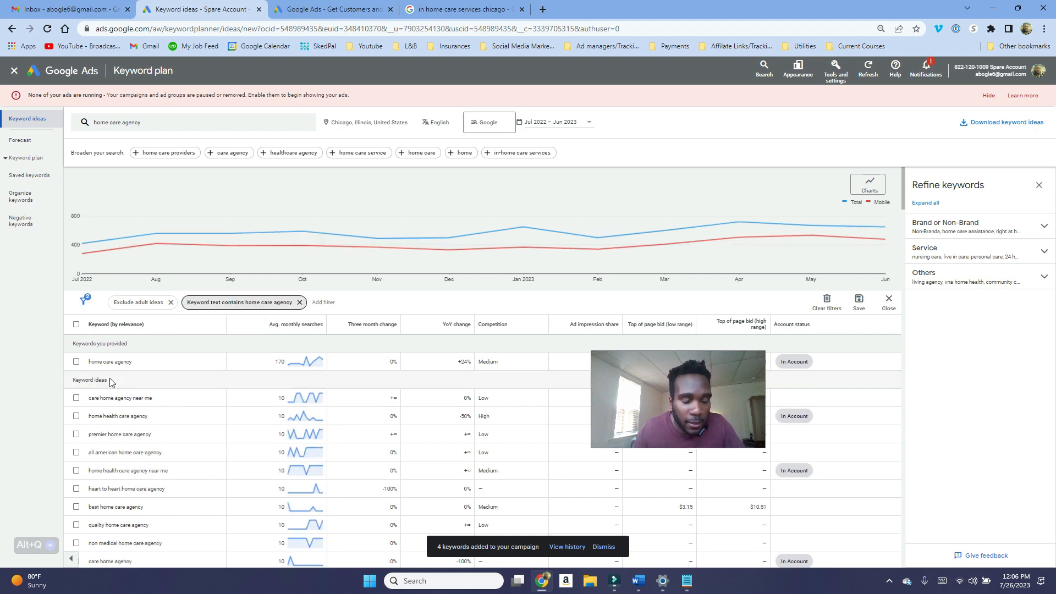
# Step: Select four keyword ideas including home care agency, copy them, and paste them into a blank Excel workbook
pyautogui.click(76, 363)
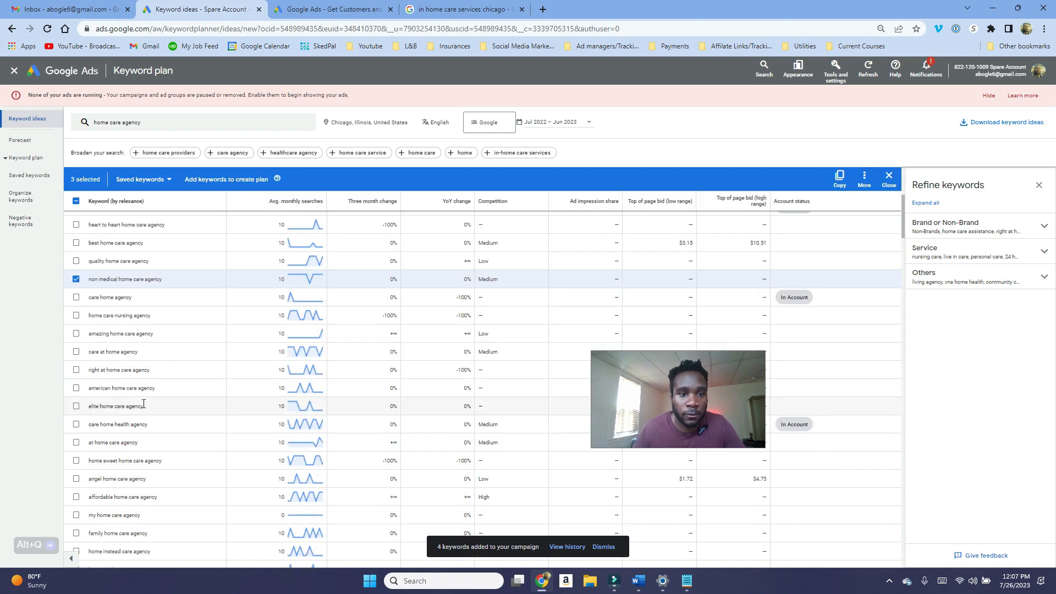
pyautogui.scroll(10, 144, 404)
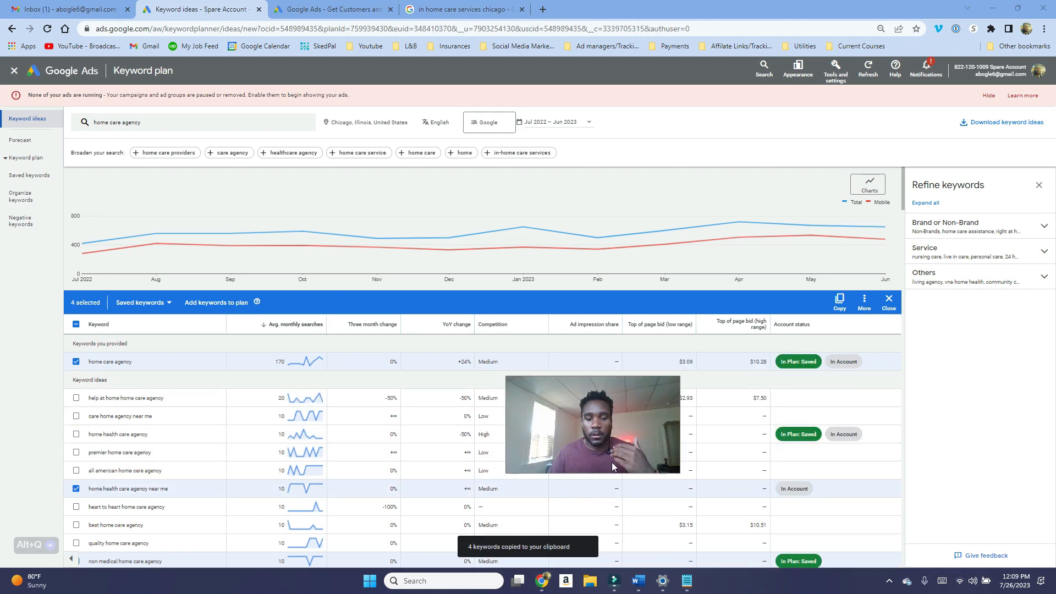
pyautogui.click(463, 581)
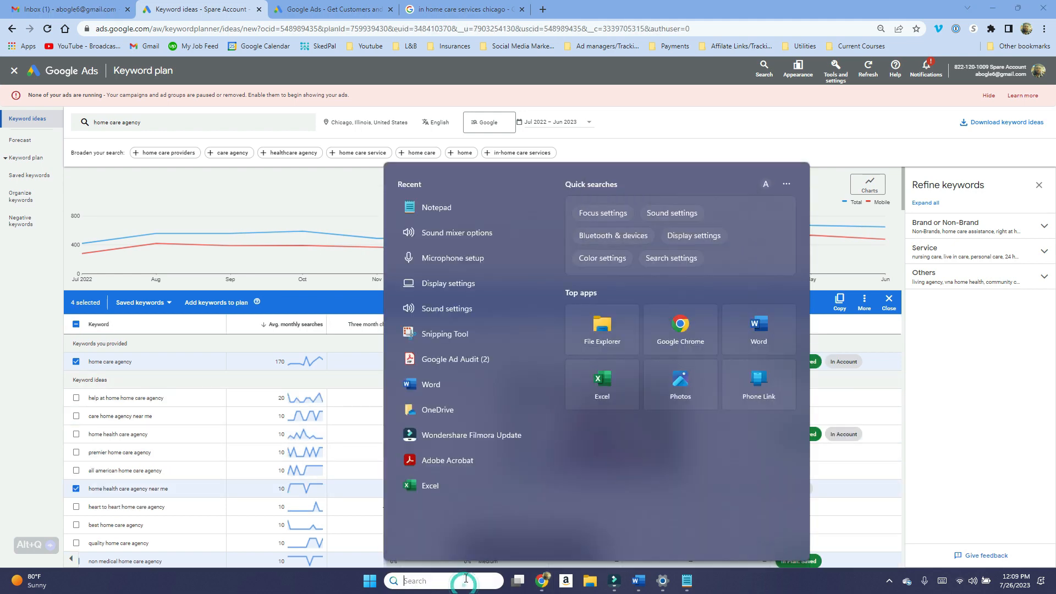
pyautogui.click(463, 485)
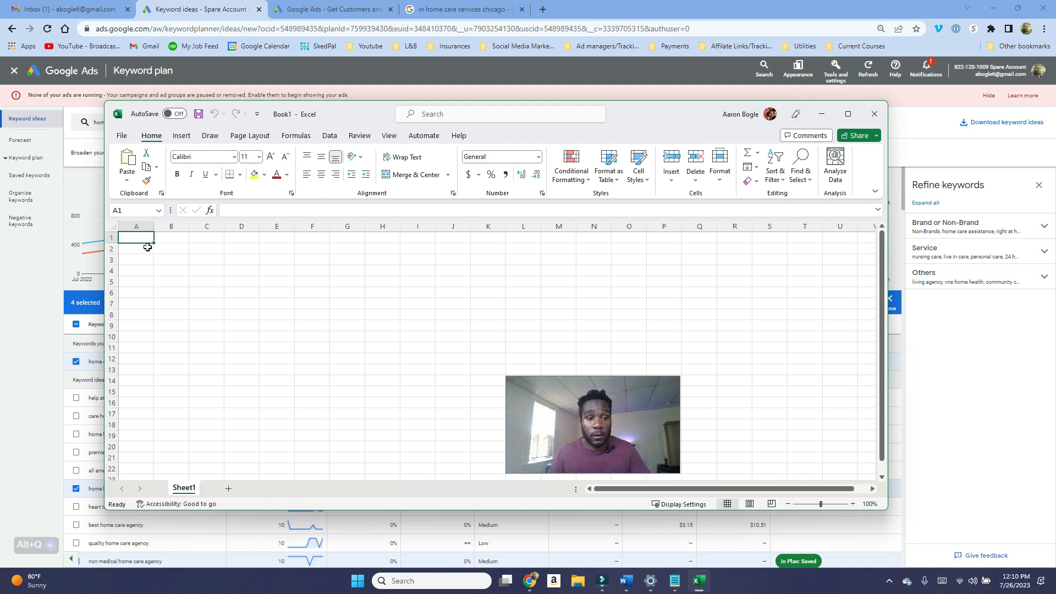
pyautogui.click(821, 114)
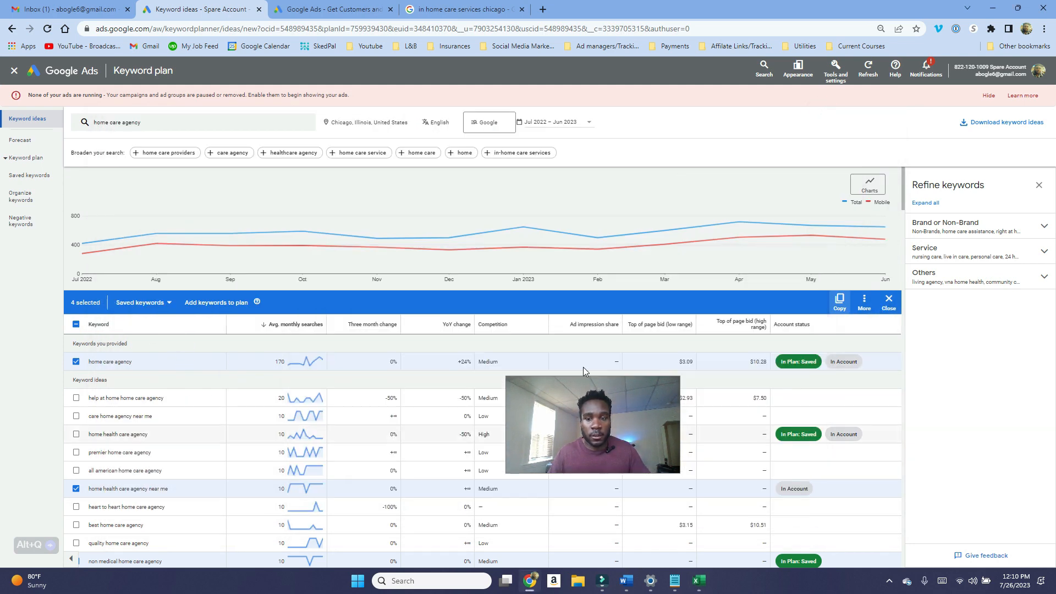
pyautogui.click(867, 306)
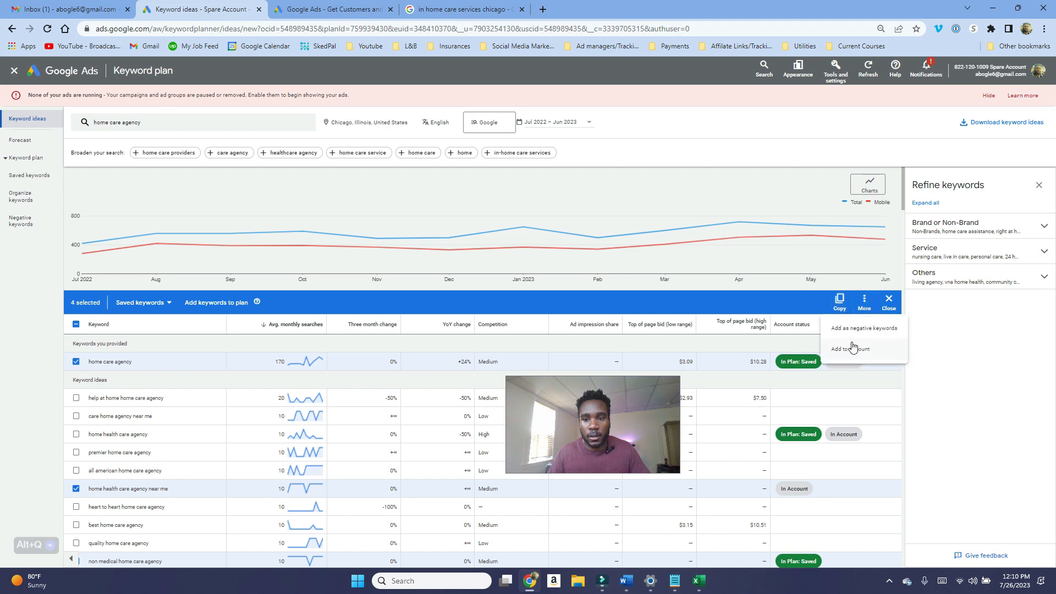
pyautogui.click(840, 303)
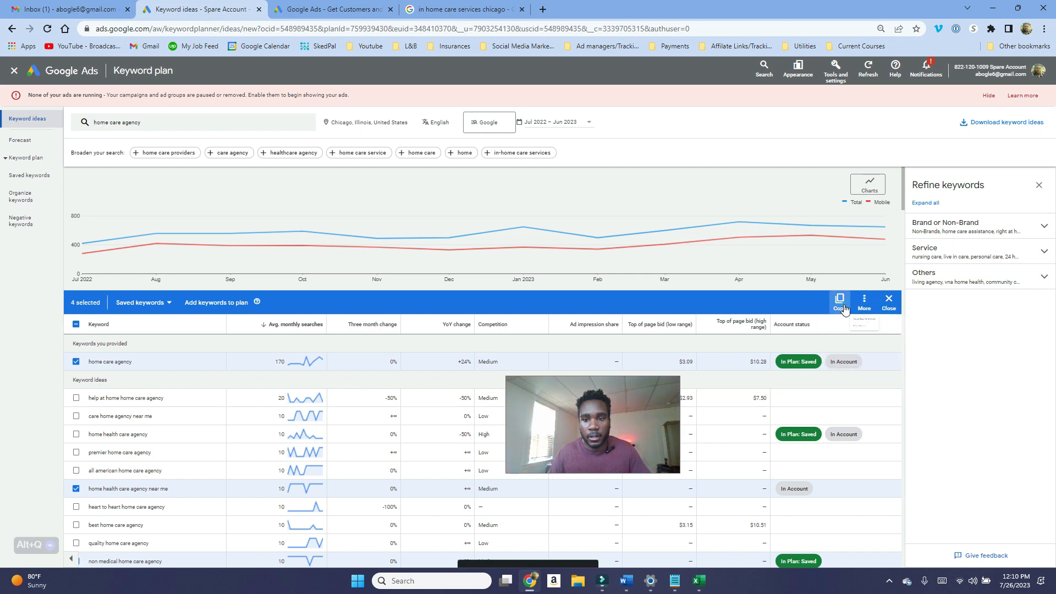
pyautogui.click(696, 582)
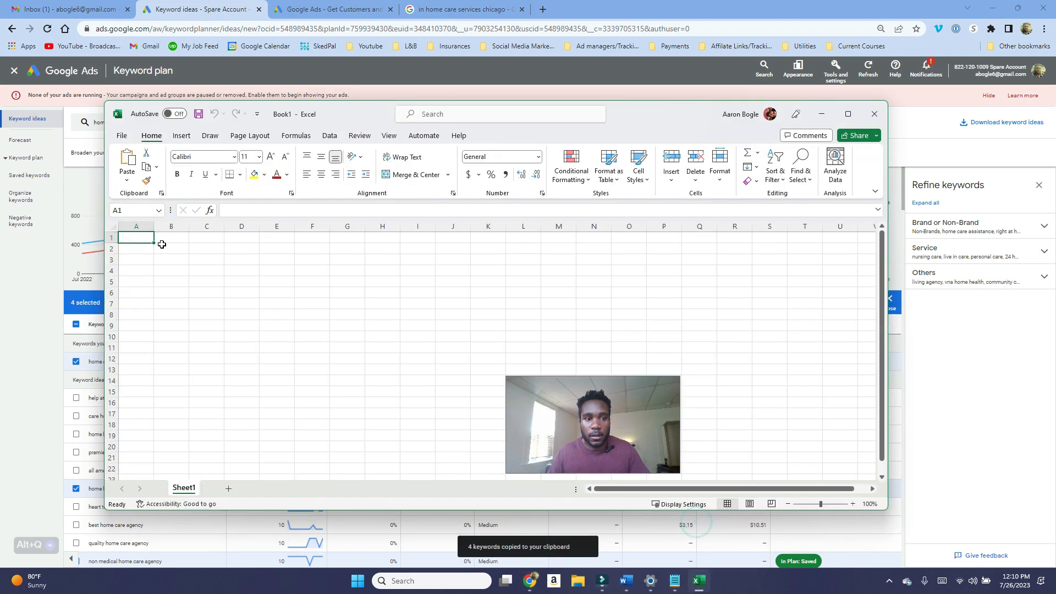
pyautogui.hotkey('ctrl', 'v')
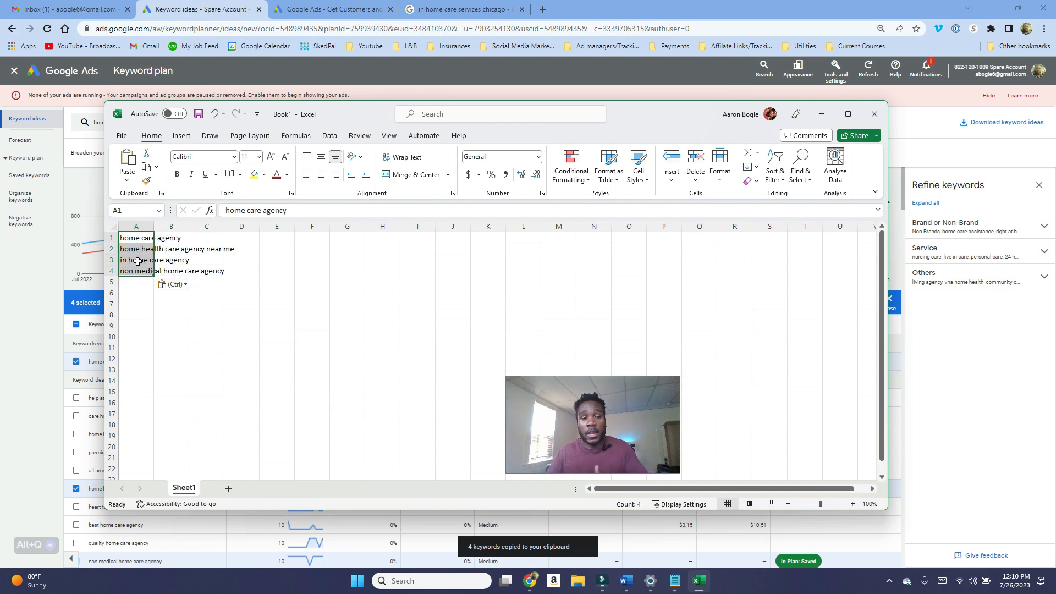
# Step: Search Google for the Google Keyword Wrapper in a new tab and open the keywordwrap.com site
pyautogui.click(543, 9)
pyautogui.write('google')
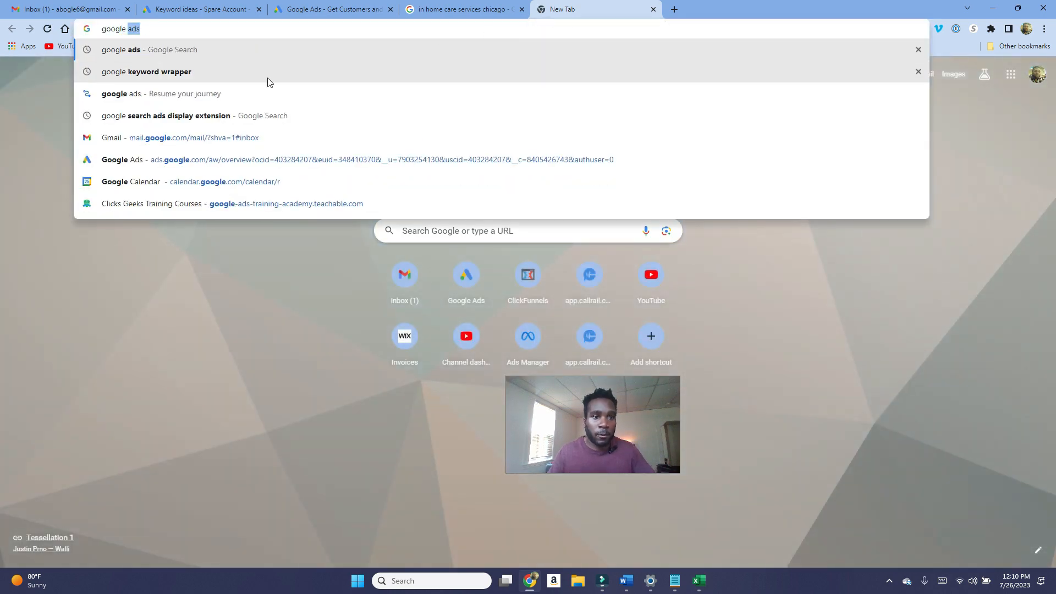
pyautogui.click(267, 78)
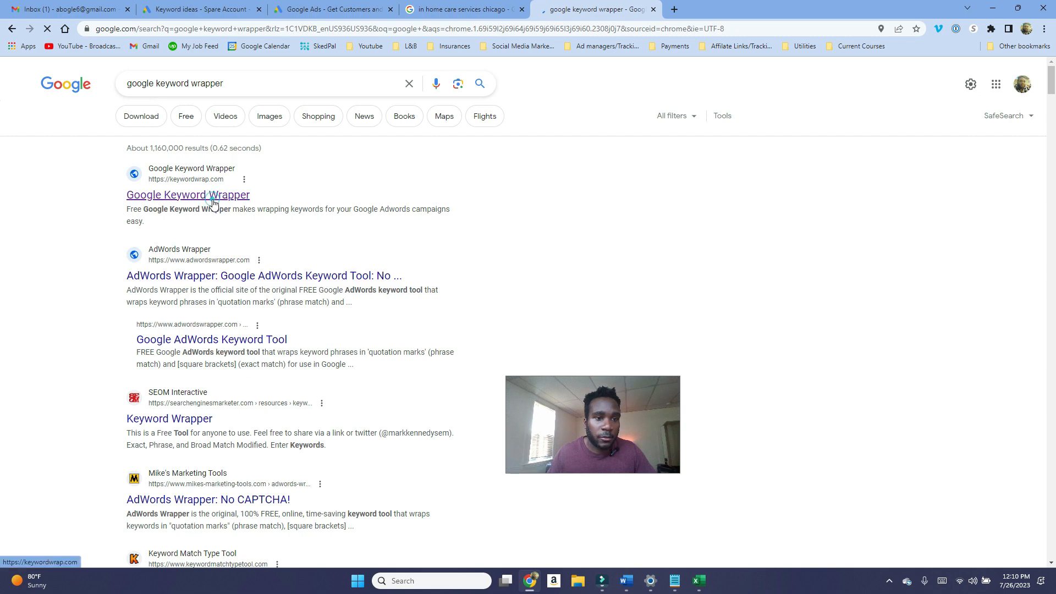
pyautogui.click(412, 209)
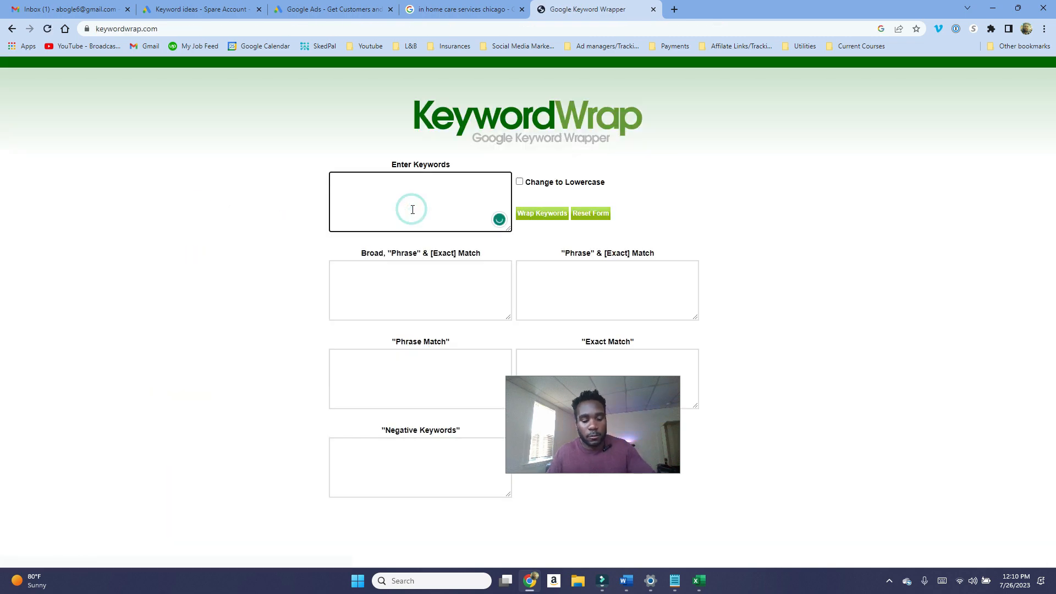
# Step: Paste the copied keywords into Enter Keywords, wrap them, and enlarge the Exact Match box
pyautogui.hotkey('ctrl', 'v')
pyautogui.click(550, 213)
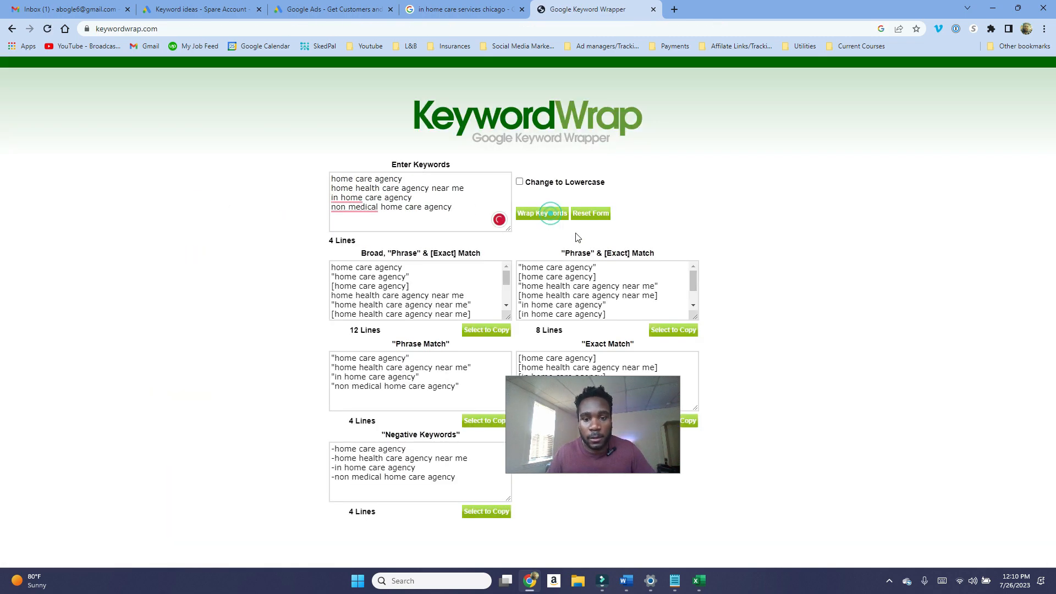
pyautogui.moveTo(633, 410); pyautogui.dragTo(639, 428)
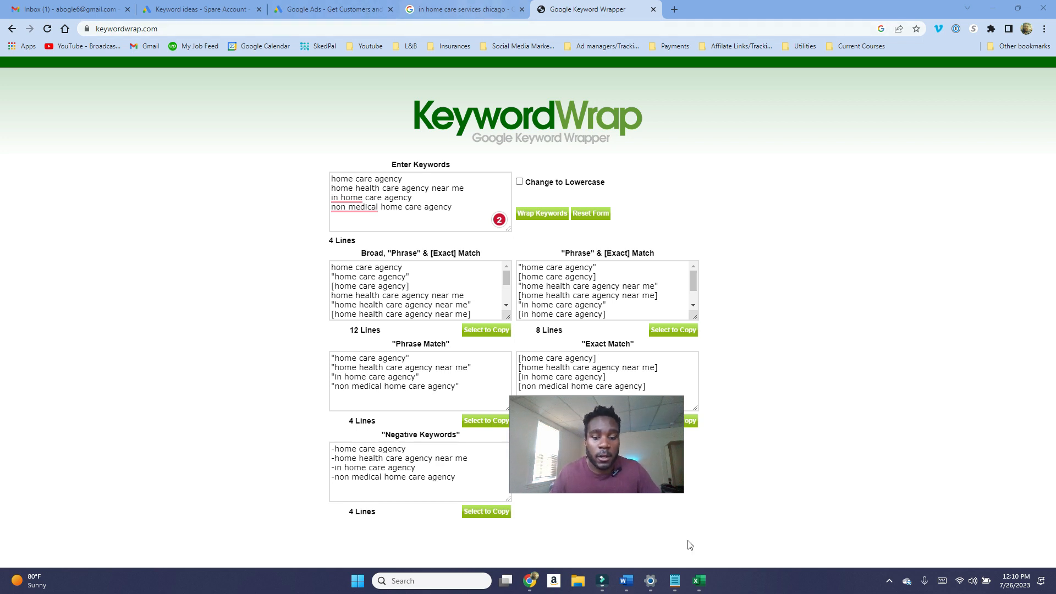
pyautogui.click(694, 578)
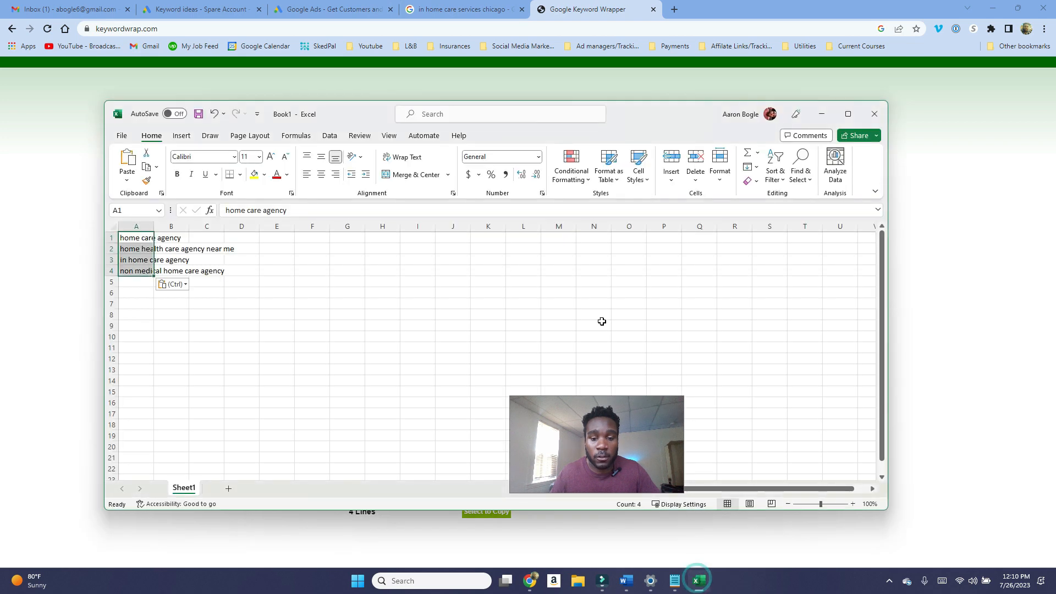
pyautogui.click(822, 113)
pyautogui.click(355, 7)
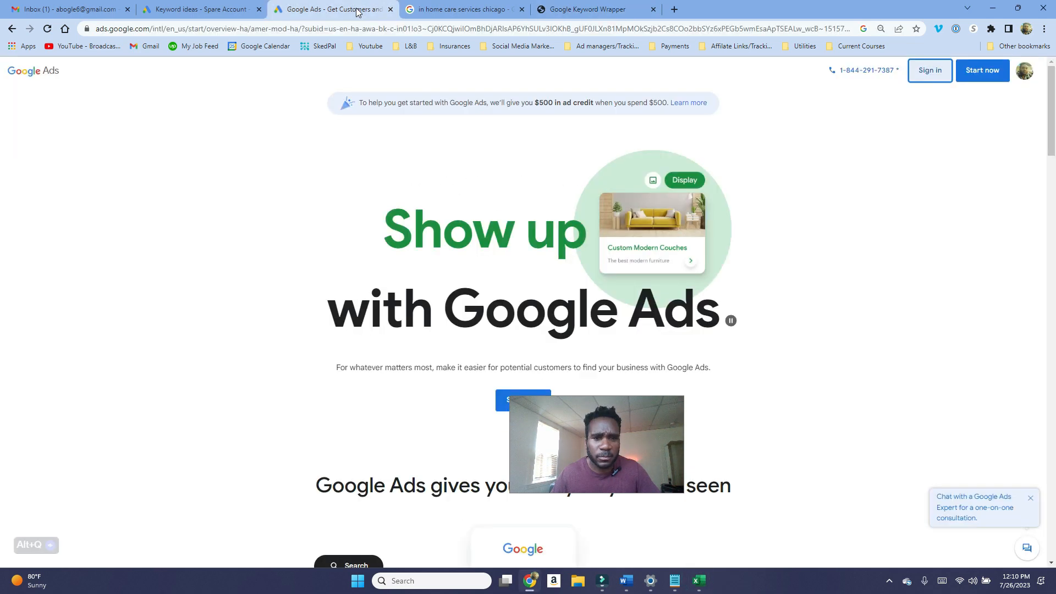
pyautogui.click(226, 6)
pyautogui.click(864, 301)
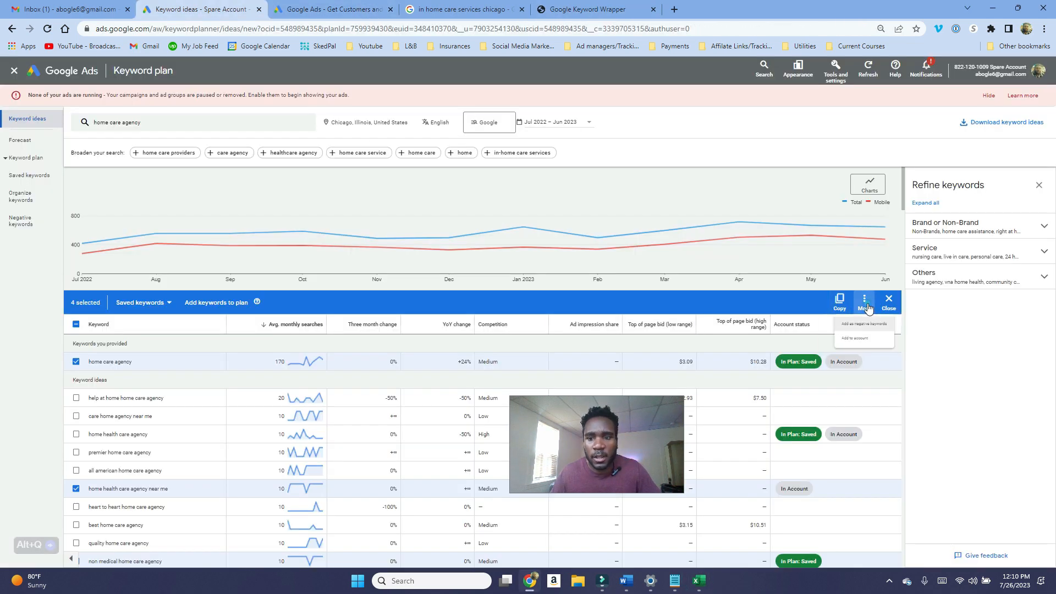
pyautogui.click(857, 350)
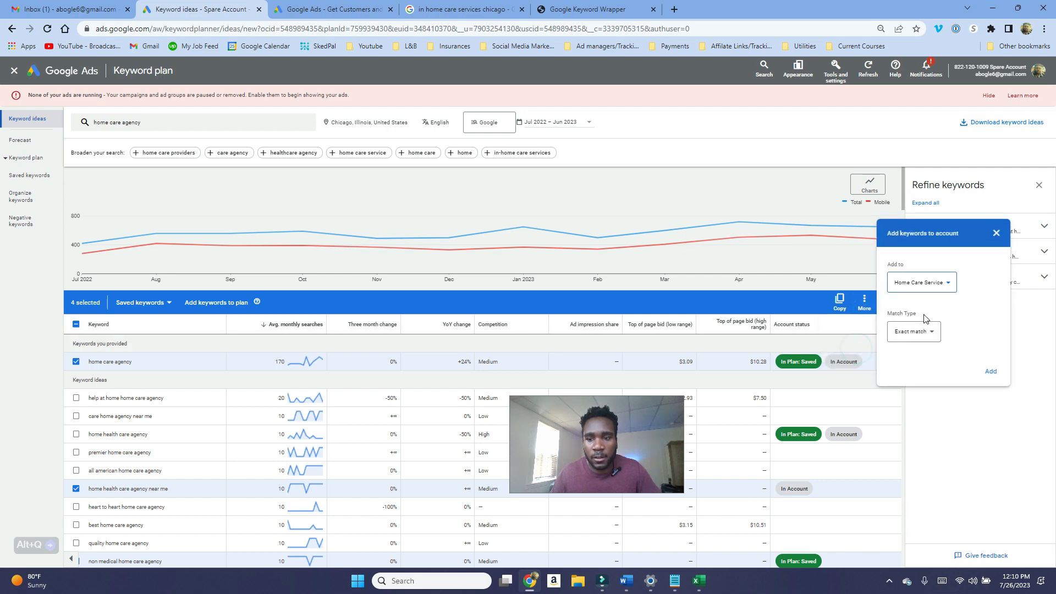
pyautogui.click(998, 235)
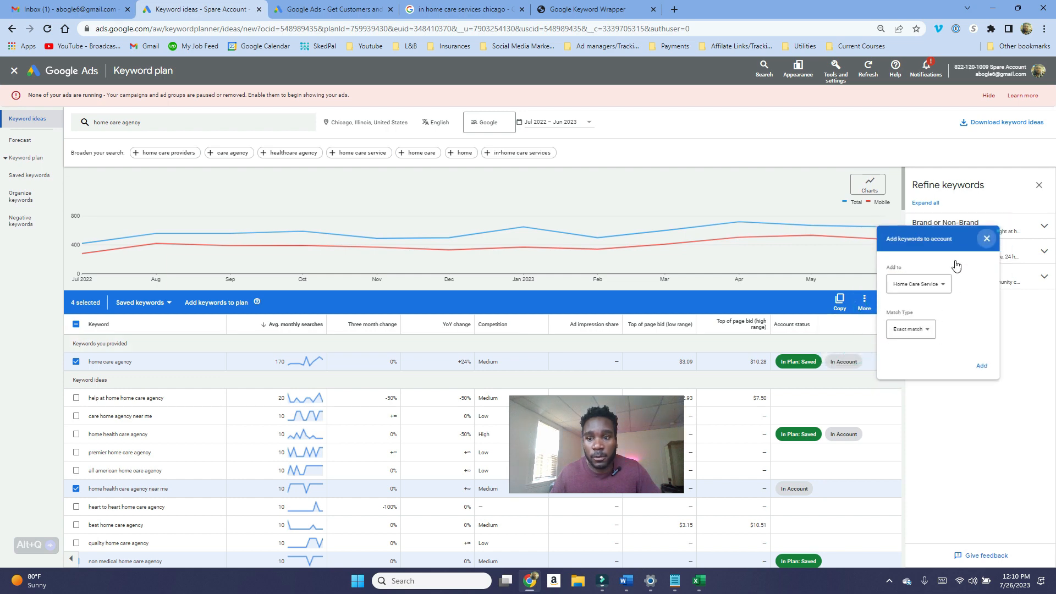
pyautogui.click(868, 308)
pyautogui.click(889, 310)
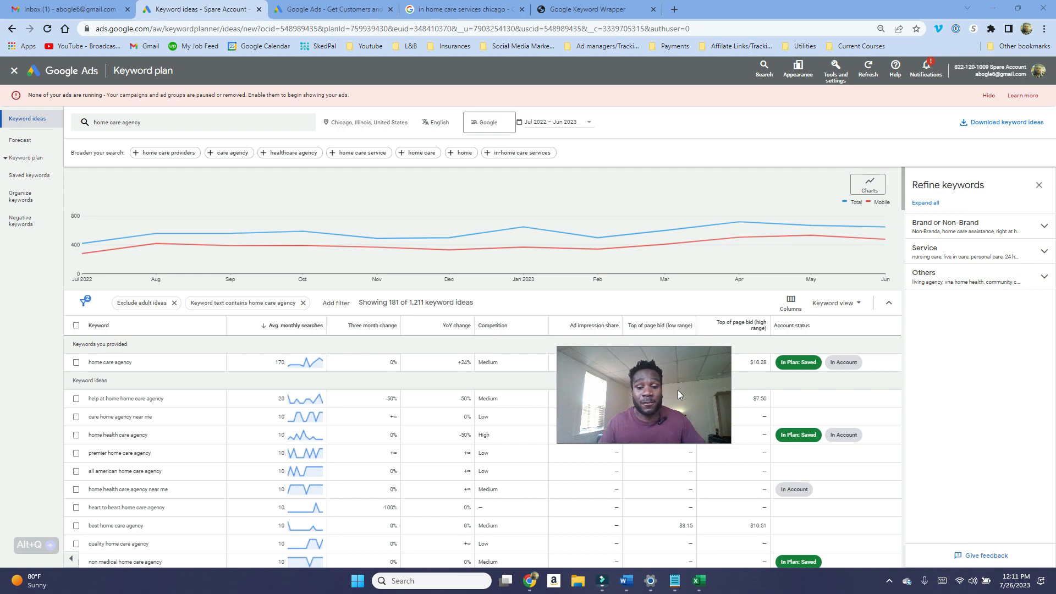
# Step: Search keyword ideas for "companion home care" and remove the home care agency keyword-text filter
pyautogui.click(182, 122)
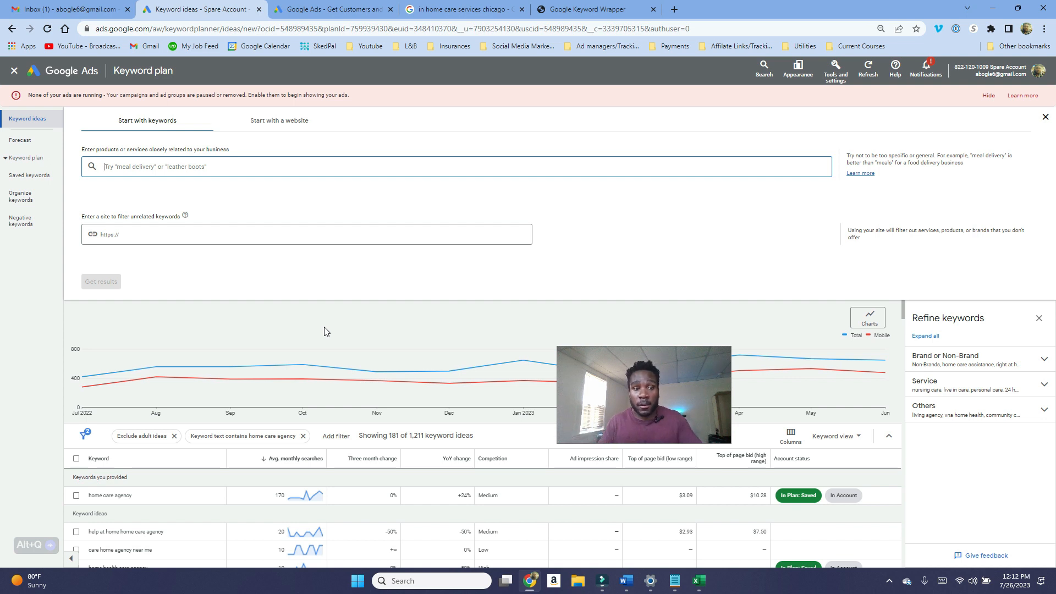
pyautogui.write('compan')
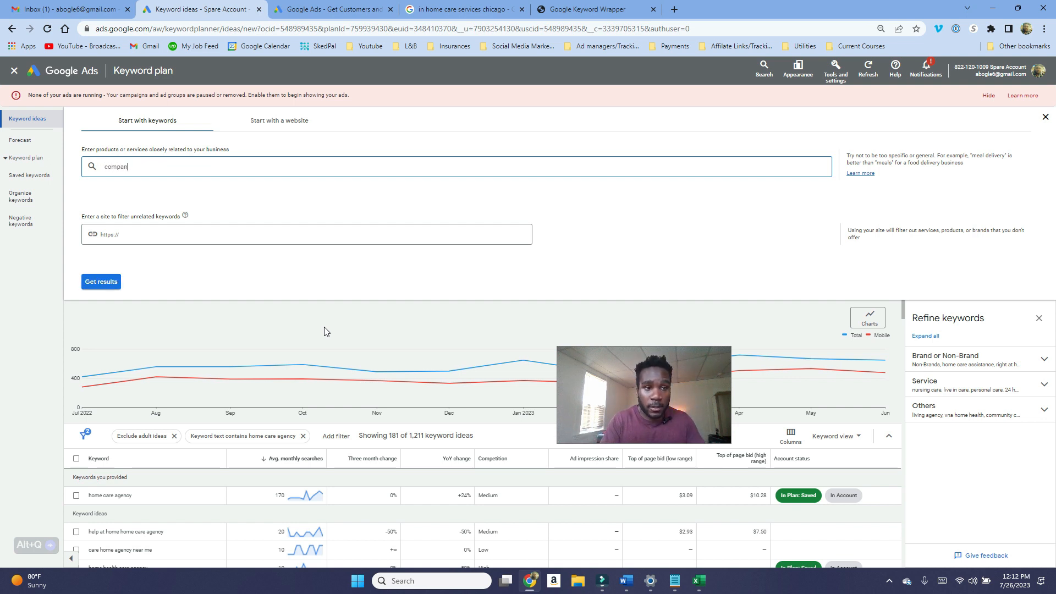
pyautogui.write('ion home care')
pyautogui.press('Return')
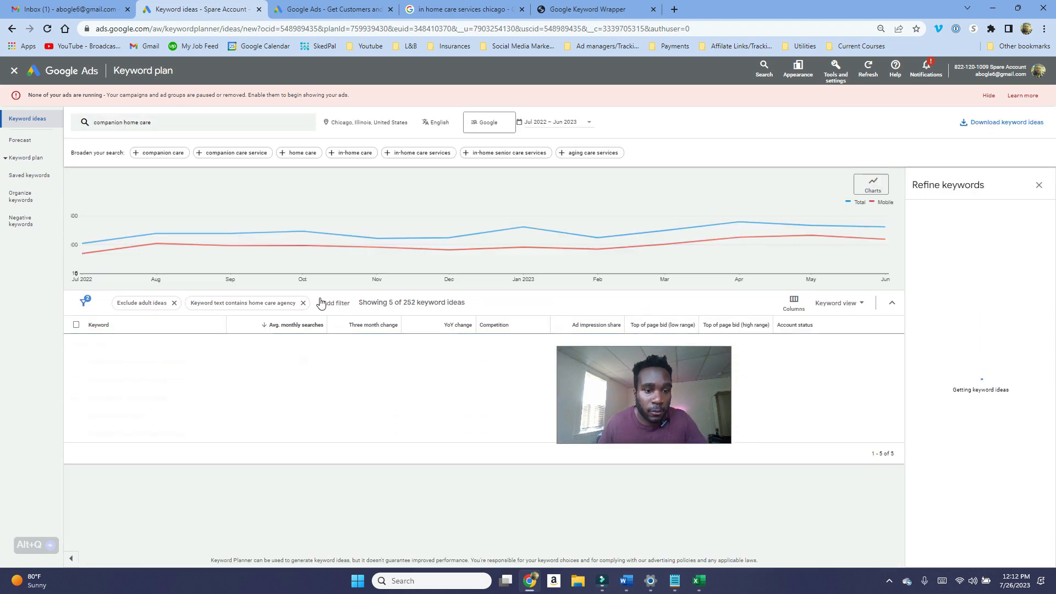
pyautogui.click(302, 303)
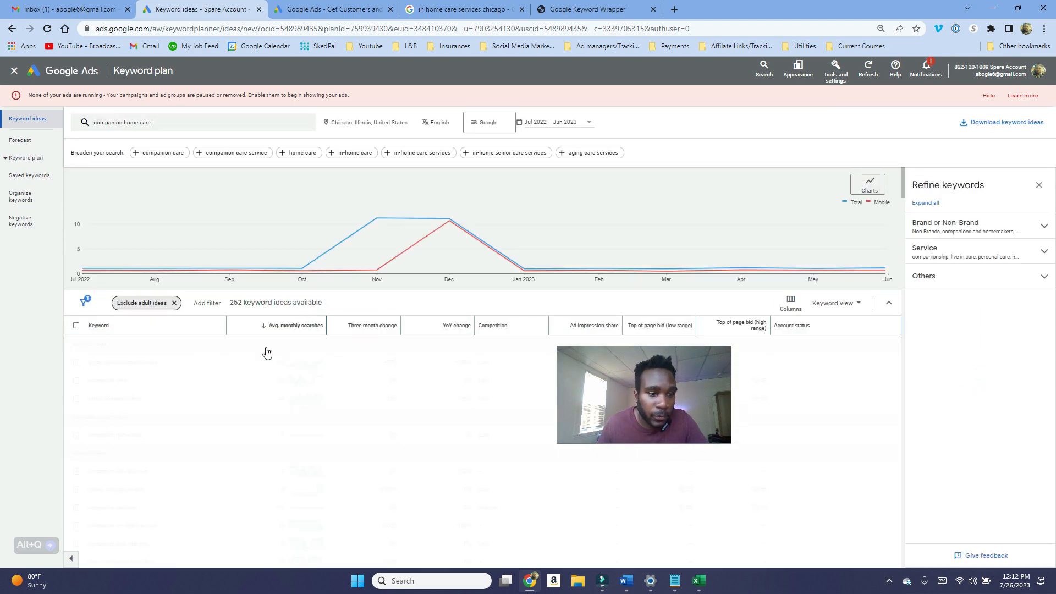
# Step: Scroll through the companion home care keyword ideas to examine their search volumes and bids
pyautogui.scroll(-1, 150, 361)
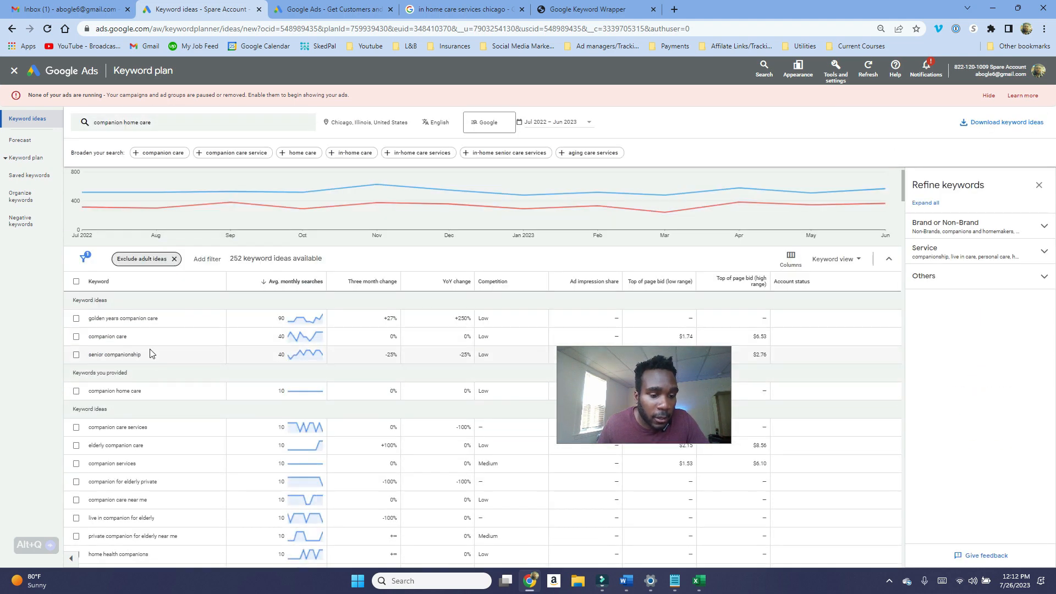
pyautogui.scroll(-1, 150, 354)
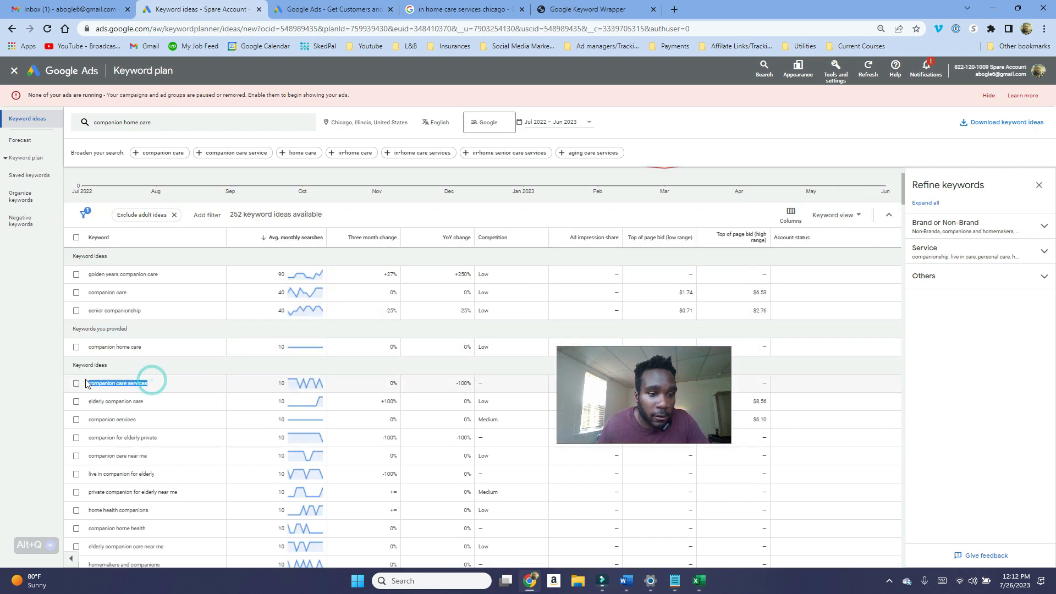
pyautogui.scroll(-1, 127, 380)
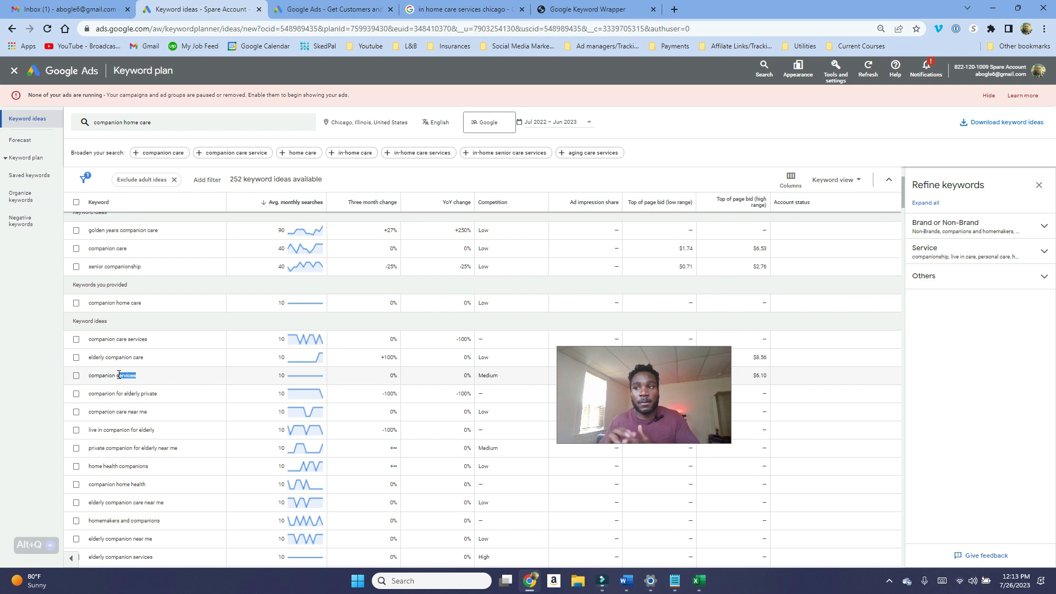
pyautogui.scroll(3, 799, 220)
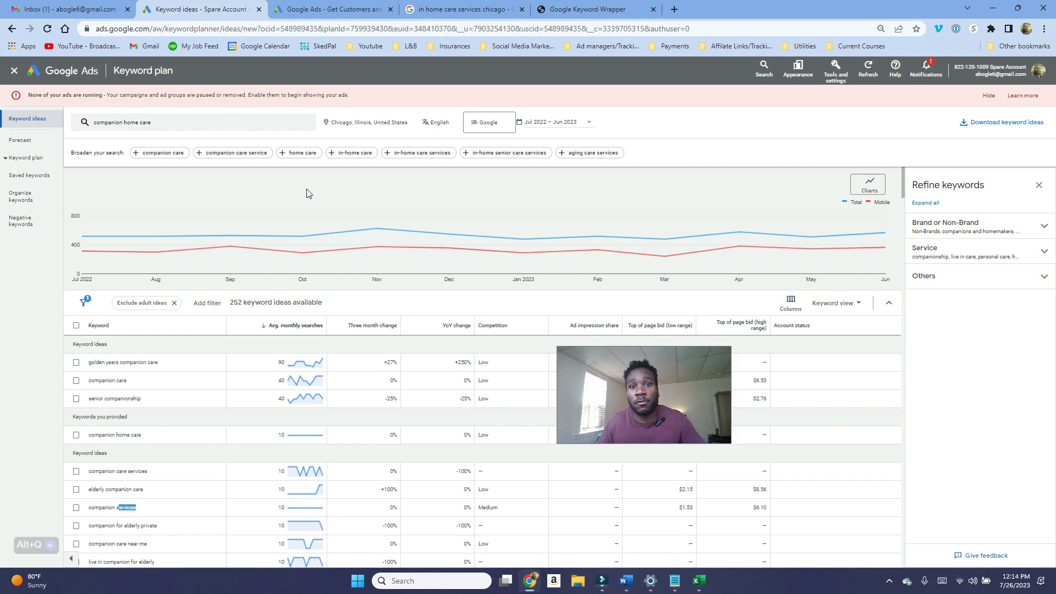
# Step: Leave the Keyword Planner and open the Local Business Campaign overview
pyautogui.click(14, 70)
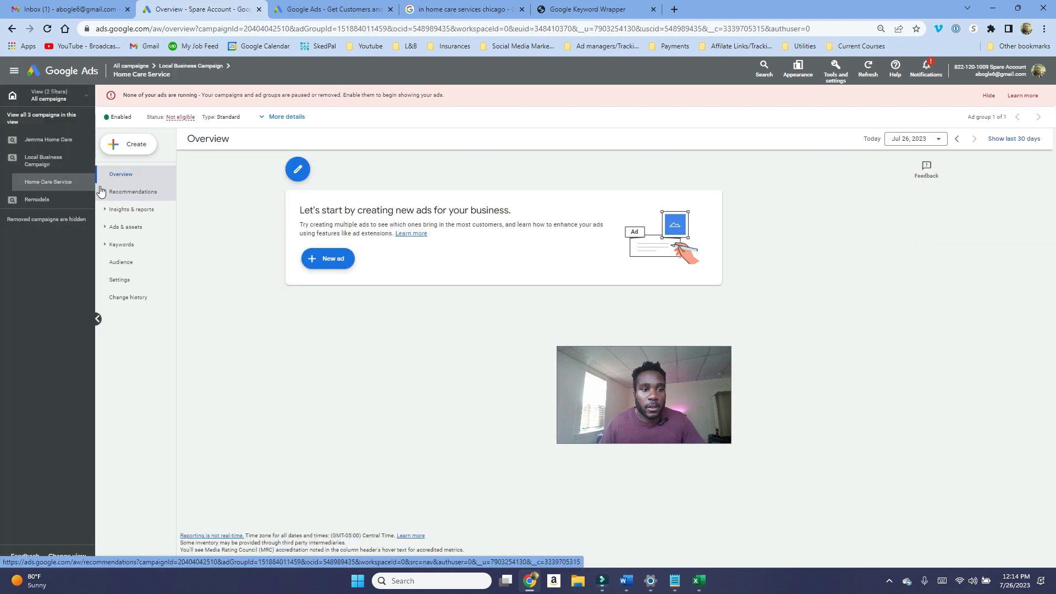
pyautogui.click(45, 161)
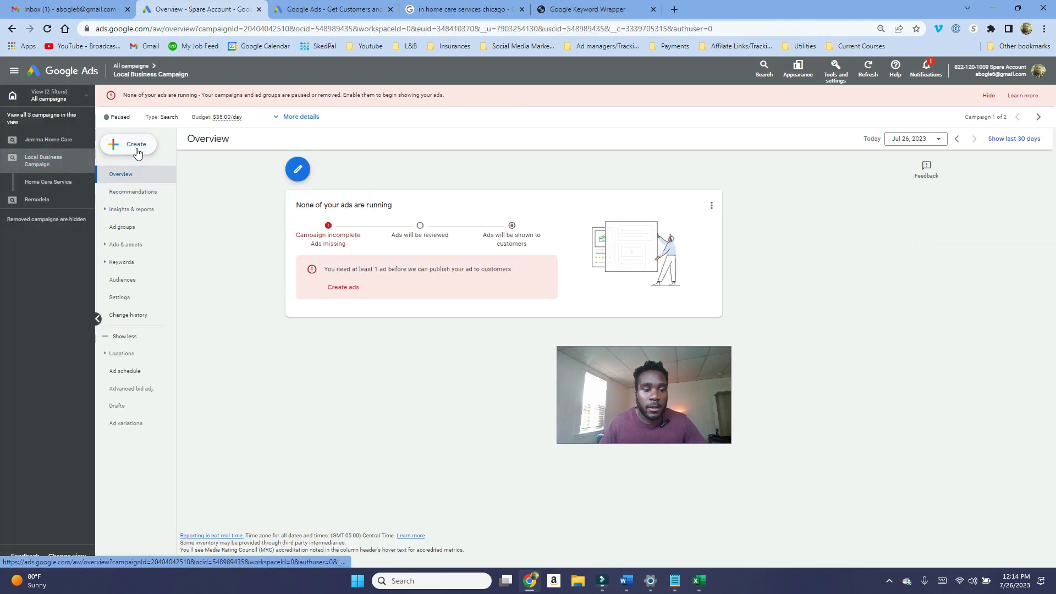
# Step: Start creating a new ad group in the Local Business Campaign
pyautogui.click(136, 150)
pyautogui.click(130, 184)
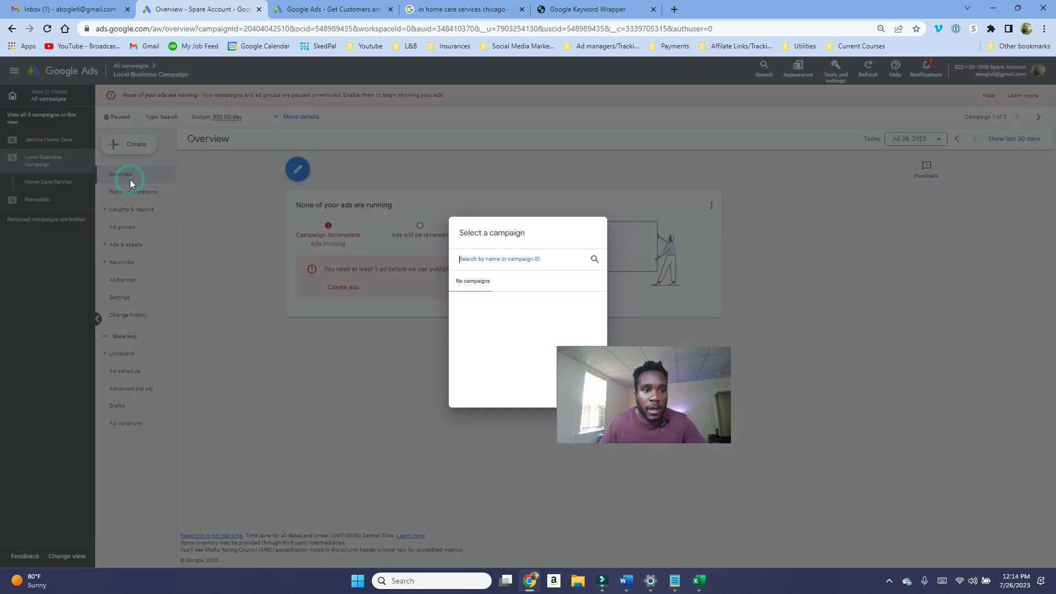
pyautogui.click(496, 325)
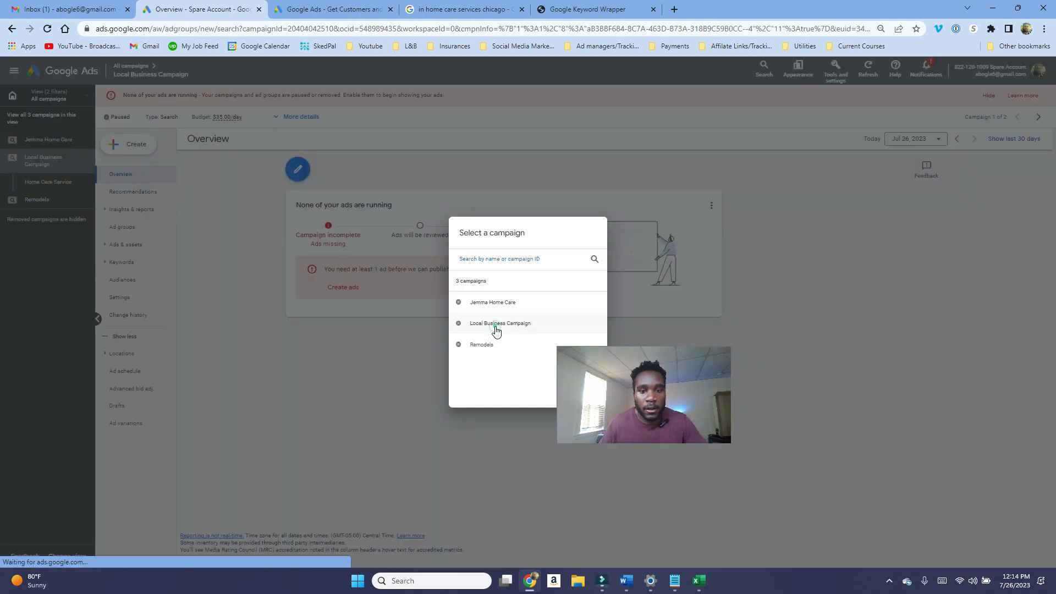
# Step: Copy the four home care keywords from the Excel sheet and minimize the spreadsheet
pyautogui.click(694, 586)
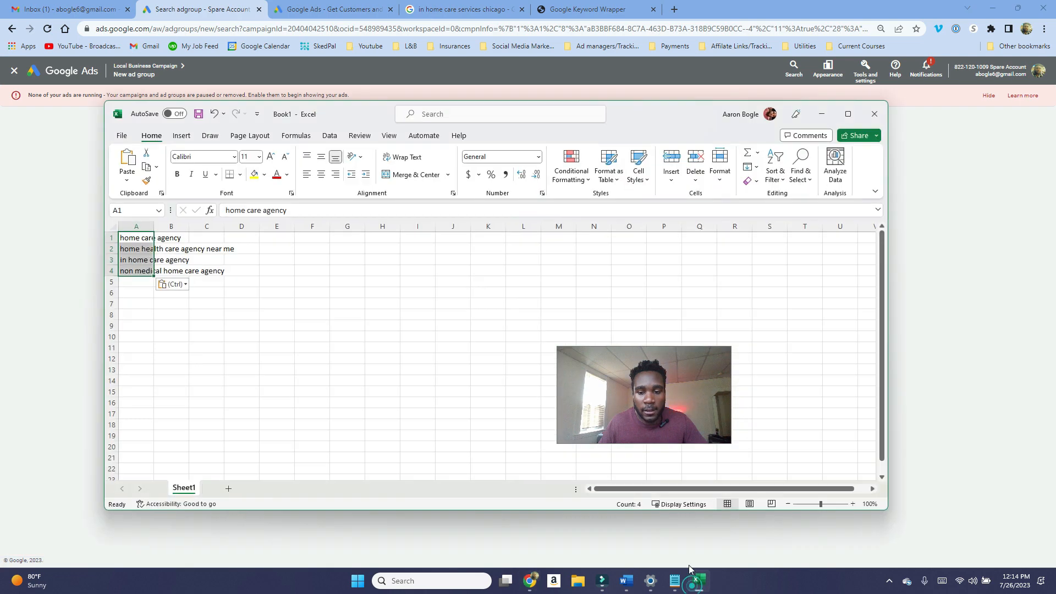
pyautogui.rightClick(158, 274)
pyautogui.click(172, 246)
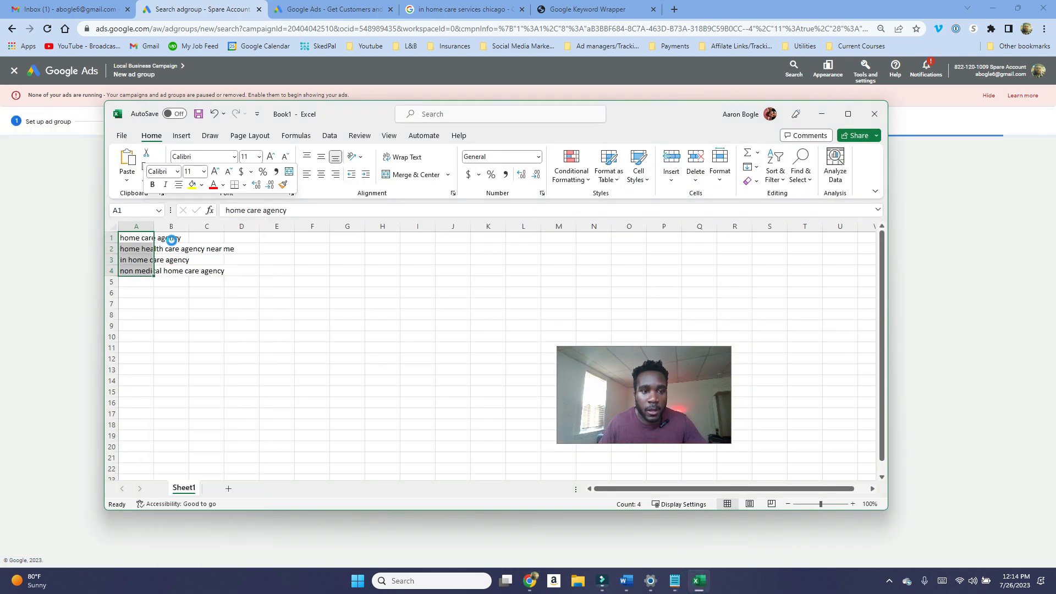
pyautogui.click(821, 114)
# Step: Reset the keyword wrapper form and paste the copied keywords into Enter Keywords
pyautogui.click(584, 10)
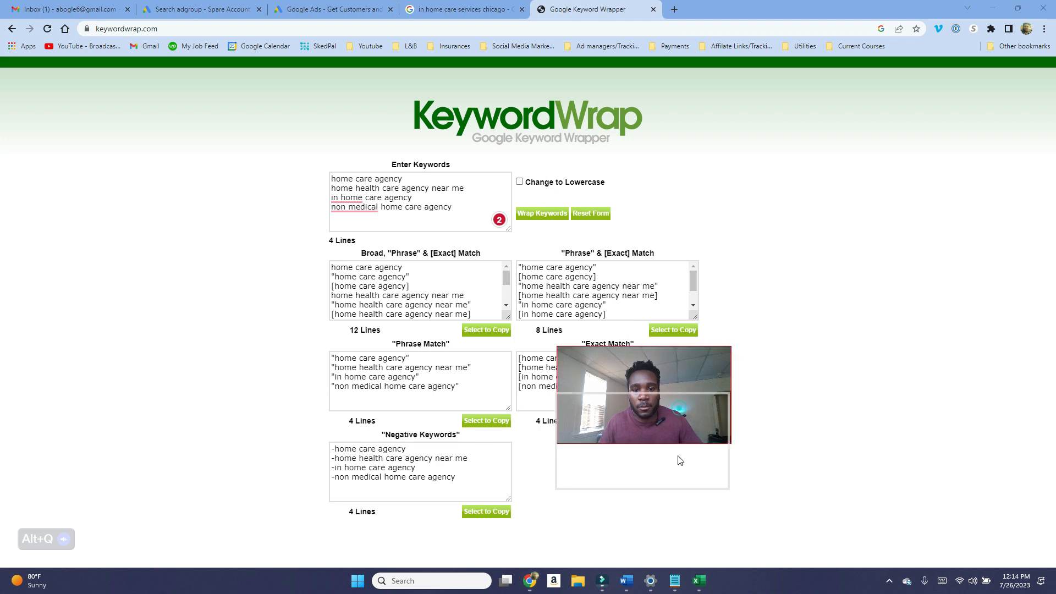
pyautogui.click(679, 408)
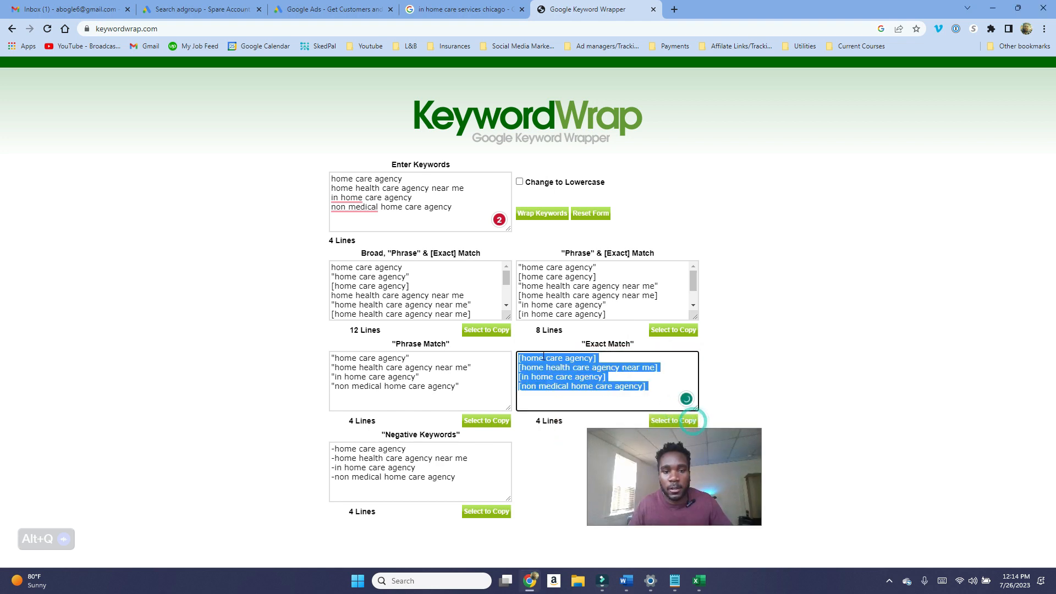
pyautogui.click(591, 213)
pyautogui.click(432, 207)
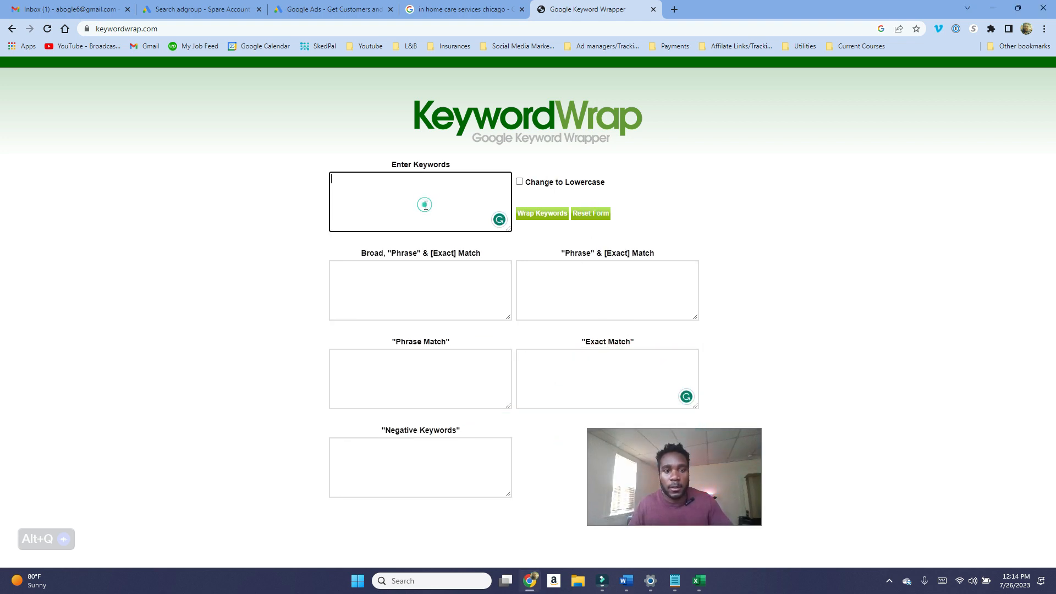
pyautogui.hotkey('ctrl', 'v')
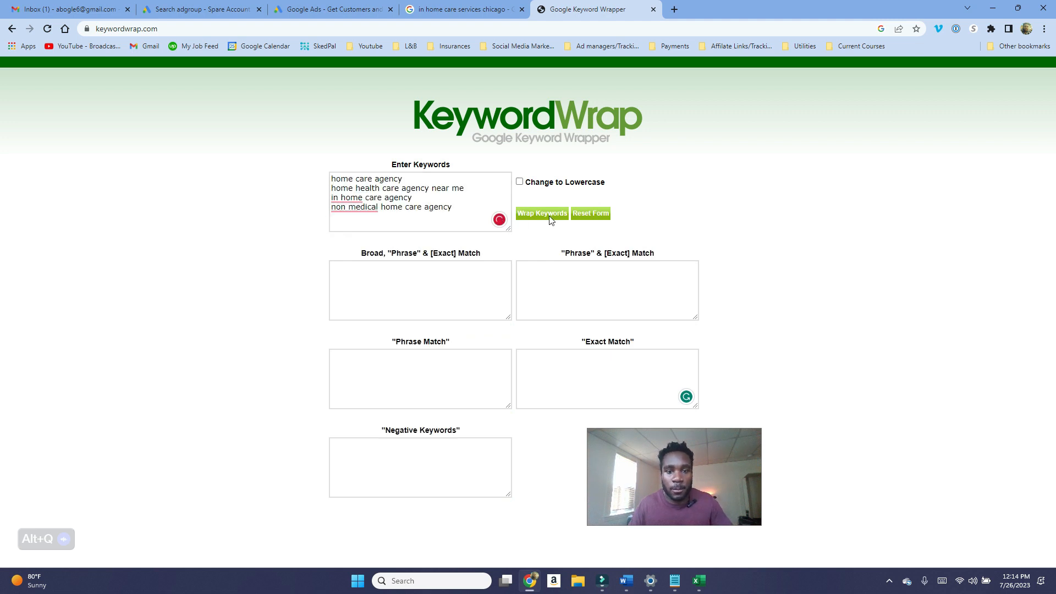
# Step: Wrap the keywords and copy the resulting Exact Match list
pyautogui.click(542, 214)
pyautogui.click(675, 421)
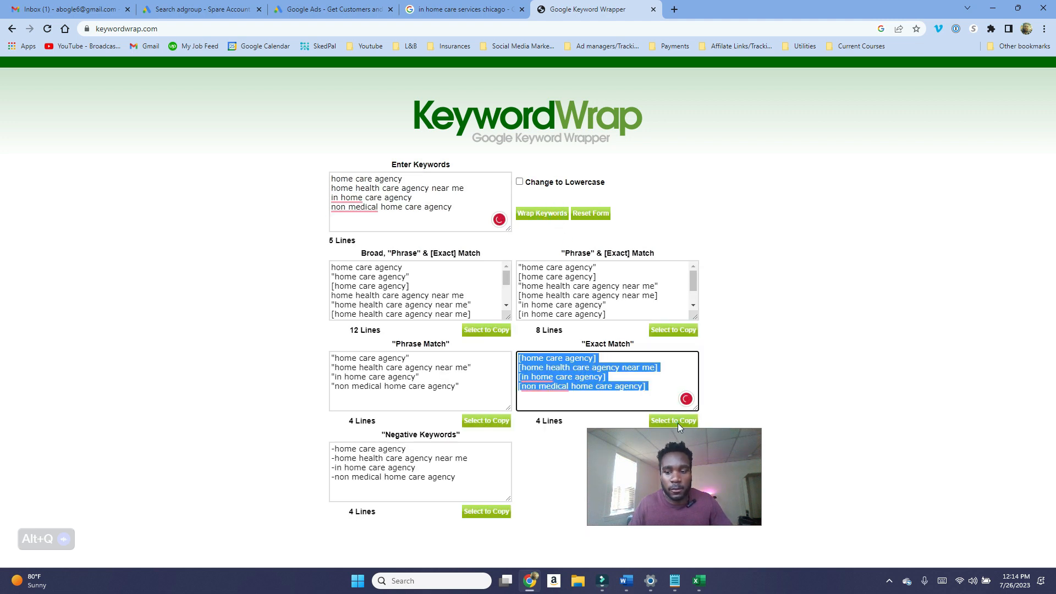
pyautogui.rightClick(563, 381)
pyautogui.click(588, 180)
# Step: Paste the exact-match keywords into the new ad group's keywords box
pyautogui.click(424, 10)
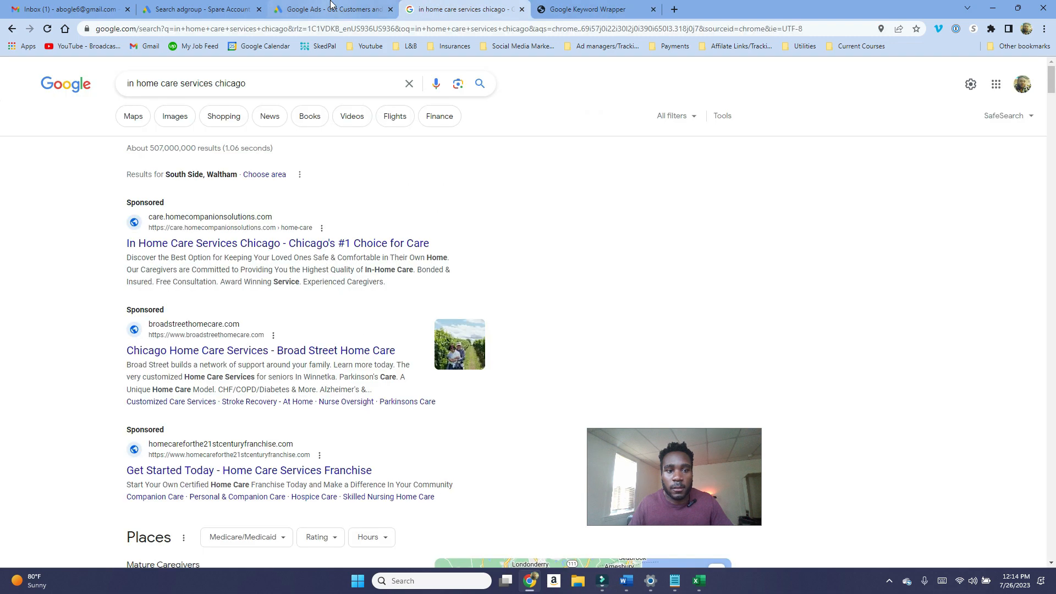
pyautogui.click(330, 9)
pyautogui.click(198, 10)
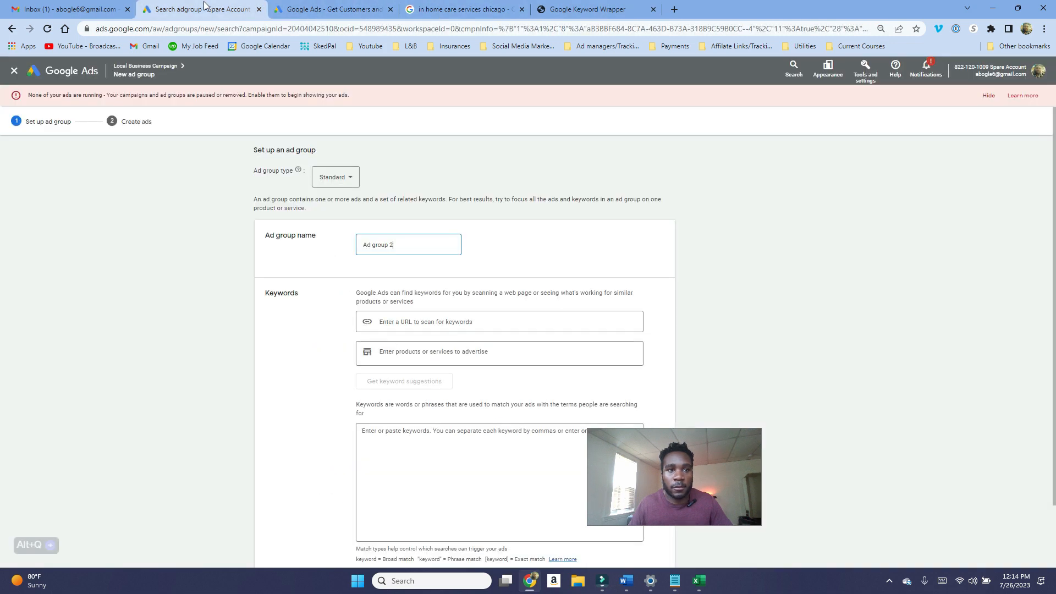
pyautogui.click(435, 455)
pyautogui.hotkey('ctrl', 'v')
# Step: Name the ad group Home care agency and save it to continue to ad creation
pyautogui.tripleClick(411, 246)
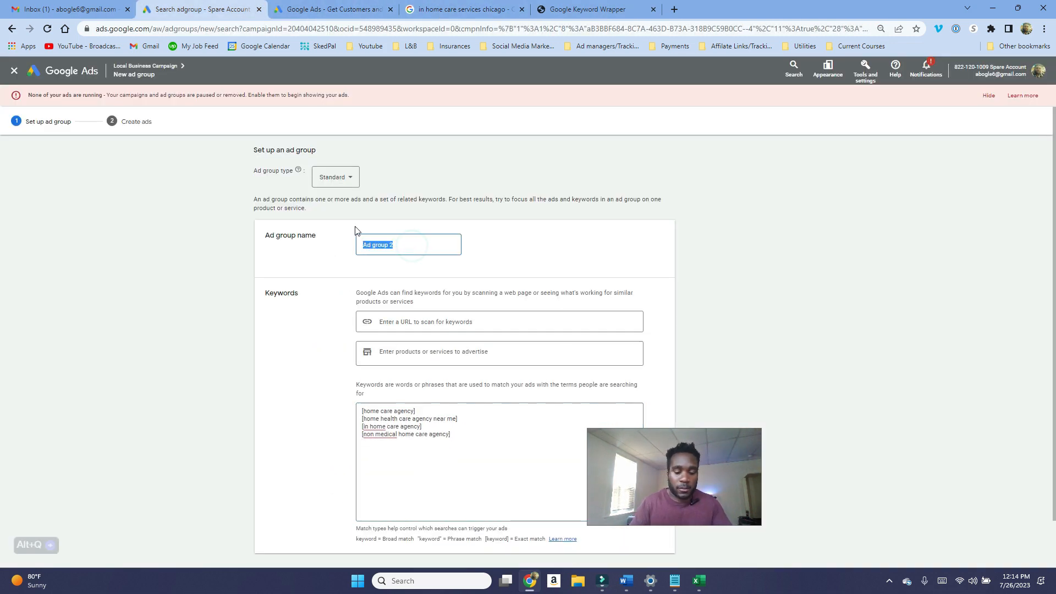
pyautogui.write('Home care agency')
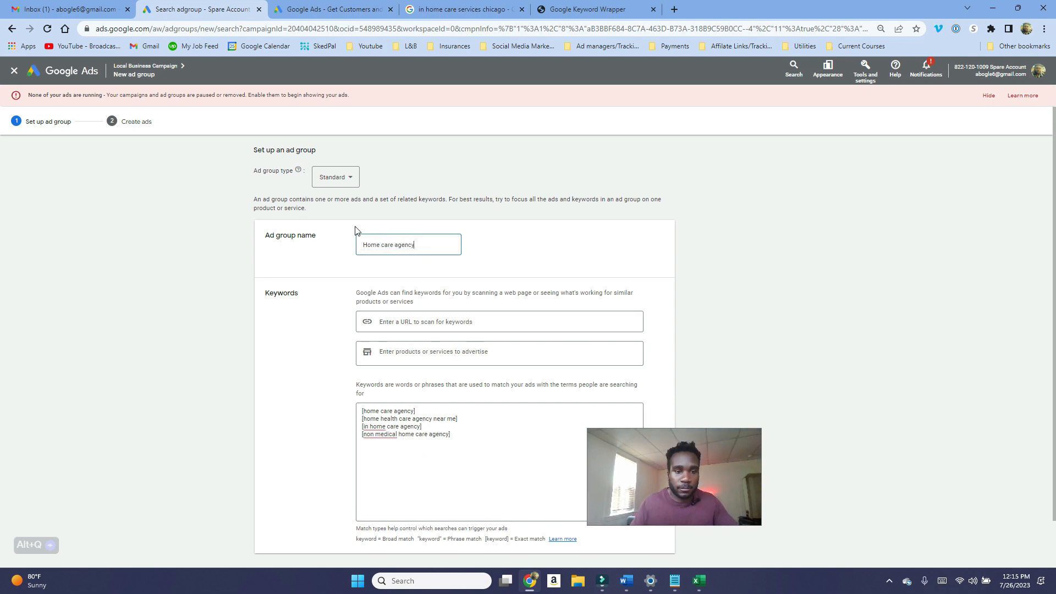
pyautogui.scroll(-1, 514, 358)
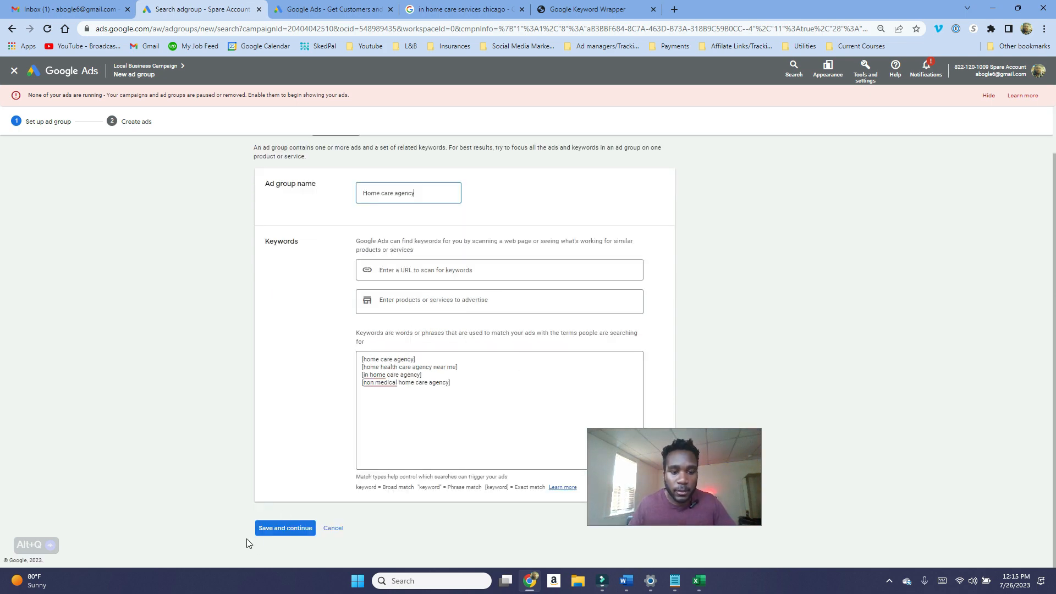
pyautogui.click(268, 529)
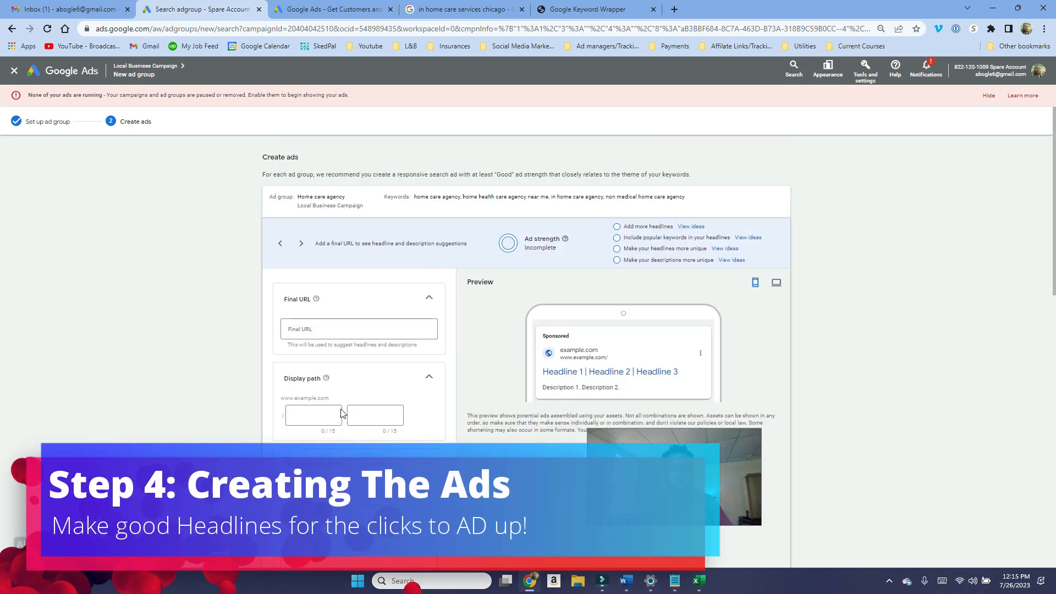
# Step: Start entering the ad's Final URL
pyautogui.click(317, 333)
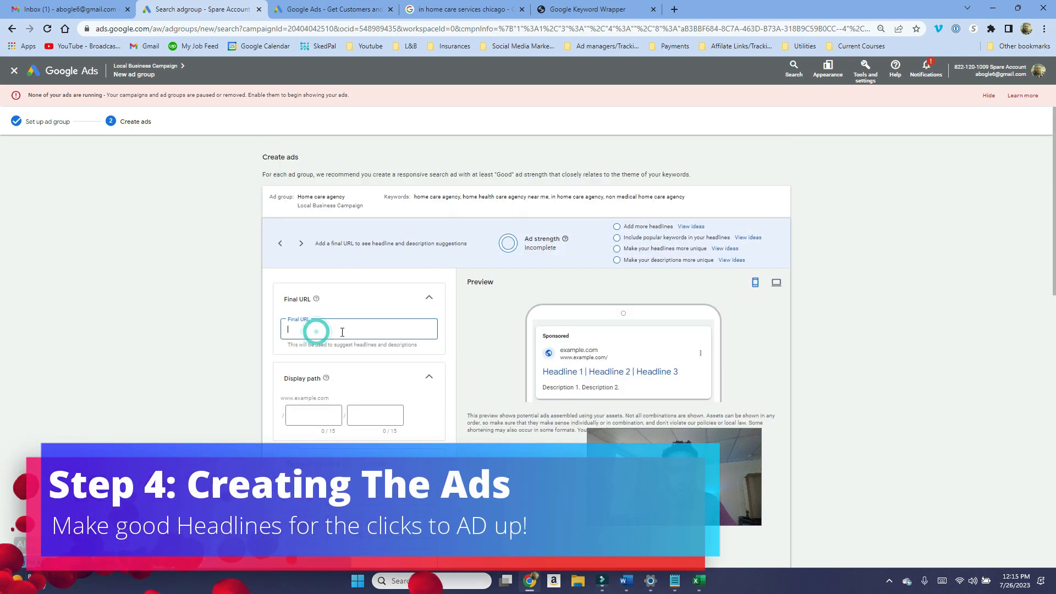
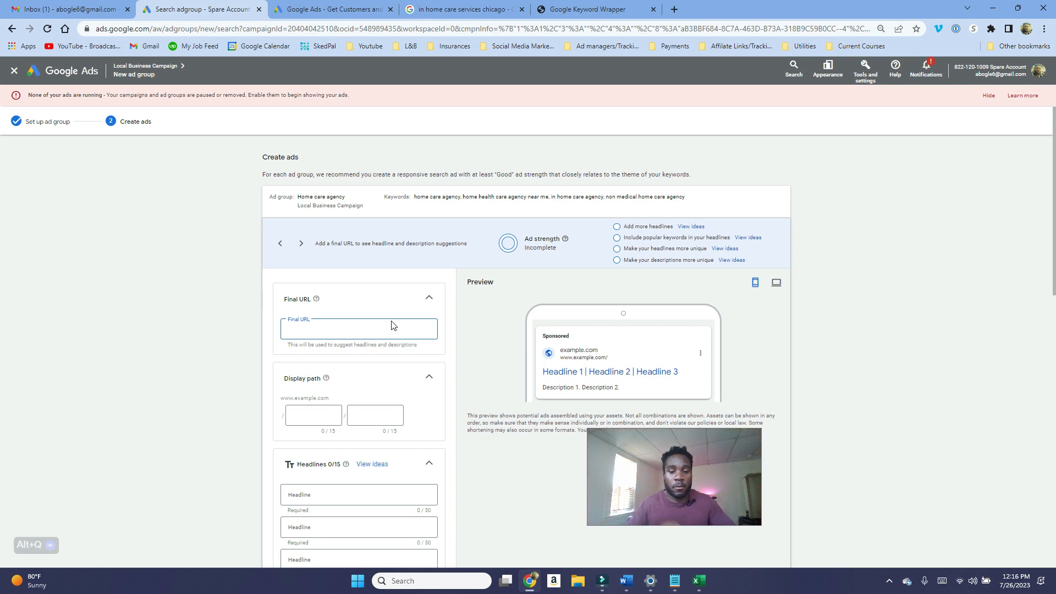
pyautogui.write('ww')
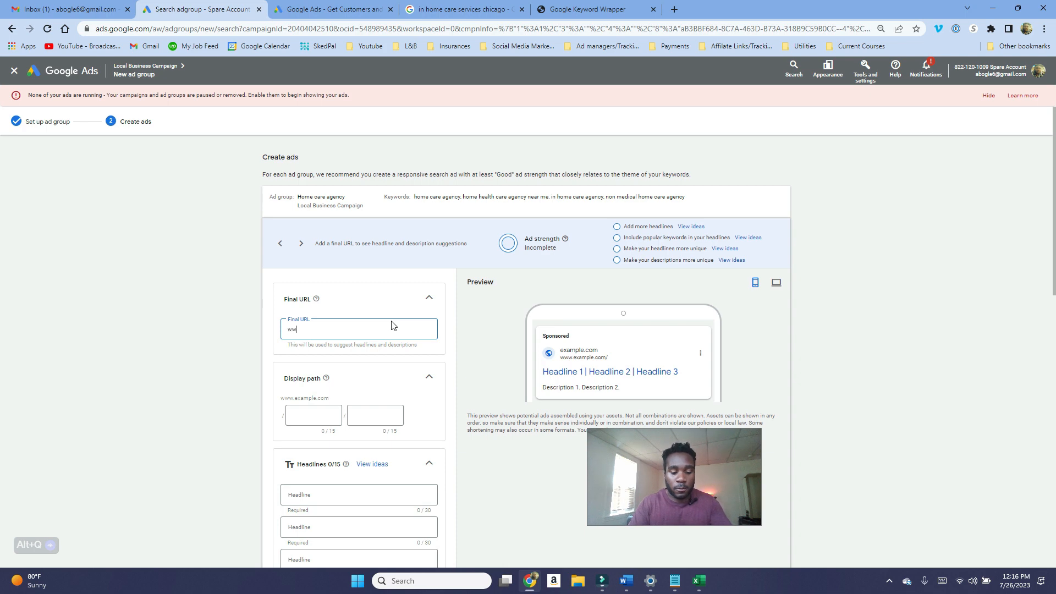
pyautogui.write('w.google.com')
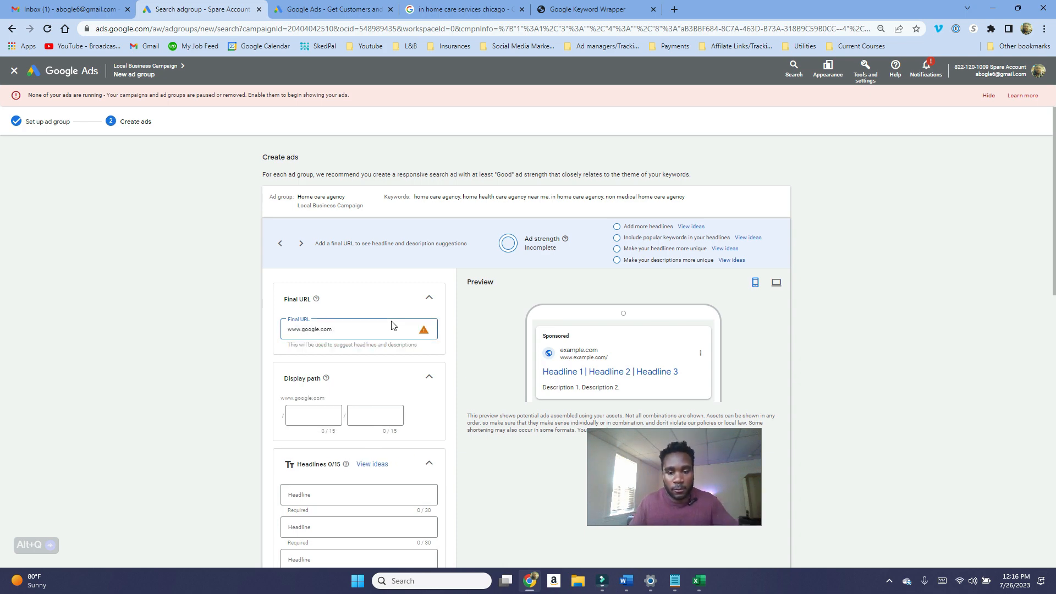
pyautogui.scroll(-1, 392, 325)
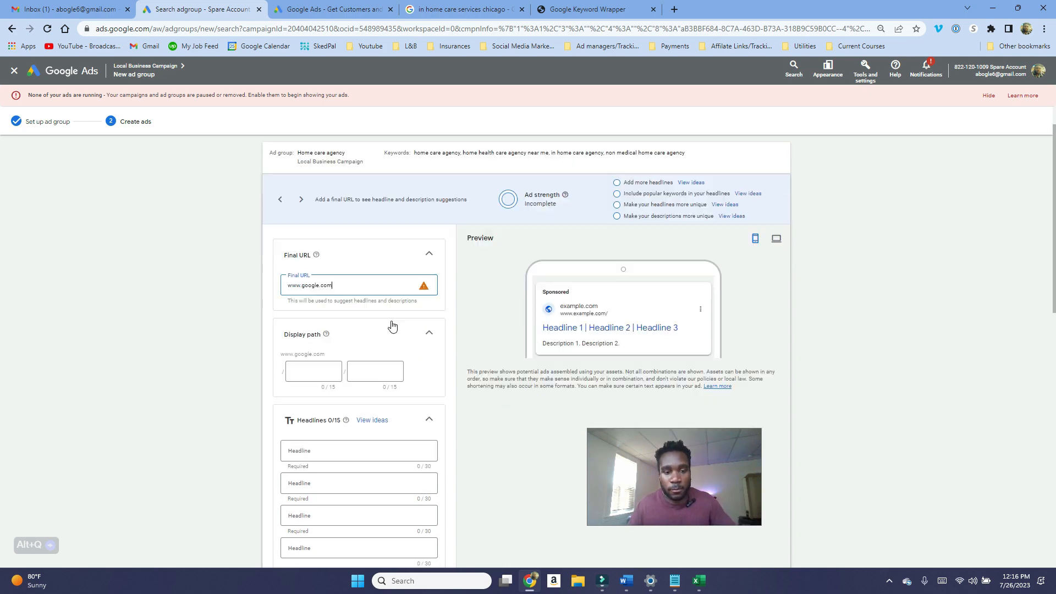
# Step: Set the ad's display path to homecareagency and IL
pyautogui.click(323, 371)
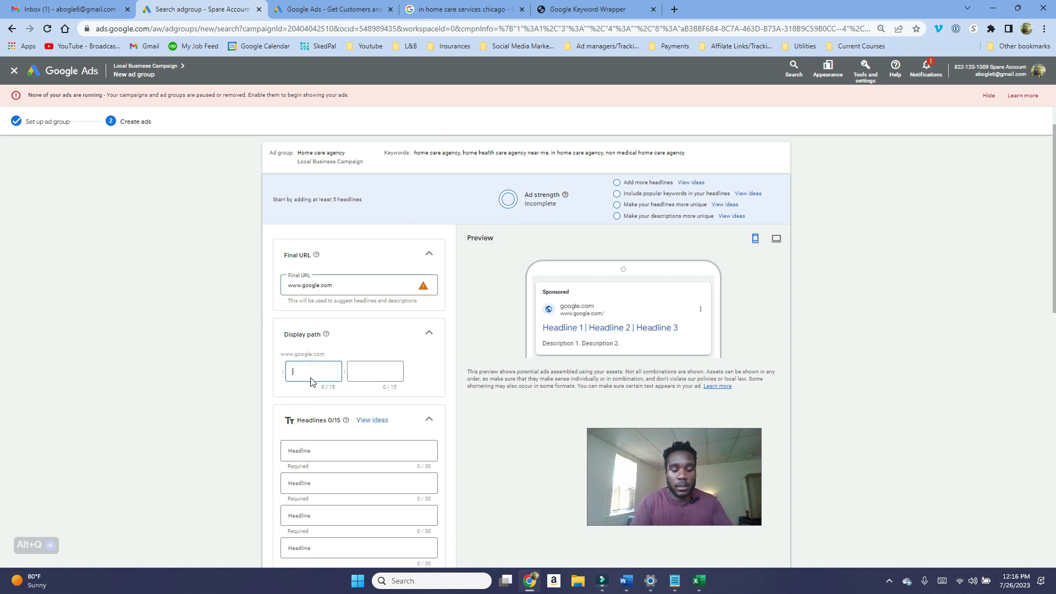
pyautogui.write('homecare')
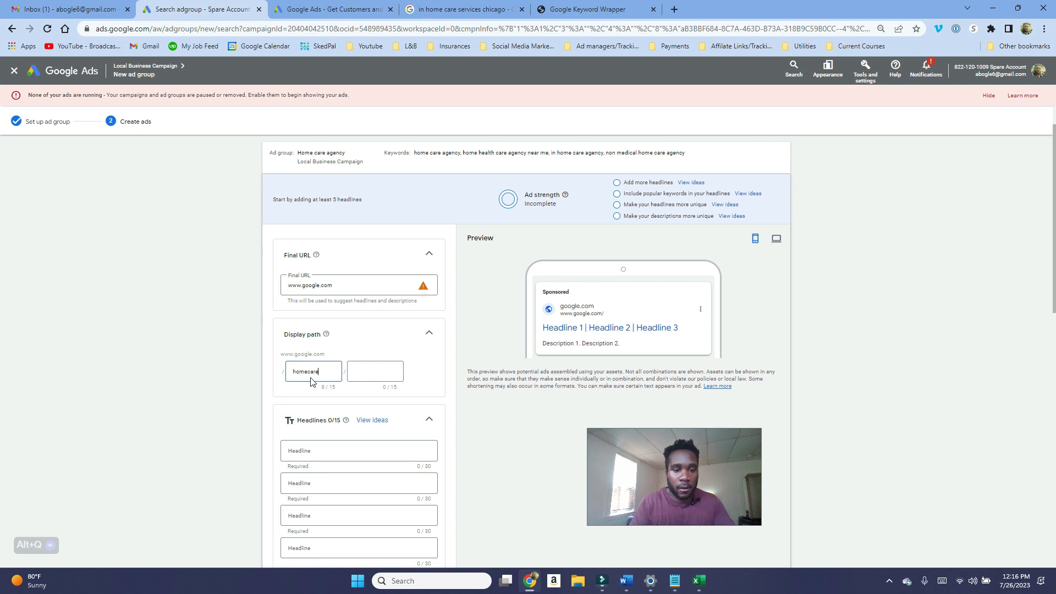
pyautogui.write('agency')
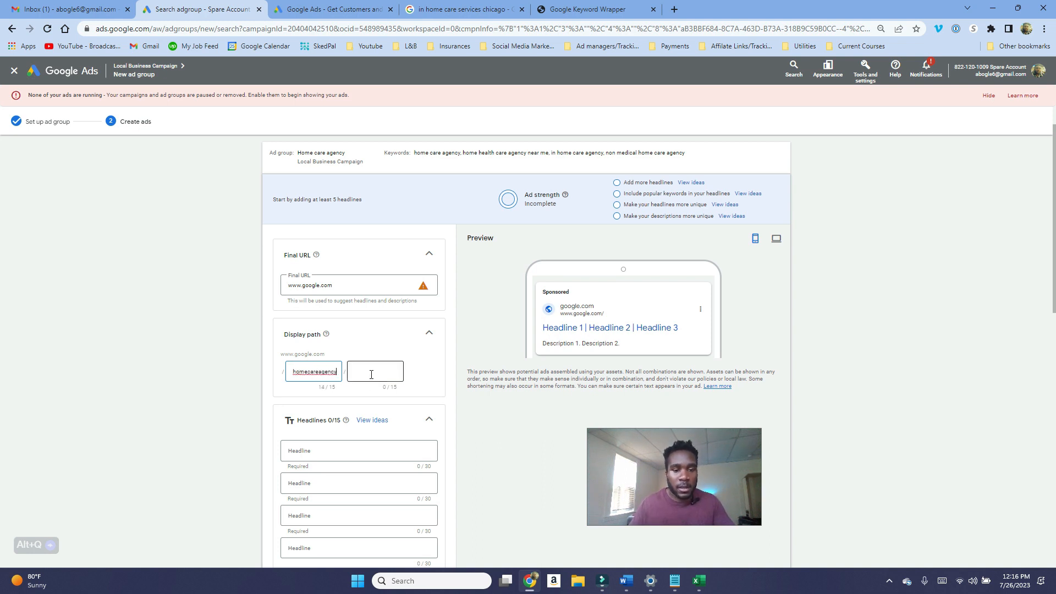
pyautogui.click(371, 374)
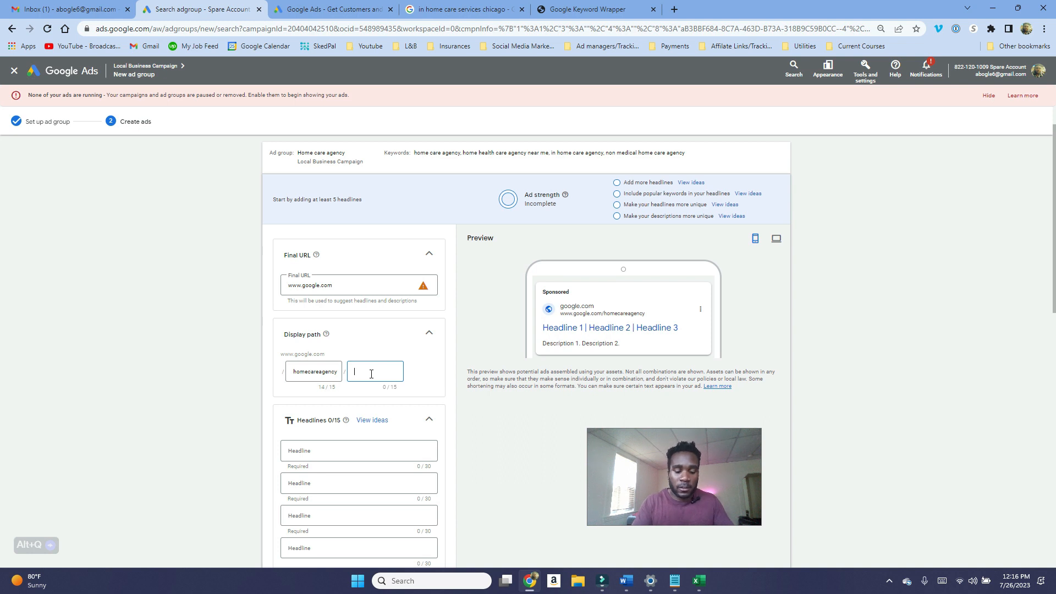
pyautogui.write('IL')
# Step: Examine the ad's headline and description fields
pyautogui.scroll(-1, 385, 385)
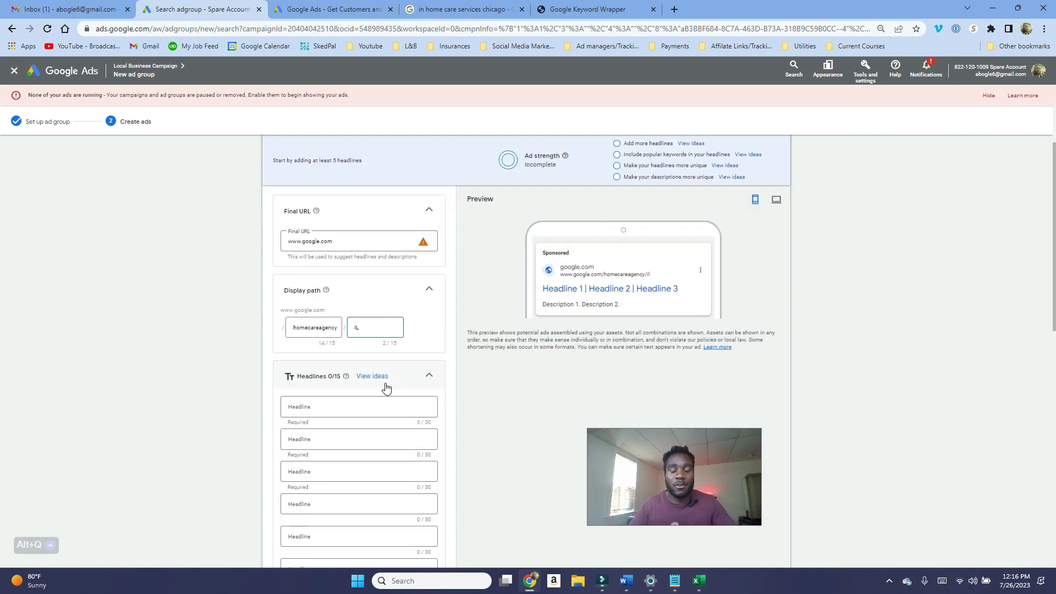
pyautogui.scroll(-10, 386, 388)
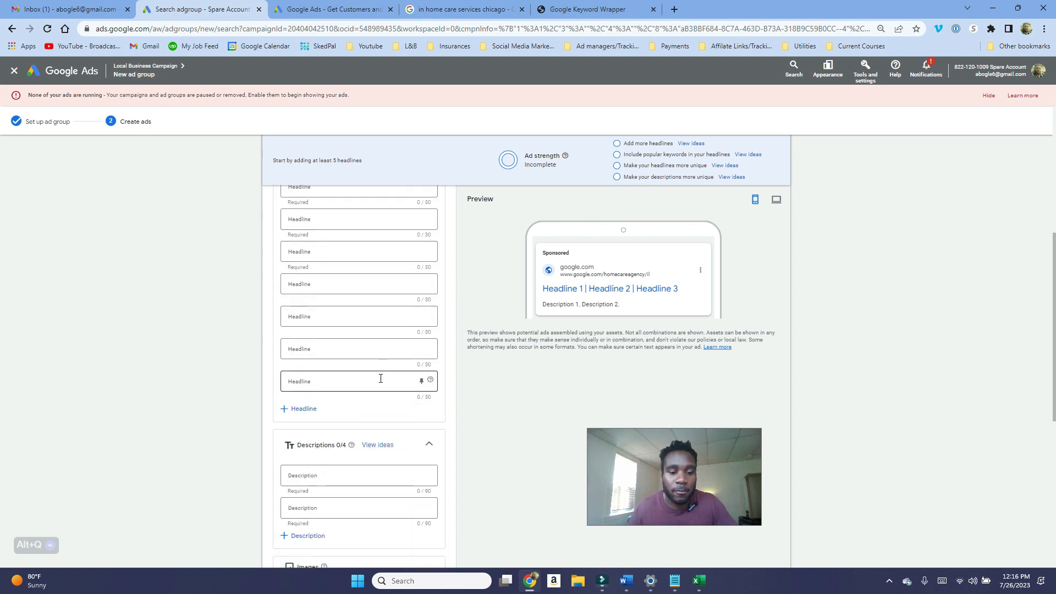
pyautogui.scroll(4, 372, 383)
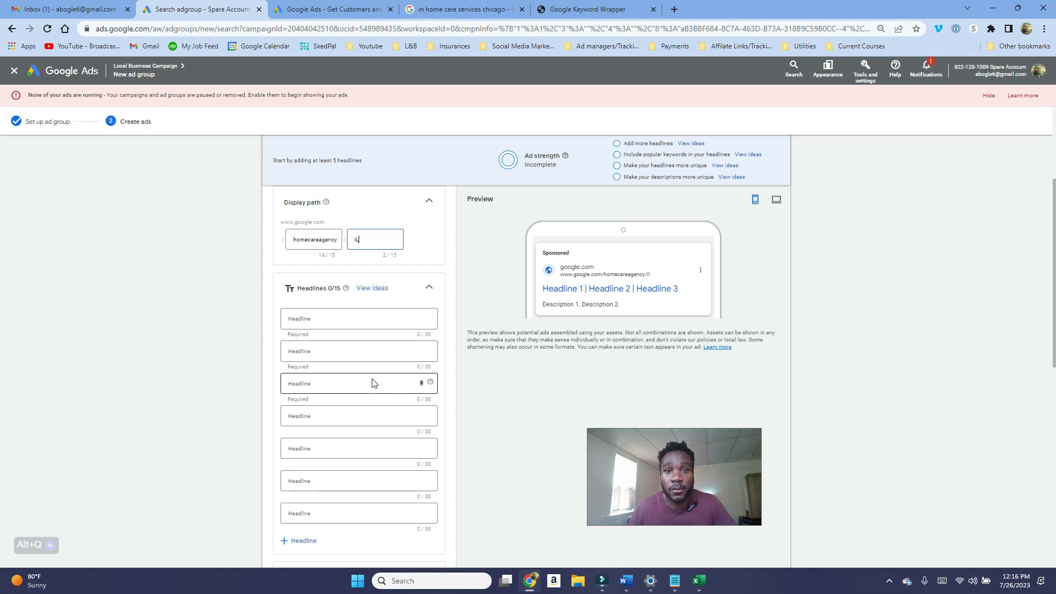
pyautogui.scroll(-1, 373, 384)
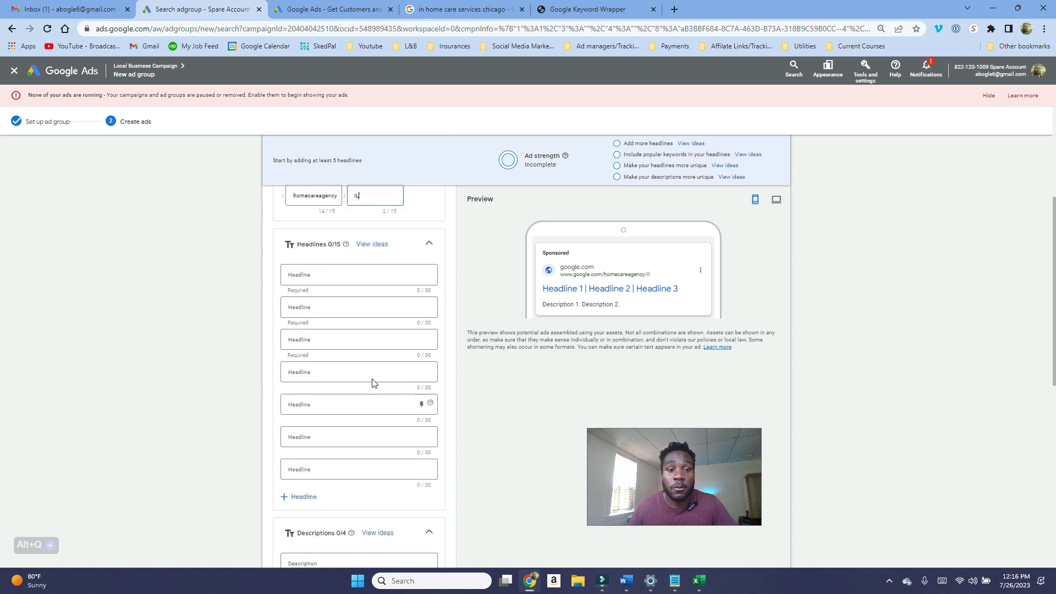
pyautogui.scroll(2, 372, 384)
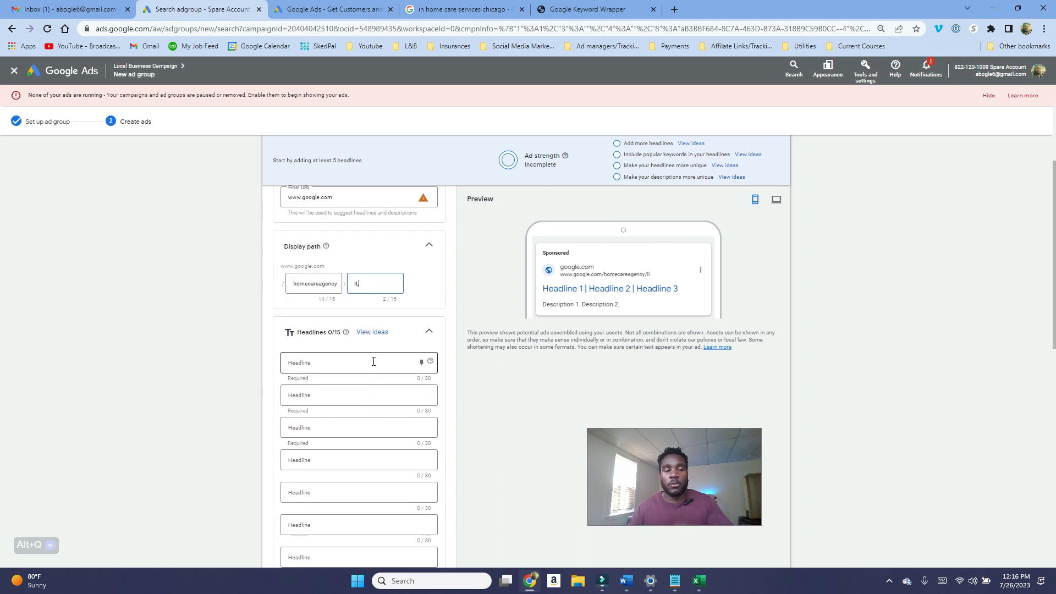
pyautogui.scroll(-6, 374, 361)
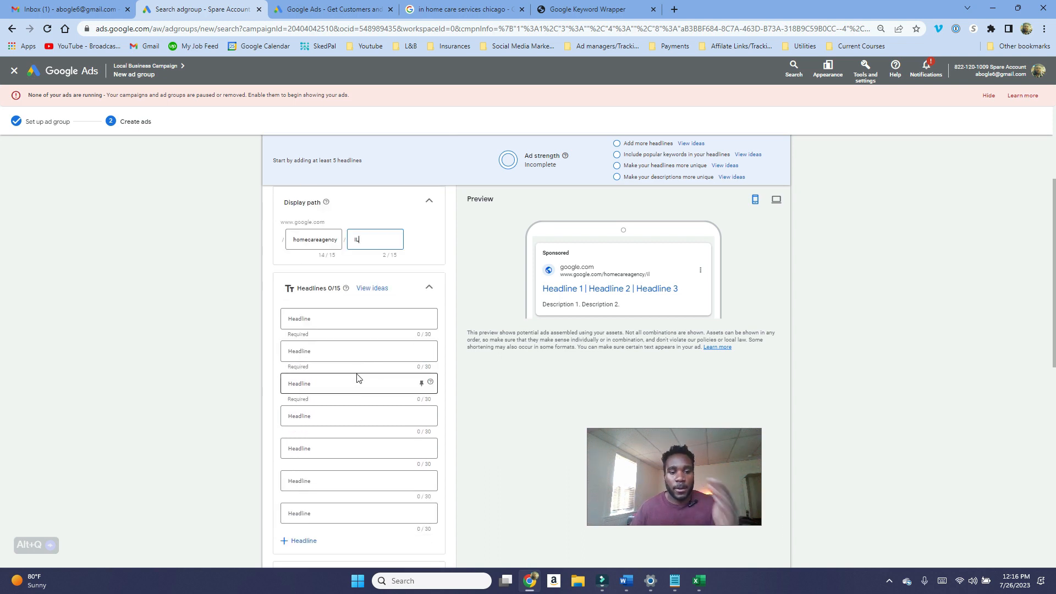
pyautogui.scroll(6, 355, 393)
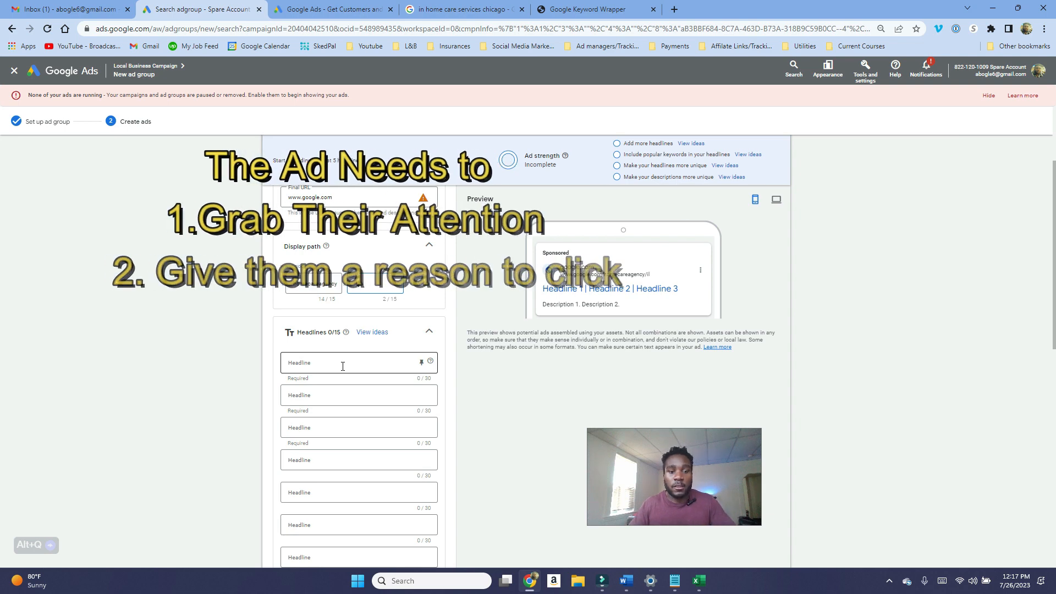
pyautogui.scroll(3, 347, 370)
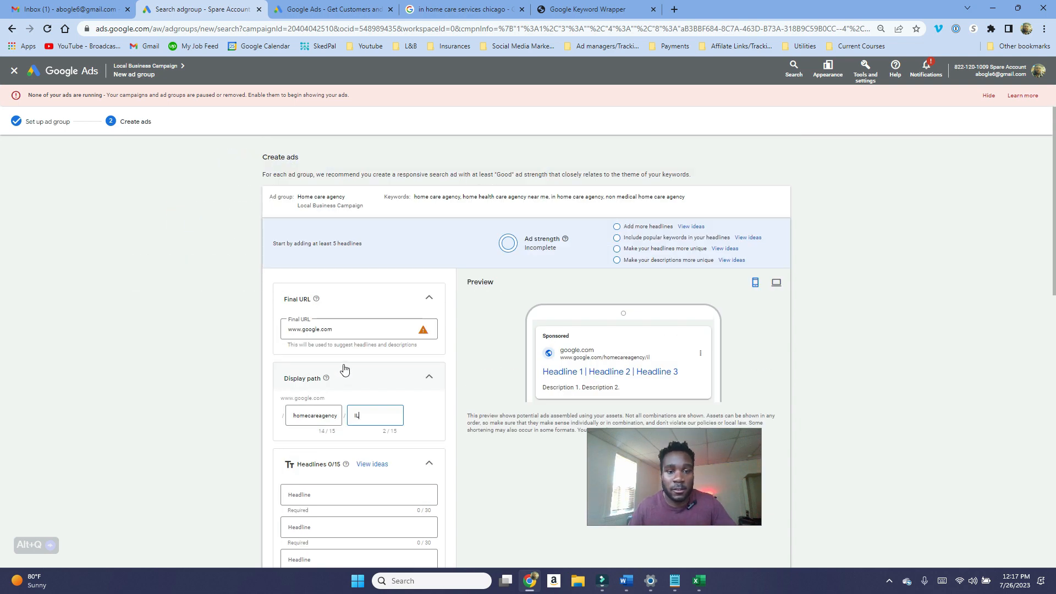
pyautogui.scroll(-1, 358, 407)
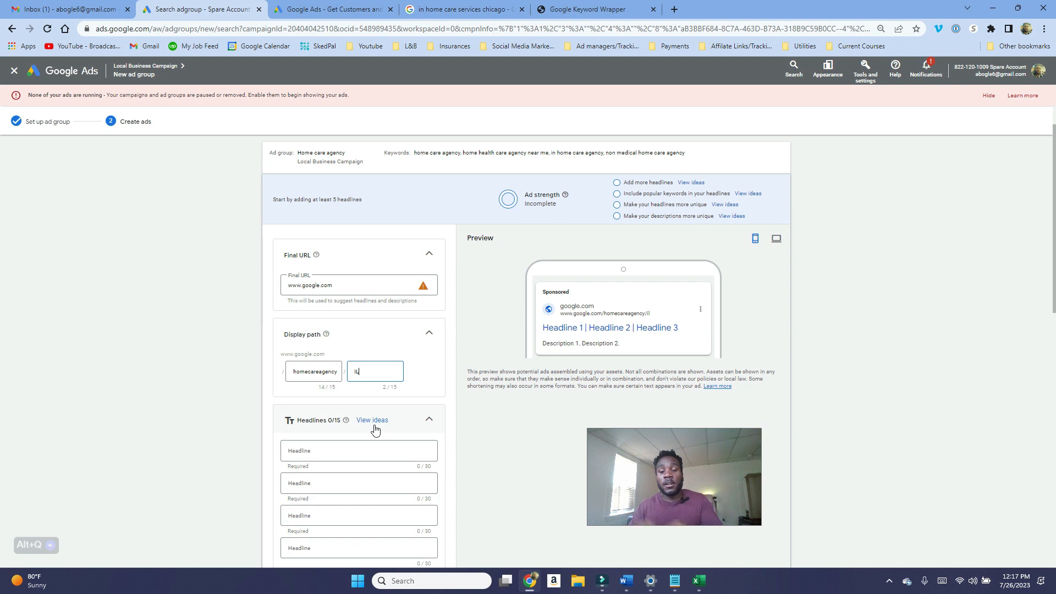
# Step: Enter Chicago Home Care Agency as the first headline
pyautogui.click(358, 449)
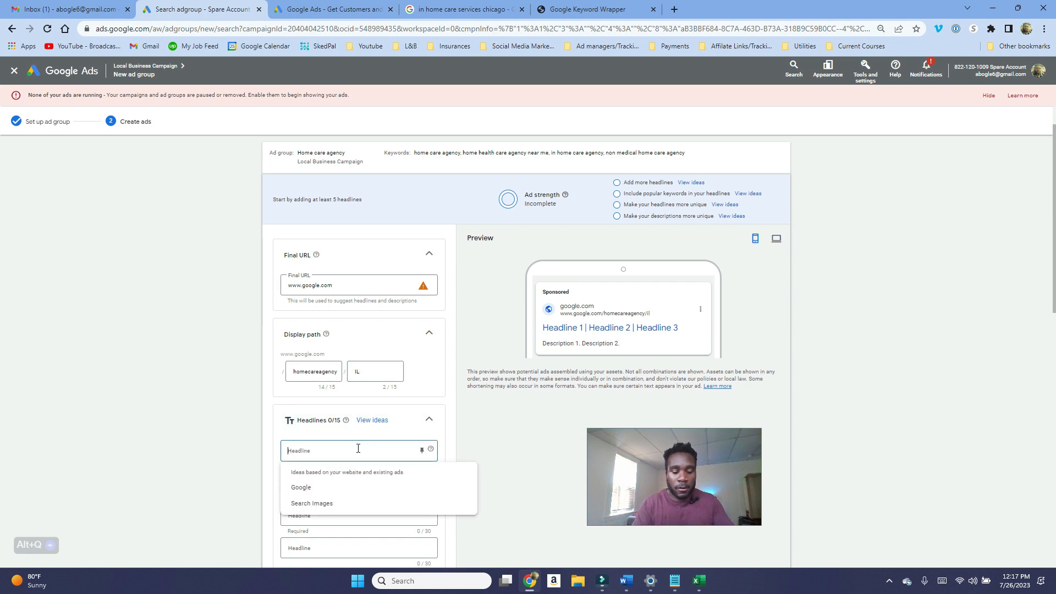
pyautogui.write('Chicago H')
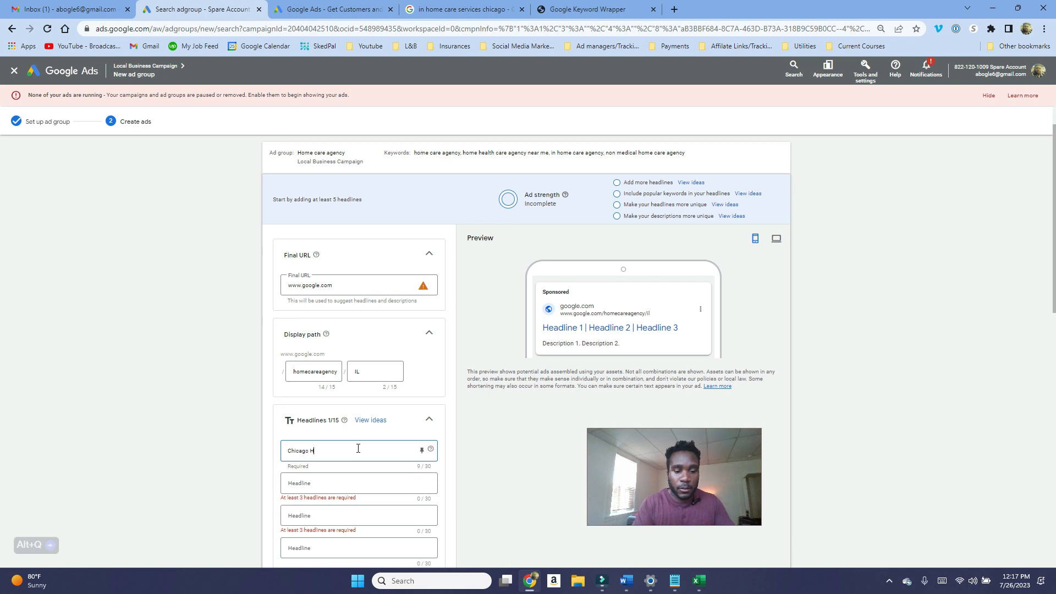
pyautogui.write('ome Care Agency')
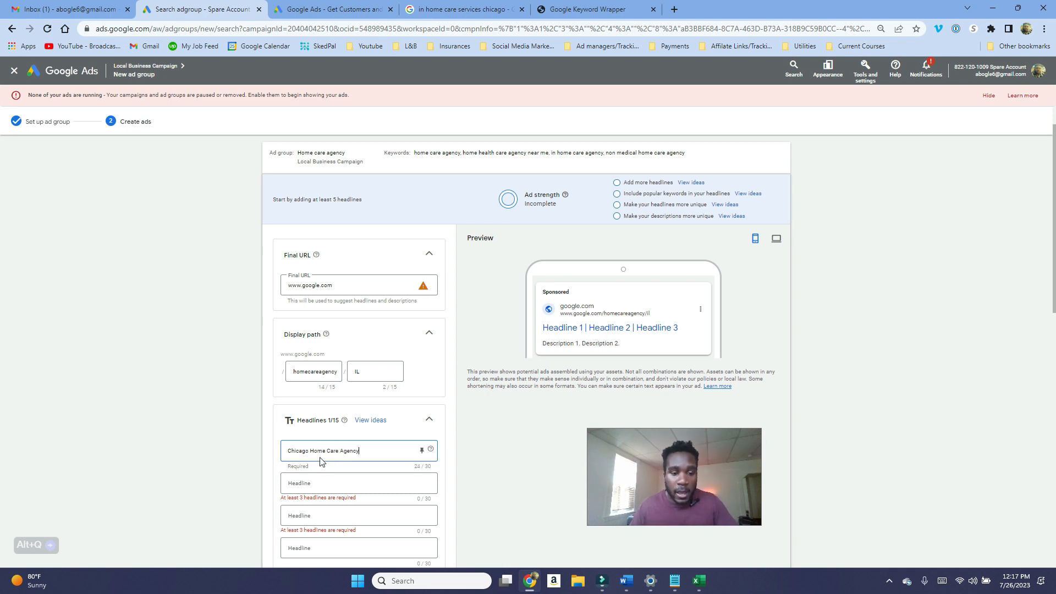
pyautogui.click(290, 452)
pyautogui.write('Best')
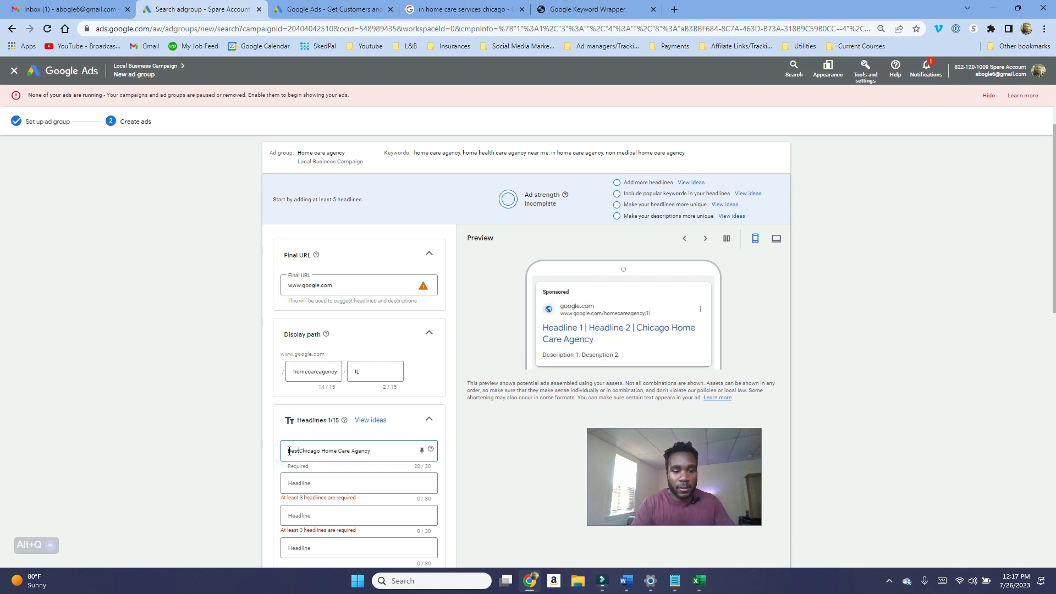
pyautogui.press('BackSpace')
pyautogui.press('BackSpace')
pyautogui.press('BackSpace')
pyautogui.press('BackSpace')
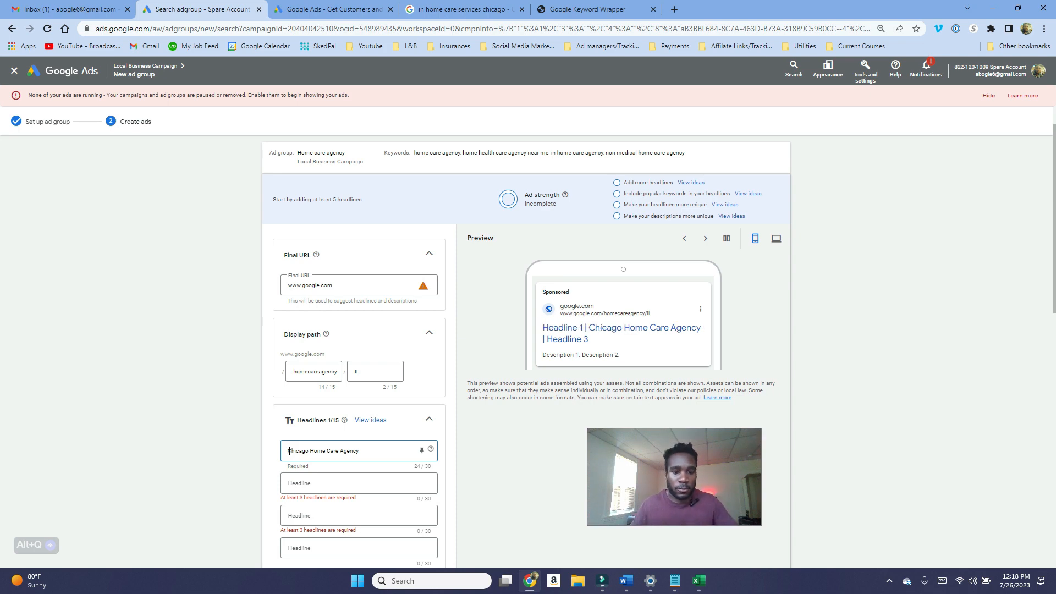
# Step: Enter Get an instant quote as the second headline
pyautogui.scroll(-2, 365, 478)
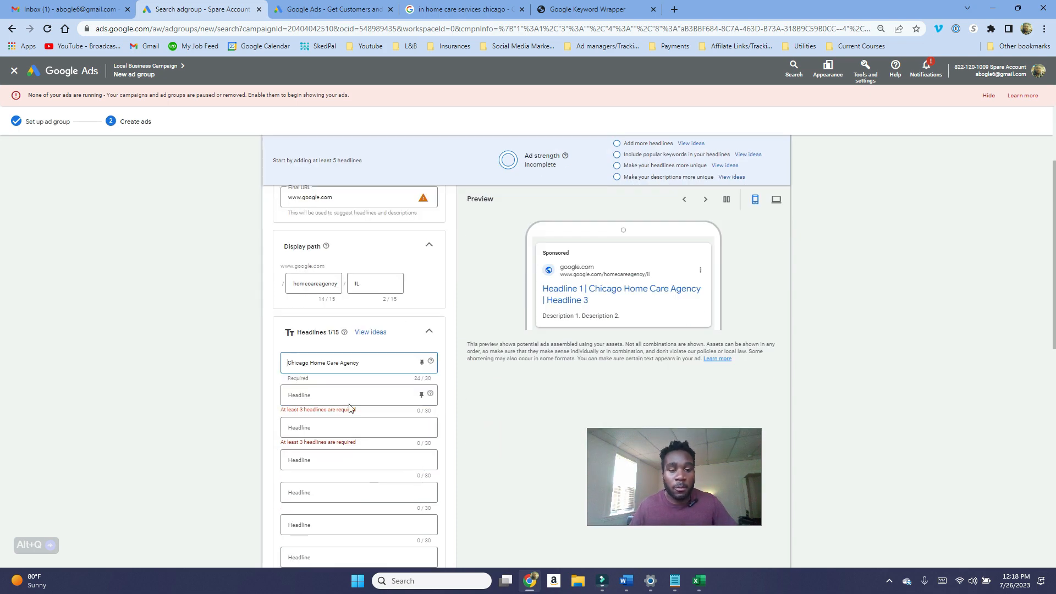
pyautogui.click(350, 397)
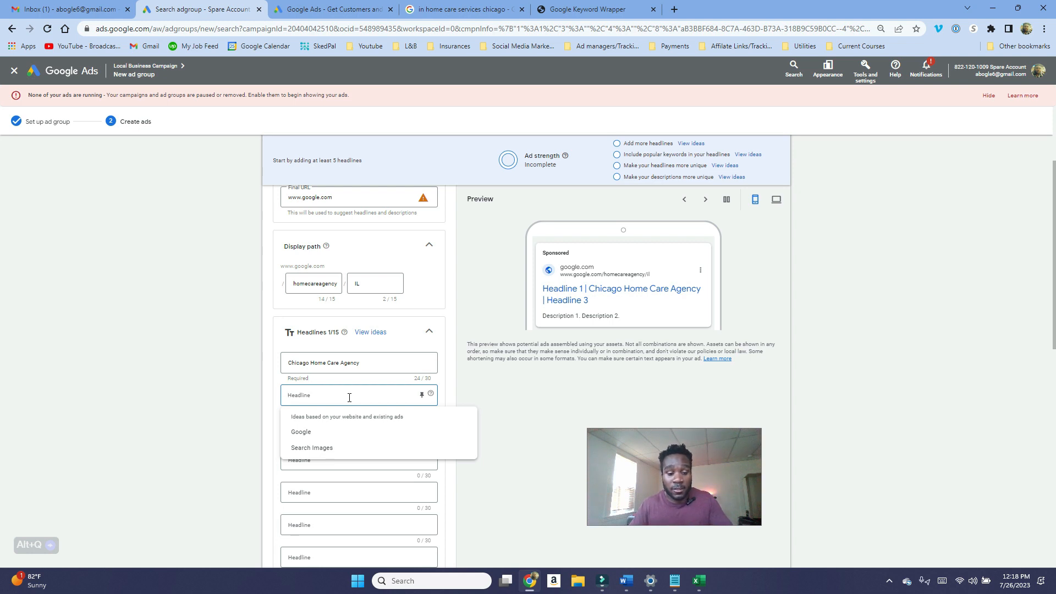
pyautogui.write('Get an instant quote')
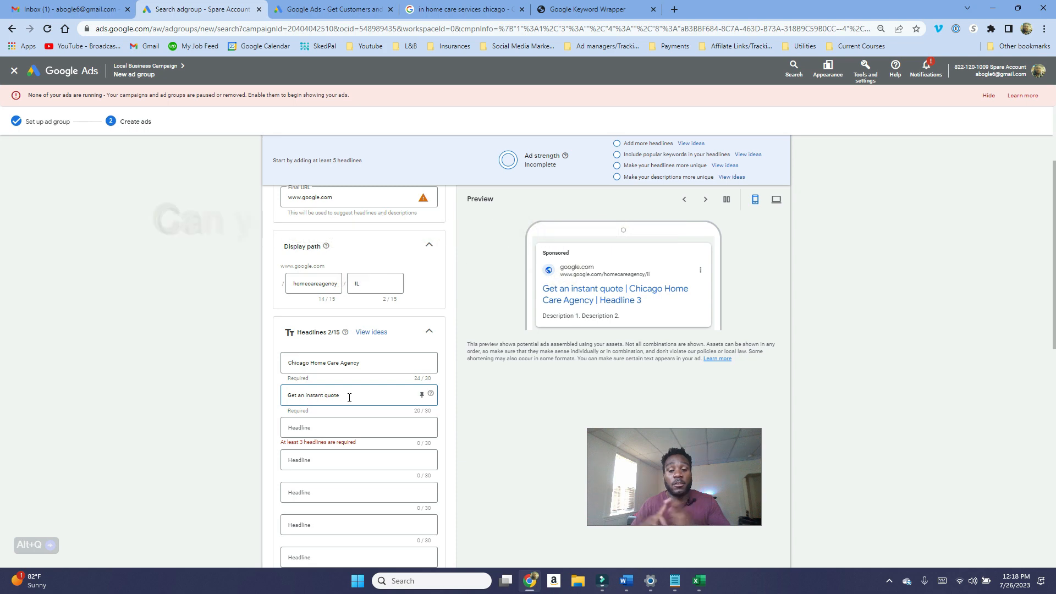
# Step: Enter Care can start in 24hrs as the third headline
pyautogui.click(332, 428)
pyautogui.write('Cane can st')
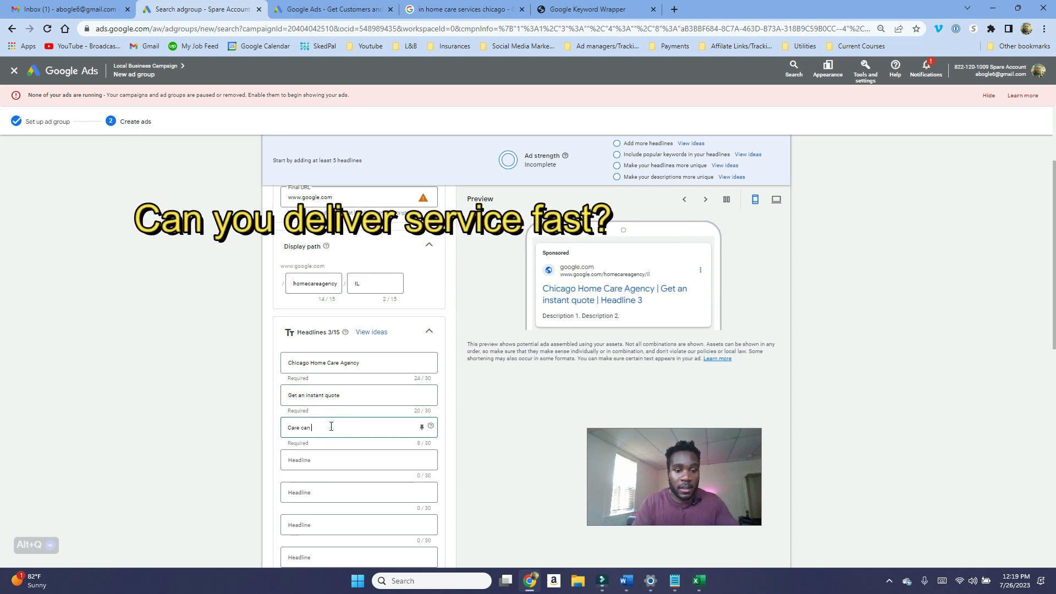
pyautogui.write('art i')
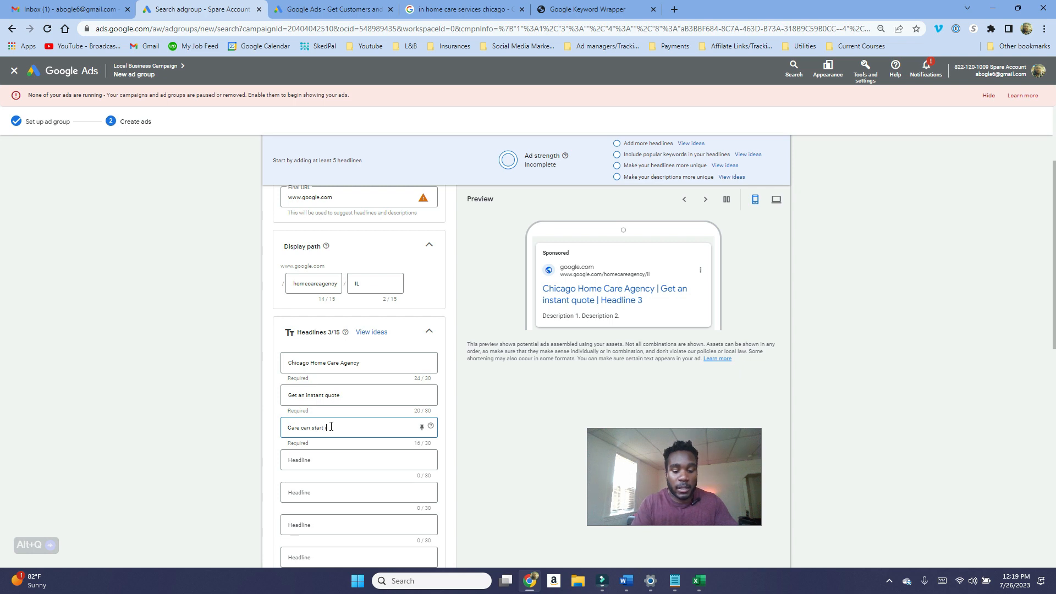
pyautogui.write('n 24hrs')
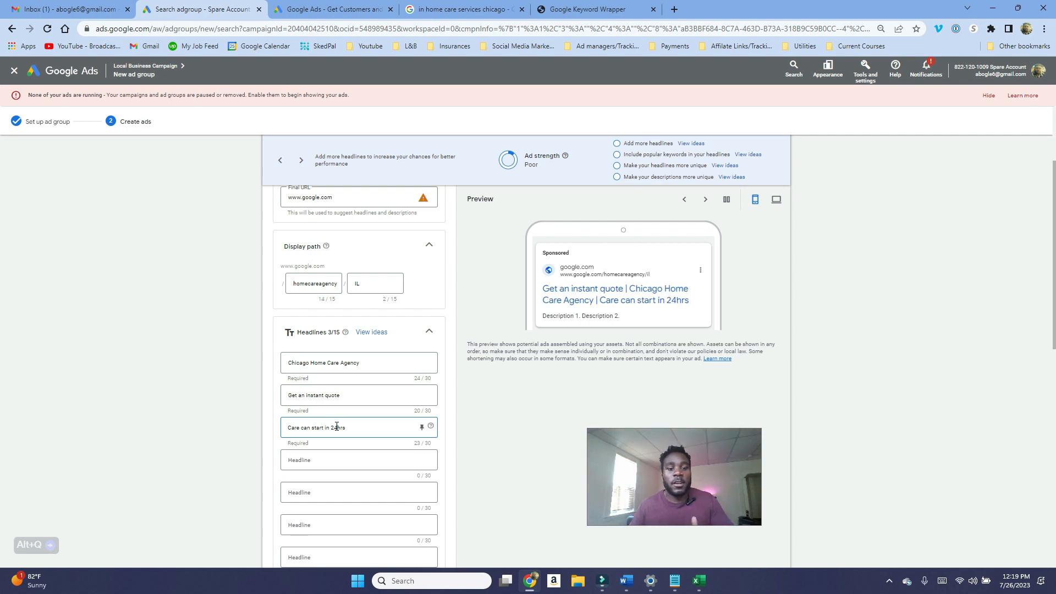
# Step: Enter Affordable (Service you offer) as the fourth headline
pyautogui.click(314, 460)
pyautogui.write('Aff')
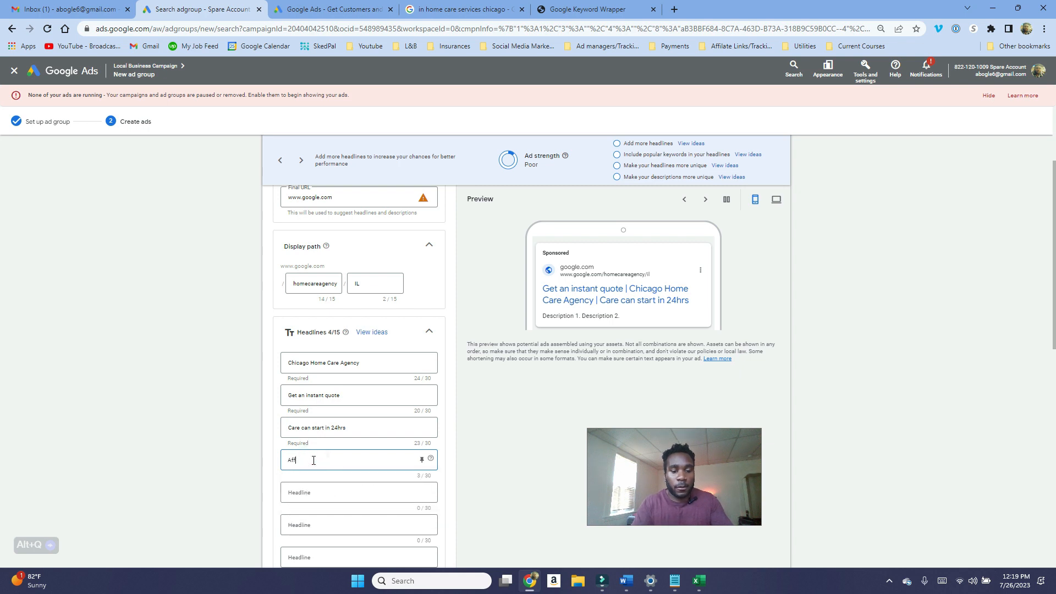
pyautogui.write('ordable (')
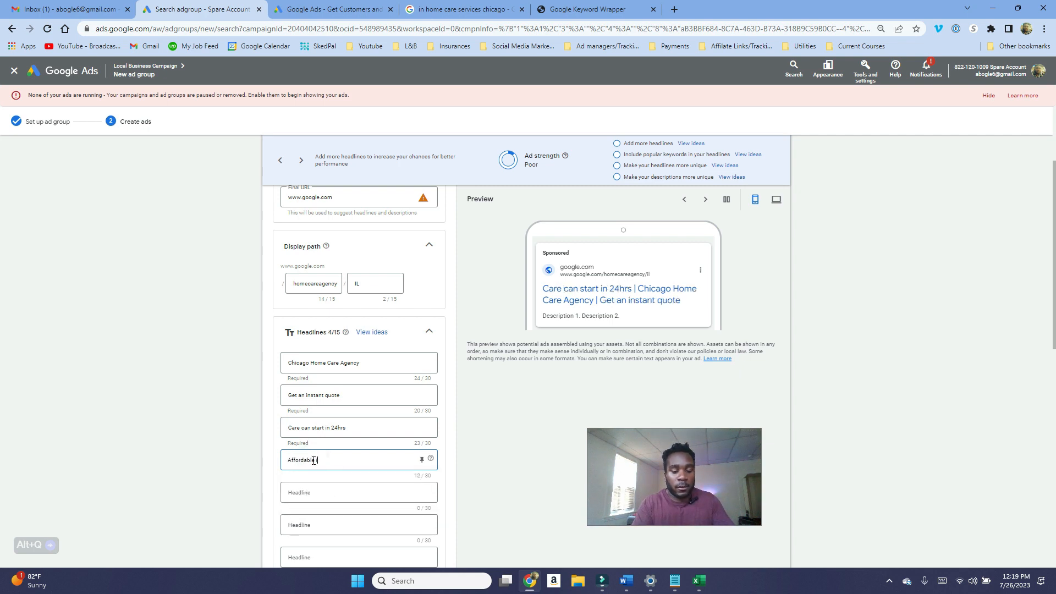
pyautogui.write('Service you offer)')
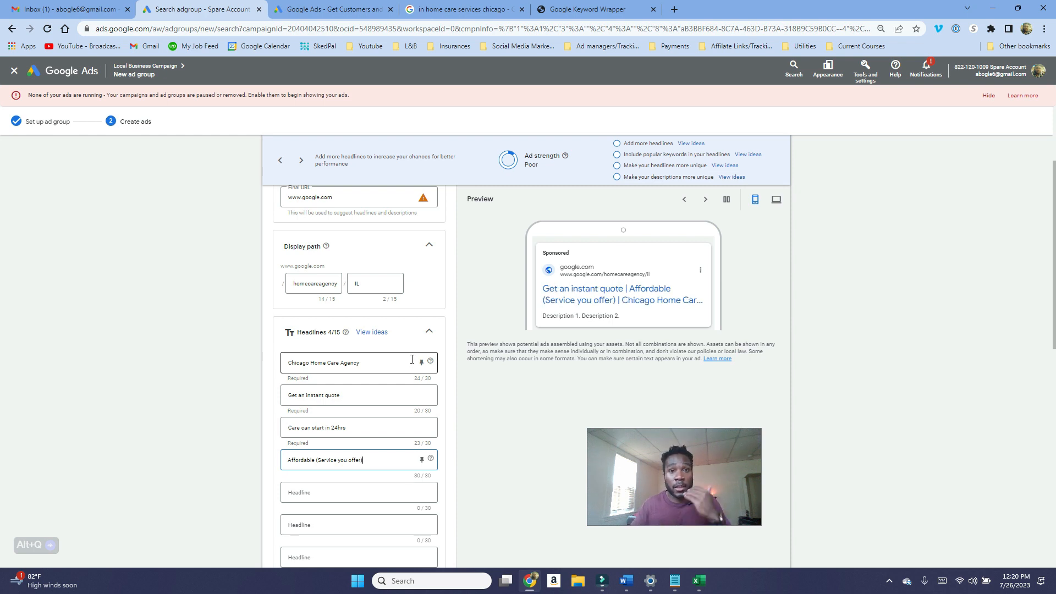
# Step: Review the pinning positions for the Chicago Home Care Agency headline without pinning it
pyautogui.scroll(-1, 512, 265)
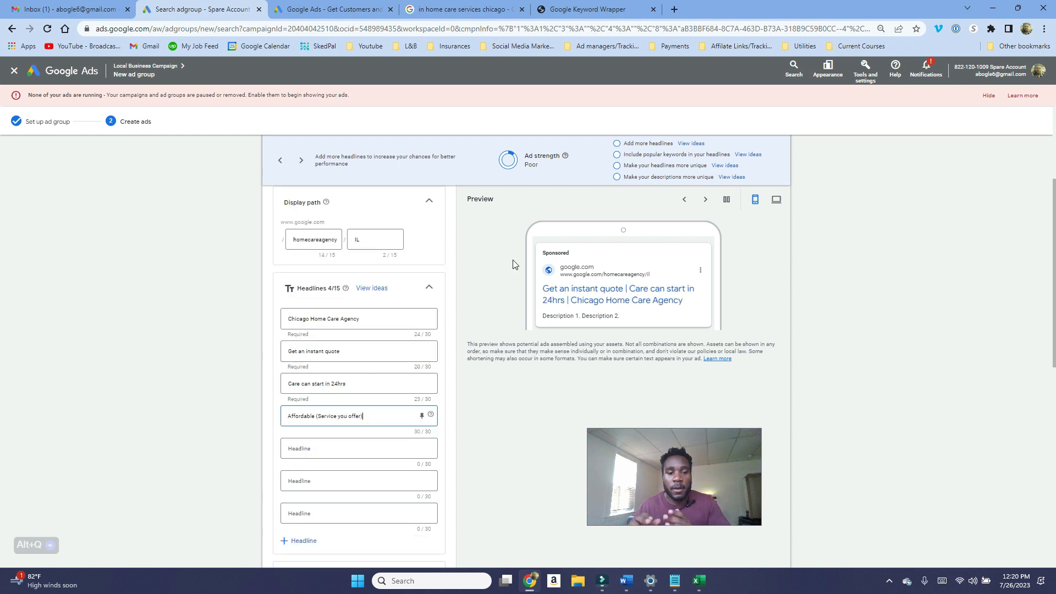
pyautogui.click(422, 318)
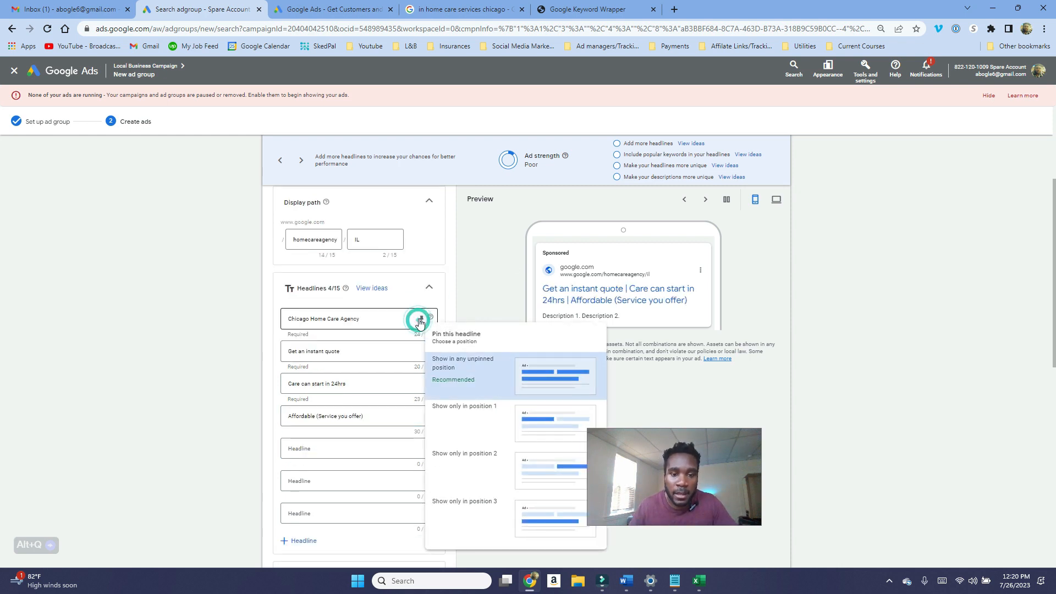
pyautogui.click(473, 309)
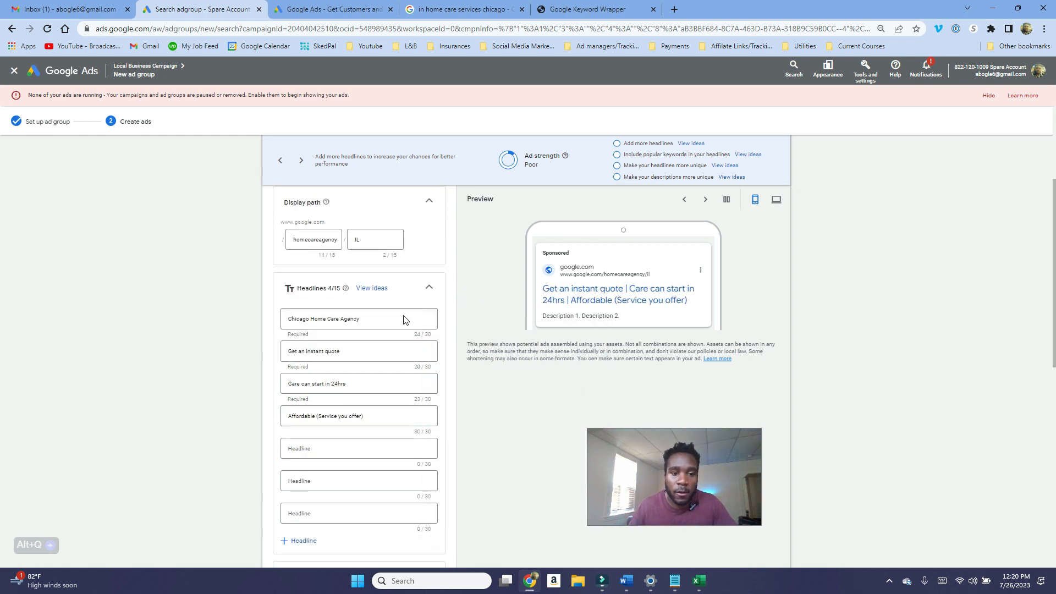
pyautogui.scroll(-1, 394, 367)
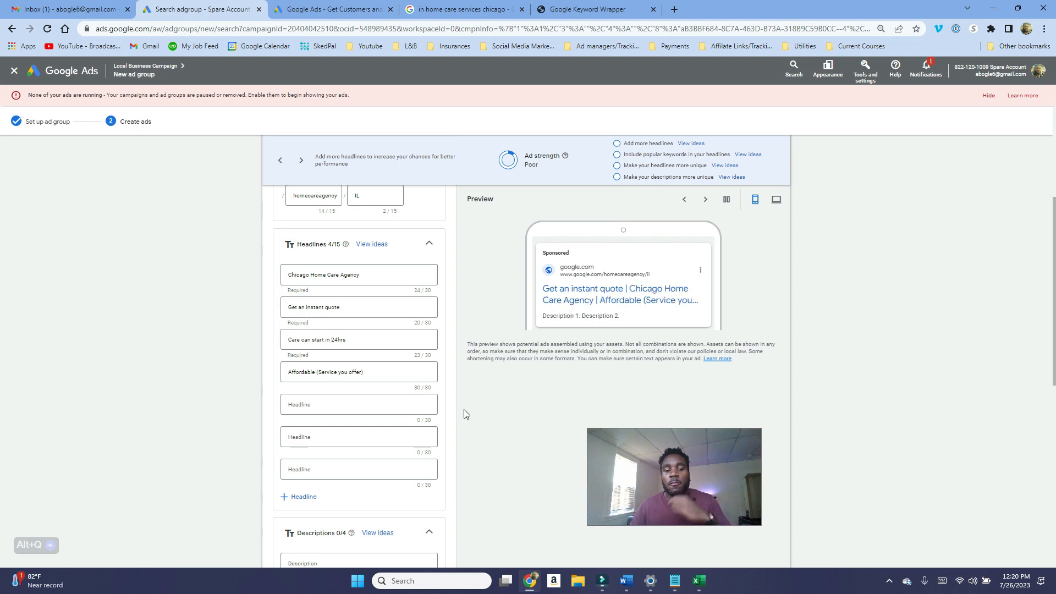
pyautogui.scroll(1, 454, 414)
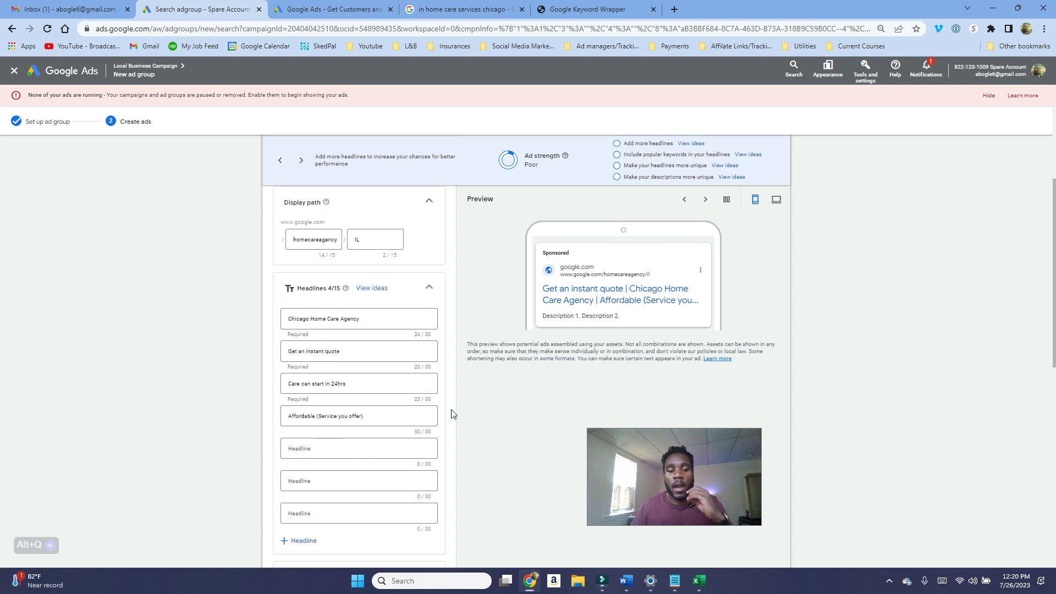
# Step: Pin the Chicago Home Care Agency and Get an instant quote headlines to show only in position 1
pyautogui.click(421, 320)
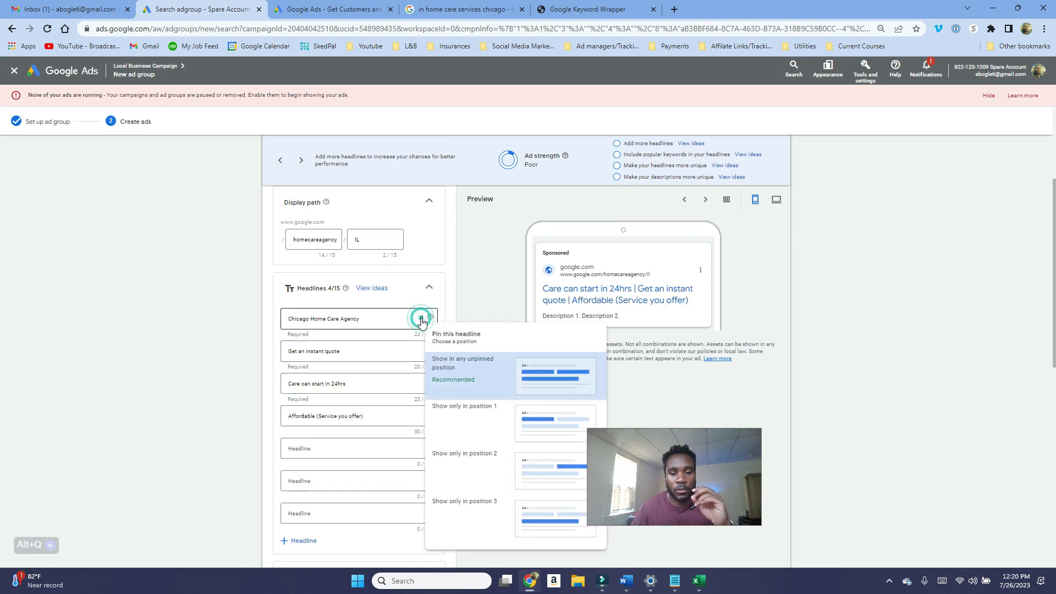
pyautogui.click(474, 417)
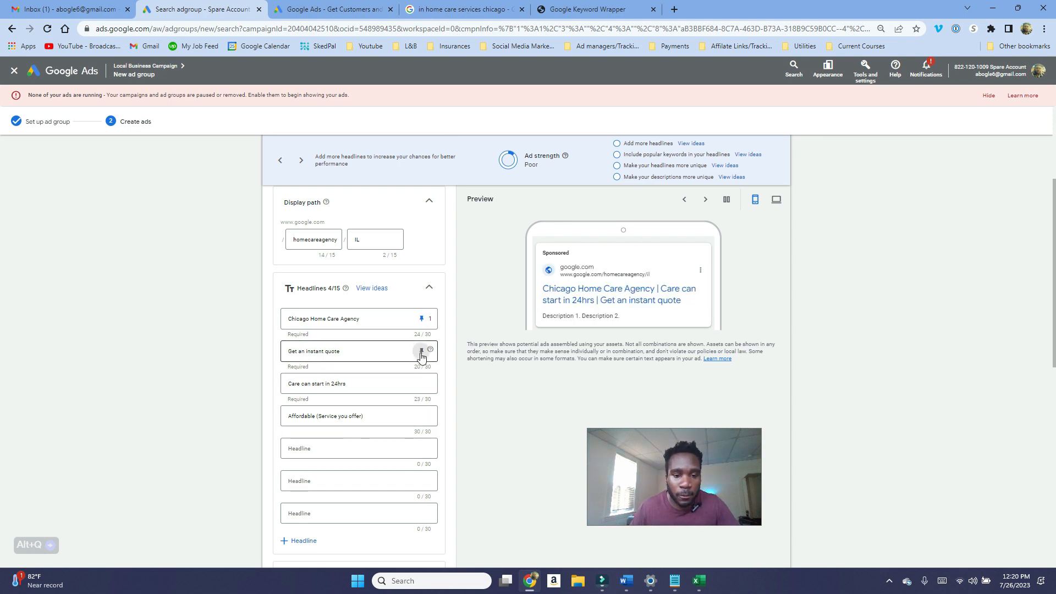
pyautogui.click(421, 351)
pyautogui.click(385, 346)
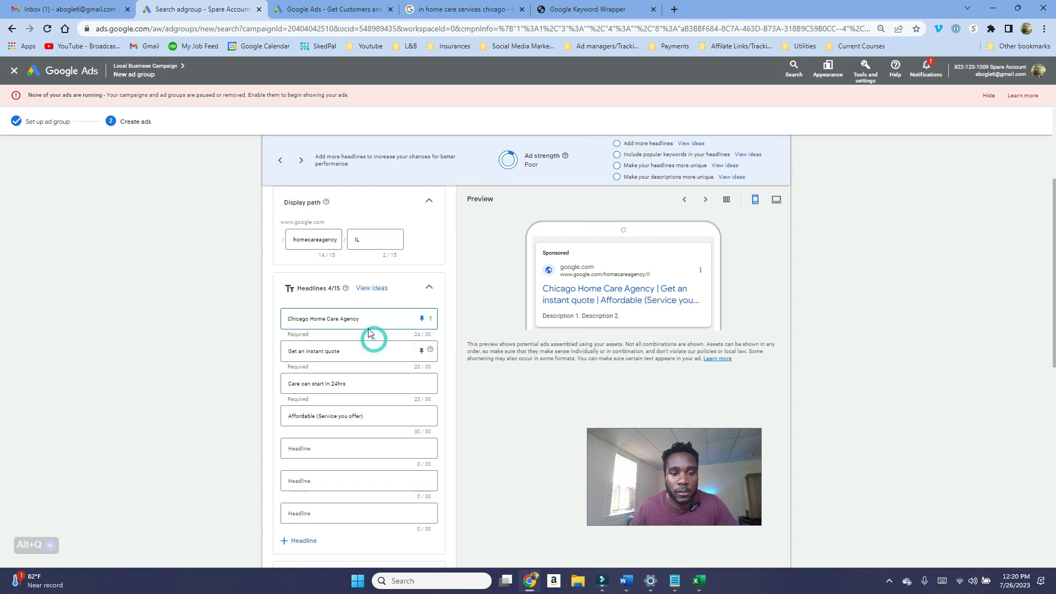
pyautogui.moveTo(373, 320); pyautogui.dragTo(274, 322)
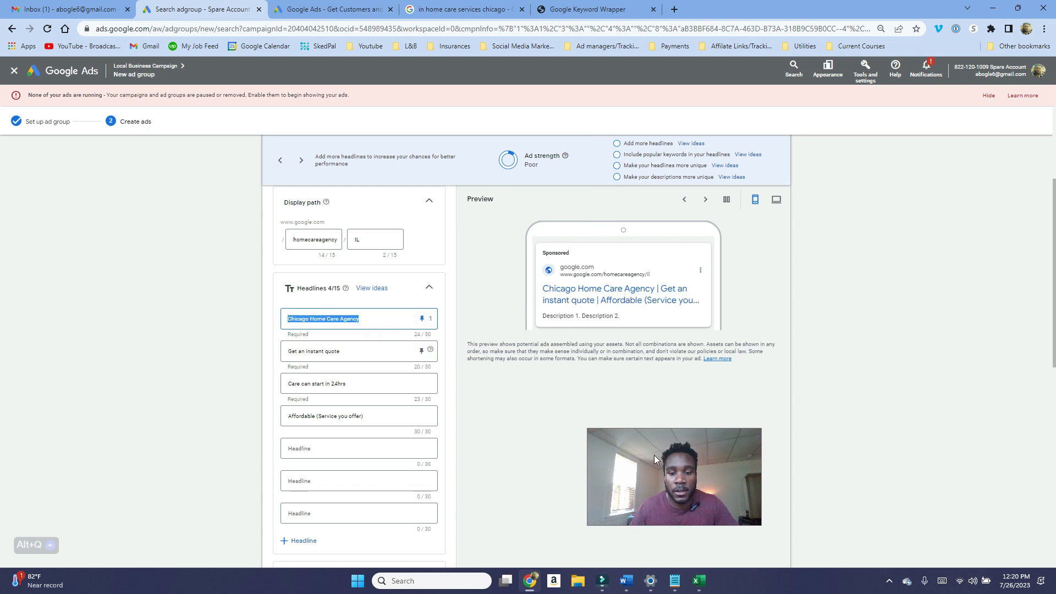
pyautogui.moveTo(654, 455); pyautogui.dragTo(691, 447)
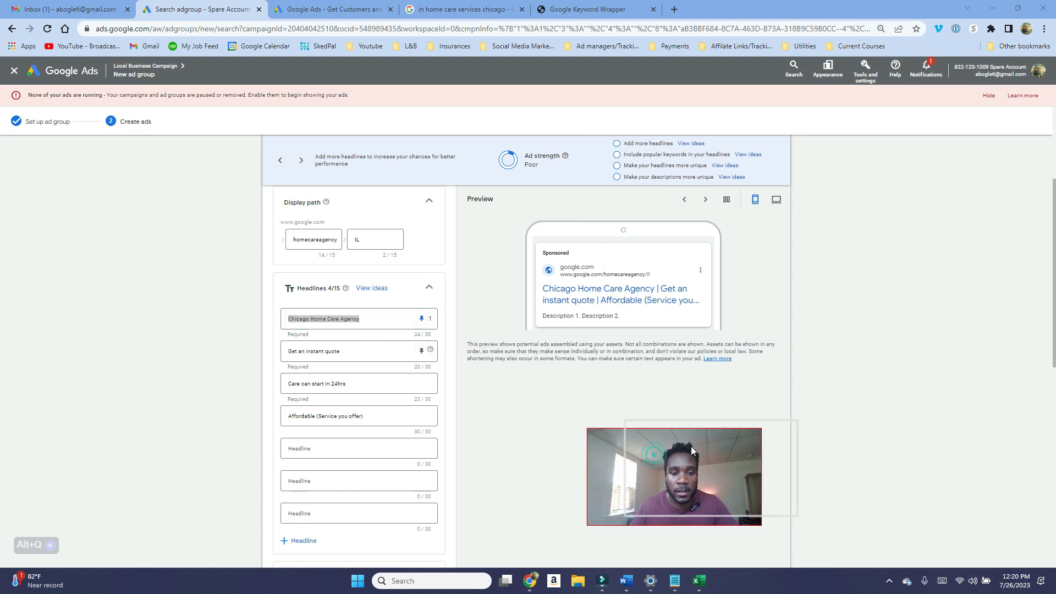
pyautogui.click(422, 353)
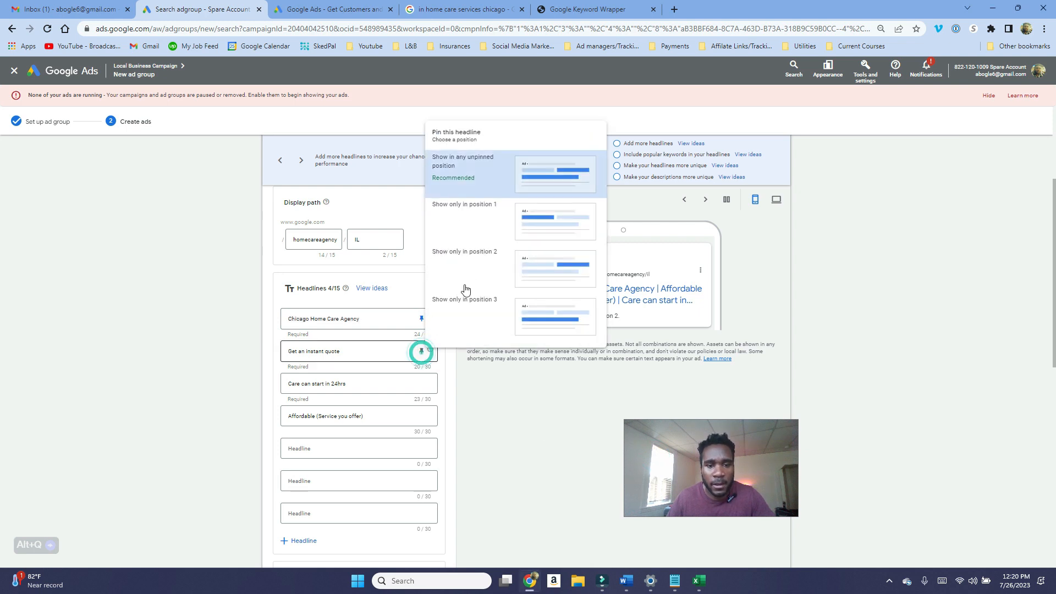
pyautogui.click(502, 221)
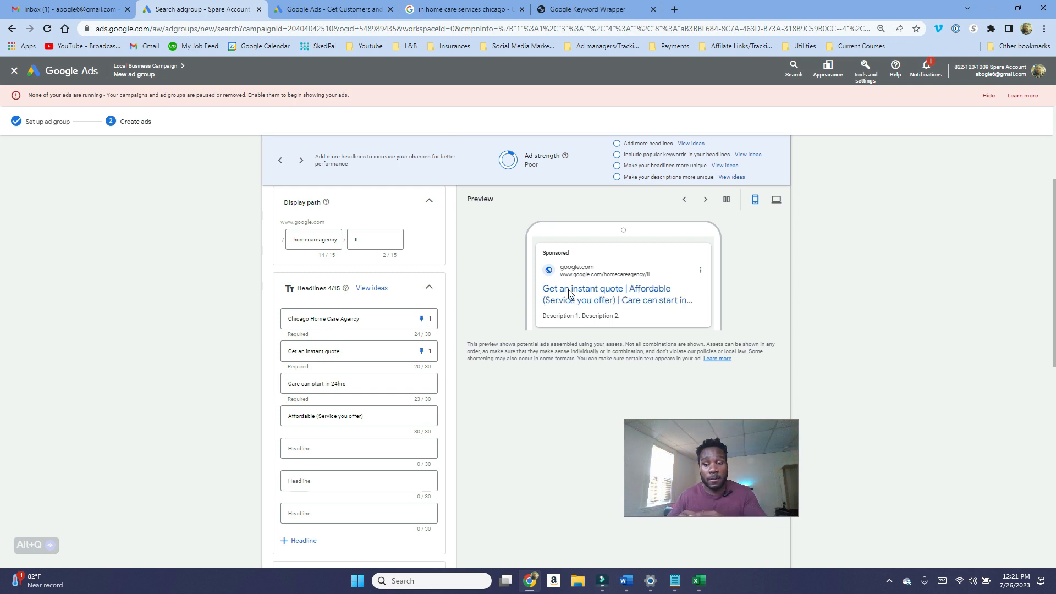
# Step: Examine the competitors' sponsored ads in the in home care services chicago search results
pyautogui.scroll(-1, 375, 403)
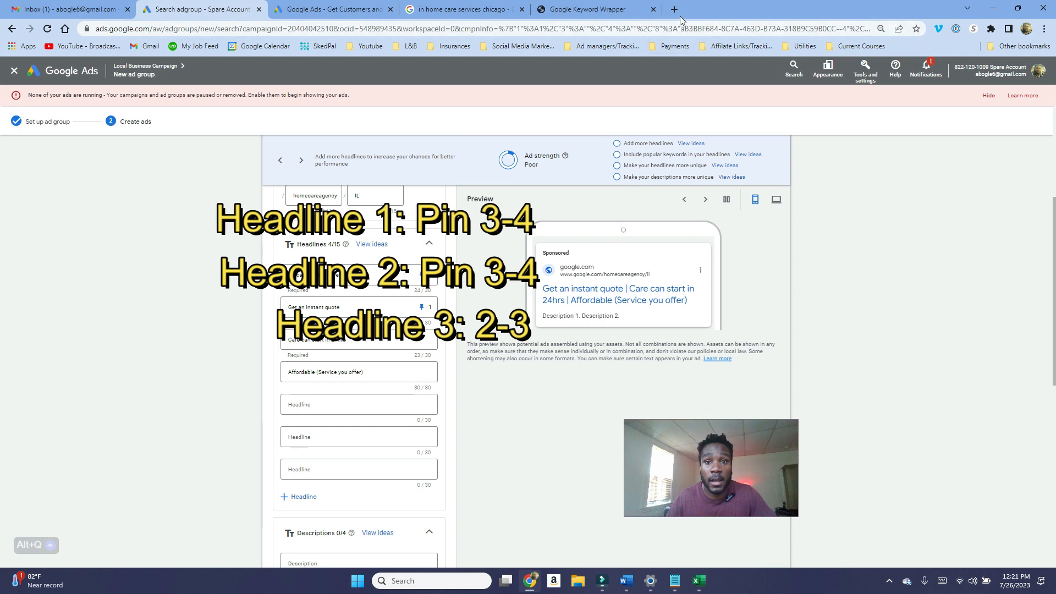
pyautogui.click(456, 6)
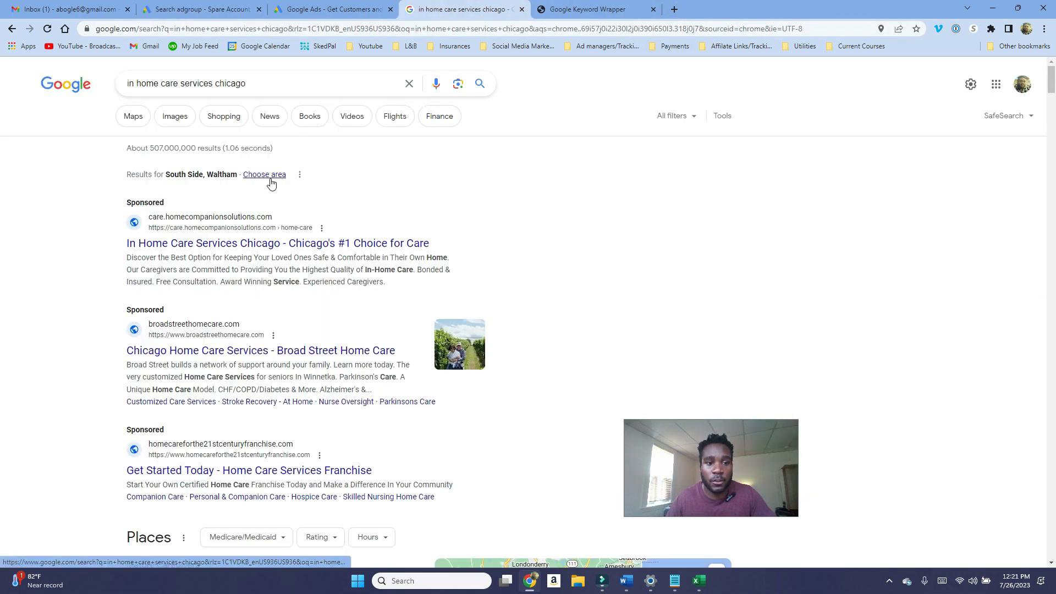
pyautogui.moveTo(500, 209); pyautogui.dragTo(438, 244)
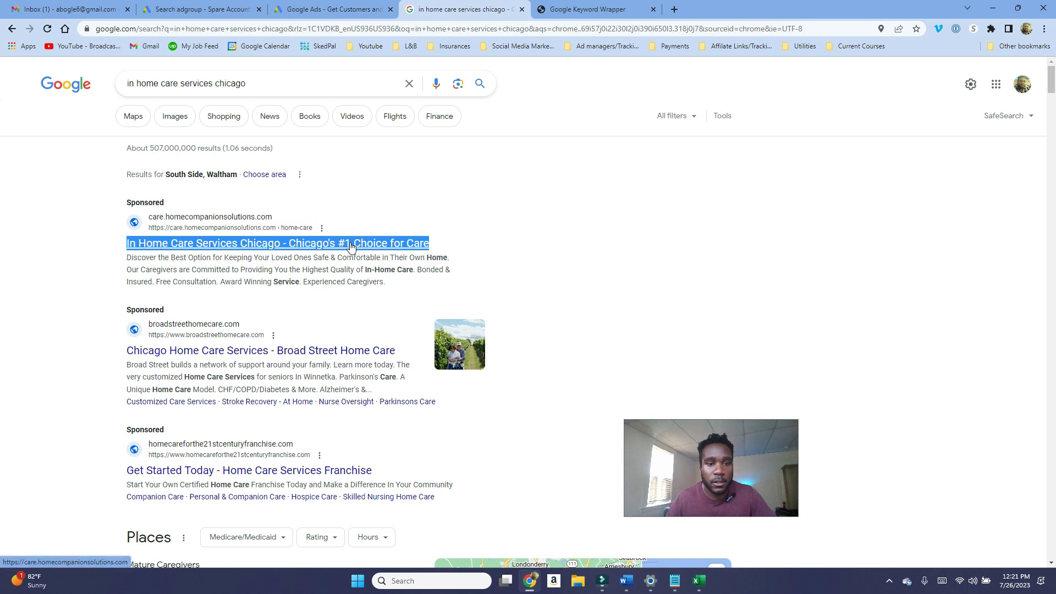
pyautogui.click(533, 262)
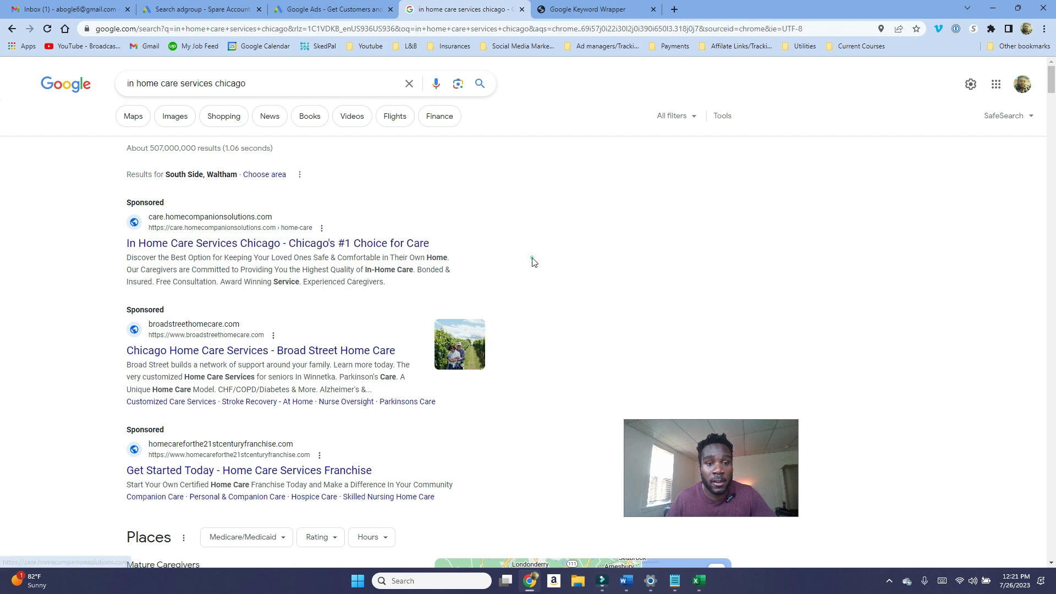
pyautogui.scroll(-2, 484, 313)
pyautogui.scroll(2, 518, 330)
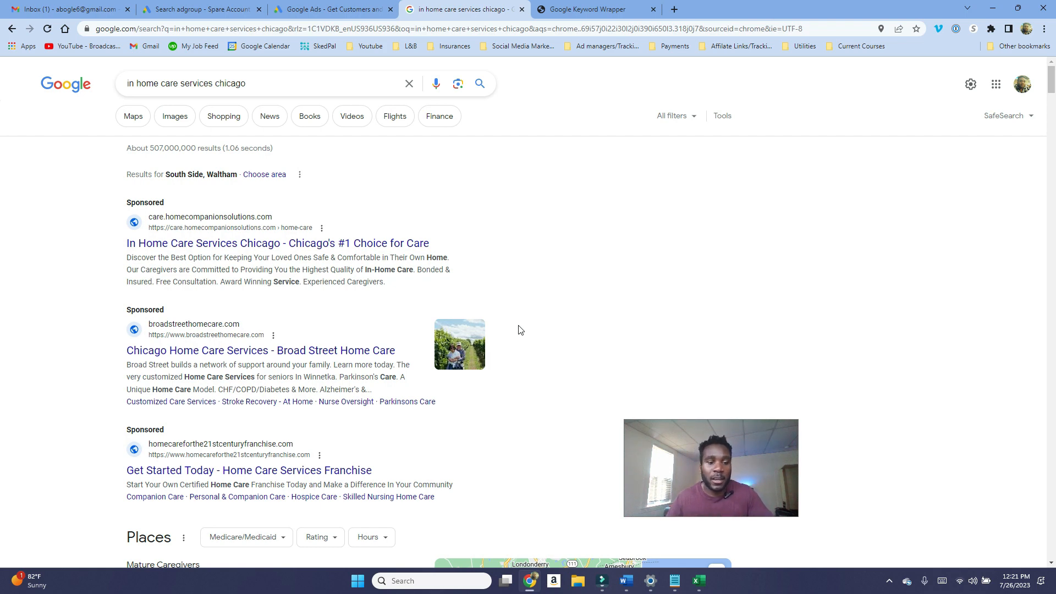
pyautogui.scroll(-2, 520, 330)
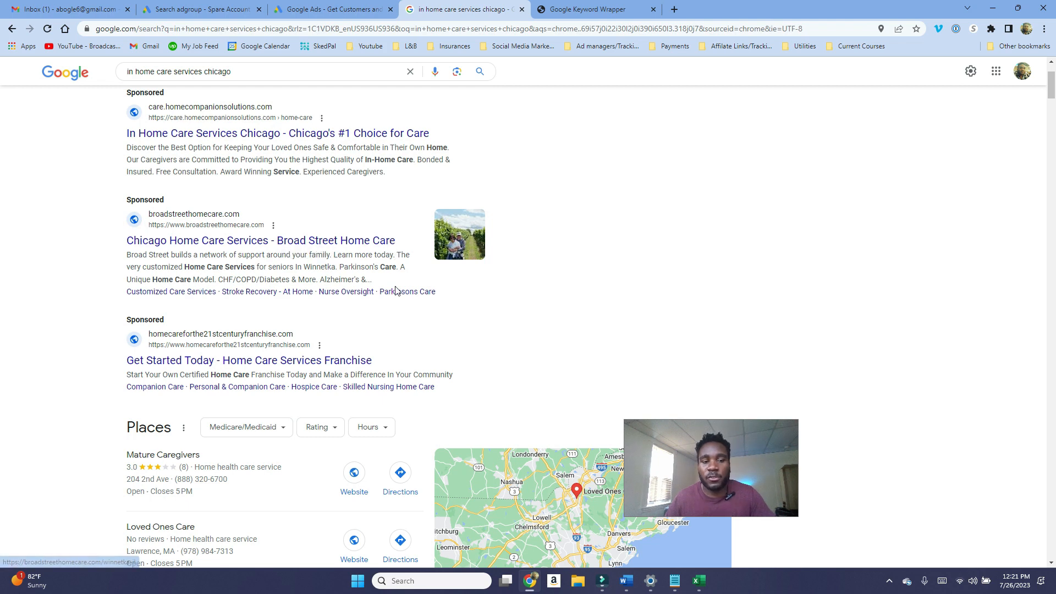
pyautogui.scroll(1, 374, 363)
pyautogui.scroll(1, 376, 368)
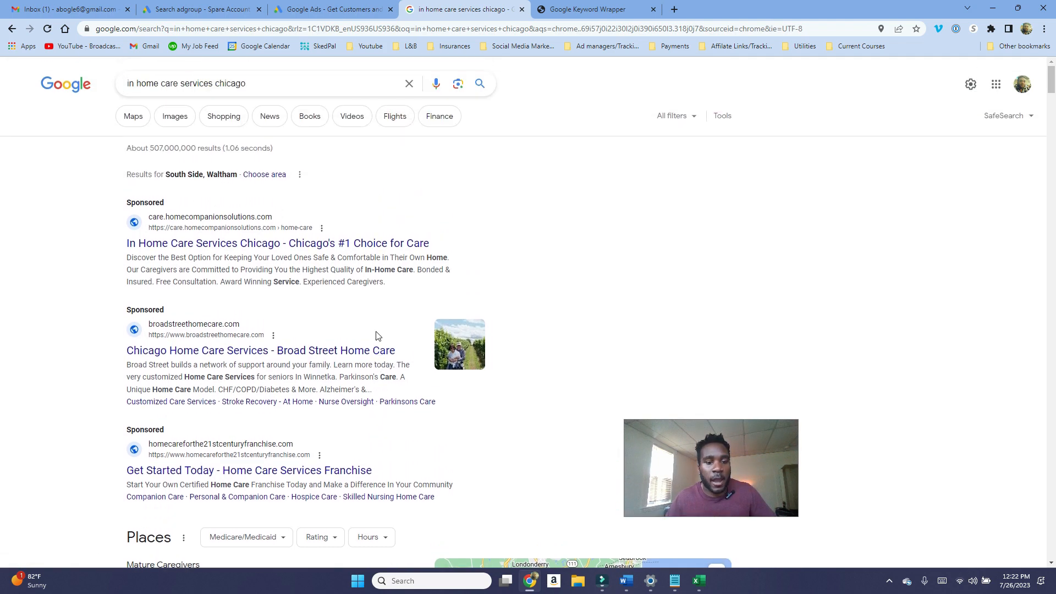
pyautogui.scroll(-1, 350, 359)
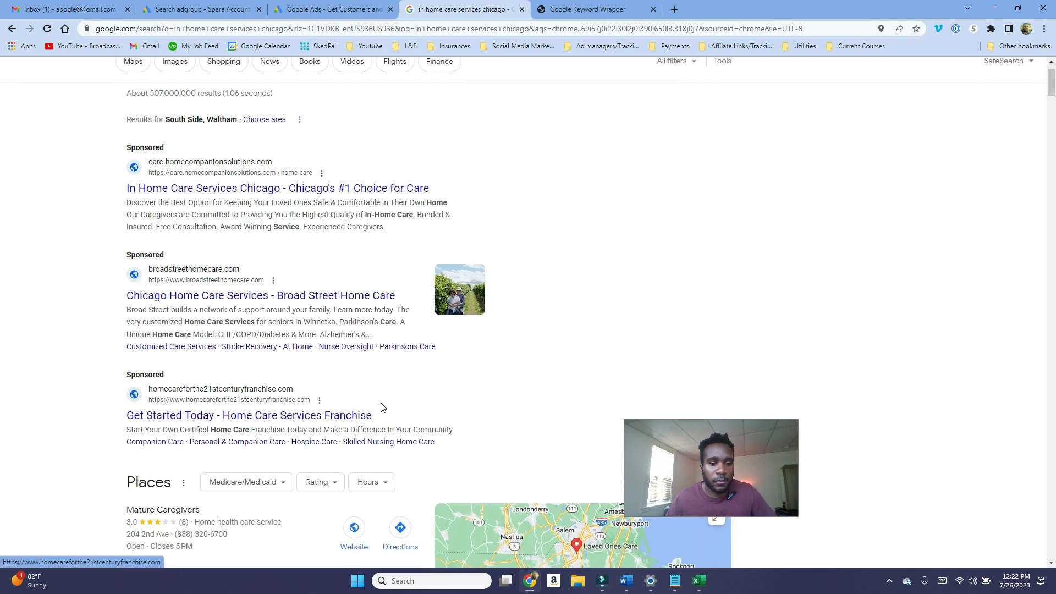
pyautogui.scroll(-1, 385, 386)
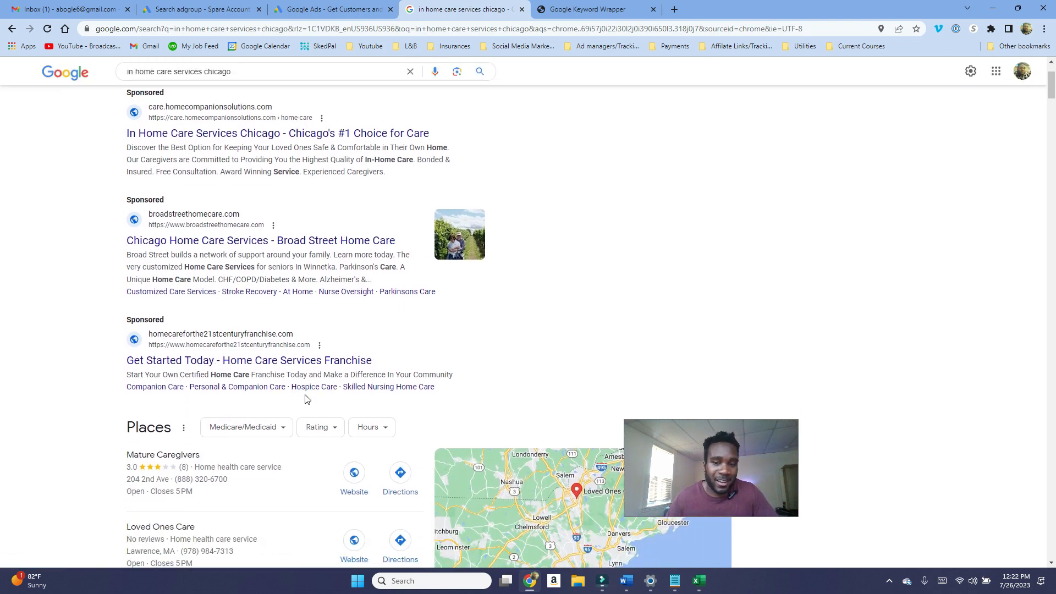
pyautogui.scroll(1, 362, 414)
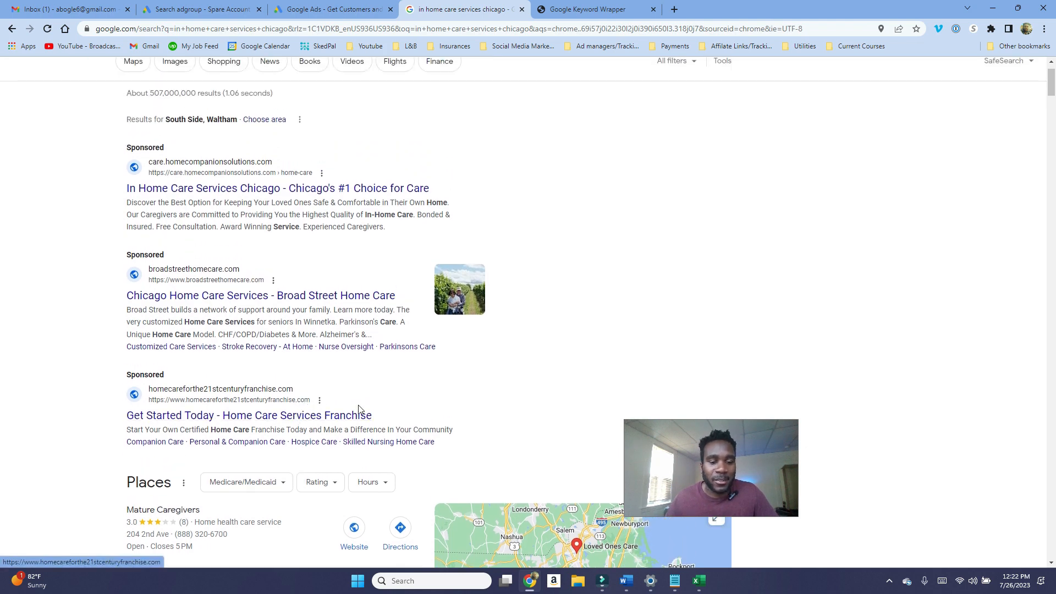
pyautogui.scroll(1, 360, 410)
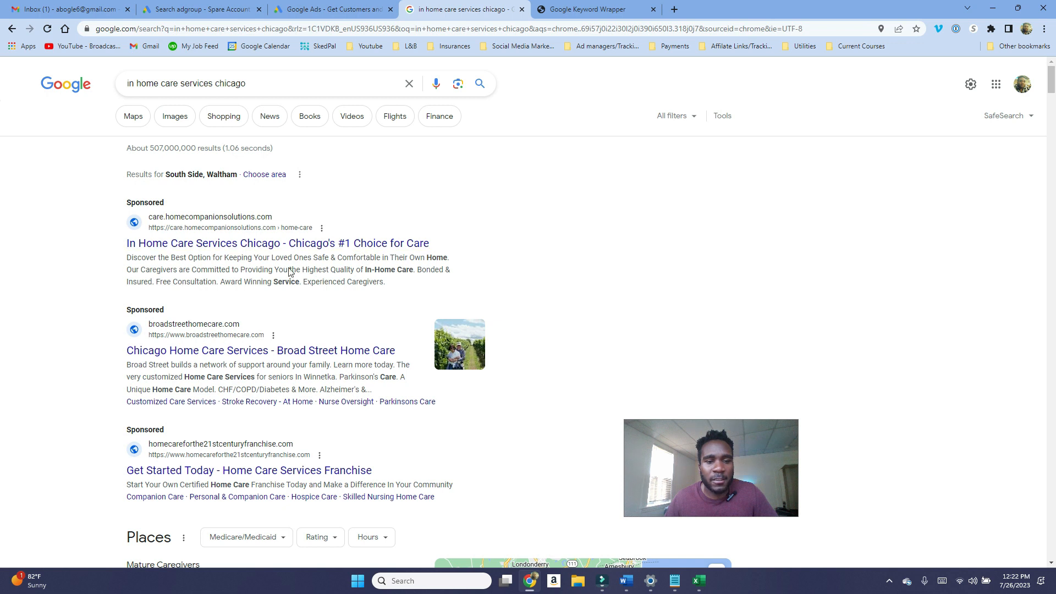
pyautogui.click(602, 277)
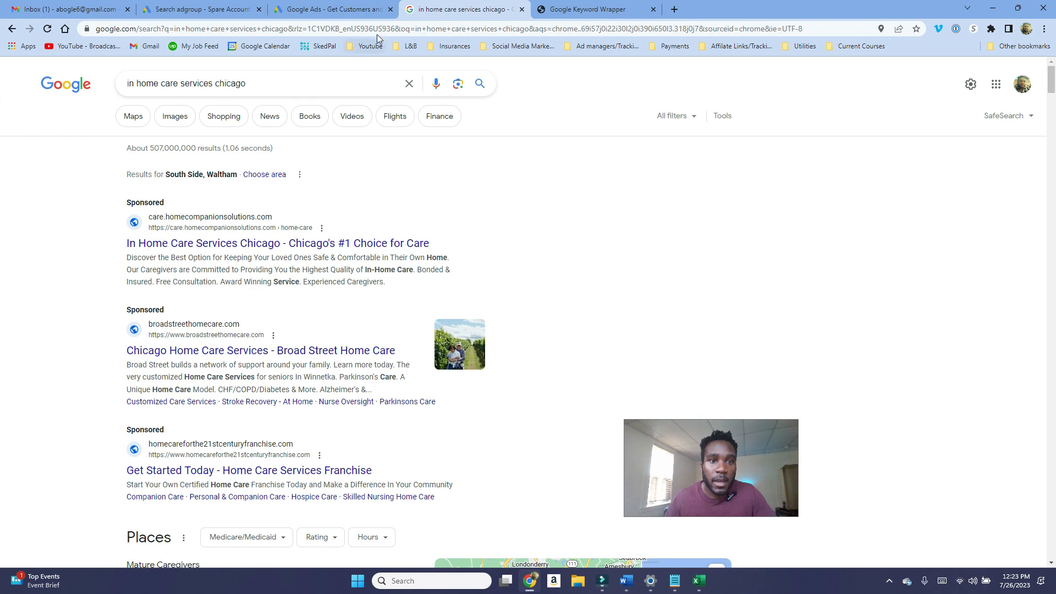
# Step: Study the descriptions of competitor ads and organic results in the search results for description ideas
pyautogui.click(368, 12)
pyautogui.click(203, 9)
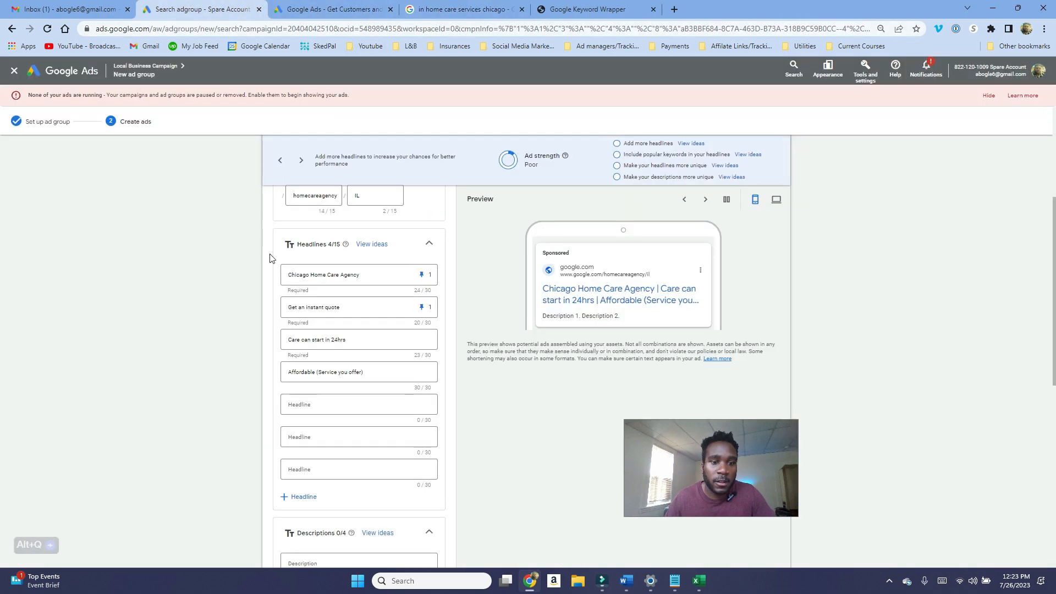
pyautogui.click(325, 300)
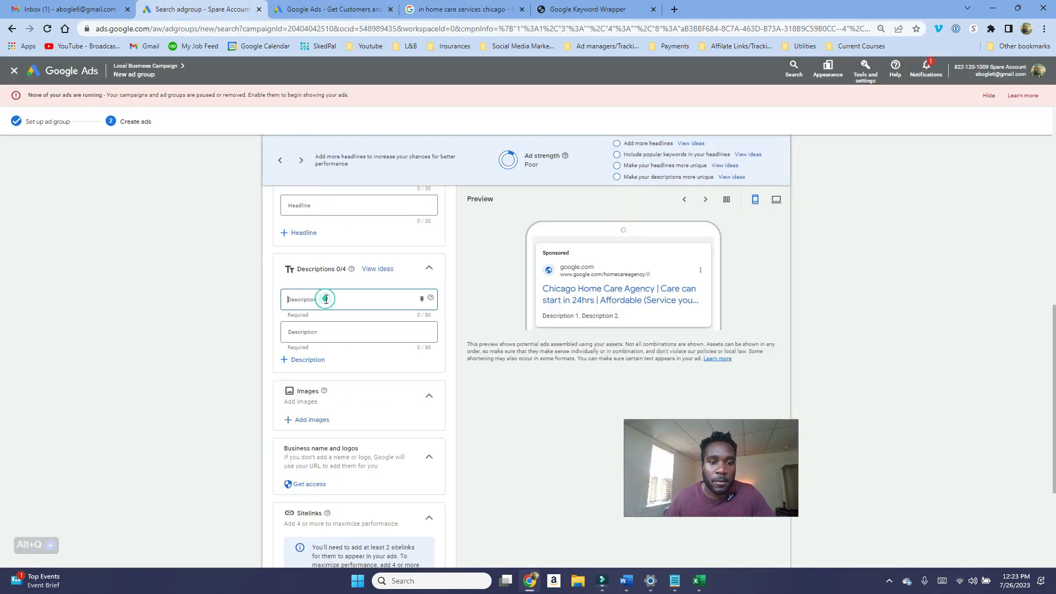
pyautogui.click(261, 313)
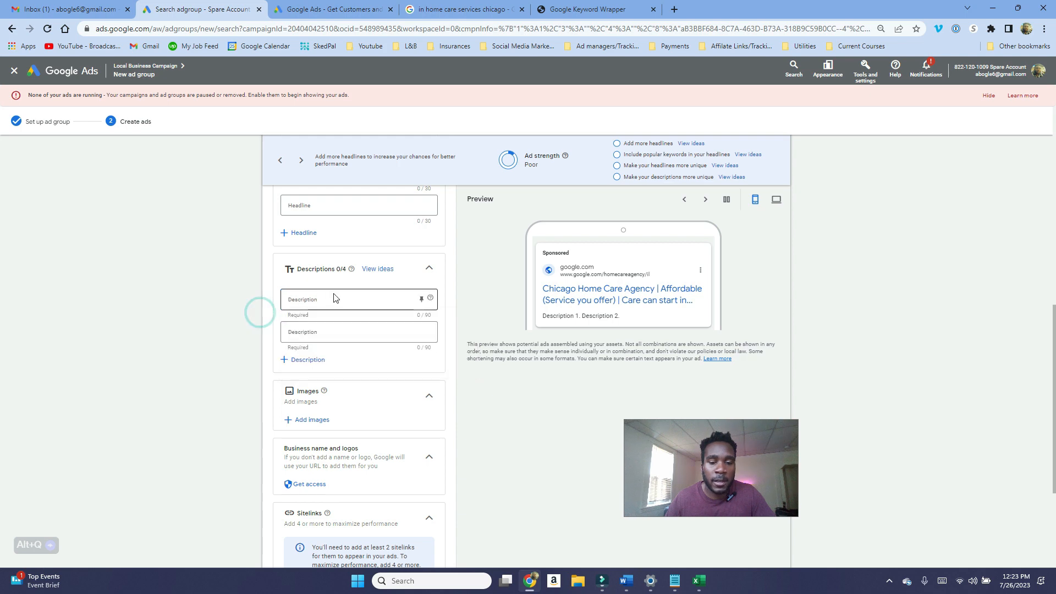
pyautogui.click(352, 9)
pyautogui.click(421, 9)
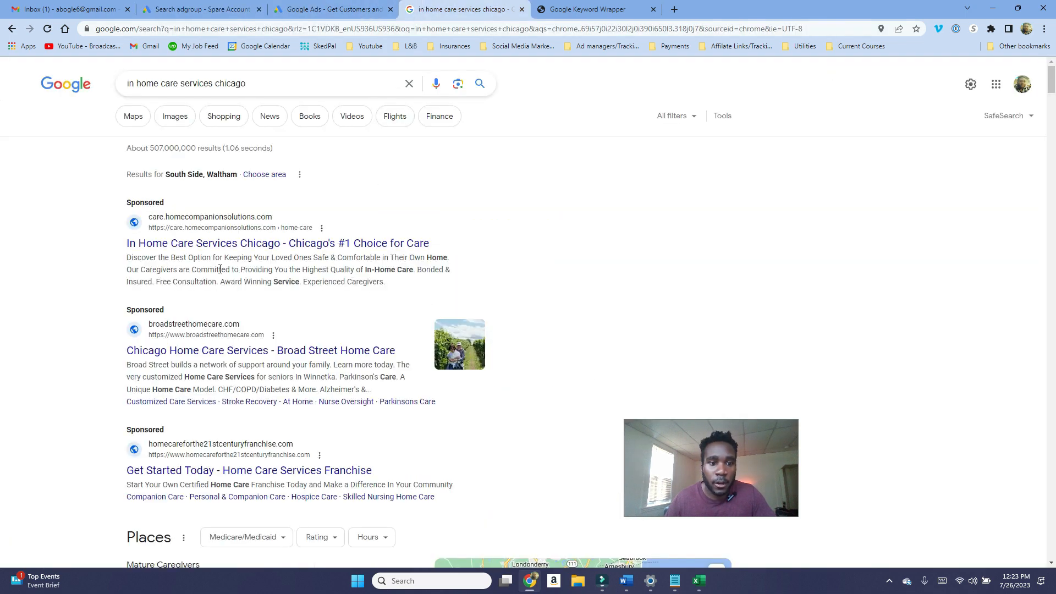
pyautogui.scroll(-9, 189, 267)
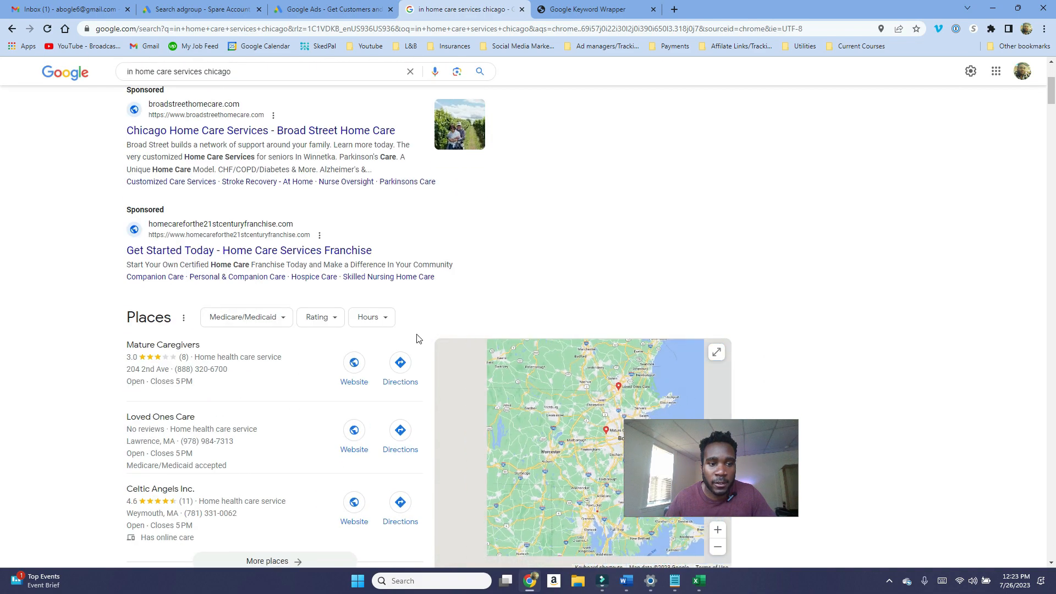
pyautogui.scroll(-5, 366, 340)
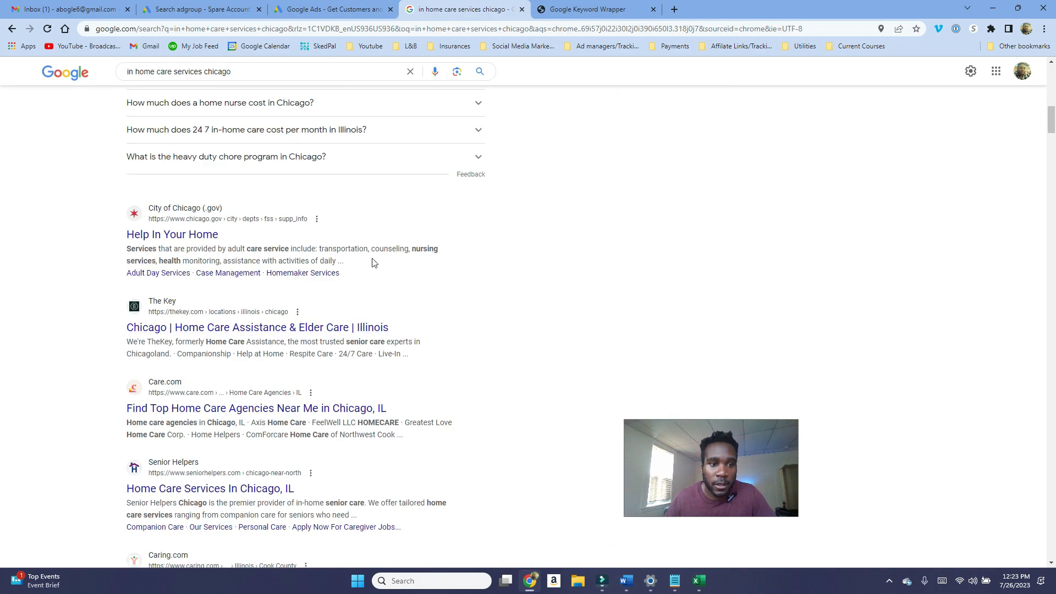
pyautogui.moveTo(372, 263); pyautogui.dragTo(123, 255)
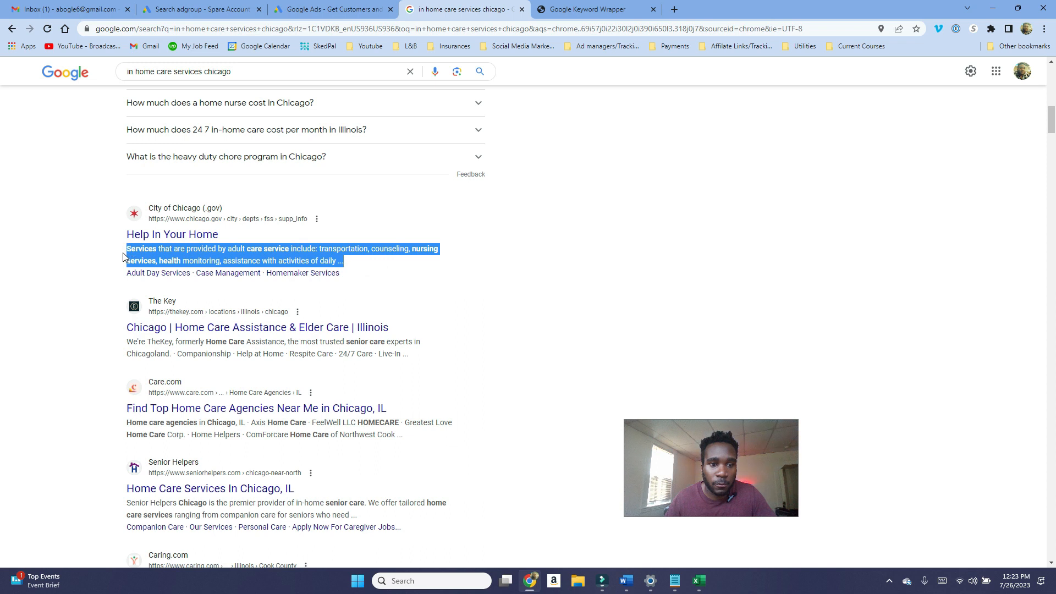
pyautogui.scroll(-2, 300, 267)
pyautogui.moveTo(431, 245); pyautogui.dragTo(395, 235)
pyautogui.scroll(-1, 386, 238)
pyautogui.scroll(12, 131, 213)
pyautogui.moveTo(131, 213); pyautogui.dragTo(269, 213)
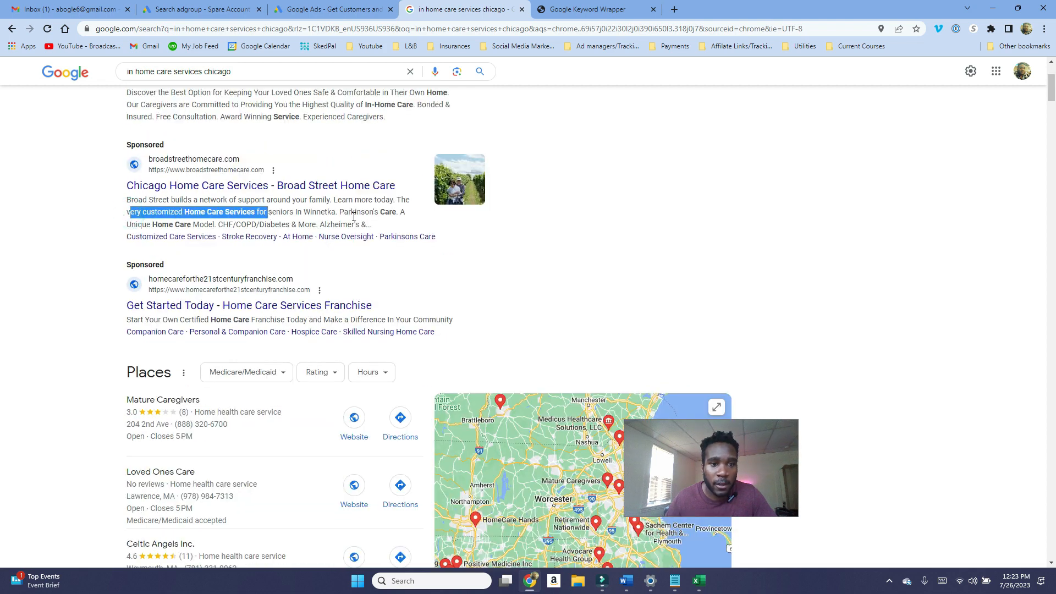
pyautogui.scroll(-5, 349, 240)
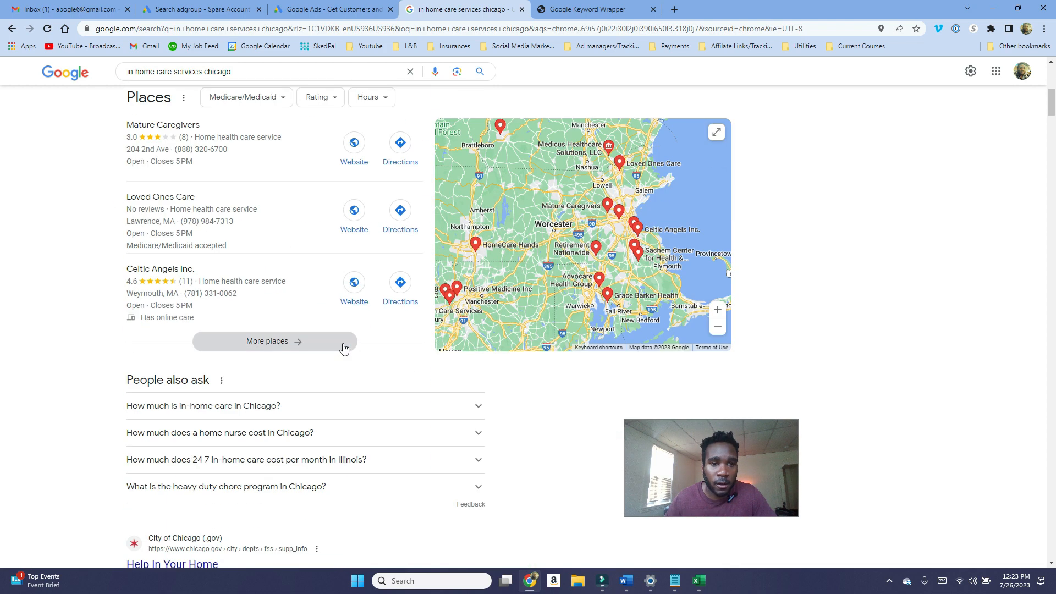
# Step: Return to the ad editor and add two more description fields to the ad
pyautogui.click(336, 10)
pyautogui.click(168, 8)
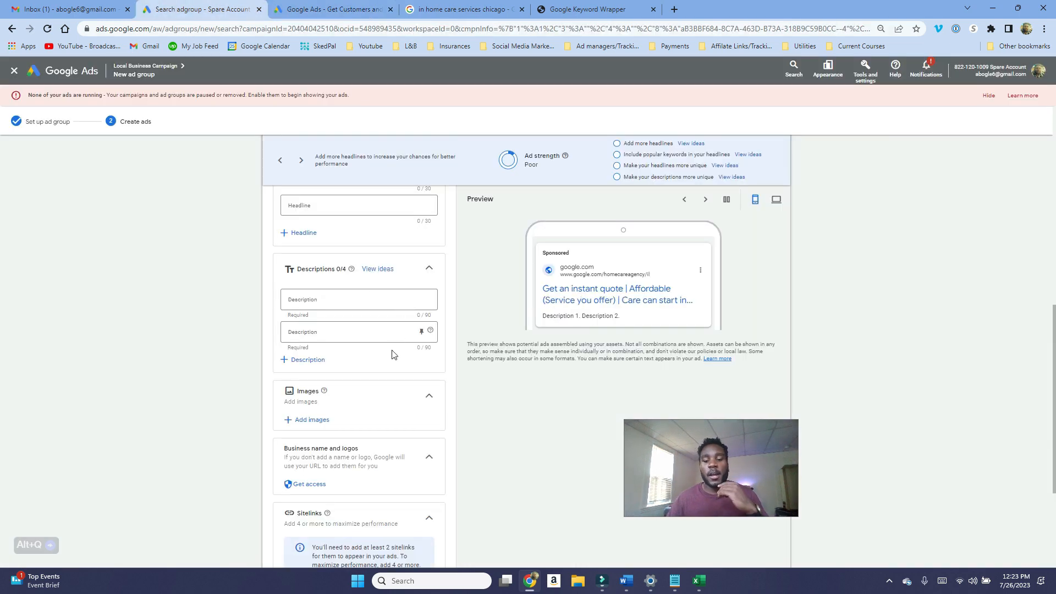
pyautogui.scroll(-2, 408, 364)
pyautogui.scroll(-1, 407, 364)
pyautogui.scroll(3, 405, 368)
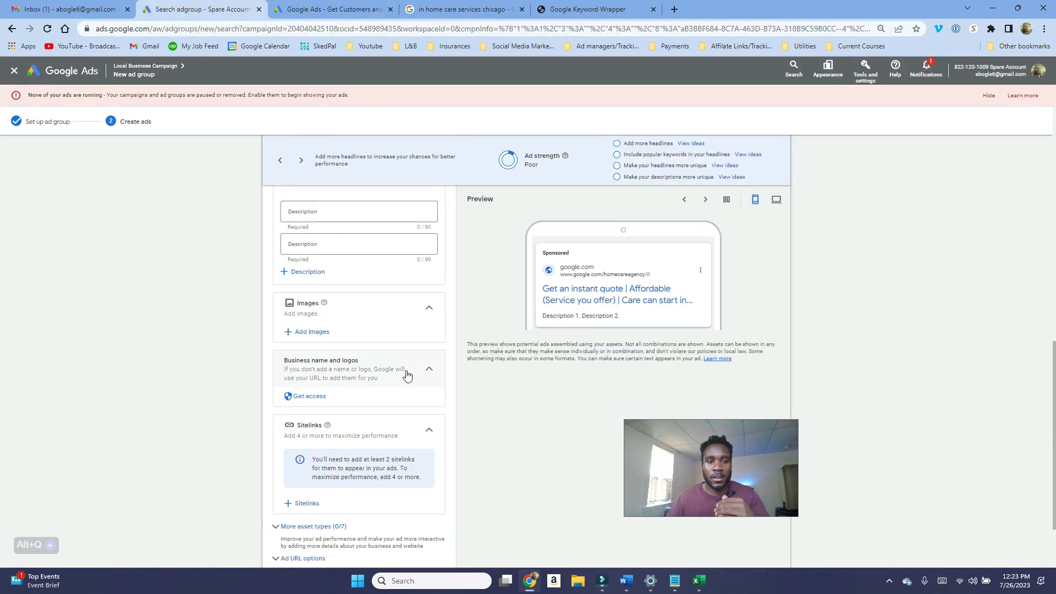
pyautogui.click(309, 361)
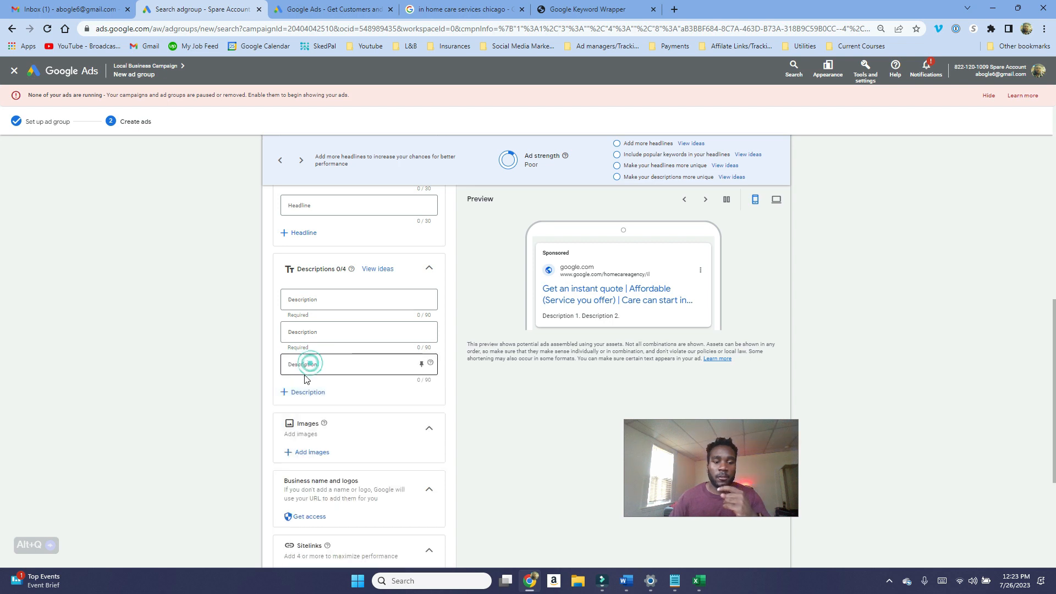
pyautogui.click(296, 391)
# Step: Examine the empty description fields and their suggested description ideas while planning what the descriptions should say
pyautogui.scroll(2, 296, 392)
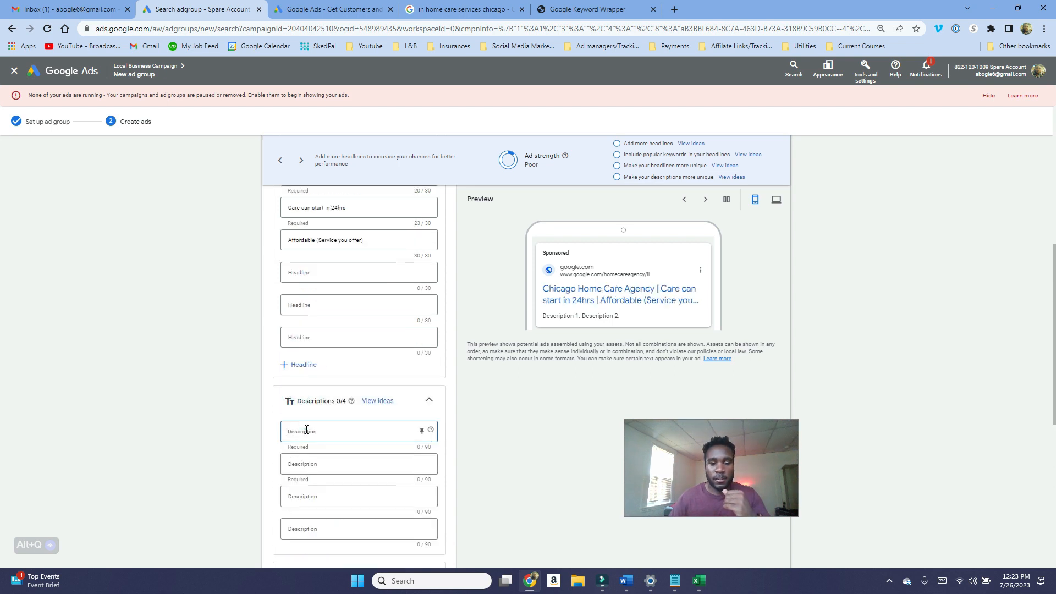
pyautogui.click(305, 429)
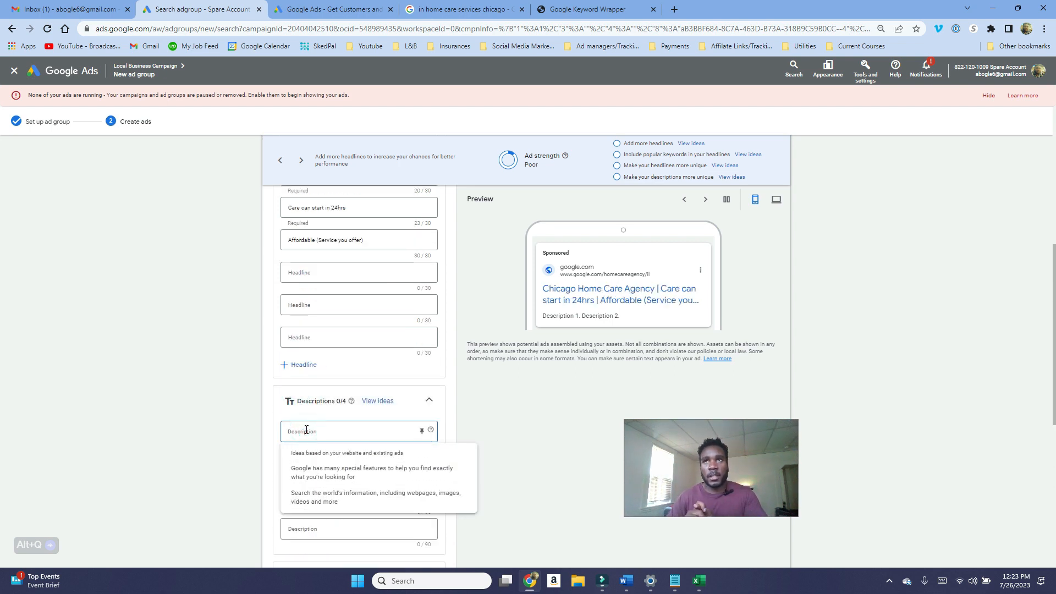
pyautogui.click(217, 450)
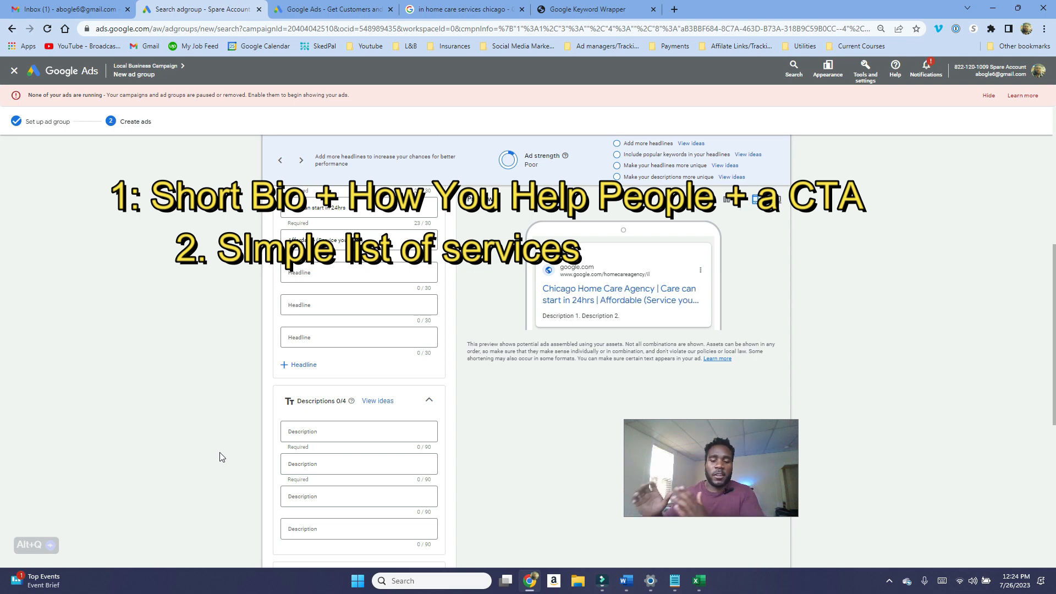
pyautogui.click(335, 497)
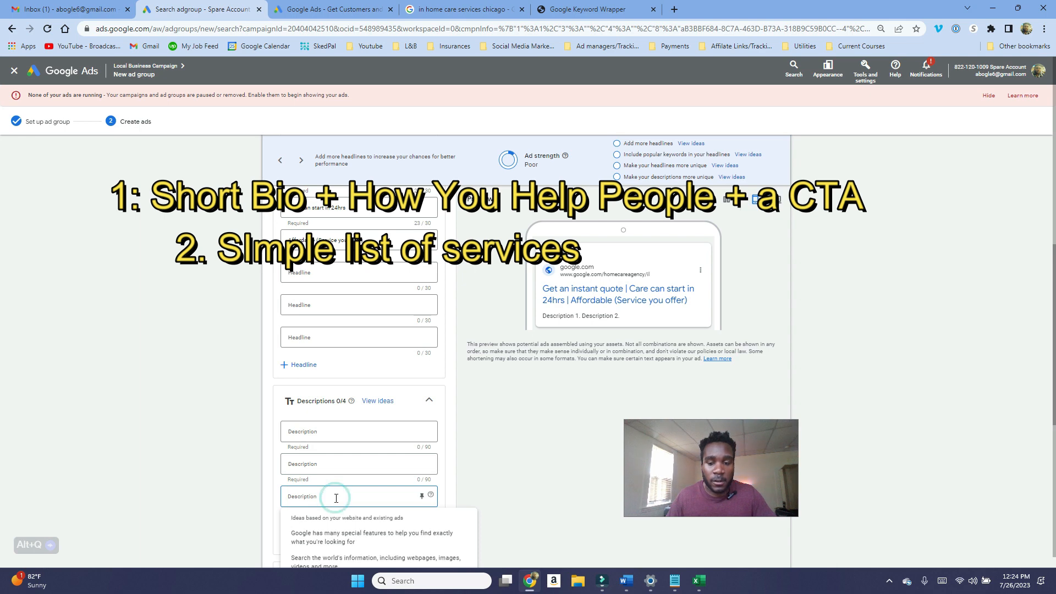
pyautogui.click(197, 487)
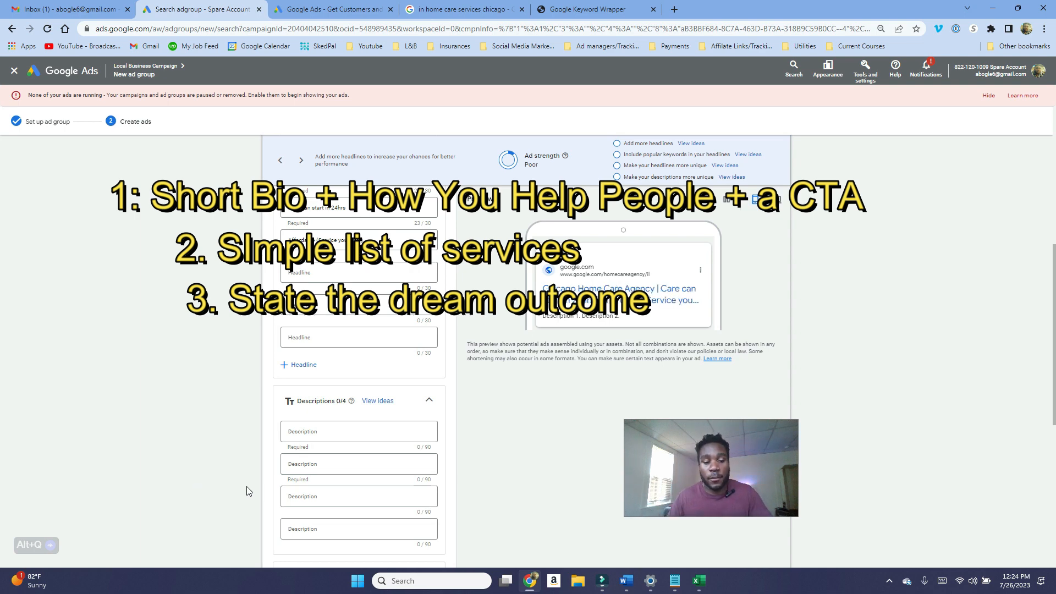
pyautogui.click(352, 528)
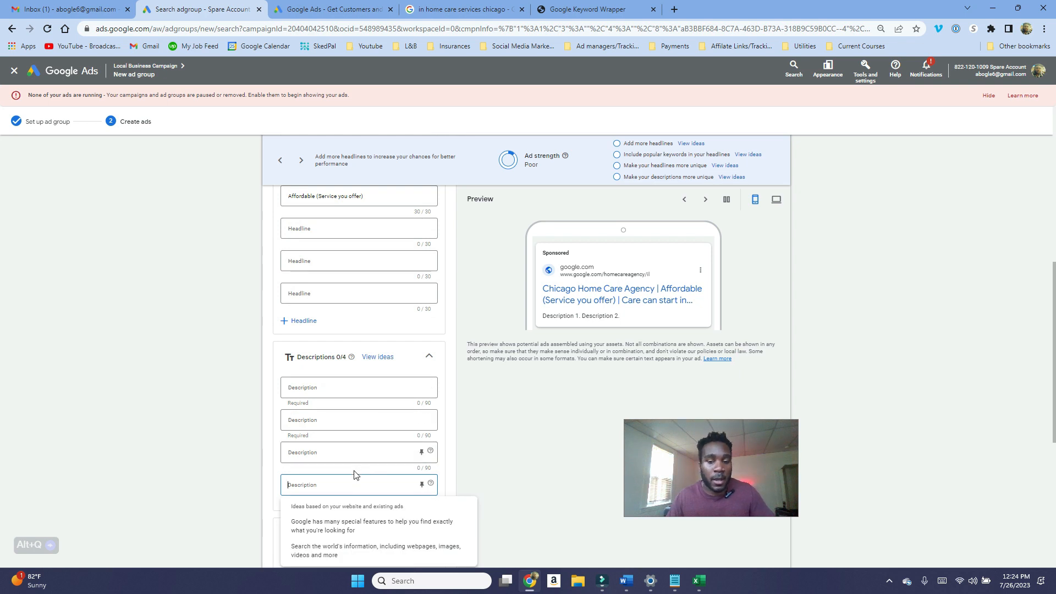
pyautogui.scroll(1, 351, 482)
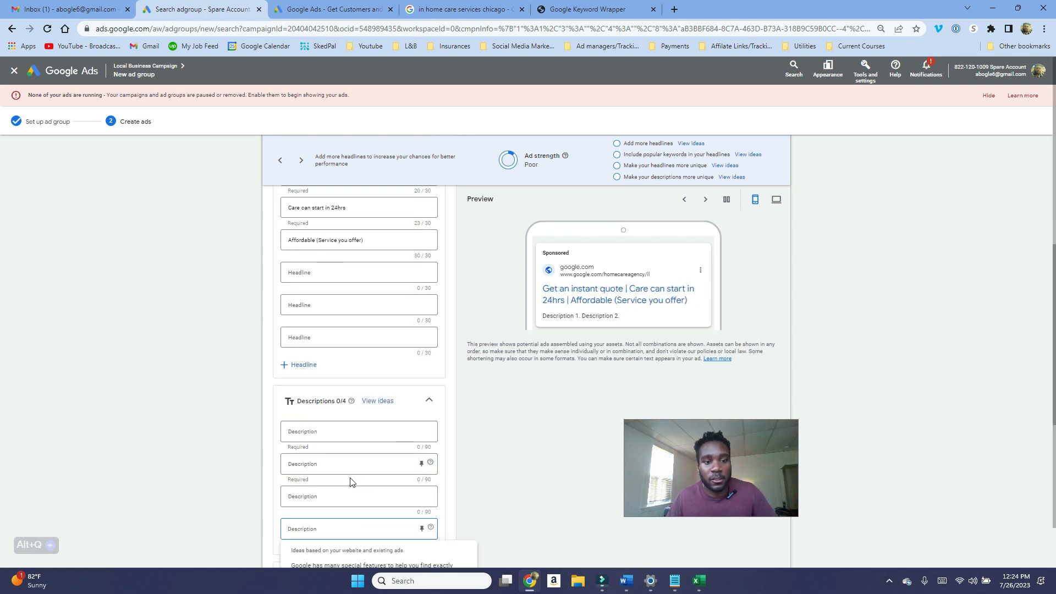
pyautogui.click(333, 429)
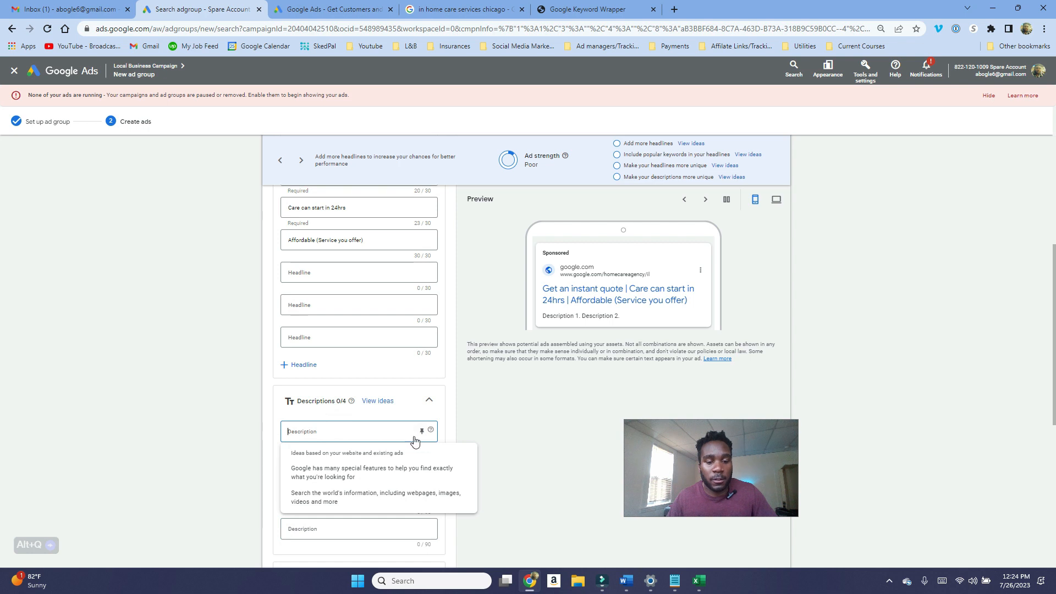
pyautogui.click(469, 438)
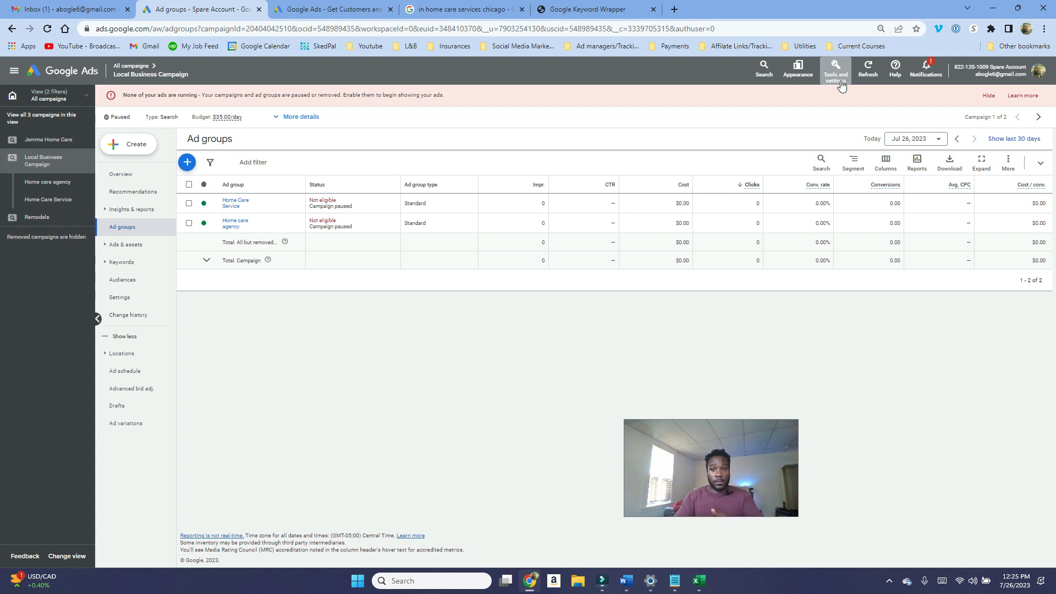
# Step: Start a new website conversion action and scan the tensionfreemarketing.com website domain
pyautogui.click(836, 74)
pyautogui.click(774, 117)
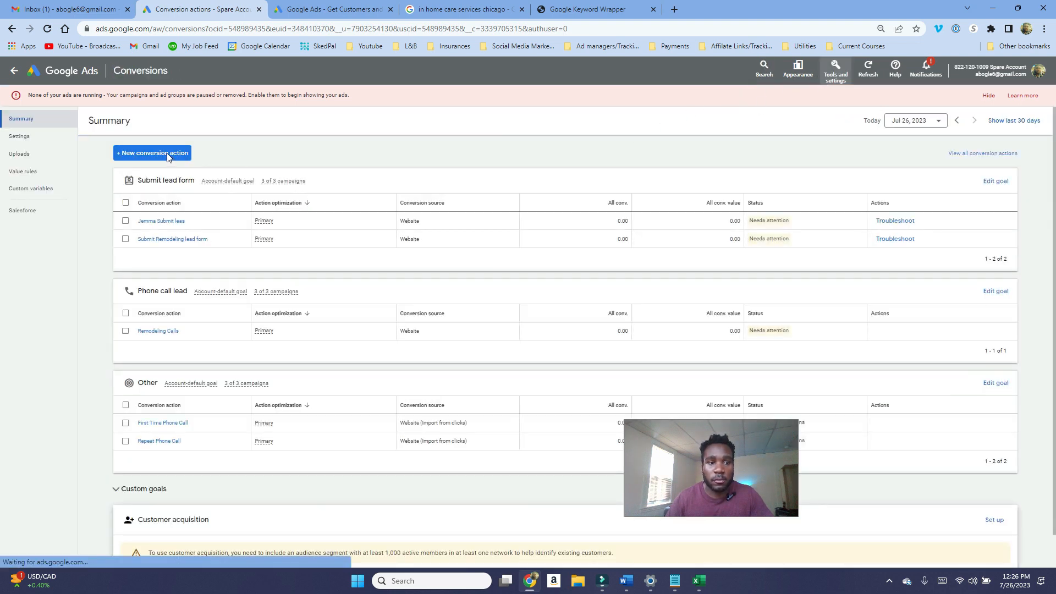
pyautogui.click(168, 155)
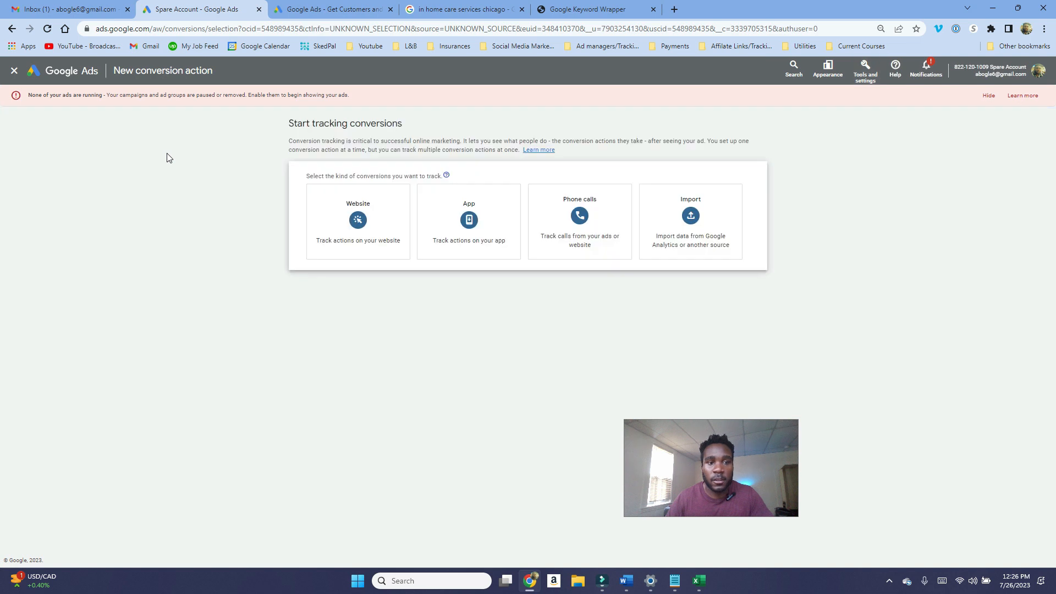
pyautogui.click(362, 212)
pyautogui.click(351, 229)
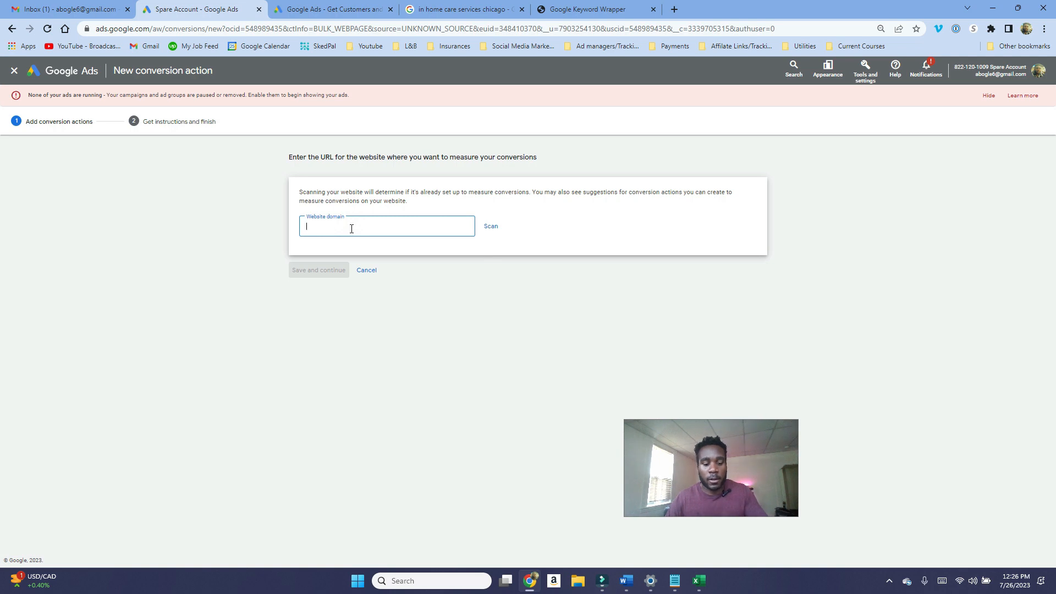
pyautogui.write('tensionfreemarkeitng.com')
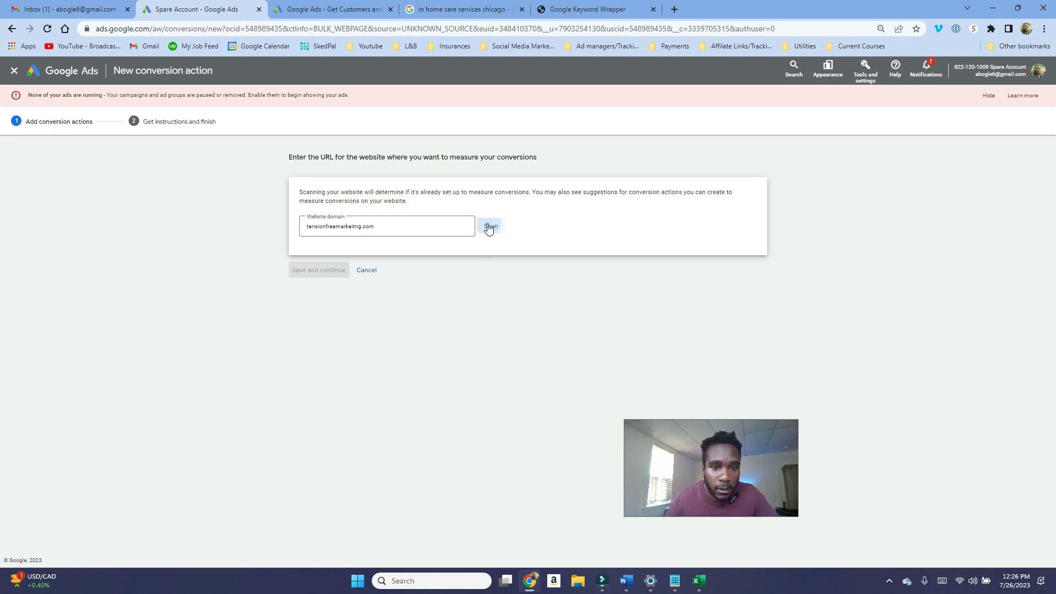
pyautogui.click(489, 227)
# Step: Cancel the website-event conversion action and start adding a conversion action manually using code
pyautogui.scroll(-2, 426, 440)
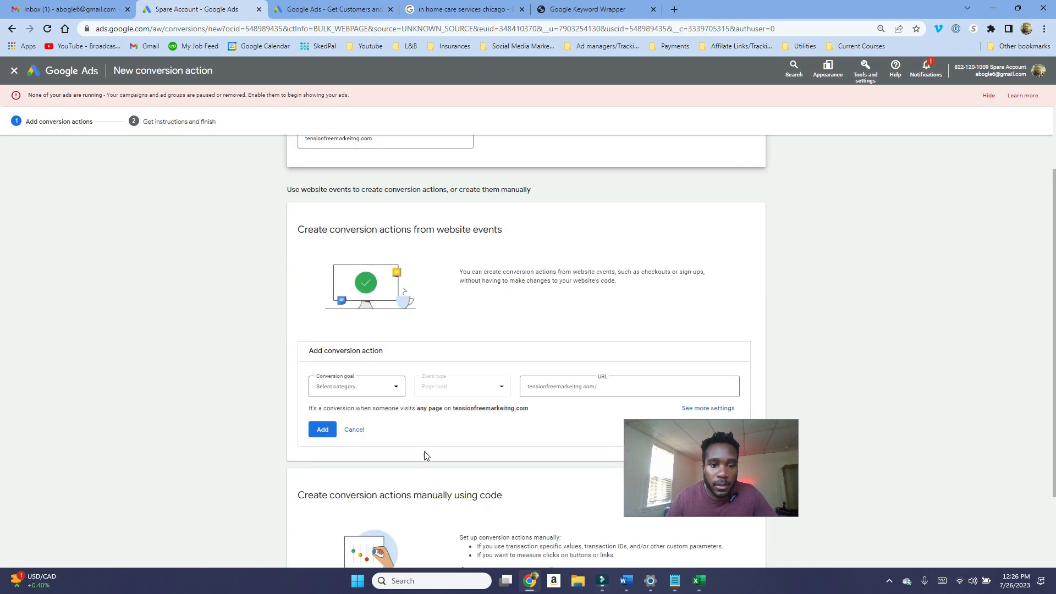
pyautogui.click(355, 431)
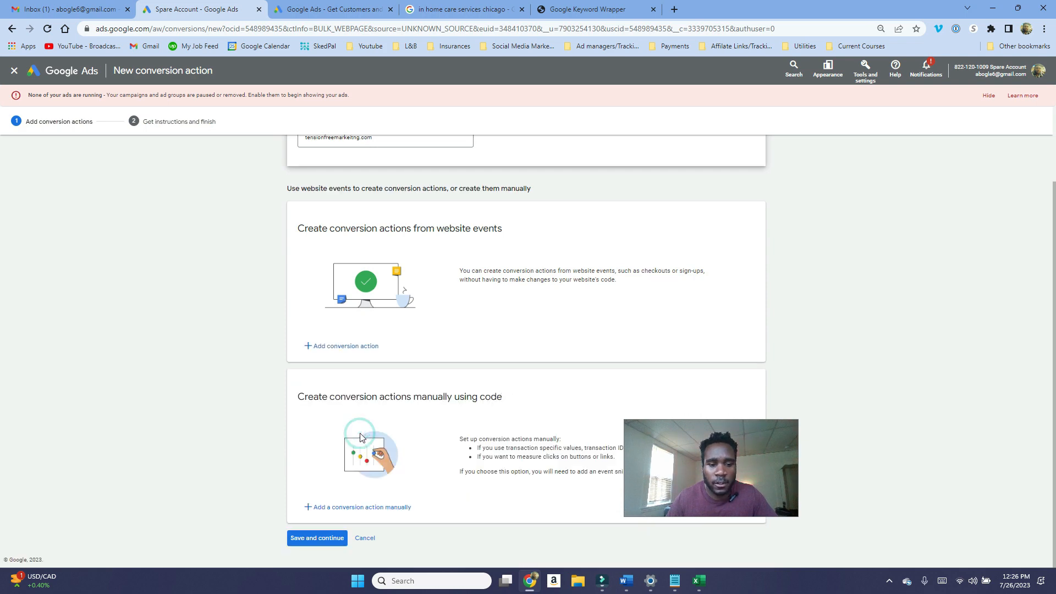
pyautogui.click(350, 507)
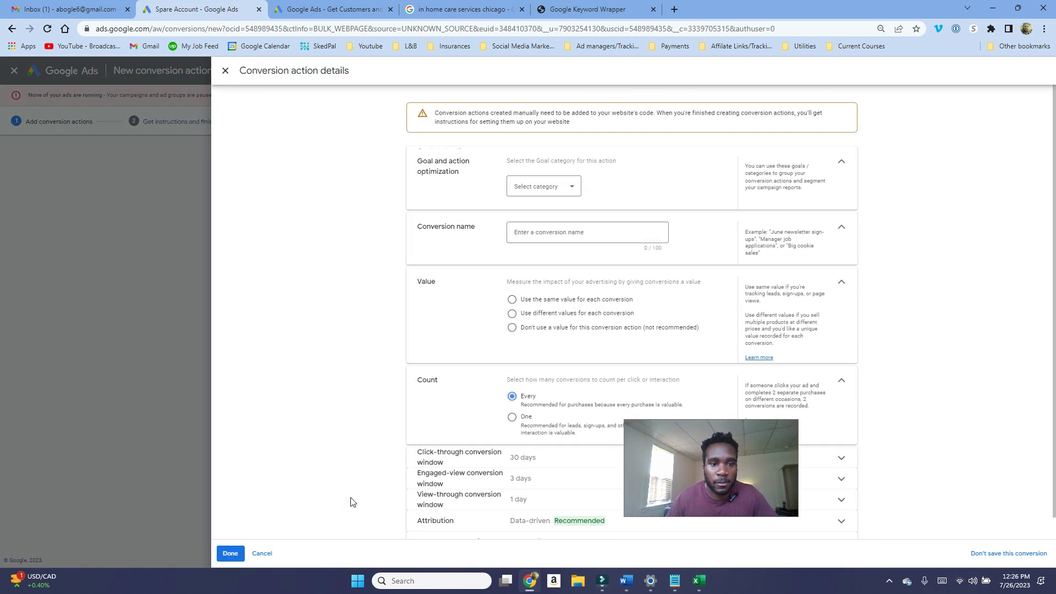
# Step: Set the conversion goal category to Submit lead form and name the conversion Lead form
pyautogui.click(537, 188)
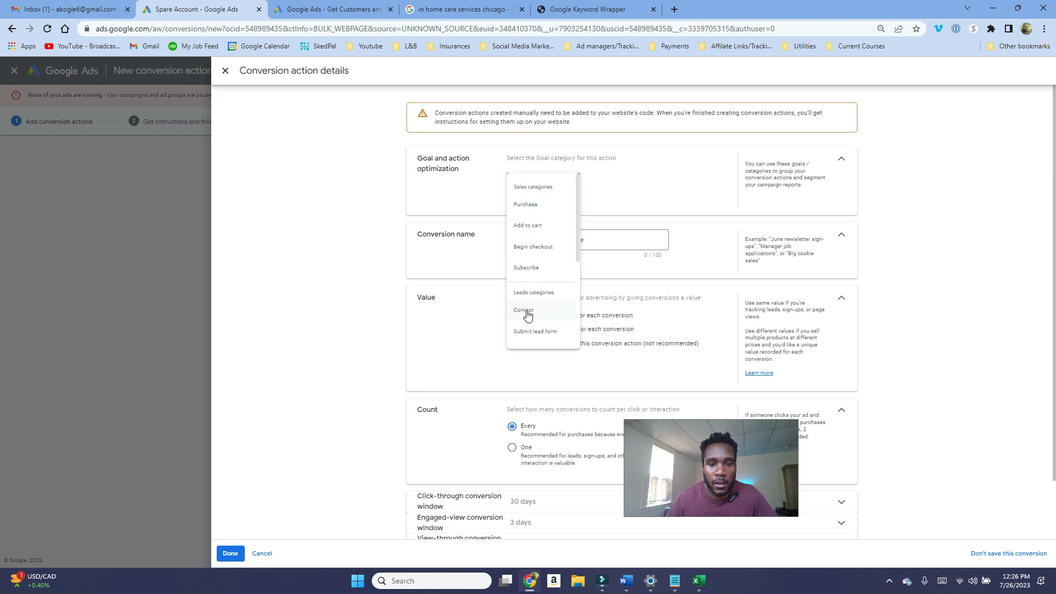
pyautogui.click(526, 332)
pyautogui.click(544, 272)
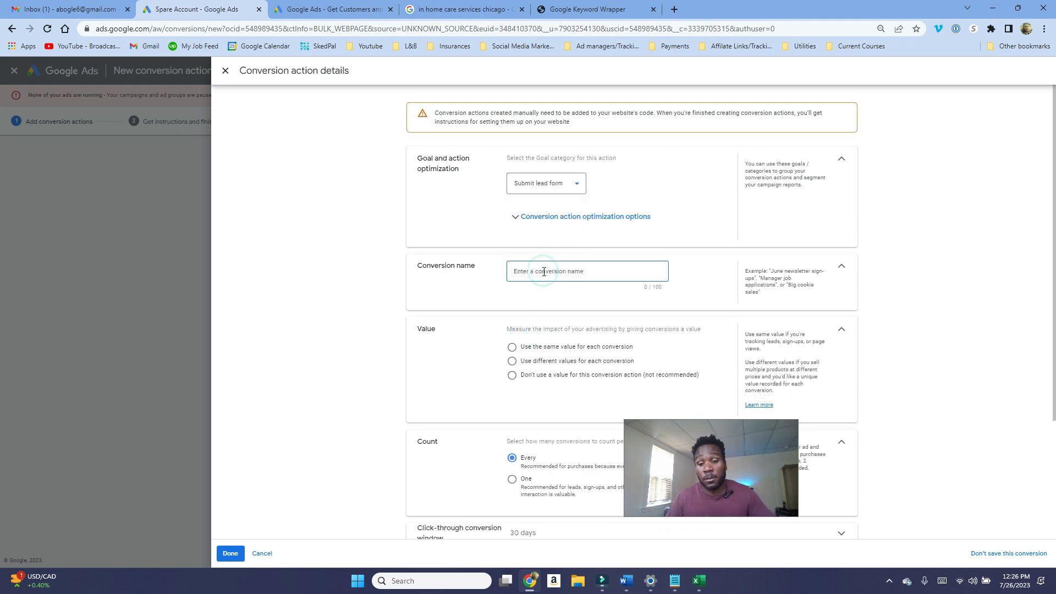
pyautogui.write('Le')
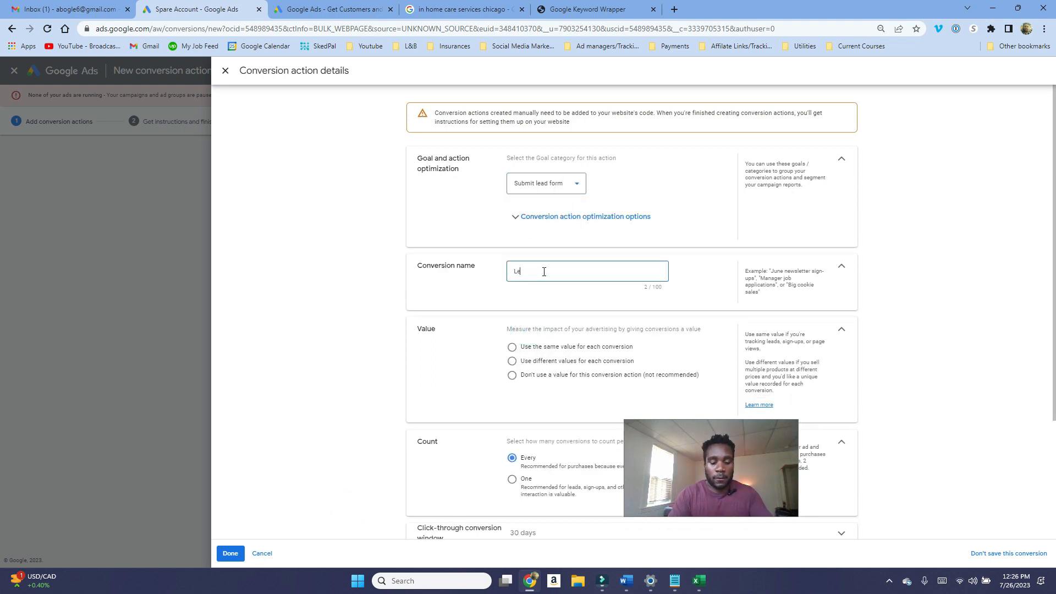
pyautogui.write('ad form')
# Step: Choose not to use a value for this conversion and count only one conversion per interaction
pyautogui.click(513, 375)
pyautogui.scroll(-1, 538, 379)
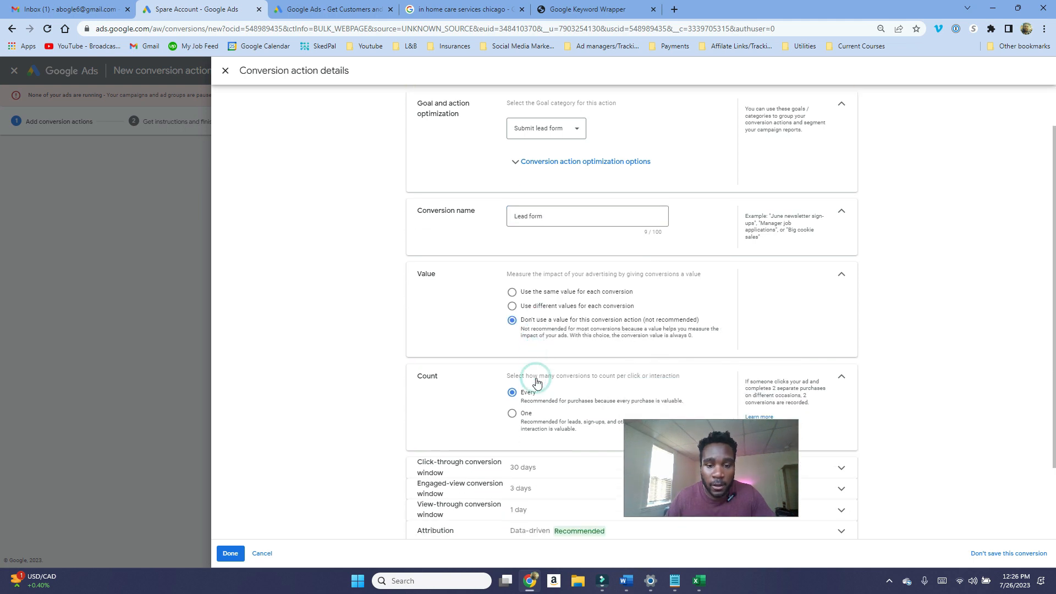
pyautogui.click(525, 419)
# Step: Review the remaining conversion settings including Enhanced CPC, finish the conversion action, and save and continue
pyautogui.scroll(-1, 525, 420)
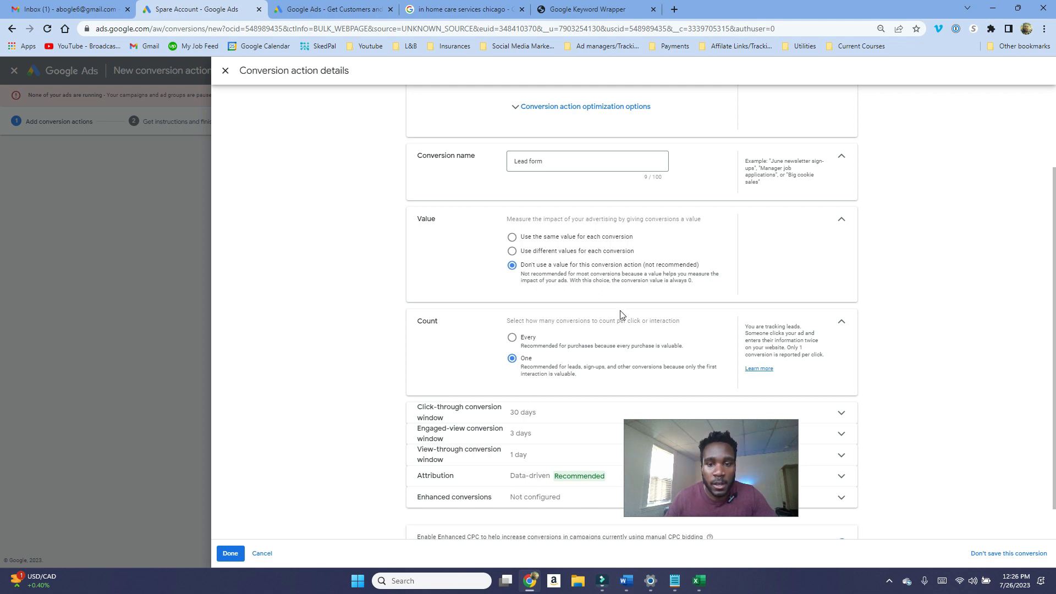
pyautogui.scroll(1, 589, 313)
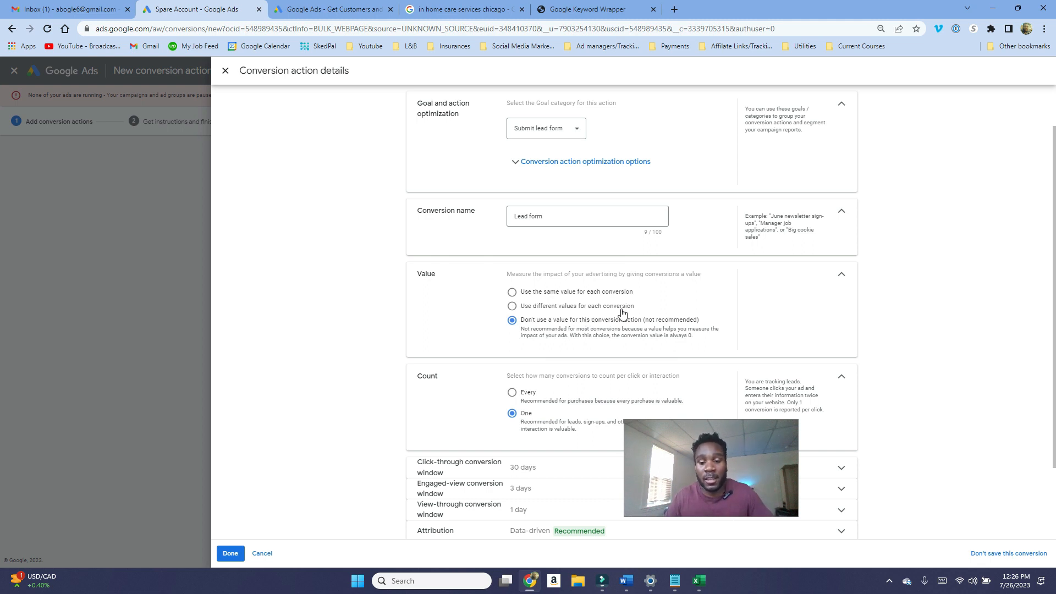
pyautogui.moveTo(740, 473); pyautogui.dragTo(906, 402)
pyautogui.scroll(-2, 609, 308)
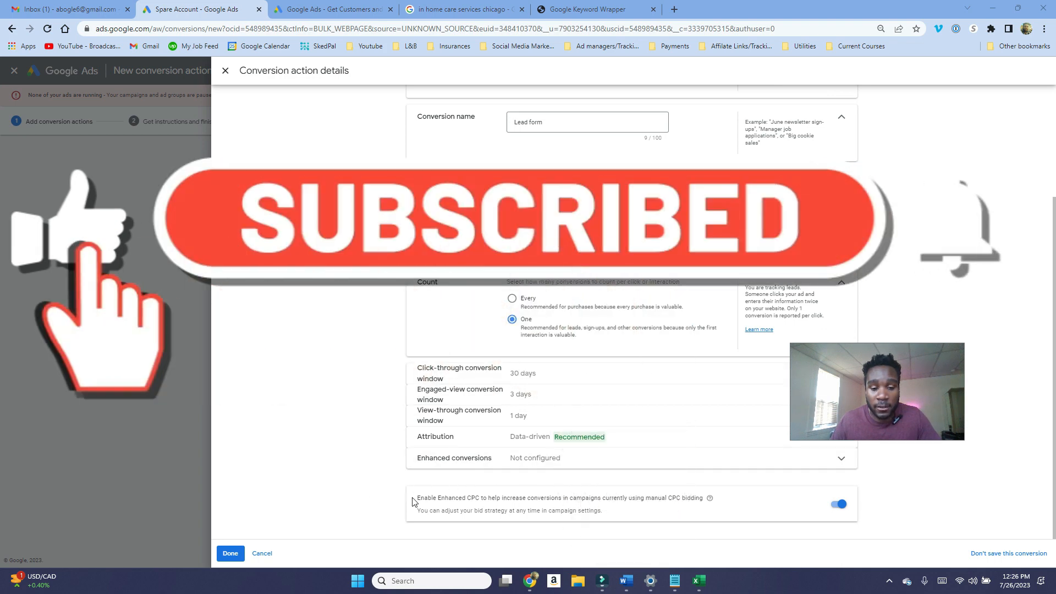
pyautogui.moveTo(414, 498); pyautogui.dragTo(704, 497)
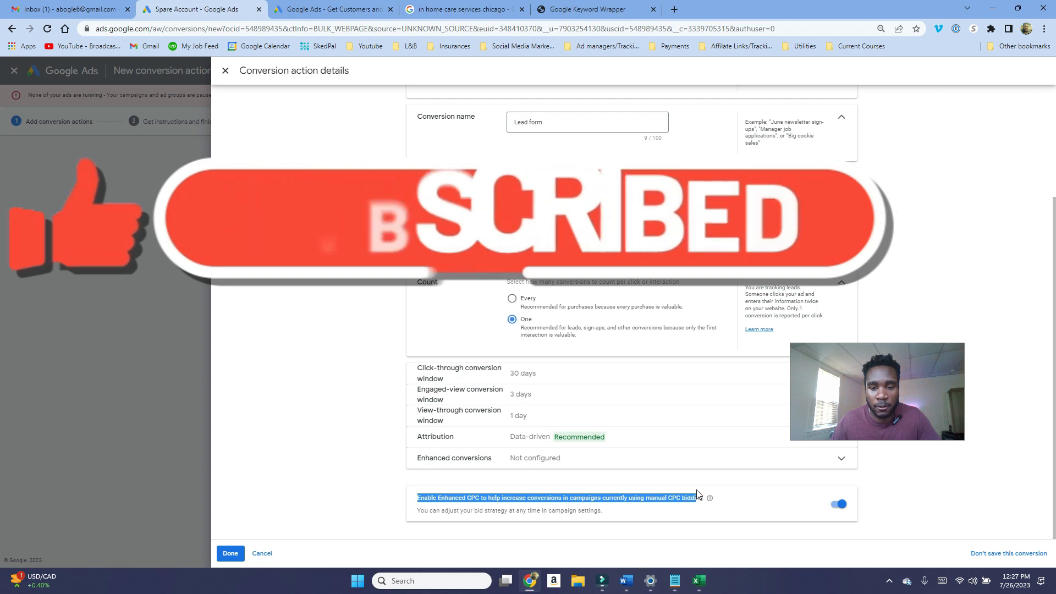
pyautogui.click(230, 553)
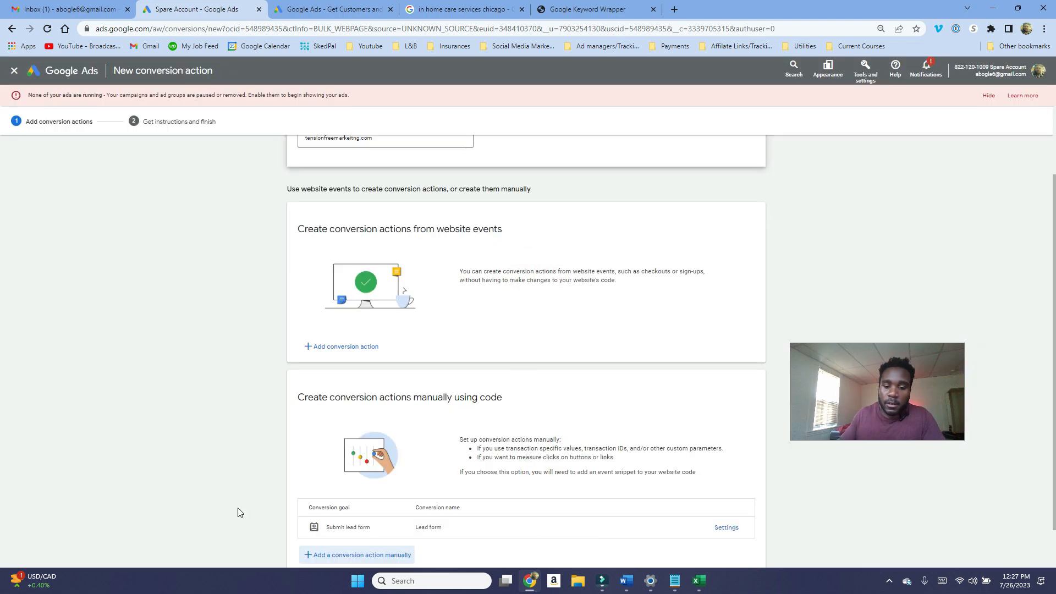
pyautogui.scroll(-1, 280, 481)
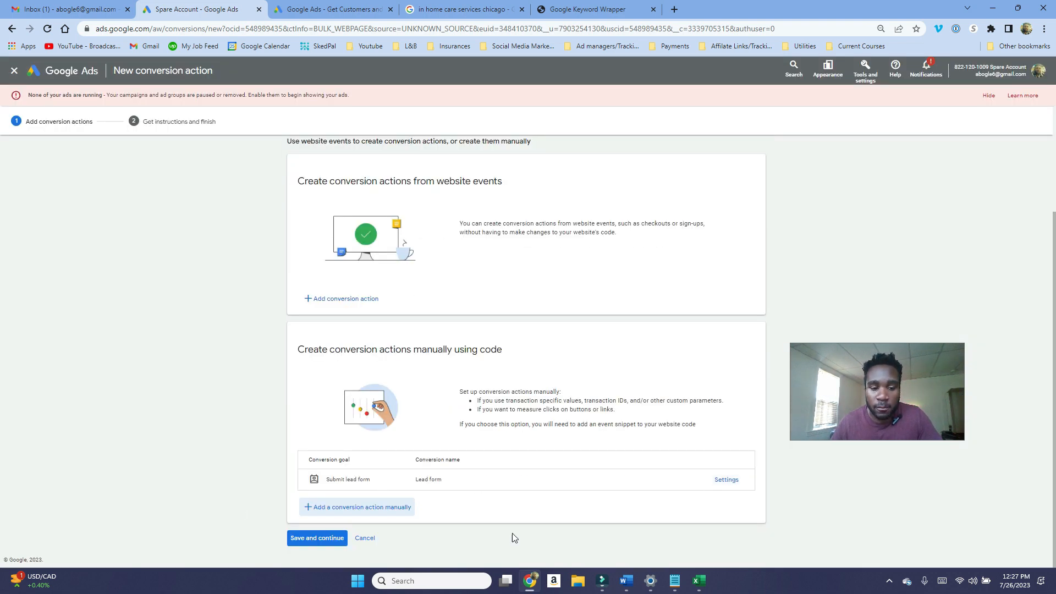
pyautogui.click(321, 541)
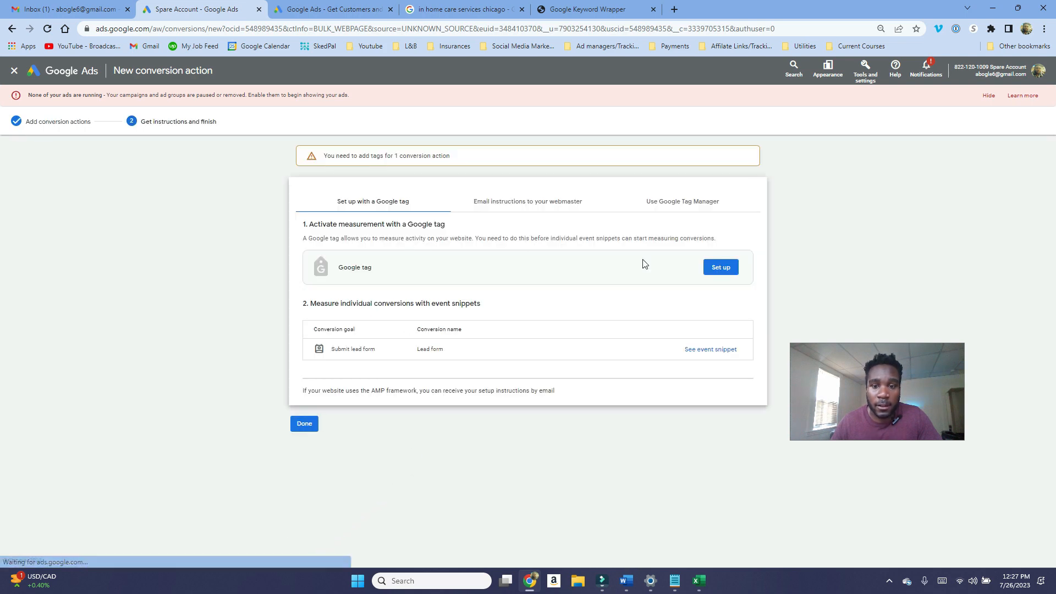
# Step: View the Google tag installation code and the Lead form event snippet
pyautogui.click(720, 267)
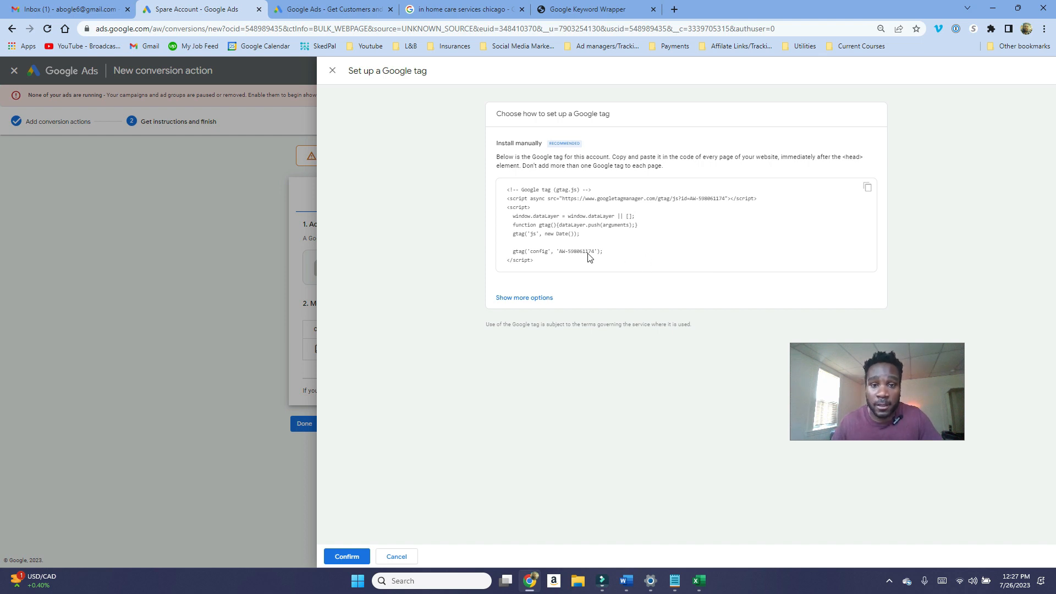
pyautogui.click(332, 71)
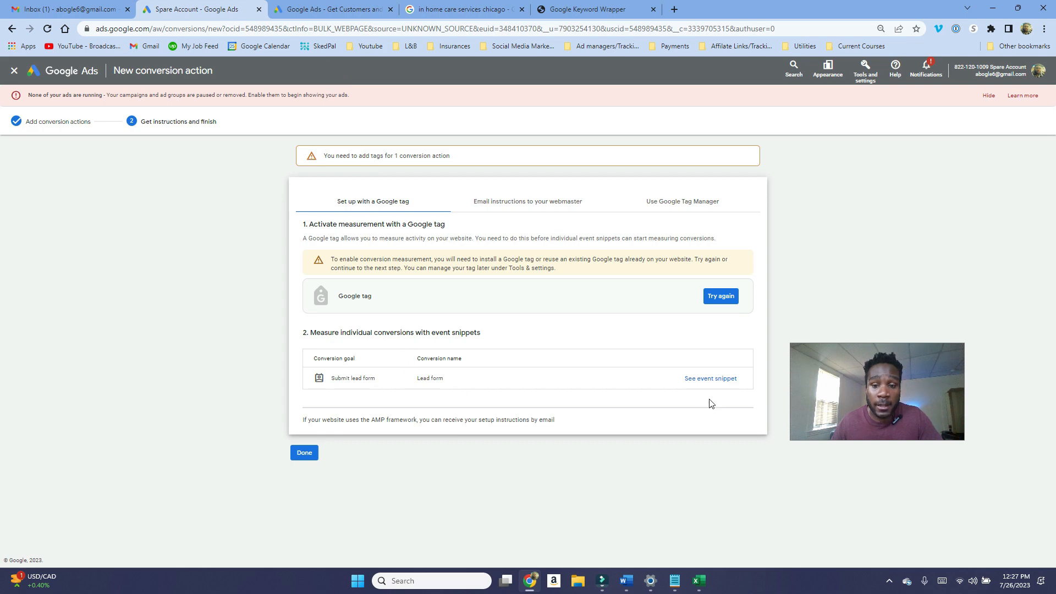
pyautogui.click(710, 380)
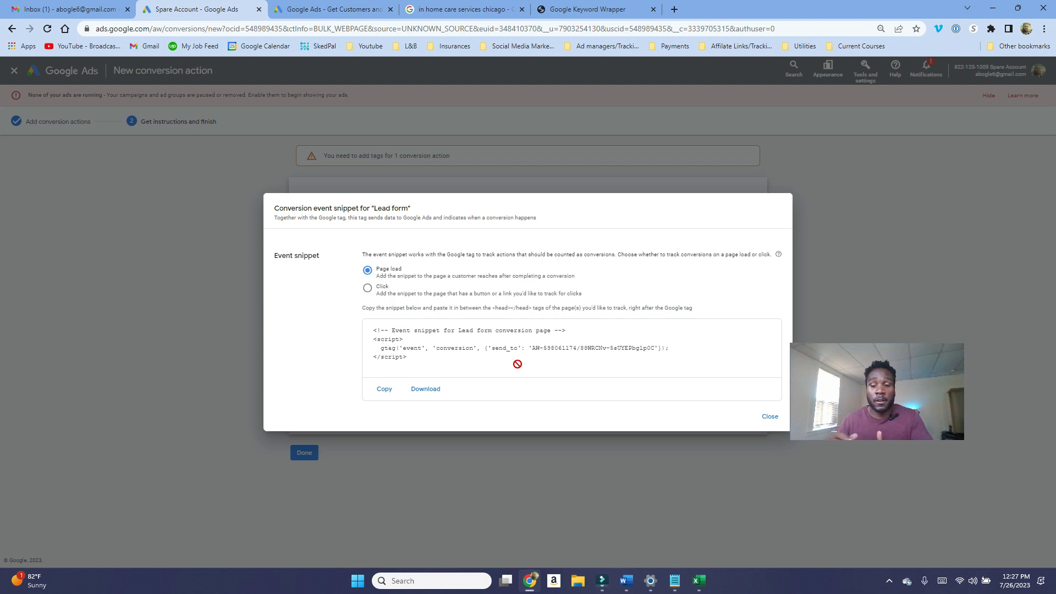
pyautogui.click(249, 253)
pyautogui.click(769, 417)
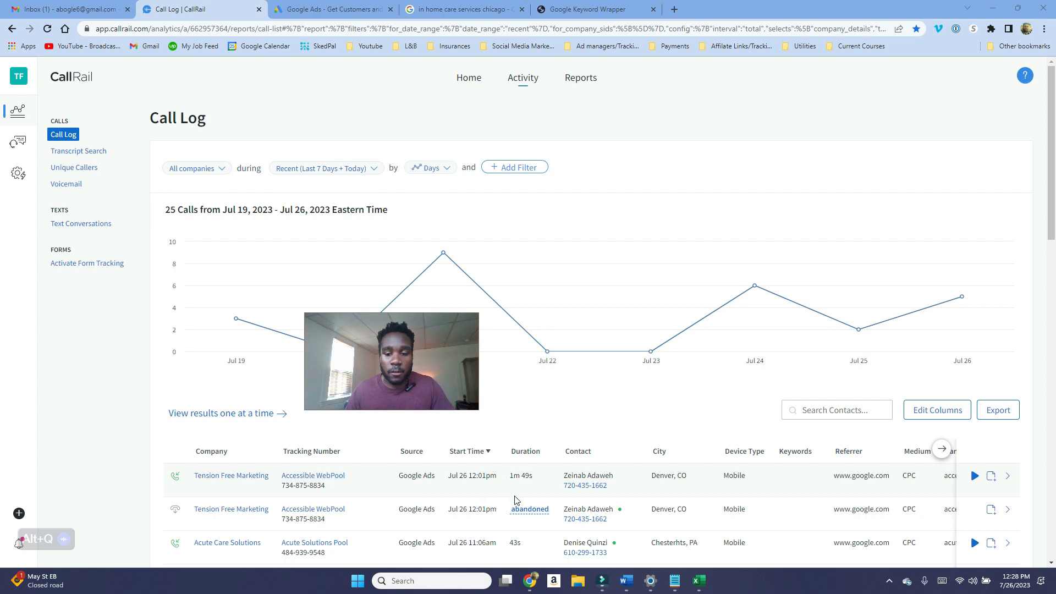
# Step: Switch to the CallRail call log and examine the calls' keywords and landing pages
pyautogui.moveTo(424, 367); pyautogui.dragTo(343, 466)
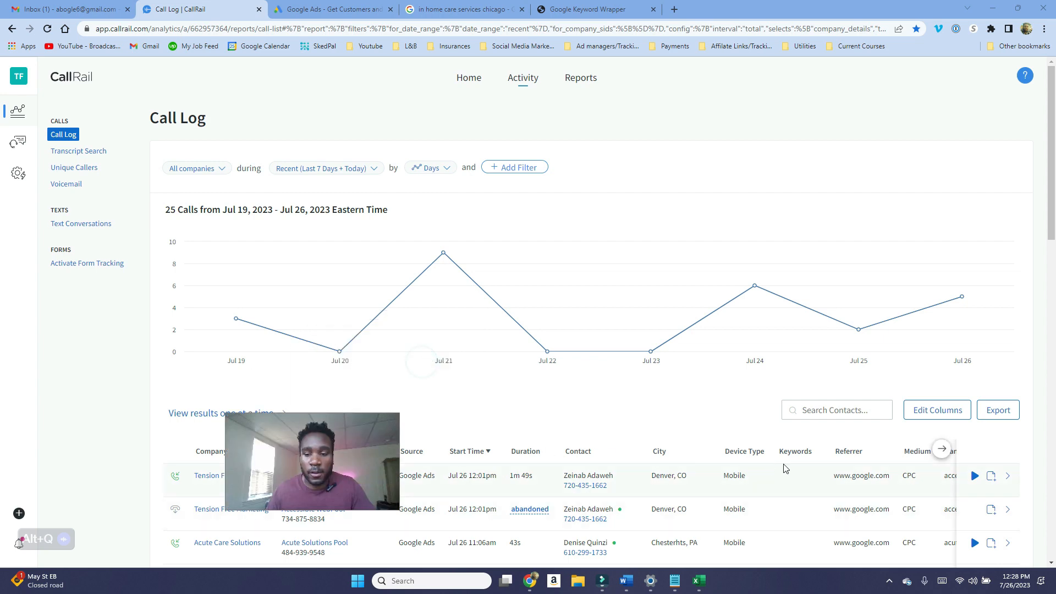
pyautogui.scroll(-2, 794, 464)
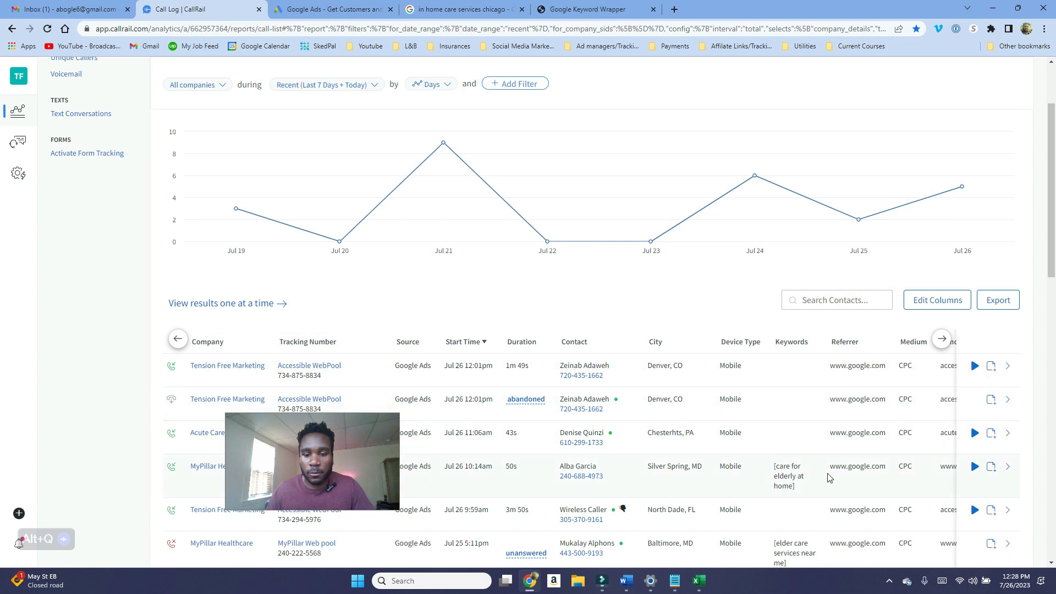
pyautogui.tripleClick(817, 485)
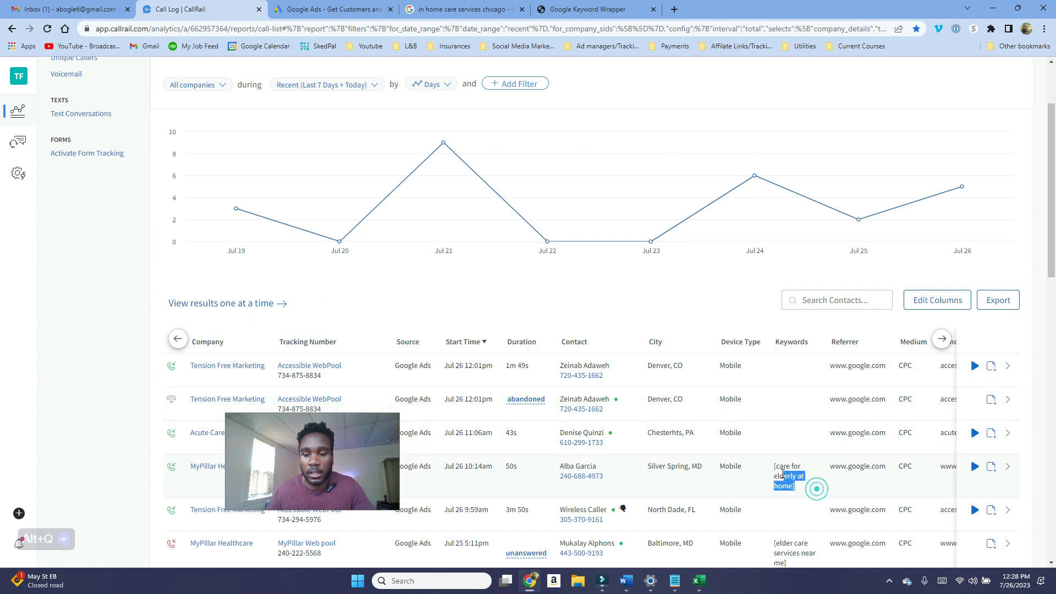
pyautogui.click(857, 465)
pyautogui.hscroll(8, 869, 463)
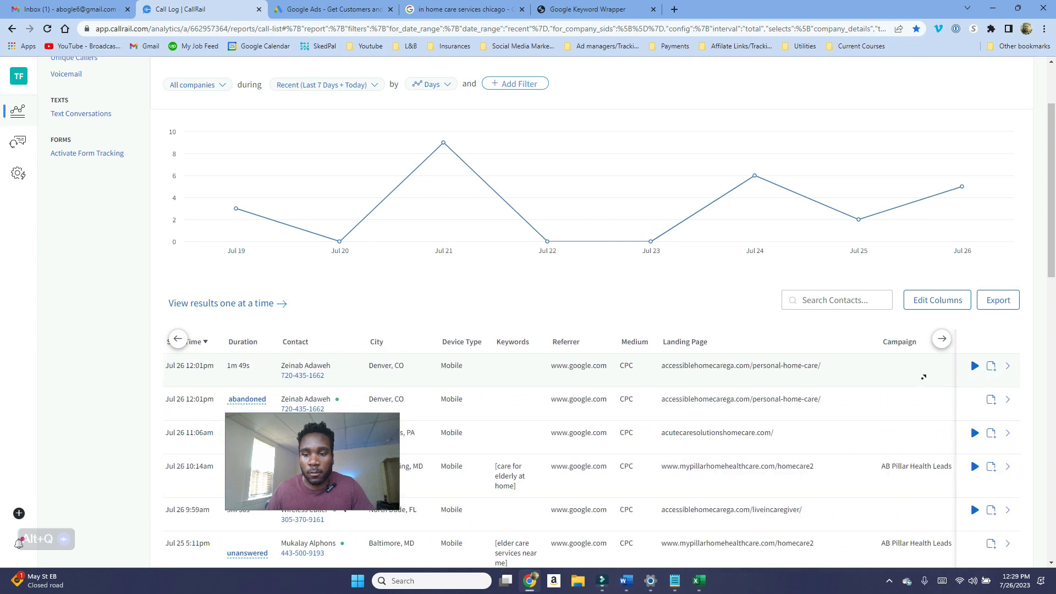
# Step: Start creating a tracking number used online on the website, tracking calls, keywords and web sessions
pyautogui.scroll(-1, 847, 441)
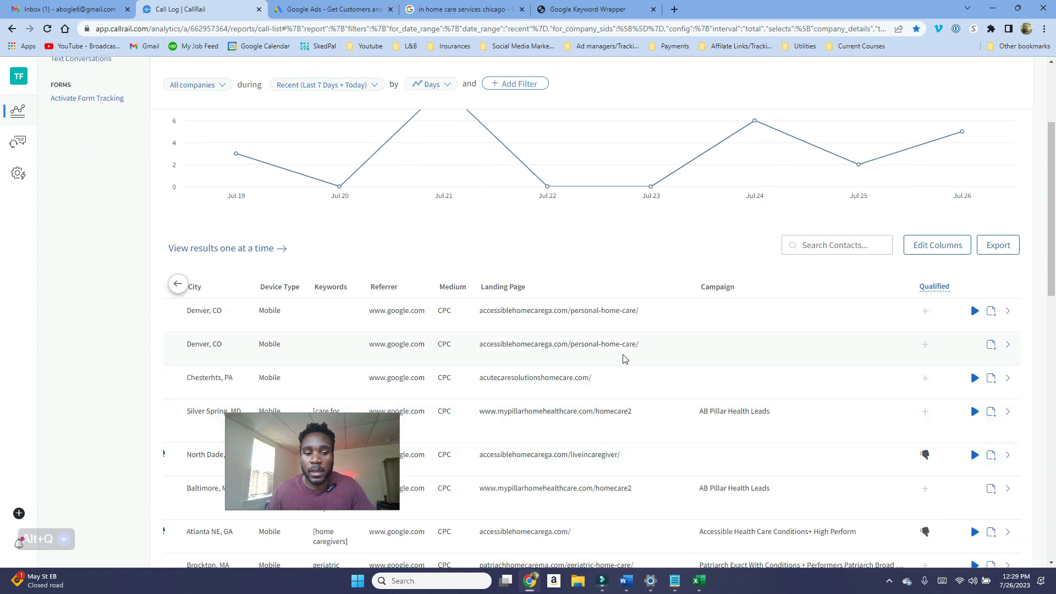
pyautogui.scroll(3, 625, 357)
pyautogui.scroll(-1, 354, 444)
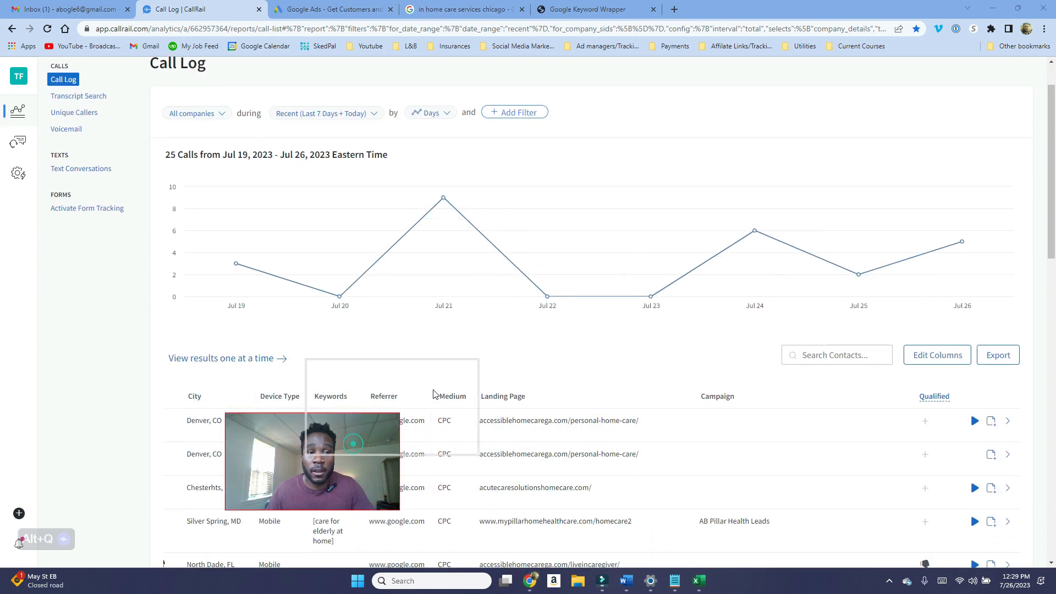
pyautogui.scroll(1, 354, 429)
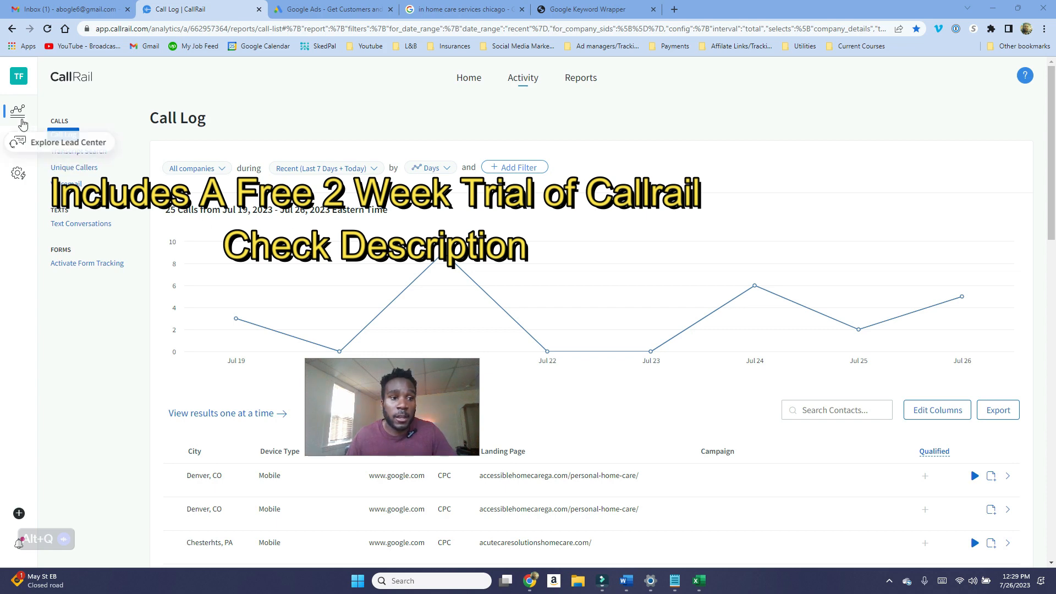
pyautogui.click(22, 515)
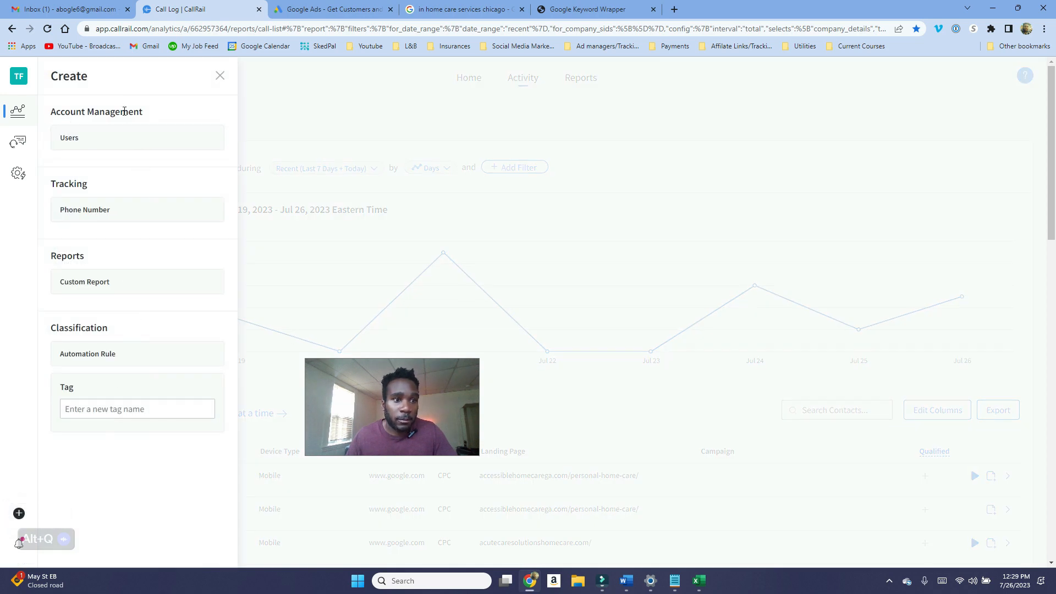
pyautogui.click(102, 210)
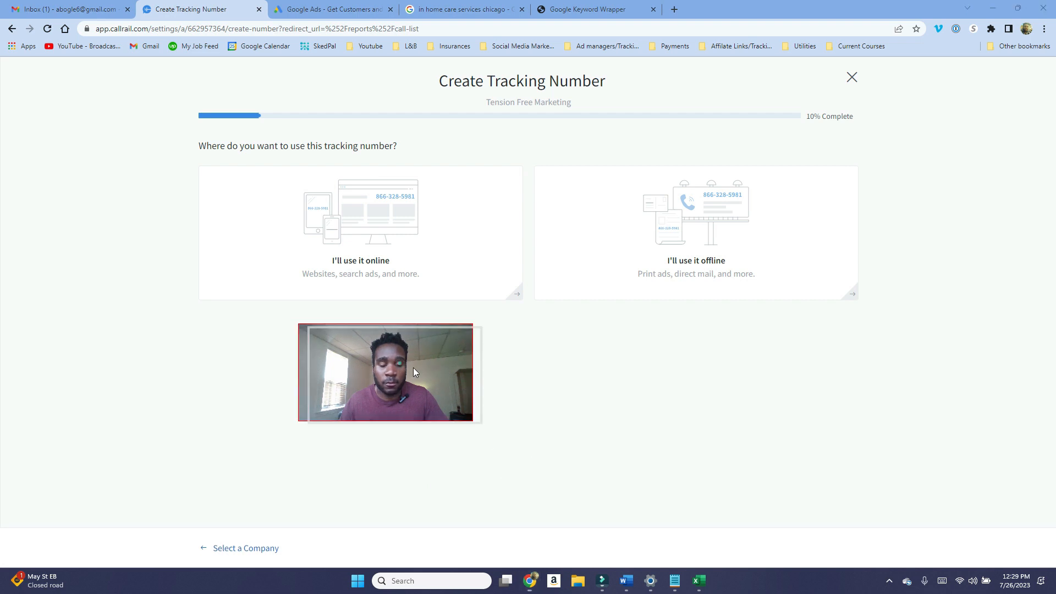
pyautogui.moveTo(413, 367); pyautogui.dragTo(529, 417)
pyautogui.click(420, 245)
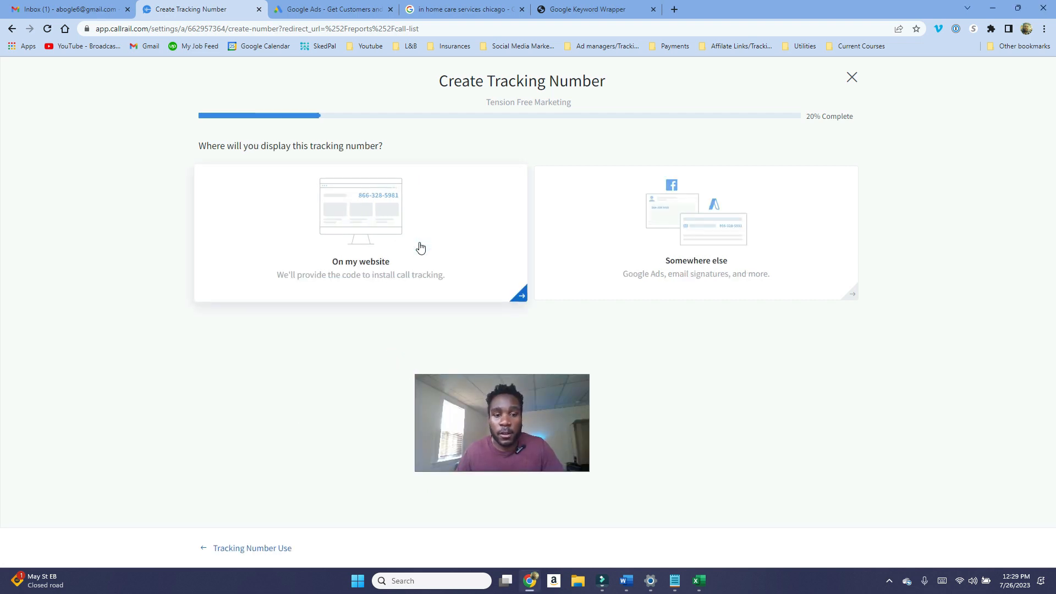
pyautogui.click(421, 246)
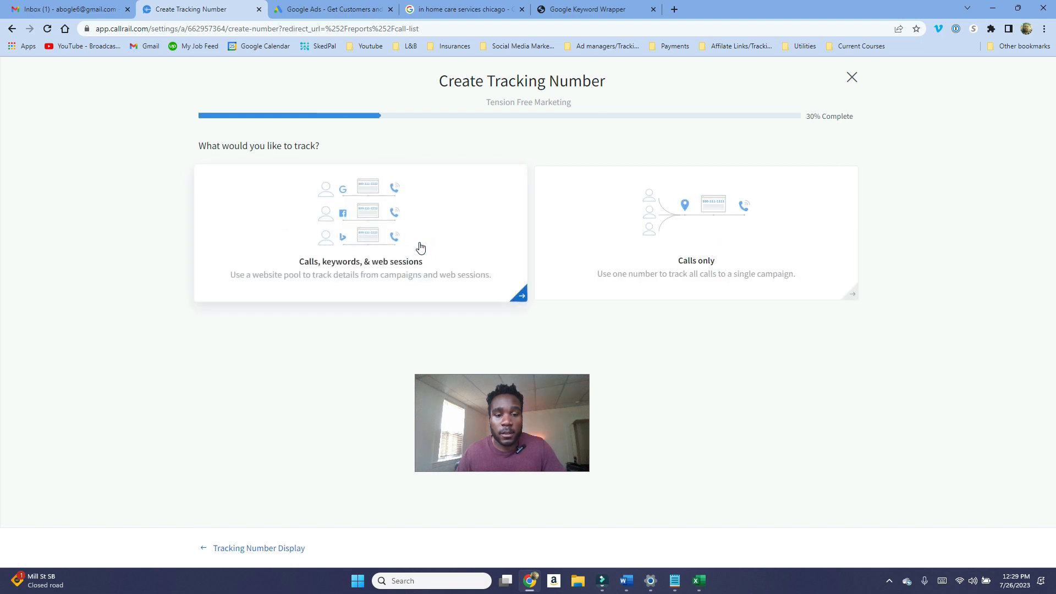
pyautogui.click(420, 246)
# Step: Enter the business phone number to forward calls to and keep tracking all visitors
pyautogui.click(292, 226)
pyautogui.hotkey('ctrl', 'v')
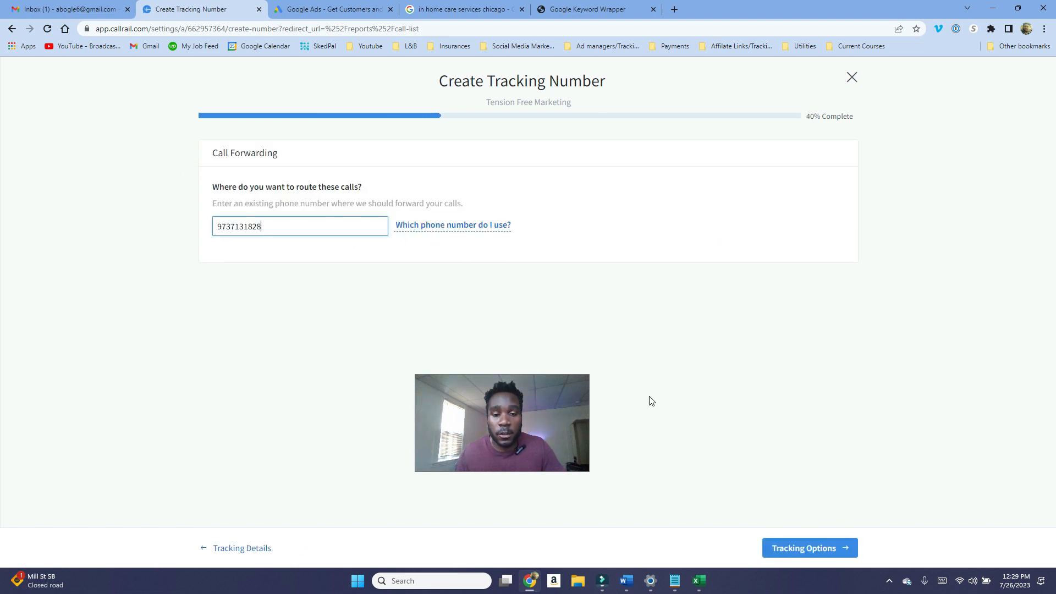
pyautogui.click(806, 549)
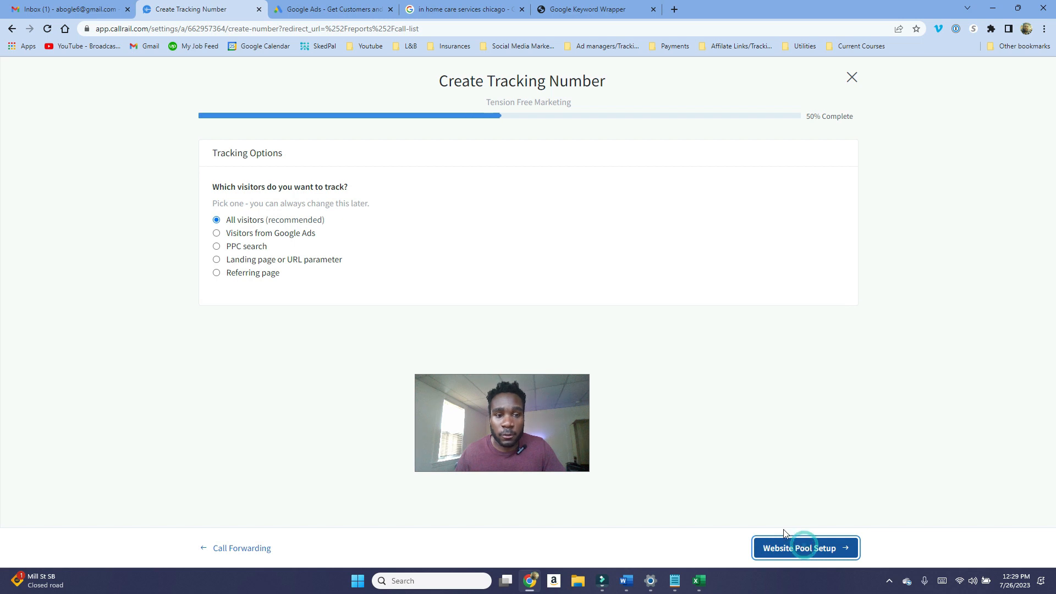
pyautogui.click(797, 547)
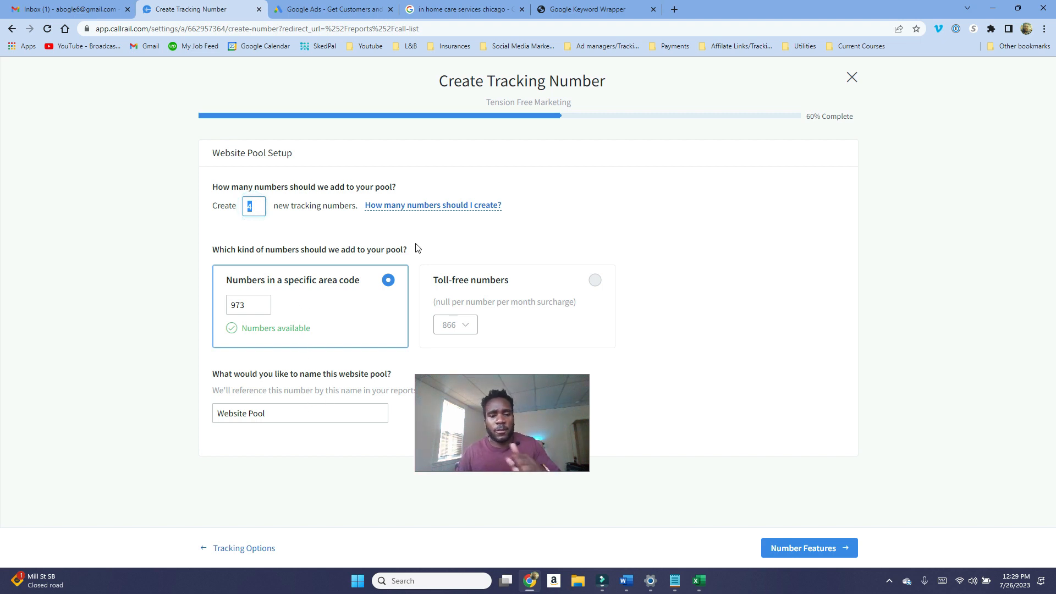
# Step: Name the website pool Google Pool and continue to the number features
pyautogui.tripleClick(311, 413)
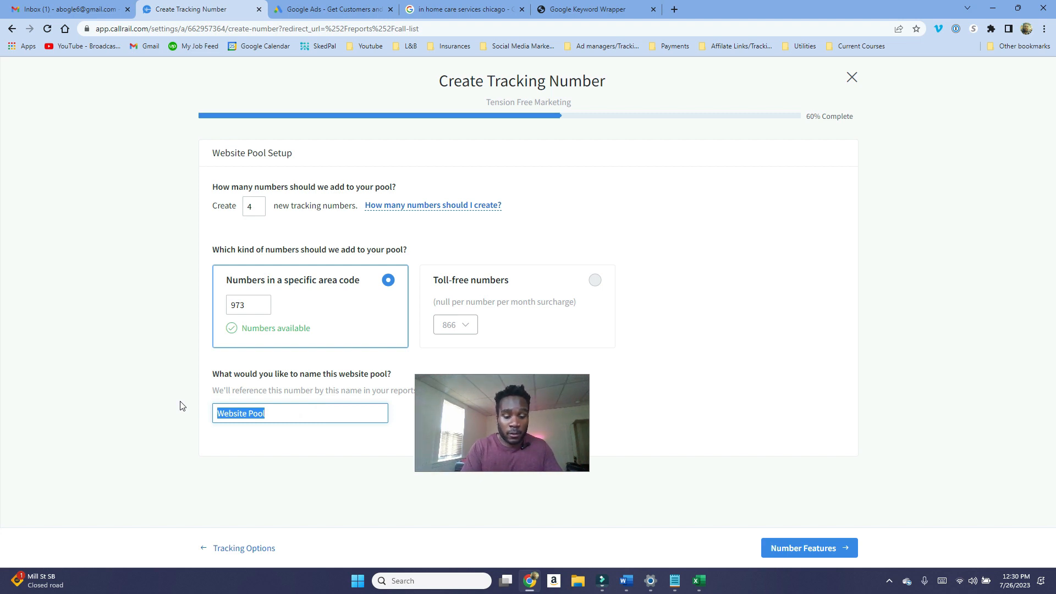
pyautogui.write('Google Pool')
pyautogui.click(804, 553)
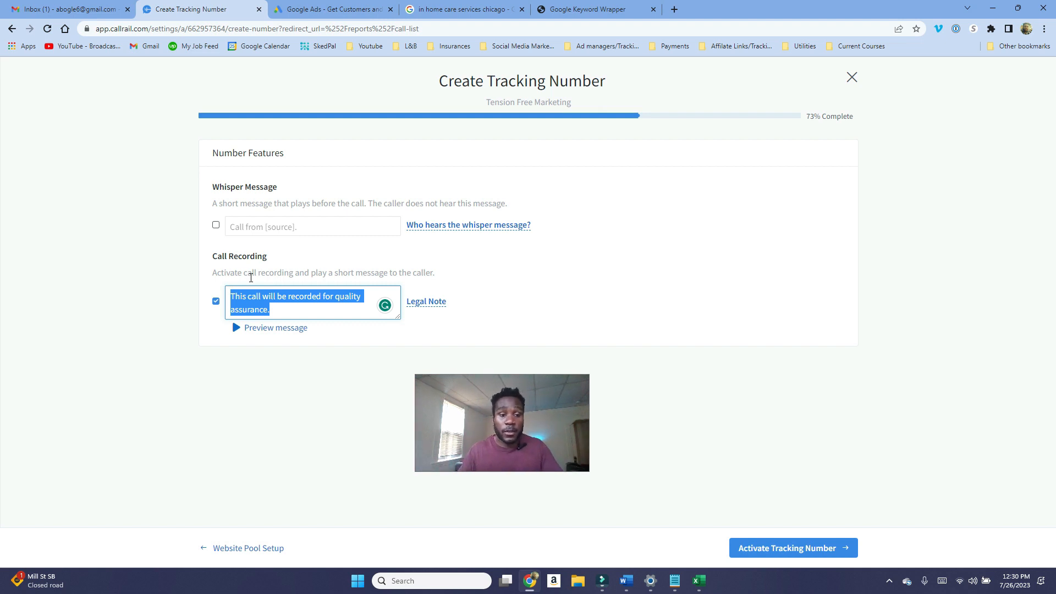
# Step: Clear the call recording message, enable the whisper message "Call from Google Ads", and close the wizard
pyautogui.click(263, 299)
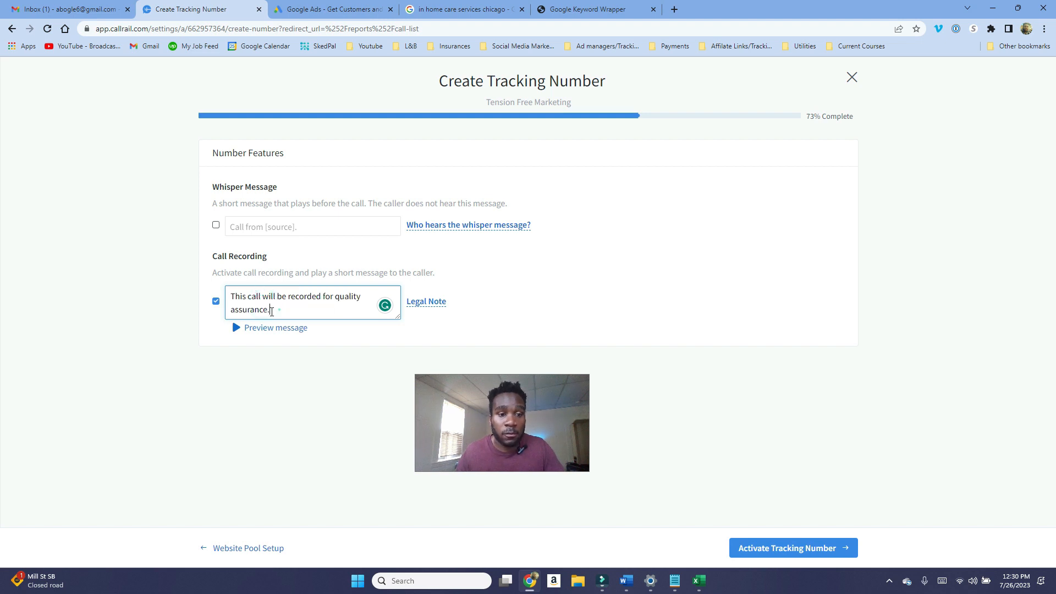
pyautogui.moveTo(279, 310); pyautogui.dragTo(226, 296)
pyautogui.press('BackSpace')
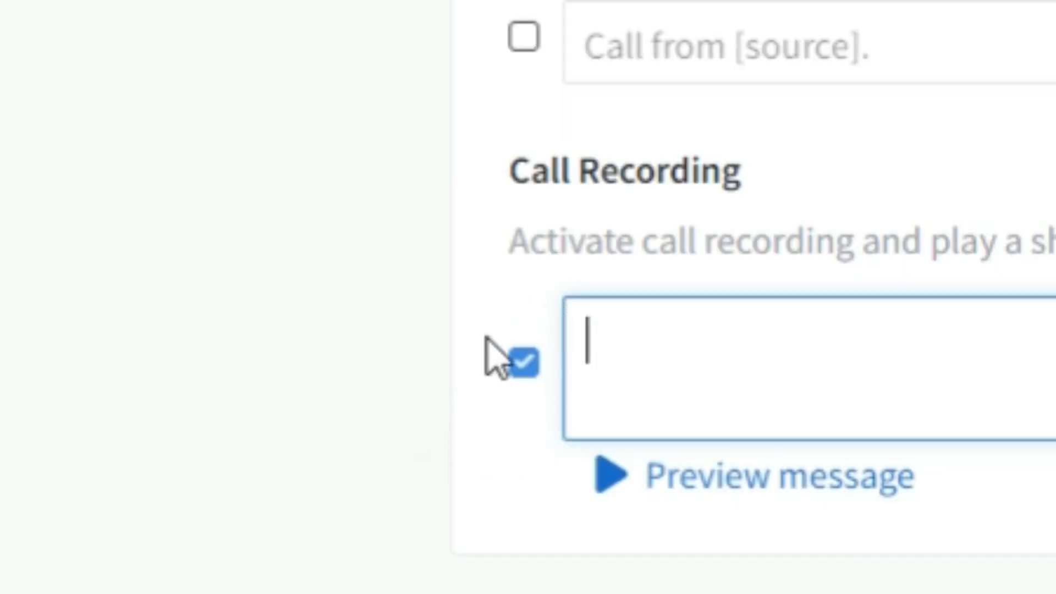
pyautogui.click(524, 37)
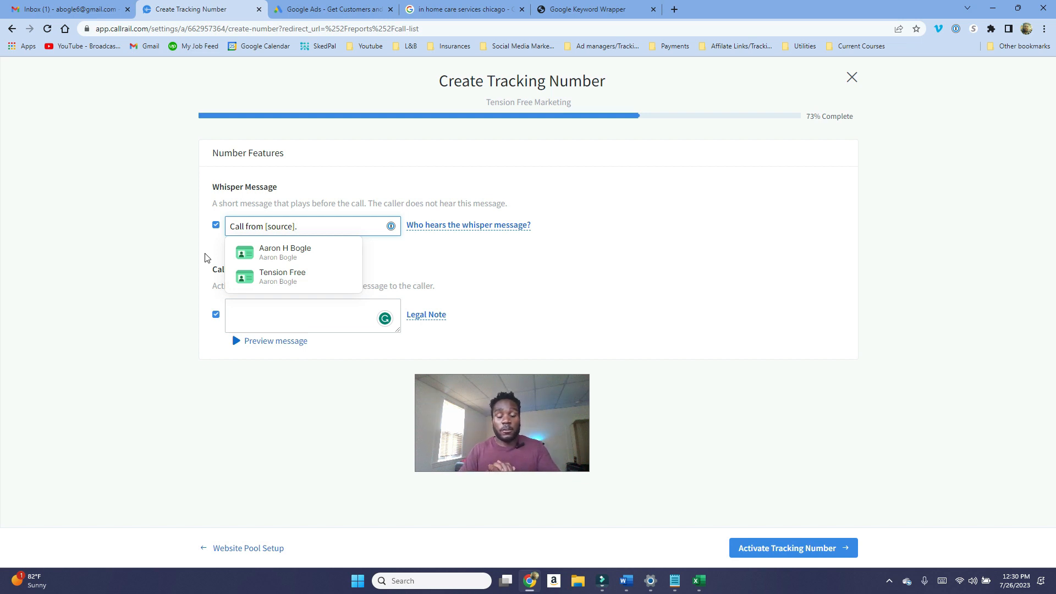
pyautogui.press('BackSpace')
pyautogui.press('BackSpace')
pyautogui.press('BackSpace')
pyautogui.press('BackSpace')
pyautogui.press('BackSpace')
pyautogui.press('BackSpace')
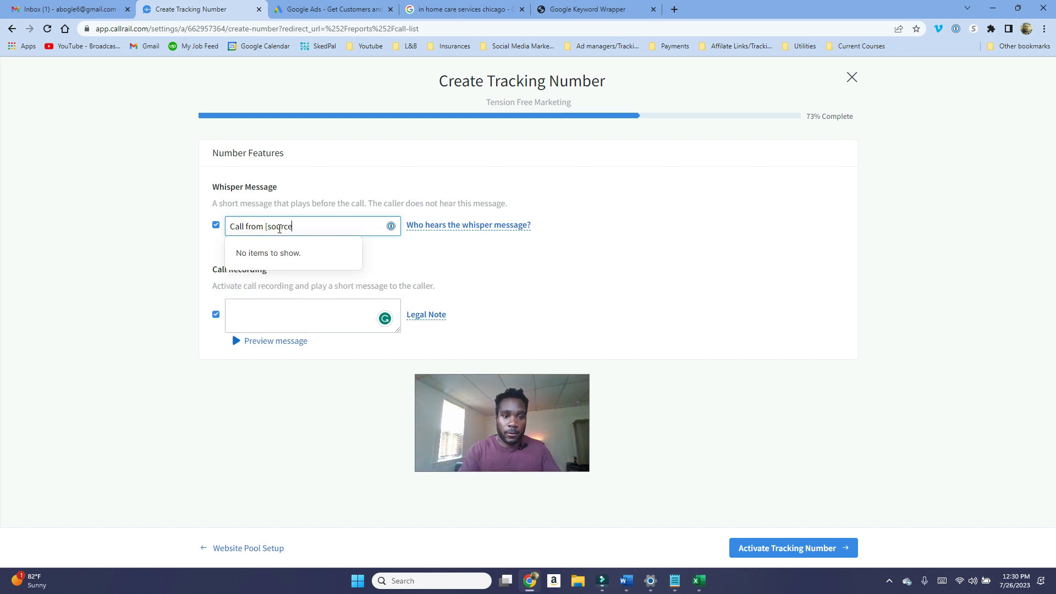
pyautogui.press('BackSpace')
pyautogui.press('BackSpace')
pyautogui.press('BackSpace')
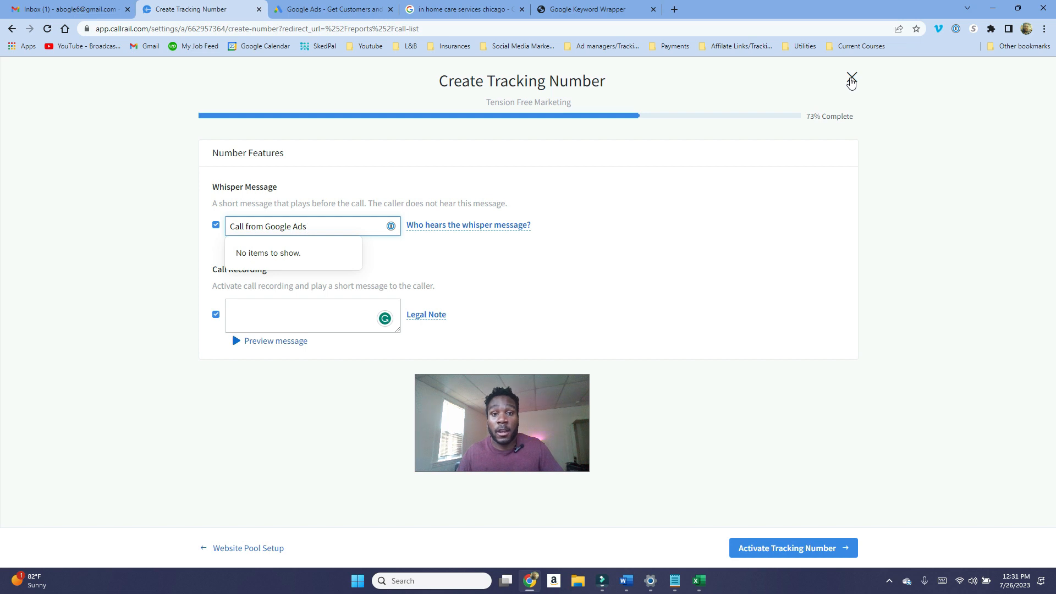
pyautogui.click(852, 77)
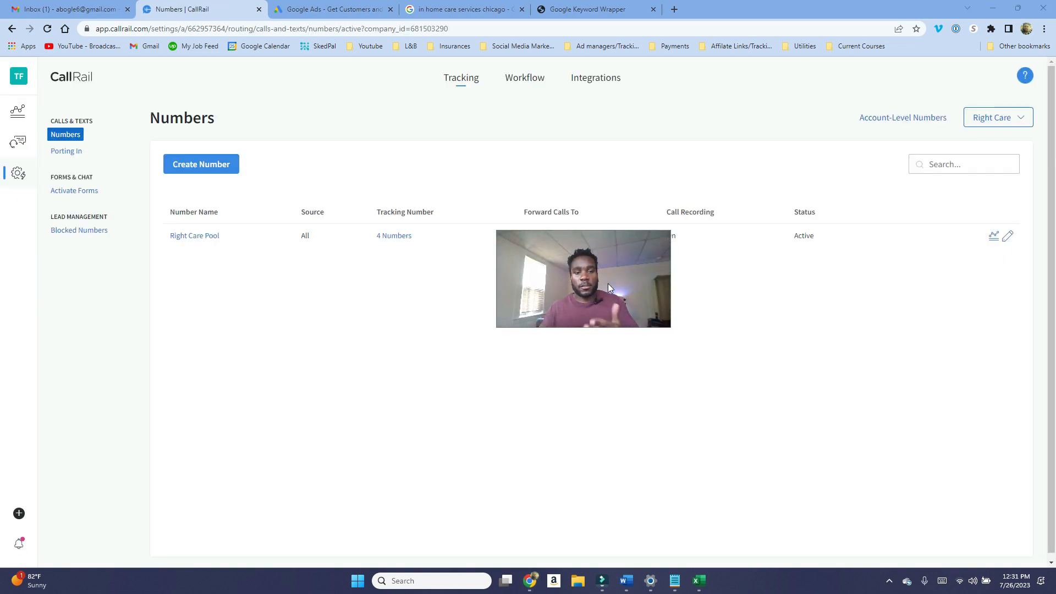
# Step: Open the JavaScript Snippet integration and copy its code snippet to the clipboard
pyautogui.click(611, 83)
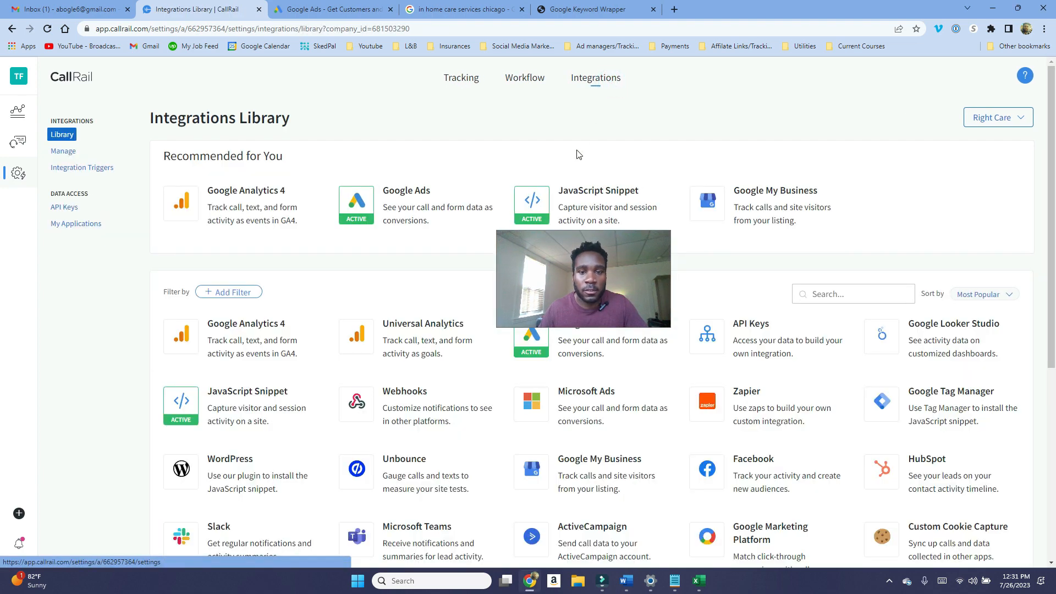
pyautogui.click(568, 198)
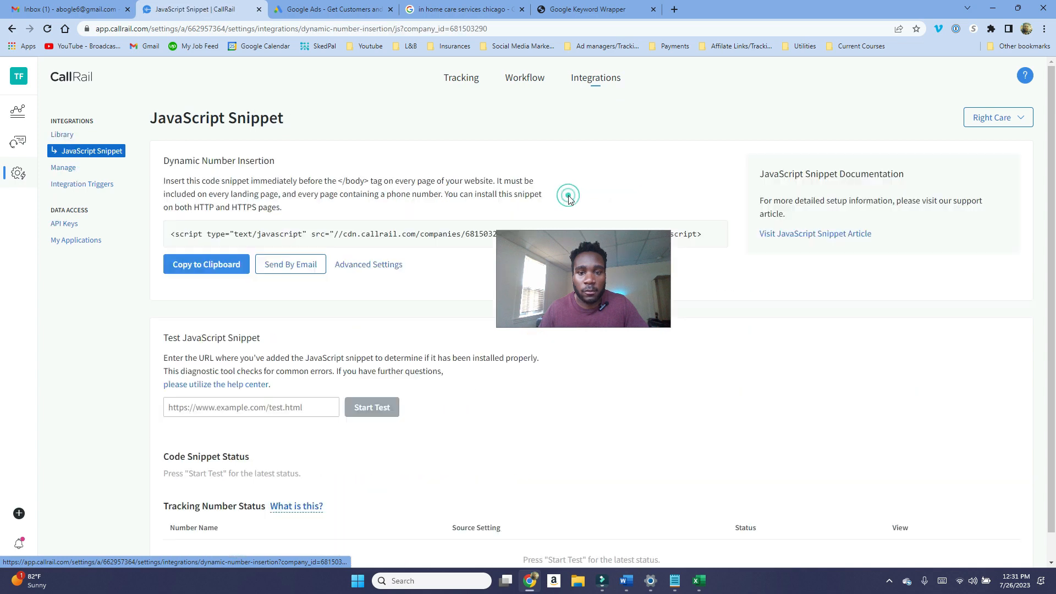
pyautogui.scroll(-1, 224, 242)
pyautogui.click(225, 242)
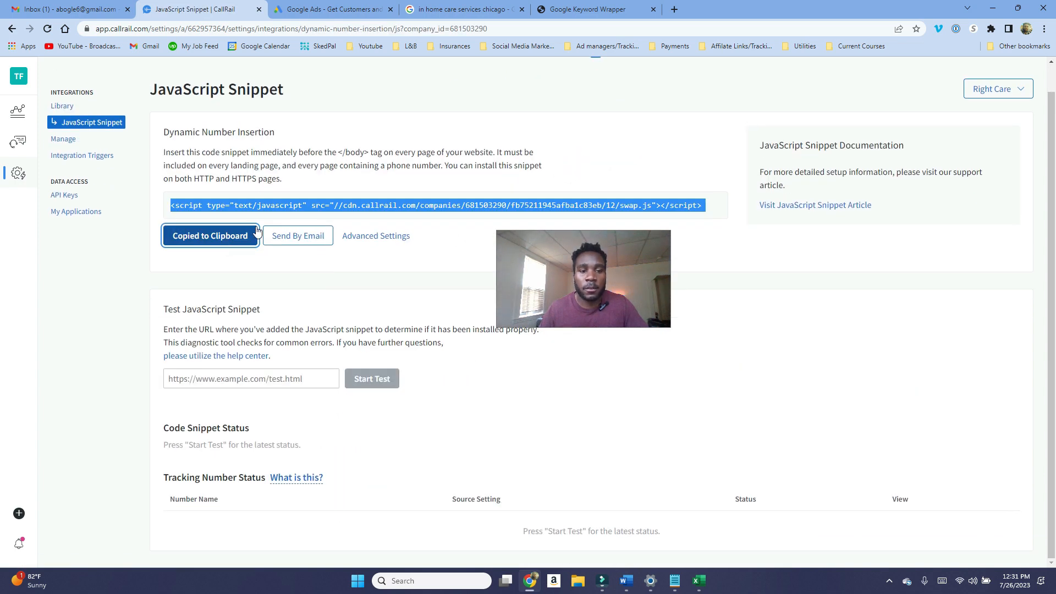
pyautogui.moveTo(299, 154); pyautogui.dragTo(374, 154)
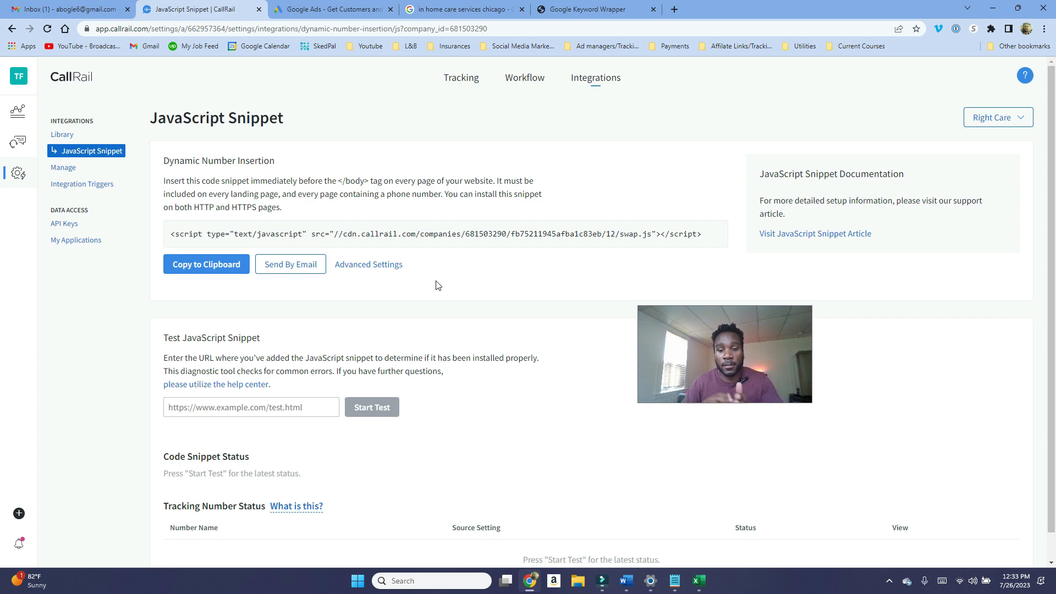
# Step: Review the Google Ads integration's account and call conversion settings
pyautogui.hotkey('alt', 'Left')
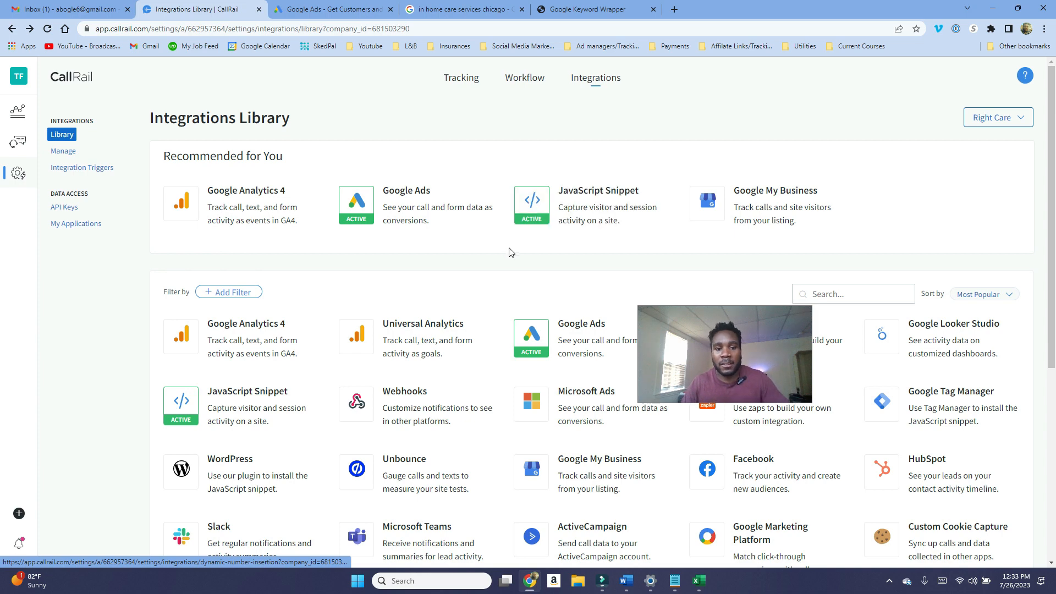
pyautogui.click(422, 216)
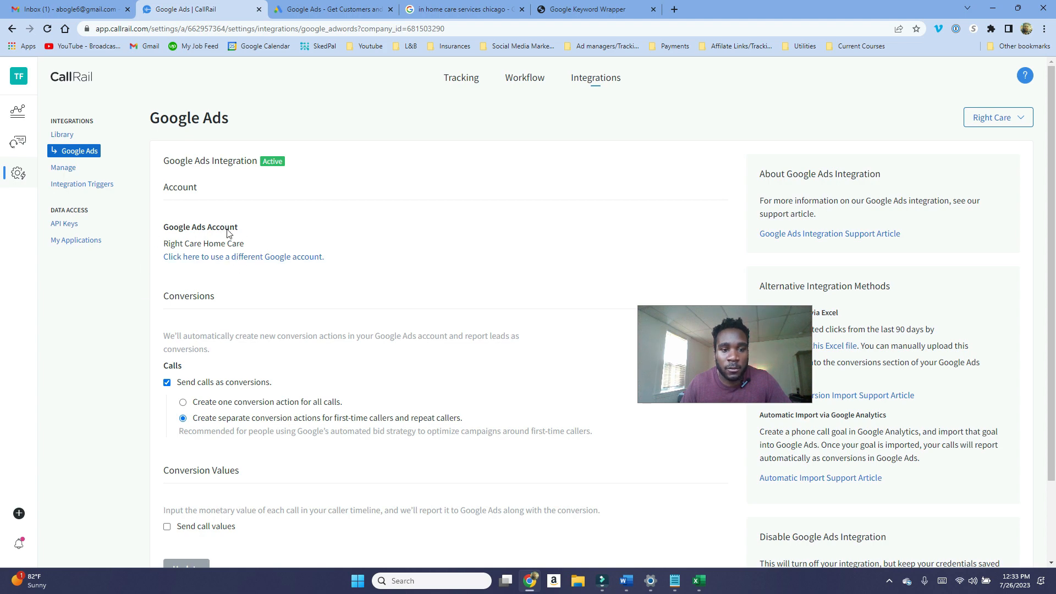
pyautogui.scroll(-1, 236, 248)
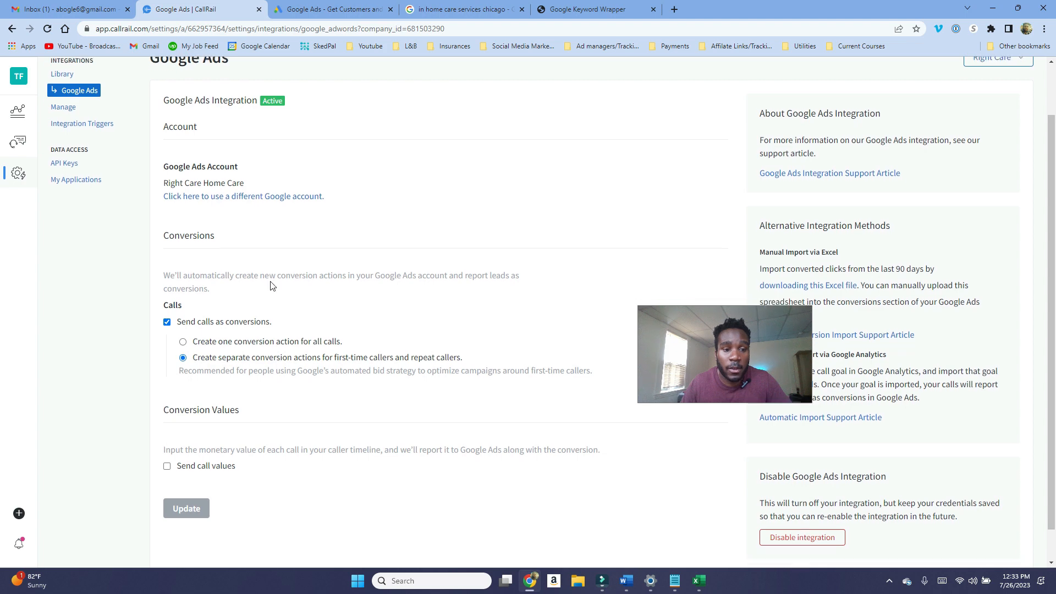
pyautogui.scroll(-1, 263, 259)
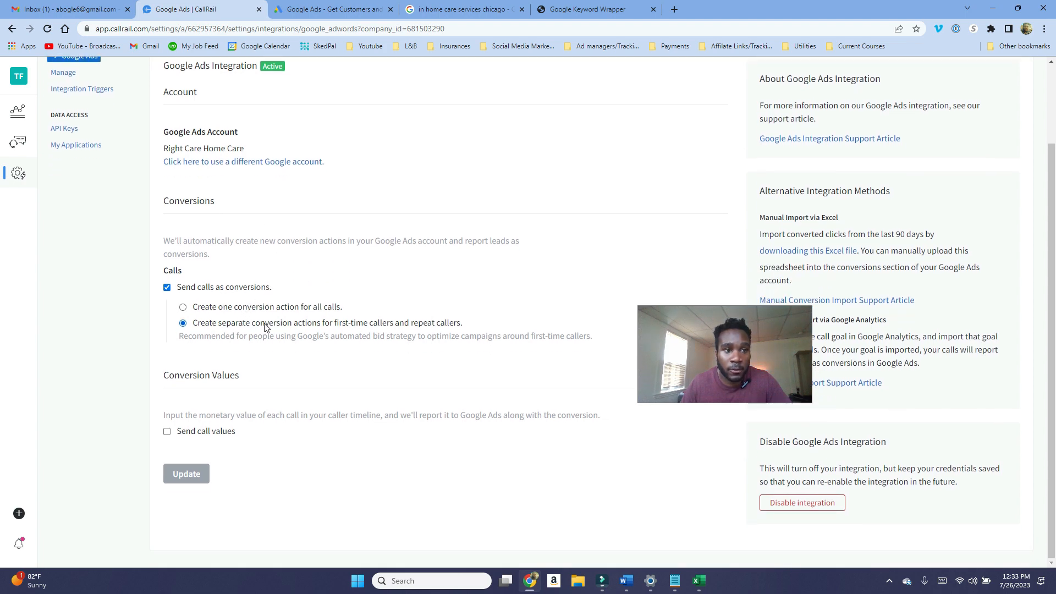
pyautogui.scroll(1, 265, 327)
pyautogui.scroll(-1, 263, 328)
pyautogui.scroll(2, 275, 352)
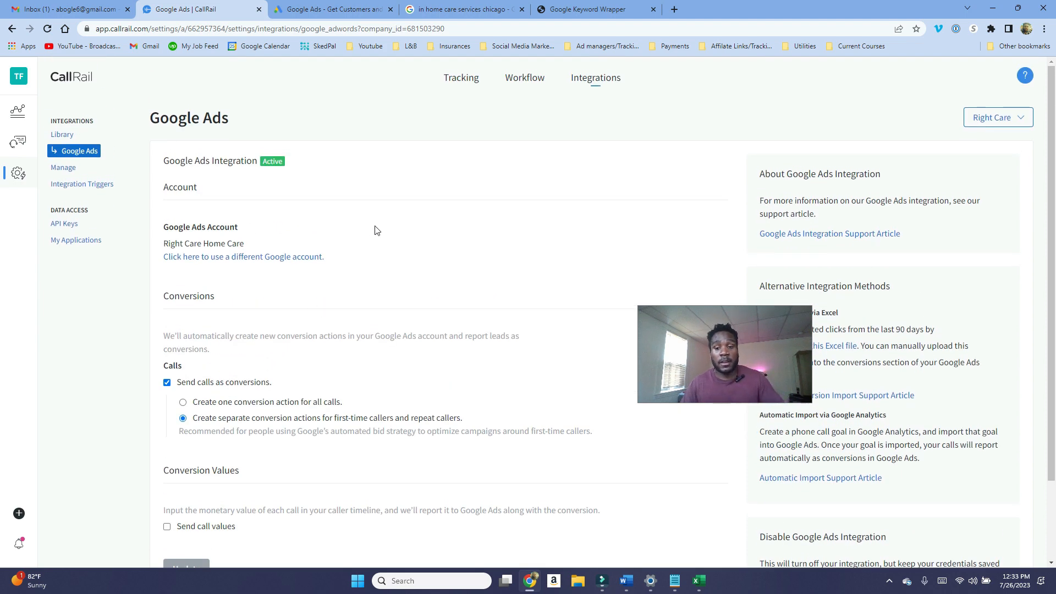
# Step: Close the CallRail tab and start a new conversion action from the Google Ads Conversions page
pyautogui.hotkey('ctrl', 'w')
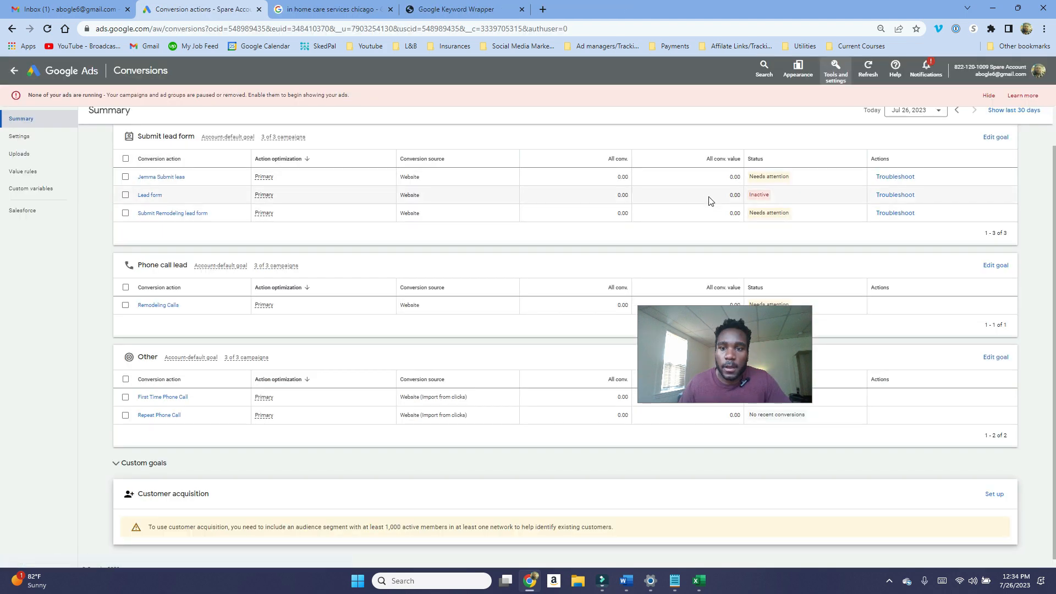
pyautogui.scroll(-1, 284, 344)
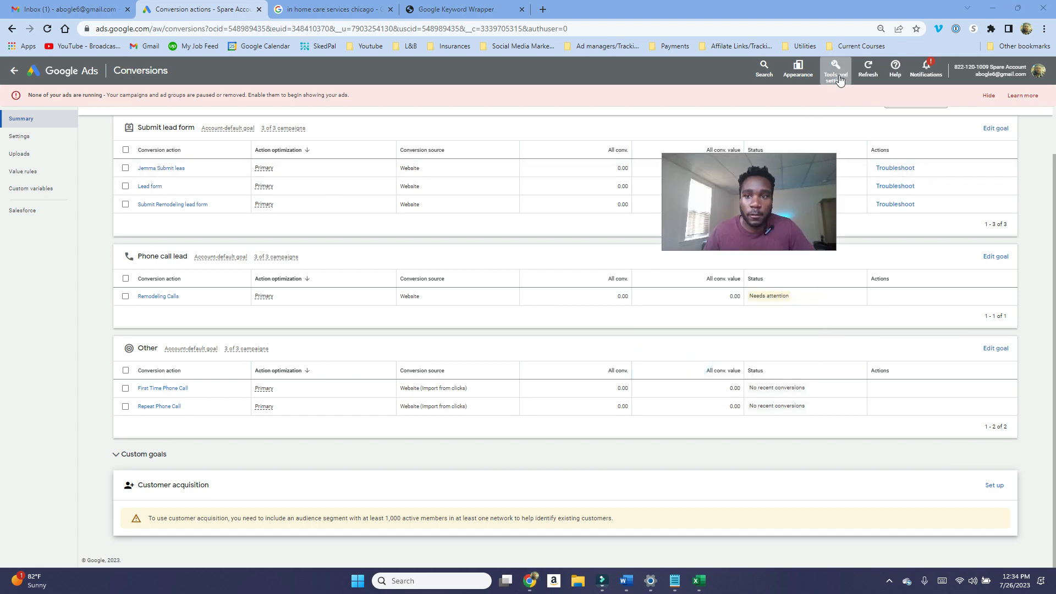
pyautogui.click(838, 77)
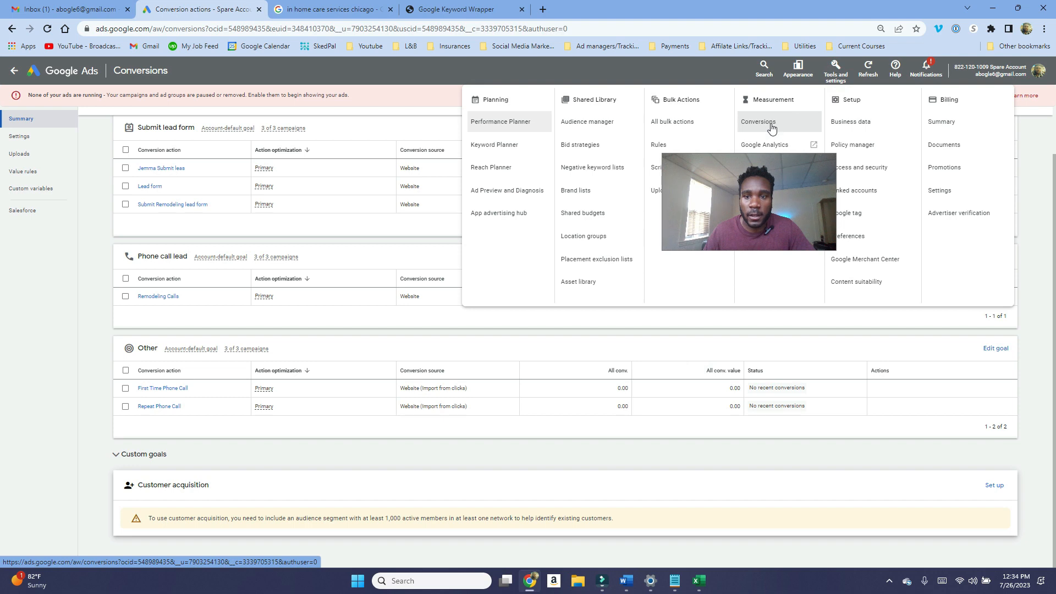
pyautogui.click(292, 333)
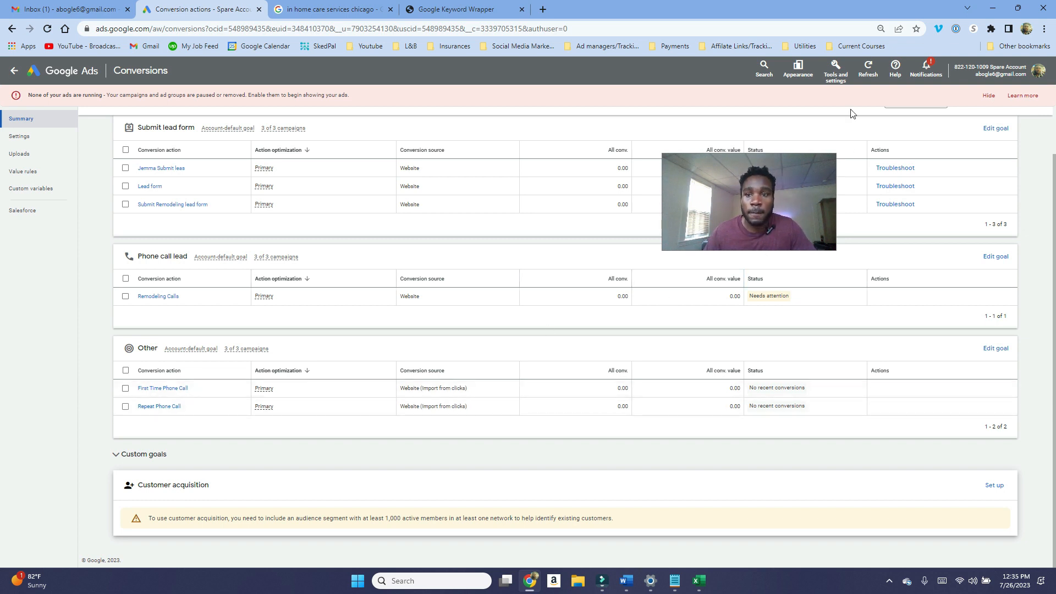
pyautogui.click(845, 83)
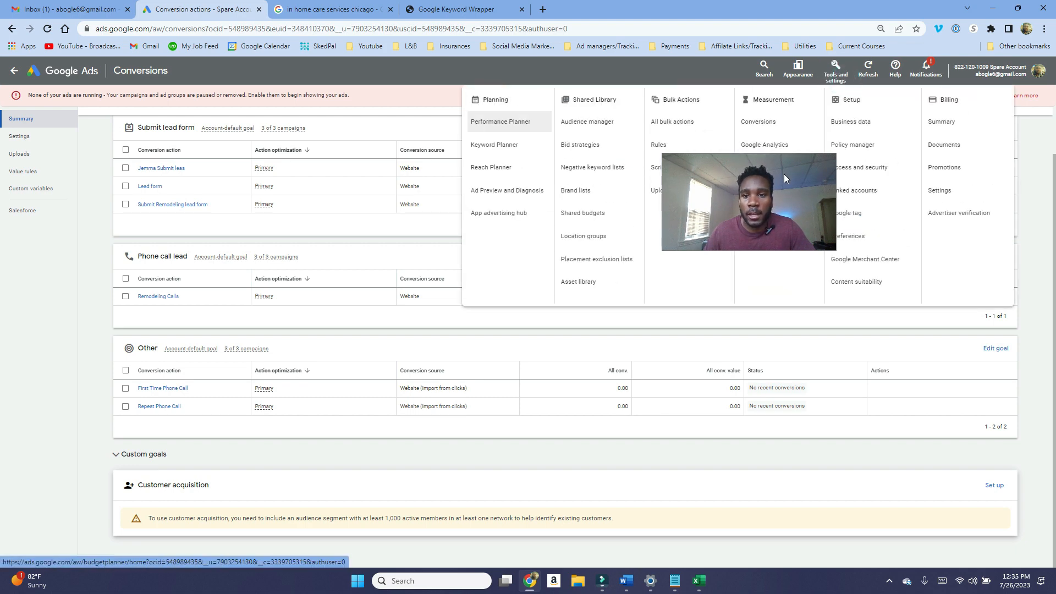
pyautogui.click(775, 125)
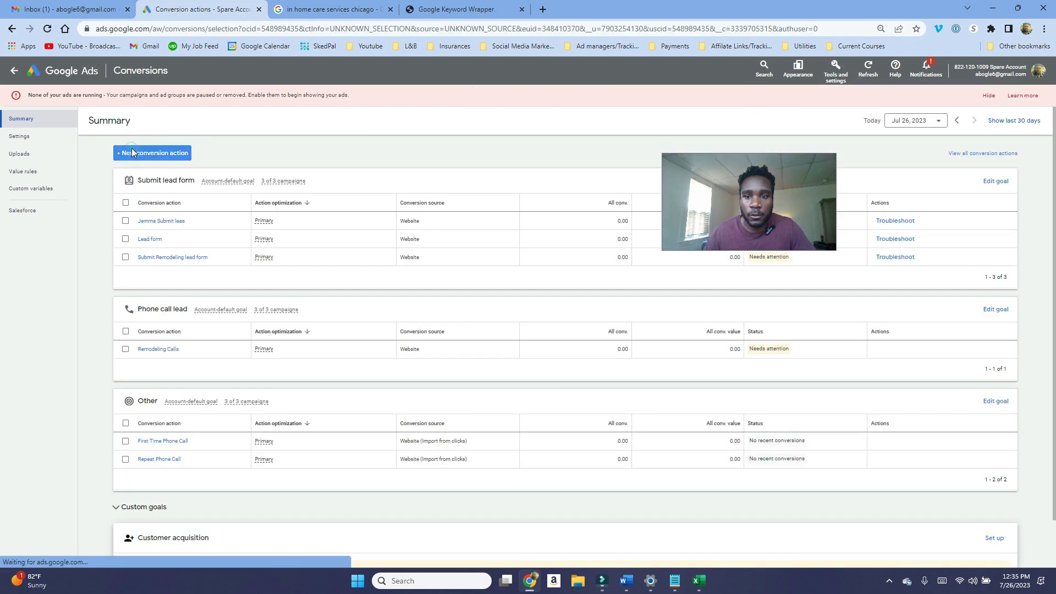
pyautogui.click(132, 153)
pyautogui.moveTo(758, 238); pyautogui.dragTo(767, 378)
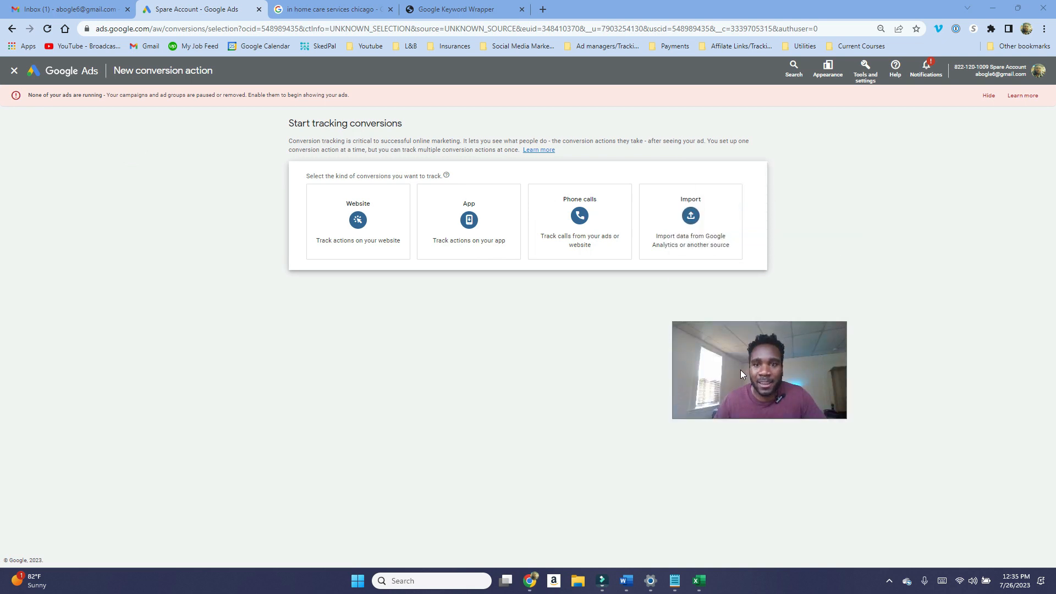
# Step: Choose to track phone calls to a phone number on your website and continue
pyautogui.click(583, 244)
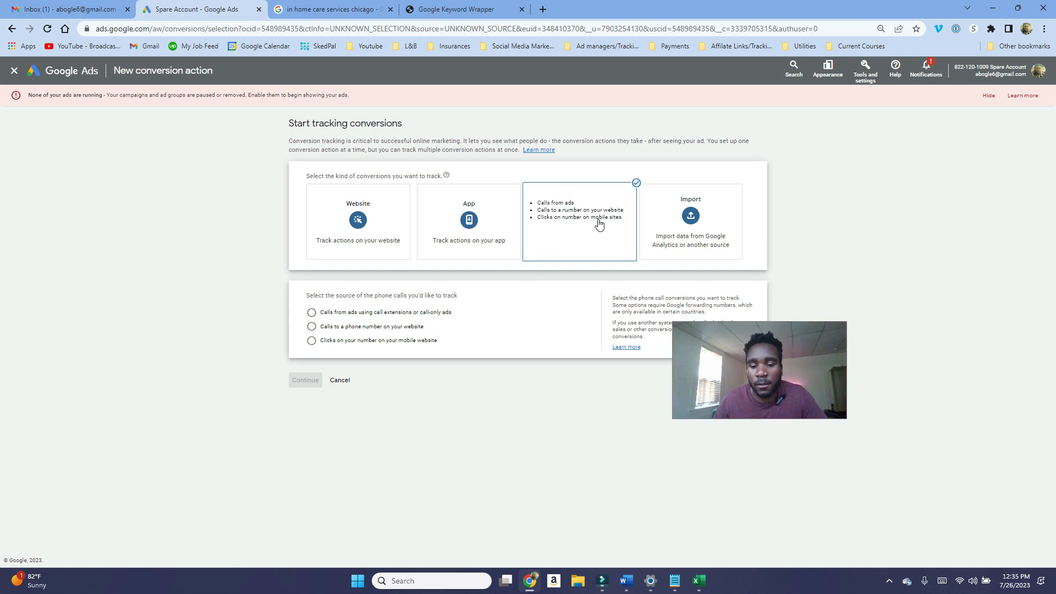
pyautogui.click(343, 328)
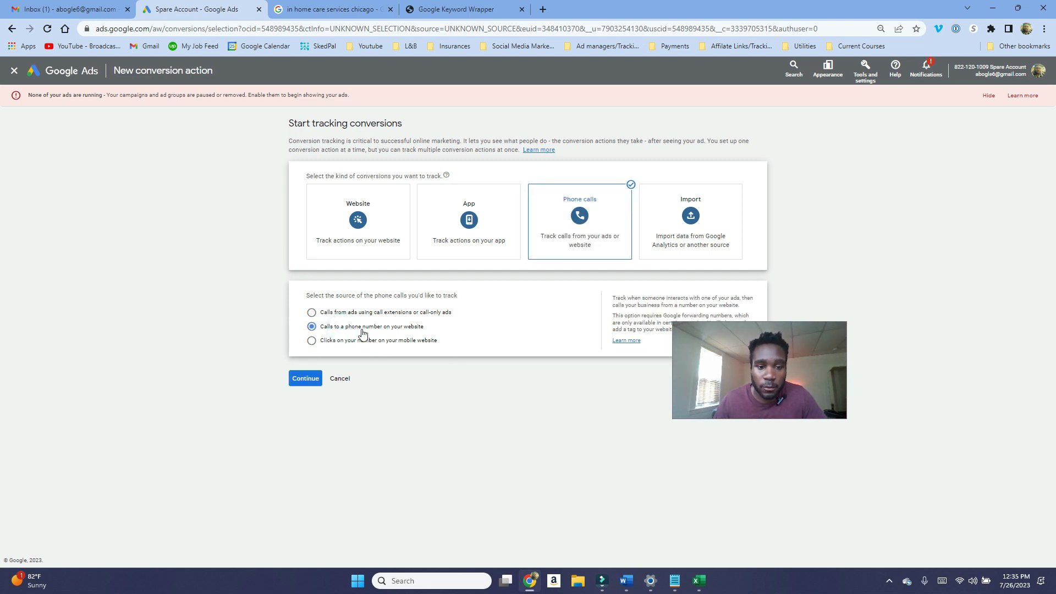
pyautogui.click(306, 379)
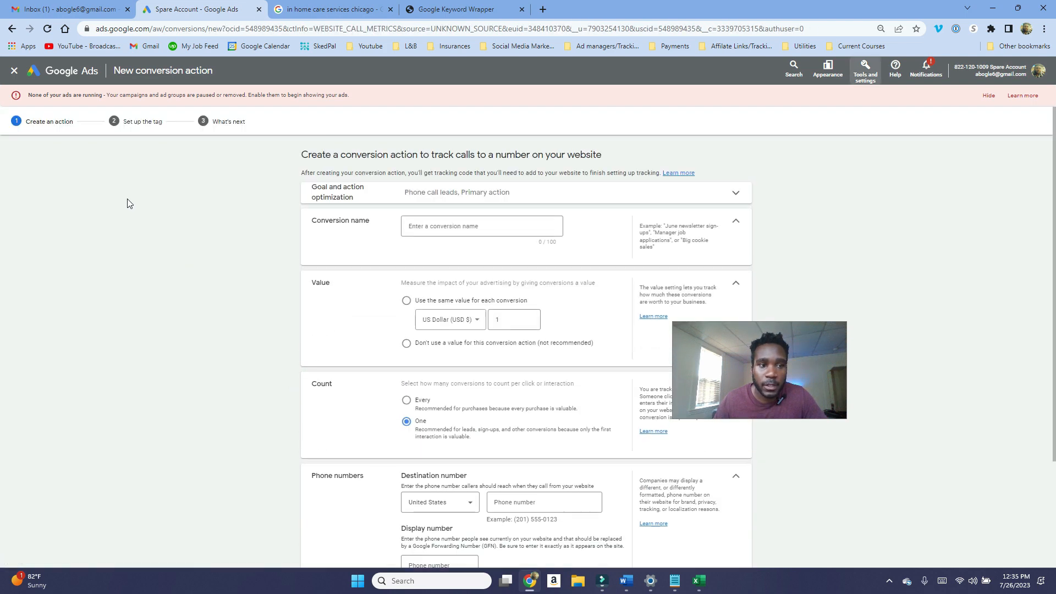
# Step: Name the conversion action Calls from site and choose not to use a value for it
pyautogui.click(438, 230)
pyautogui.write('Calls ')
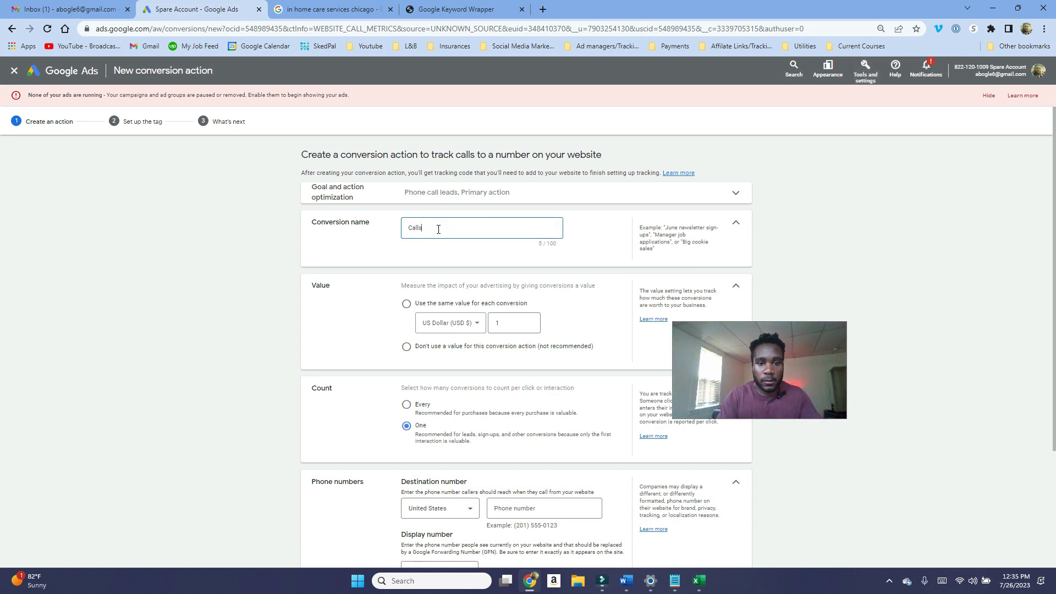
pyautogui.write('from site')
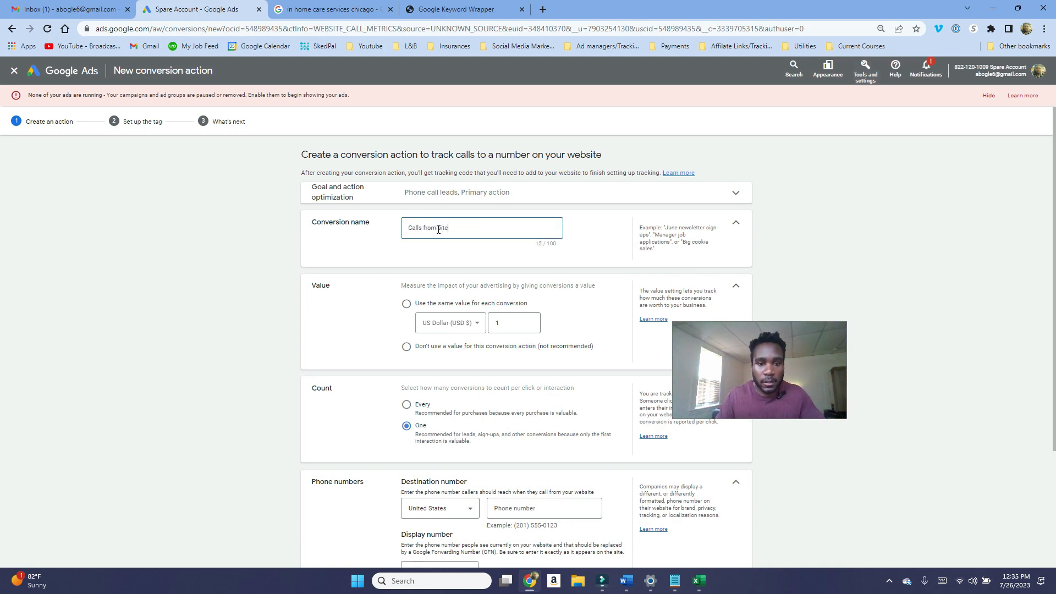
pyautogui.scroll(-1, 445, 255)
pyautogui.click(429, 304)
pyautogui.scroll(-2, 430, 303)
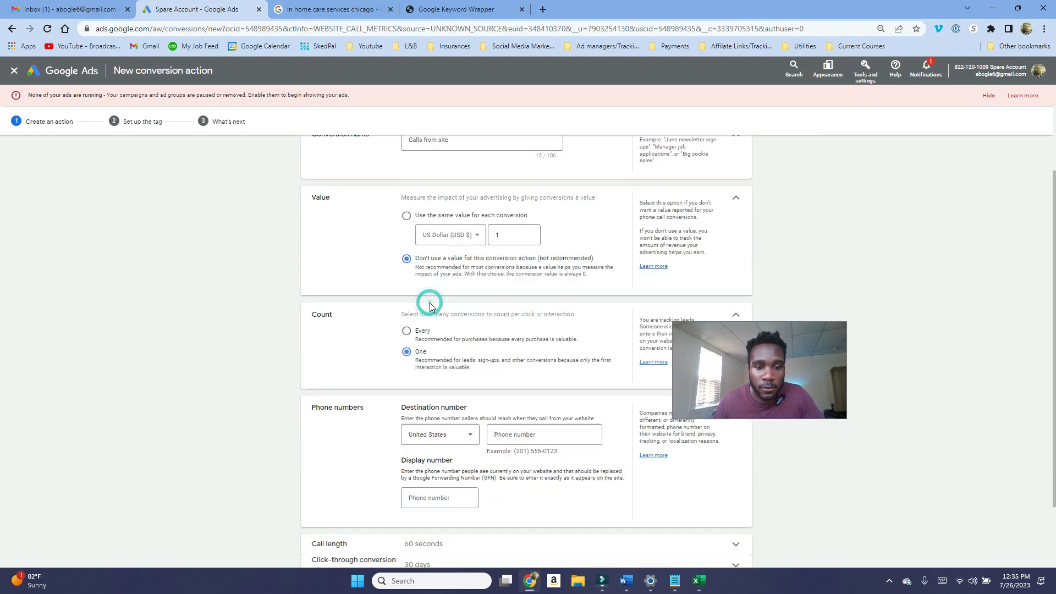
# Step: Set the minimum call length to 30 seconds and create the conversion action
pyautogui.click(516, 389)
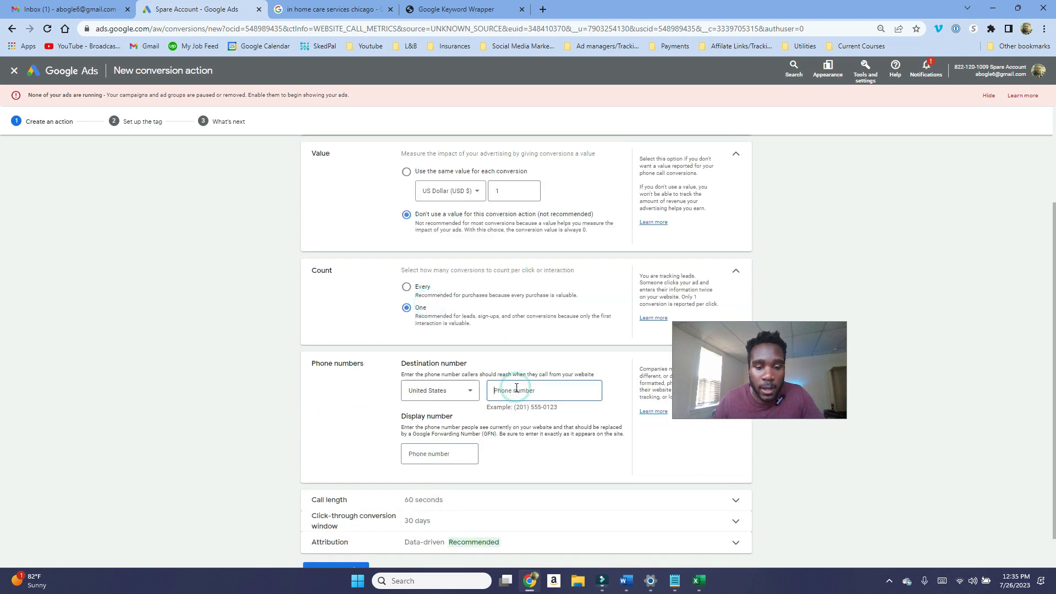
pyautogui.scroll(-1, 548, 390)
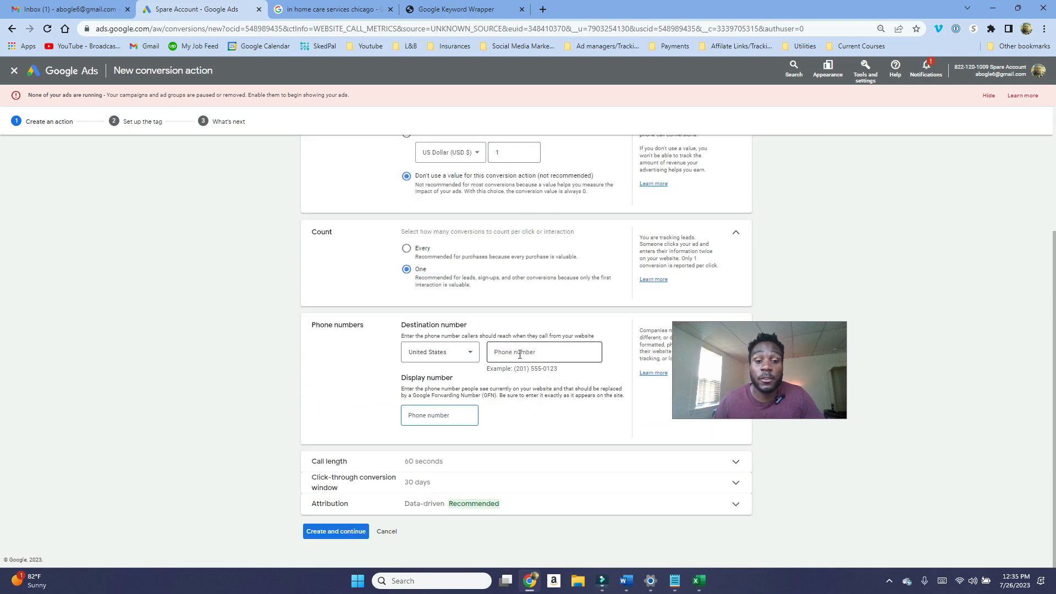
pyautogui.click(519, 349)
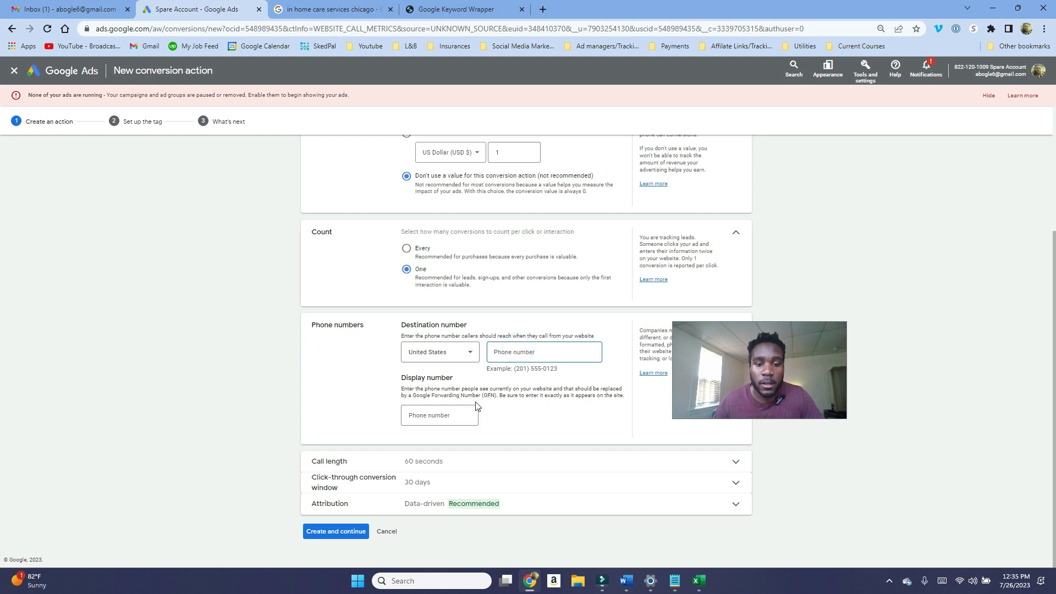
pyautogui.click(454, 416)
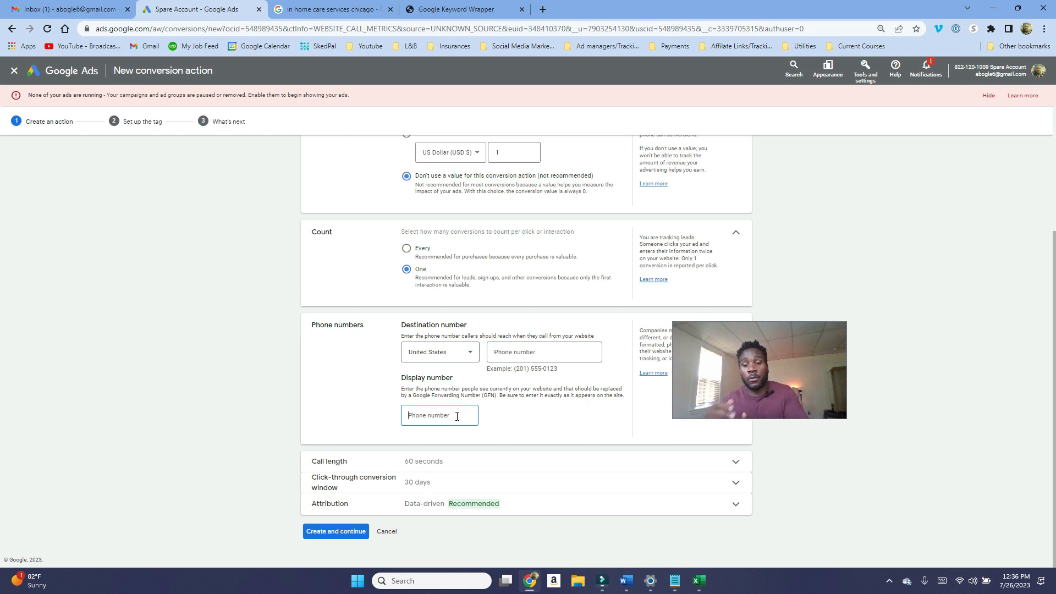
pyautogui.click(431, 460)
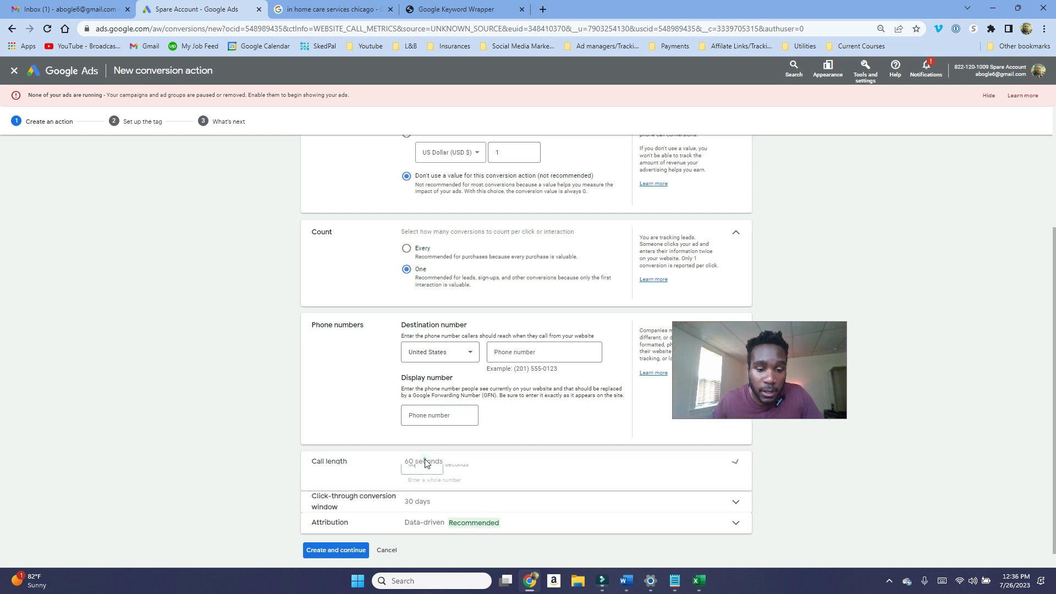
pyautogui.moveTo(428, 443); pyautogui.dragTo(389, 438)
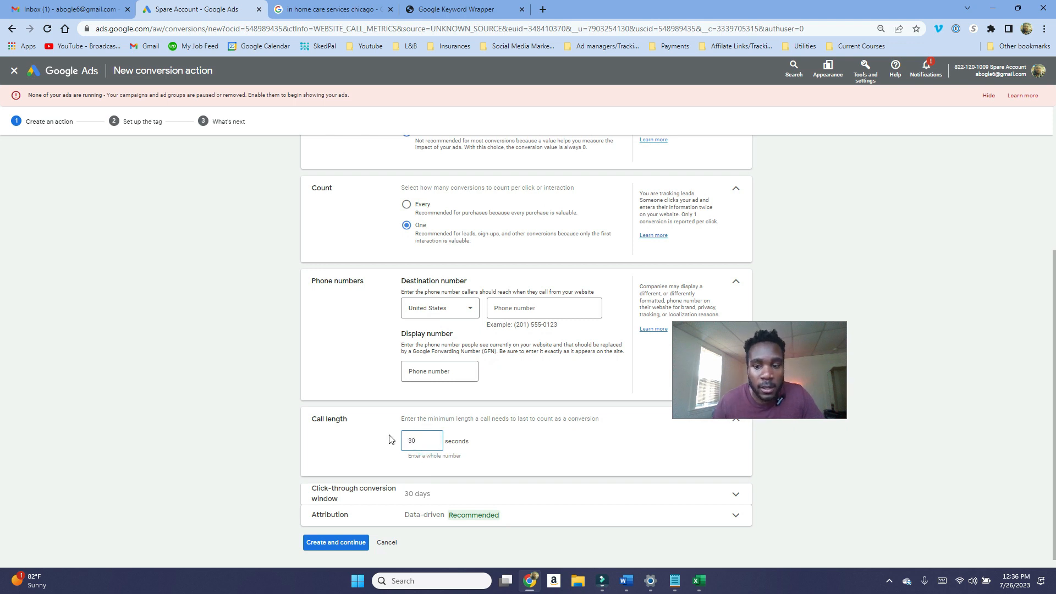
pyautogui.write('30')
pyautogui.moveTo(415, 441); pyautogui.dragTo(394, 442)
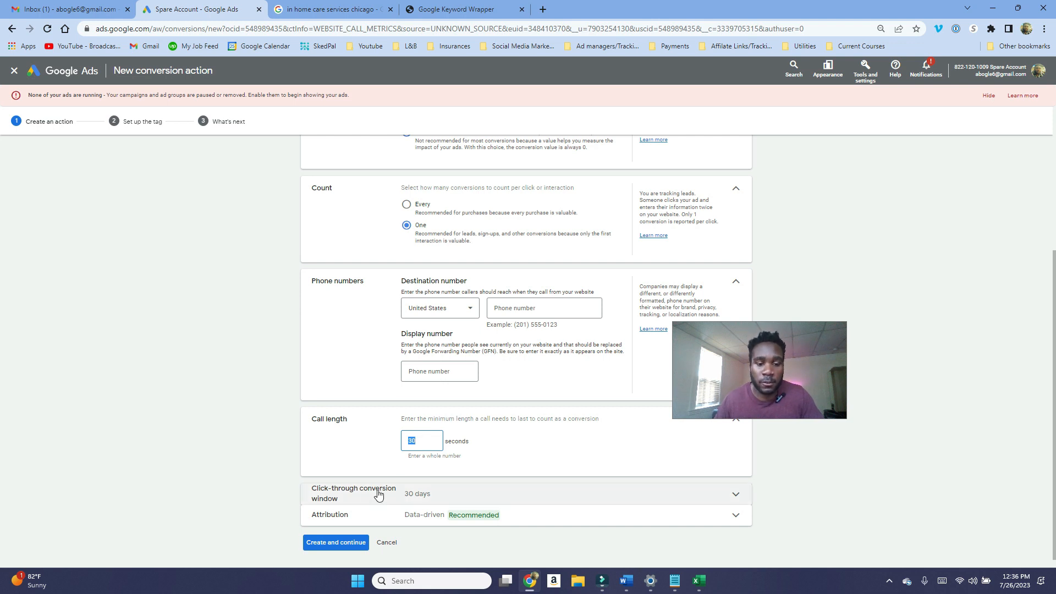
pyautogui.scroll(-1, 377, 495)
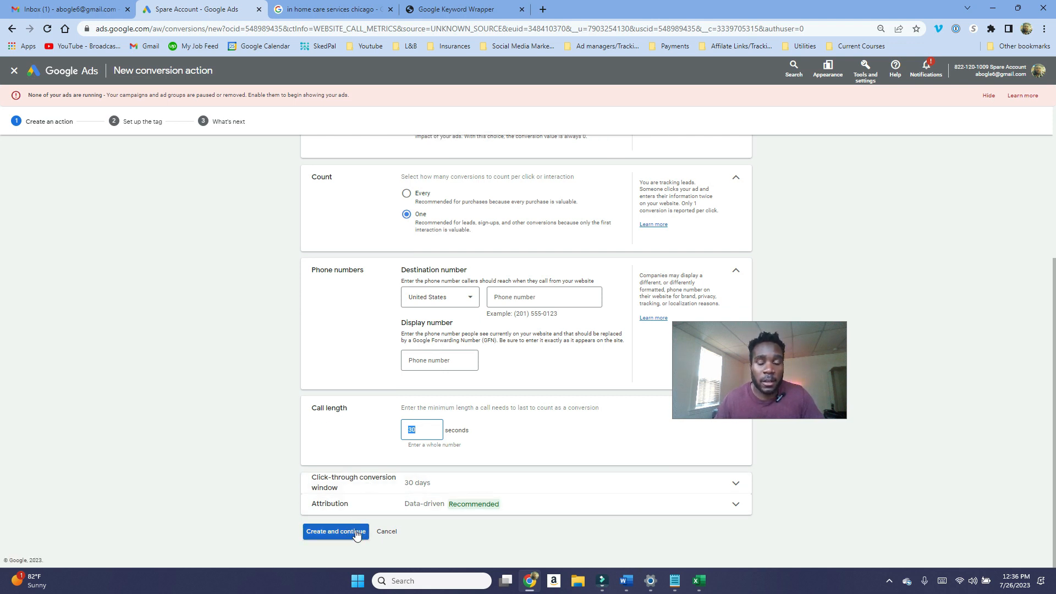
pyautogui.click(348, 534)
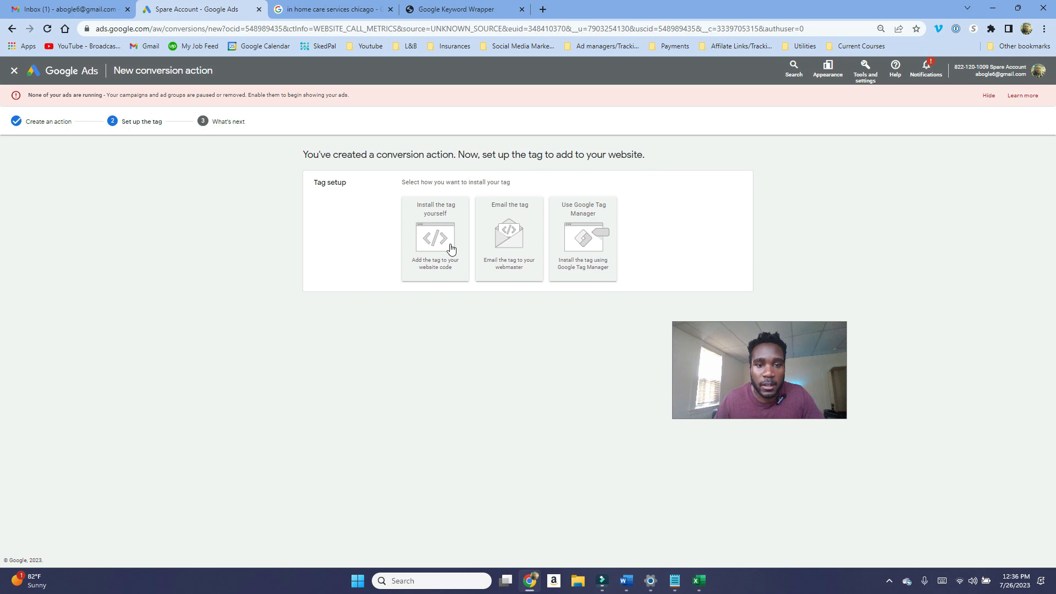
# Step: Choose to install the tag yourself and review the Google tag and phone snippet code
pyautogui.click(451, 249)
pyautogui.scroll(-1, 531, 338)
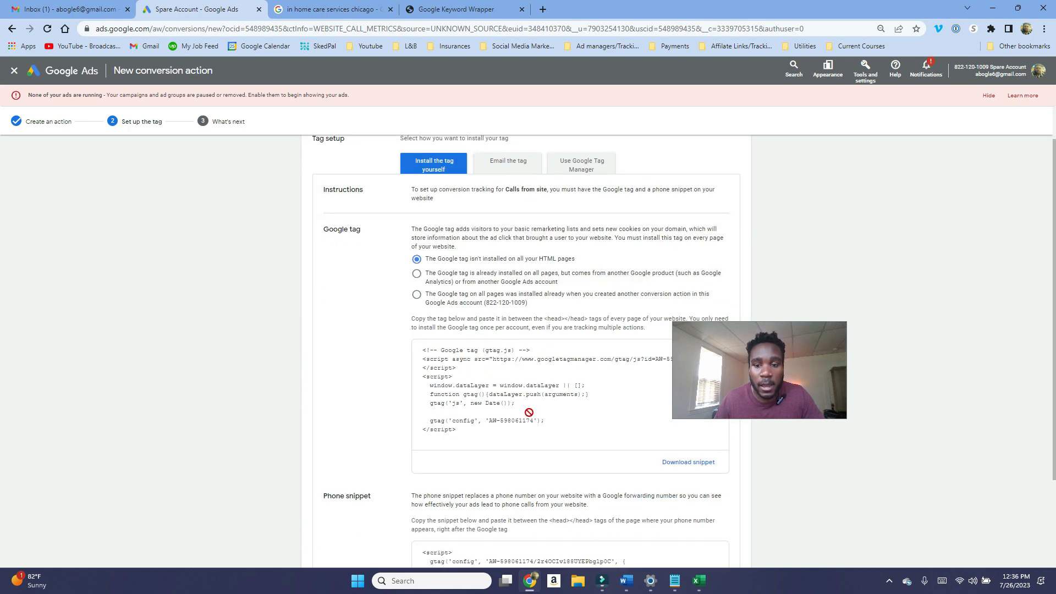
pyautogui.scroll(-2, 647, 309)
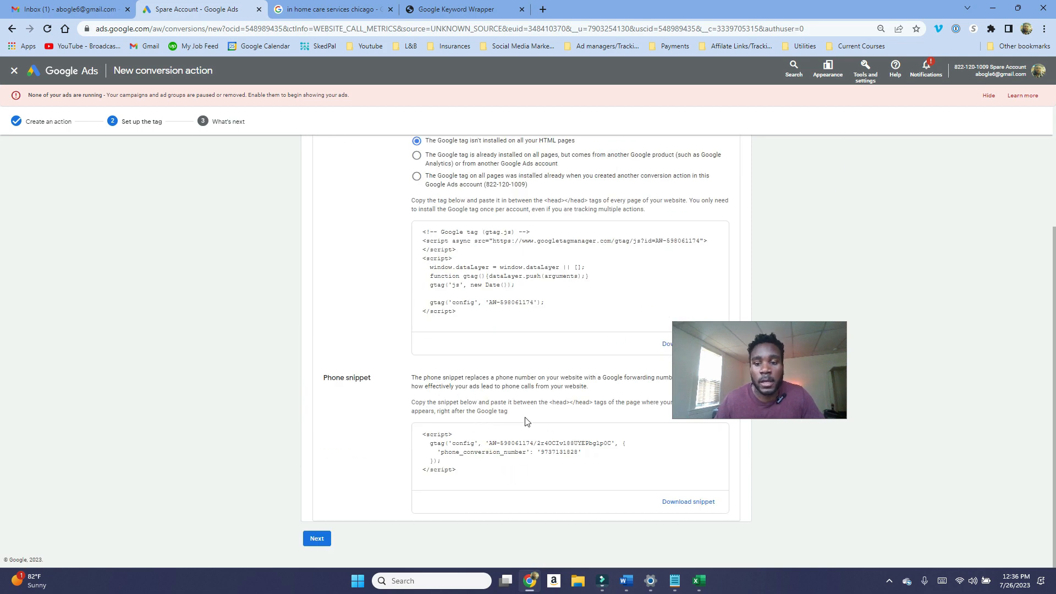
pyautogui.scroll(3, 544, 434)
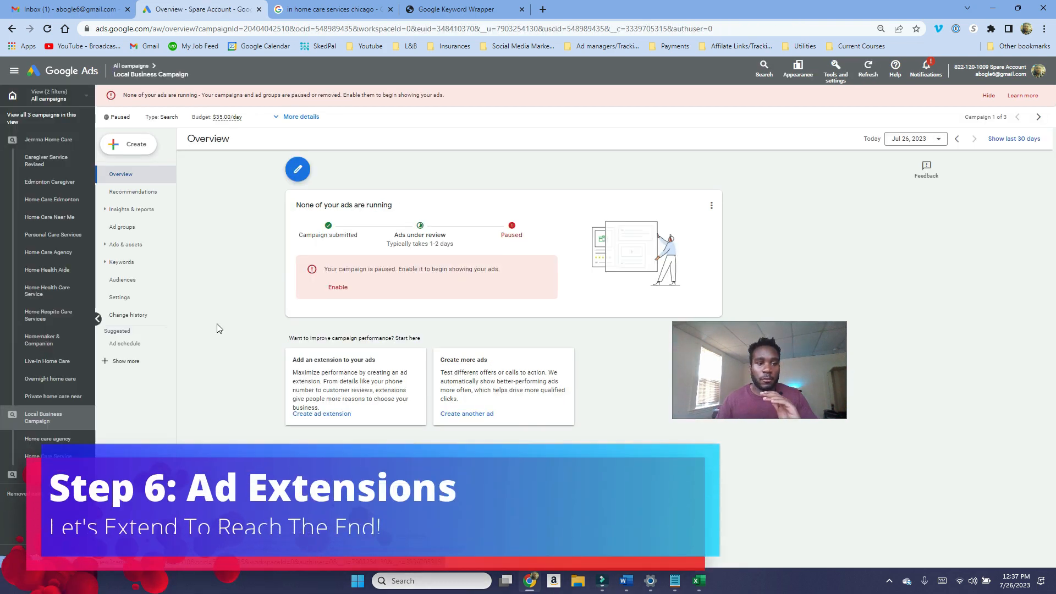
# Step: Open the Local Business Campaign's Assets page under Ads & assets
pyautogui.click(145, 248)
pyautogui.click(144, 247)
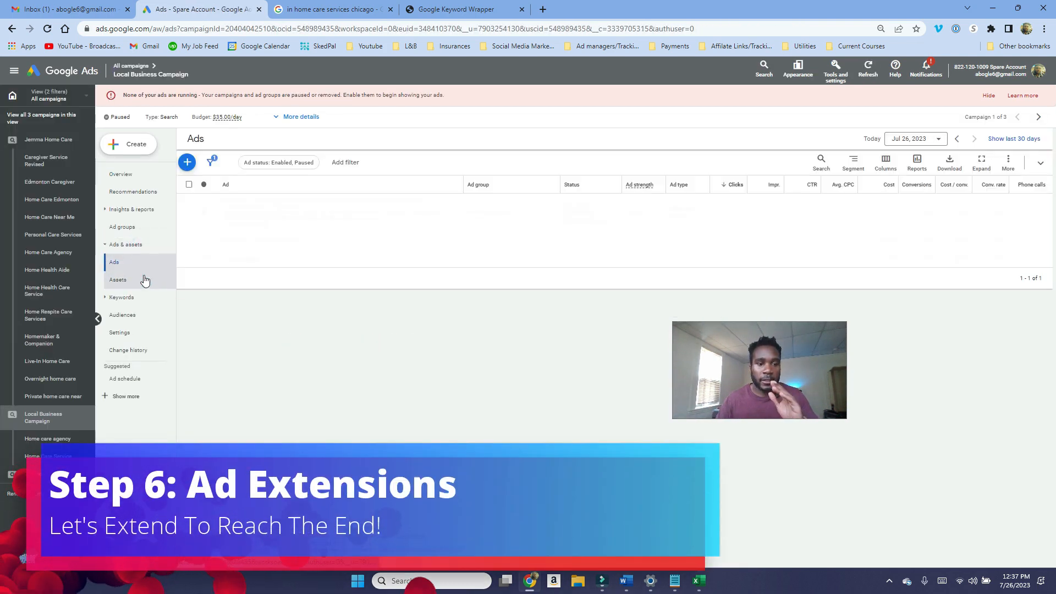
pyautogui.click(142, 281)
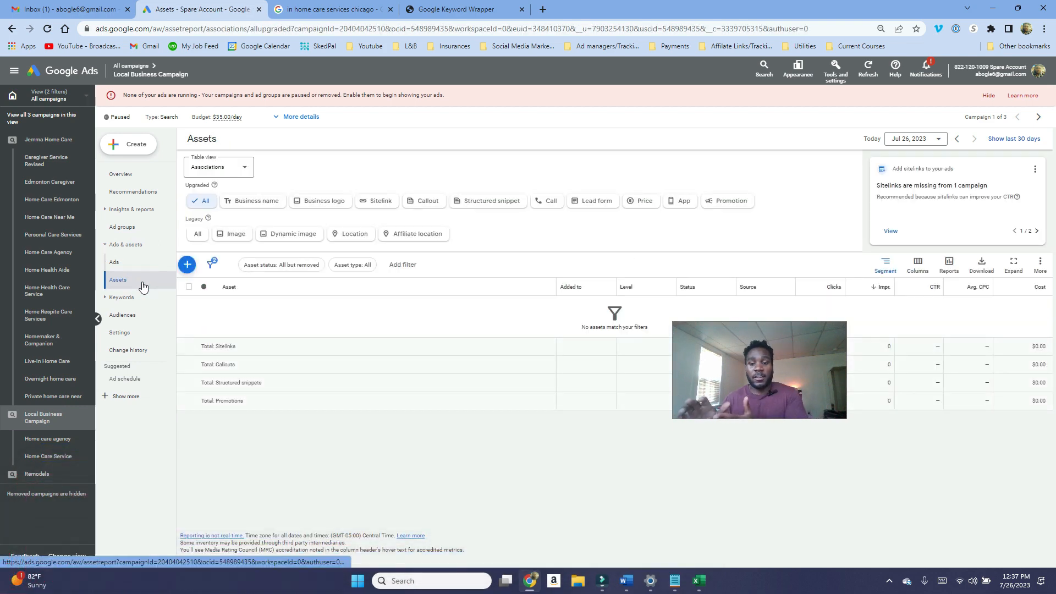
# Step: Switch to the home care search results and examine the sponsored ads' sitelinks
pyautogui.hotkey('ctrl', 'Tab')
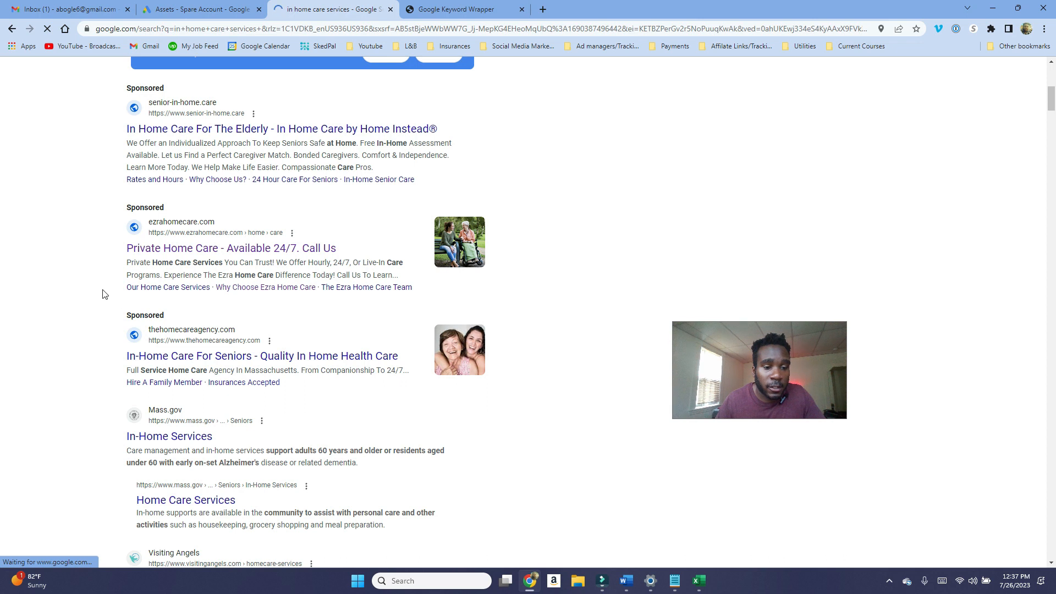
pyautogui.moveTo(101, 288); pyautogui.dragTo(417, 292)
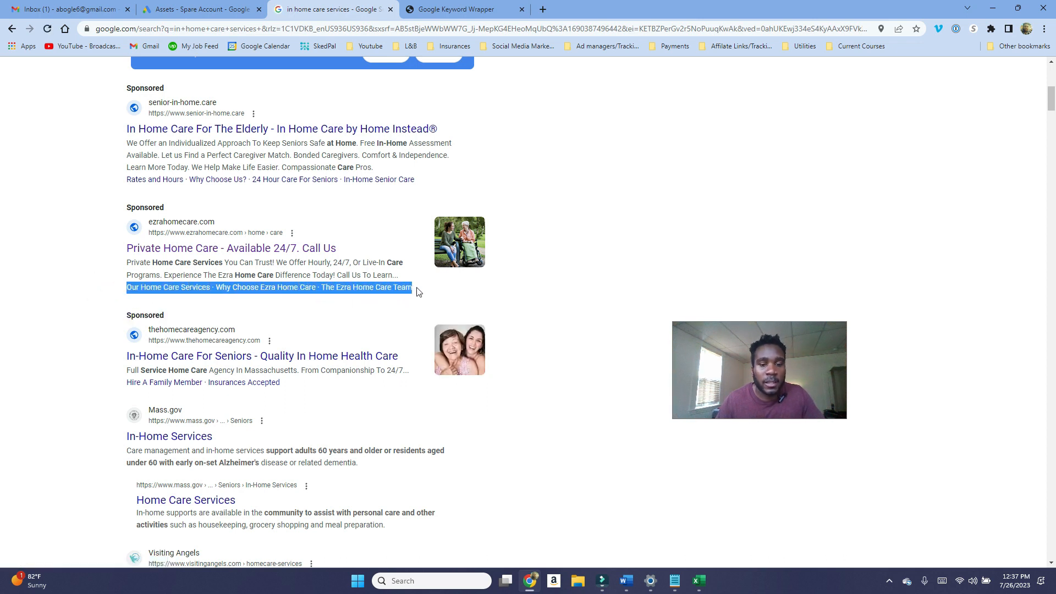
pyautogui.click(71, 296)
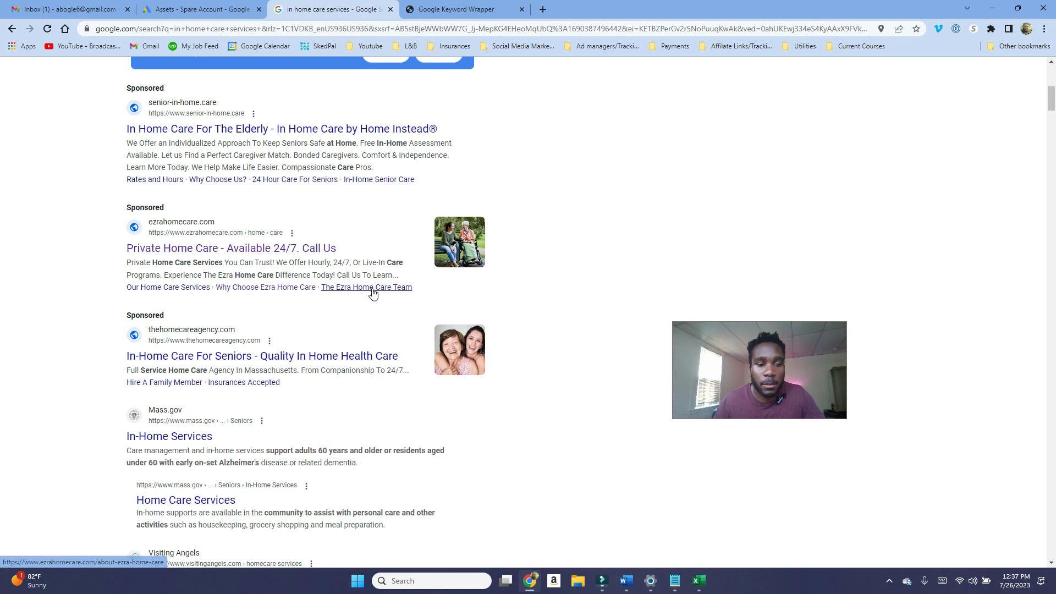
pyautogui.scroll(1, 245, 312)
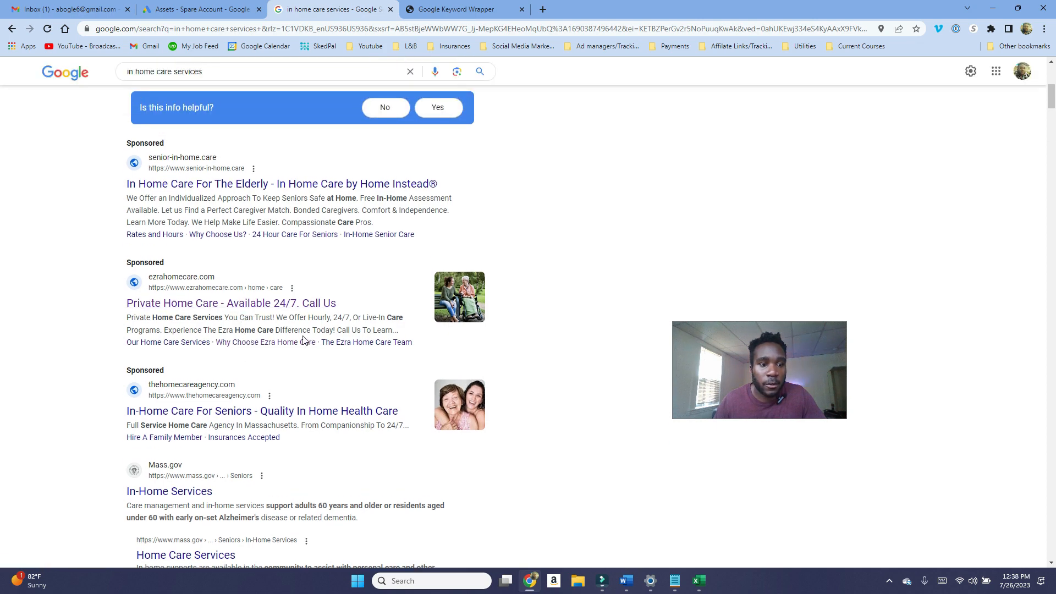
pyautogui.scroll(1, 302, 342)
pyautogui.scroll(-3, 302, 342)
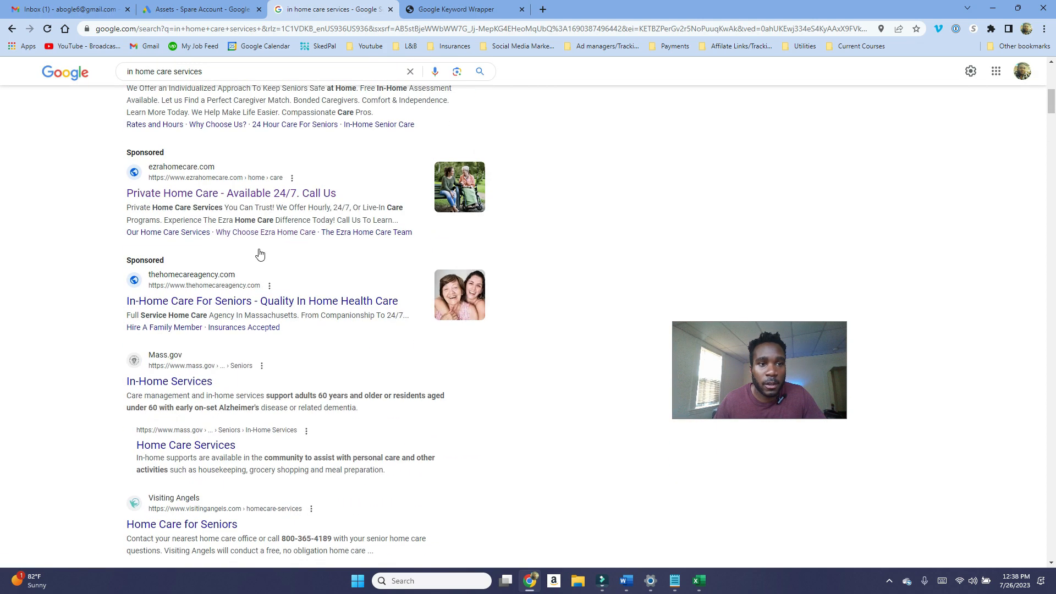
# Step: Filter the Local Business Campaign's assets by business name, business logo and sitelink types
pyautogui.click(192, 11)
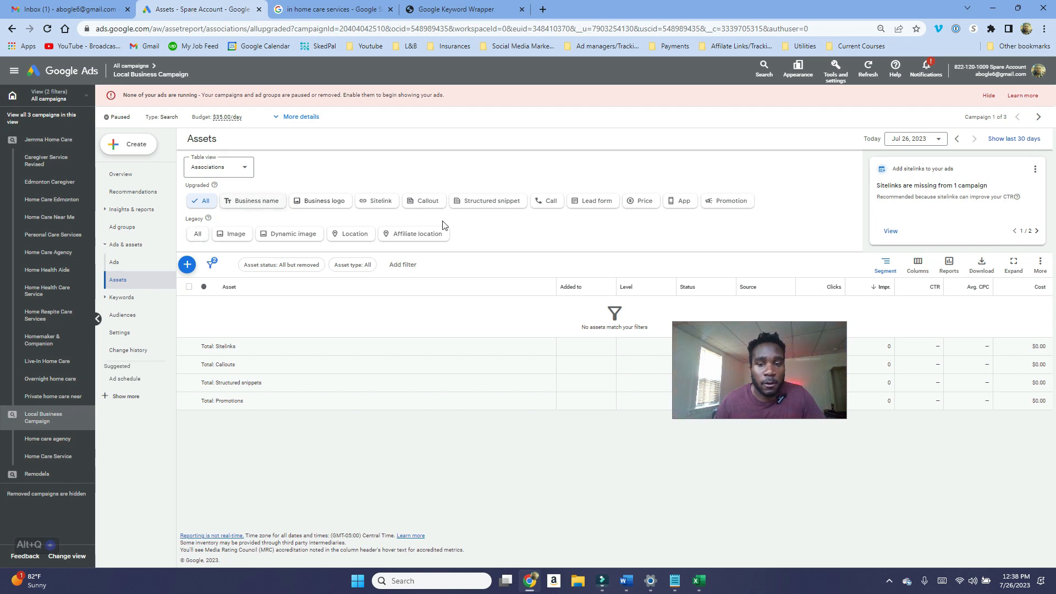
pyautogui.click(280, 203)
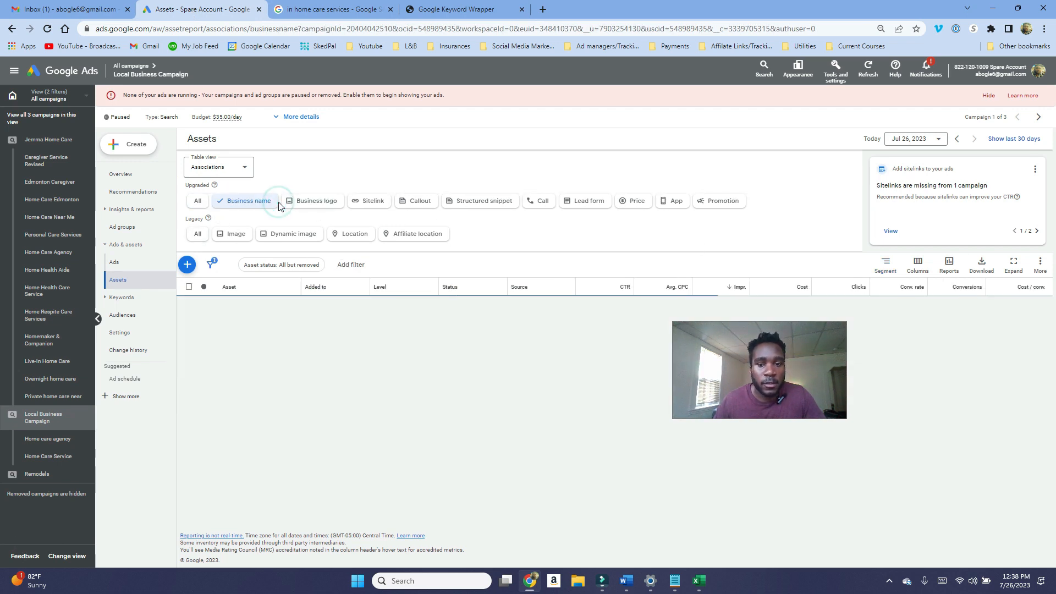
pyautogui.click(188, 265)
pyautogui.click(669, 294)
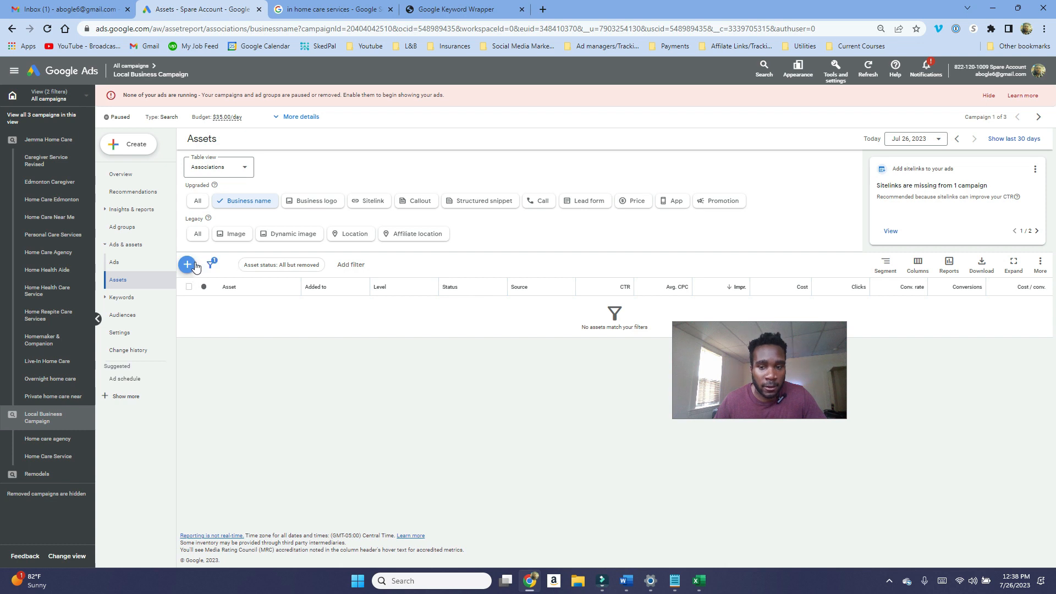
pyautogui.click(297, 202)
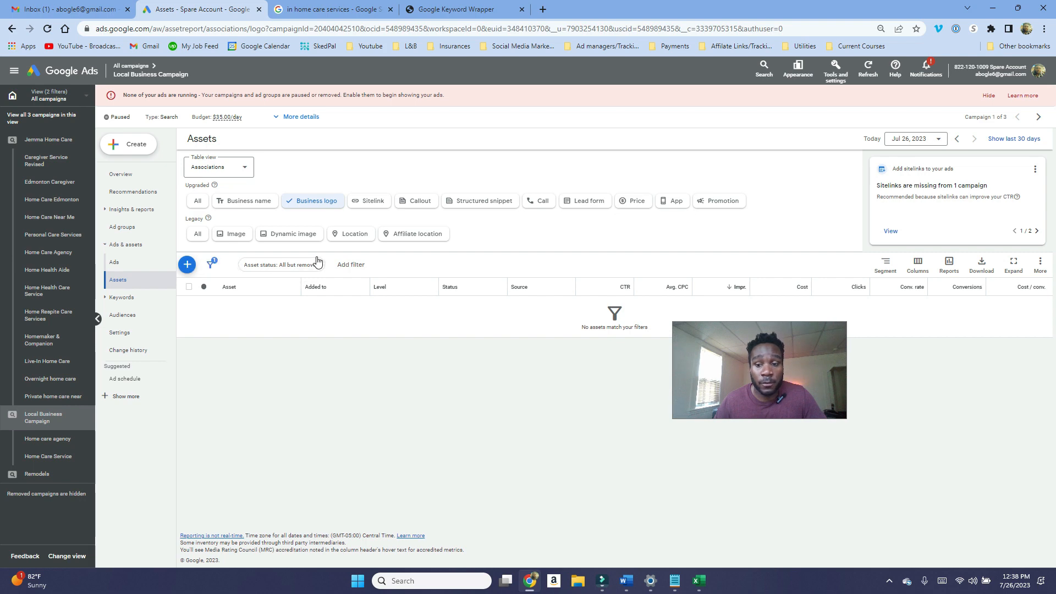
pyautogui.click(373, 202)
# Step: Review the sponsored ads' text in the in home care services search results
pyautogui.click(333, 8)
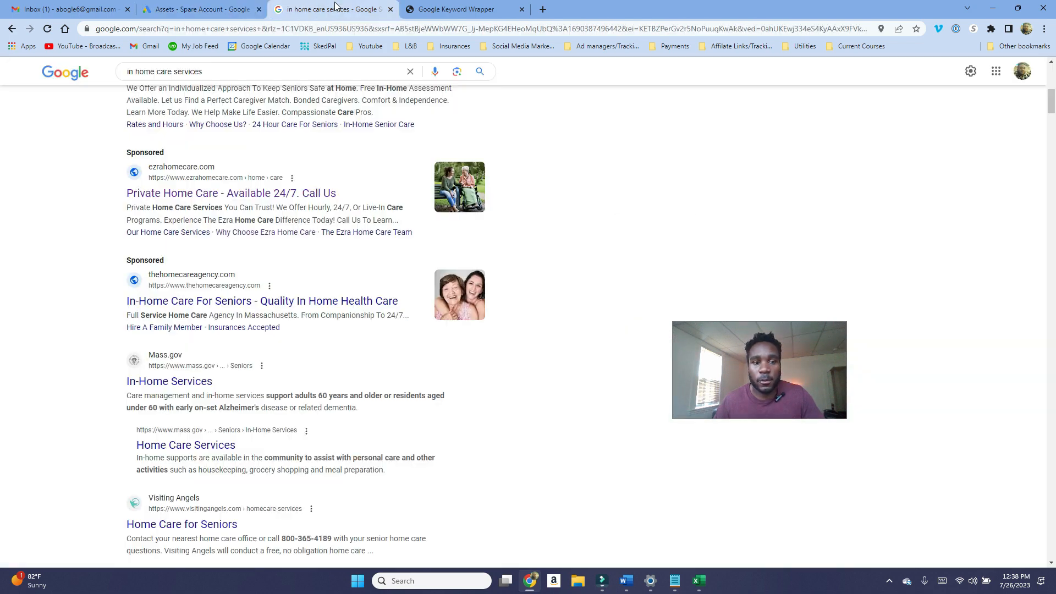
pyautogui.scroll(1, 315, 251)
pyautogui.moveTo(91, 289); pyautogui.dragTo(425, 292)
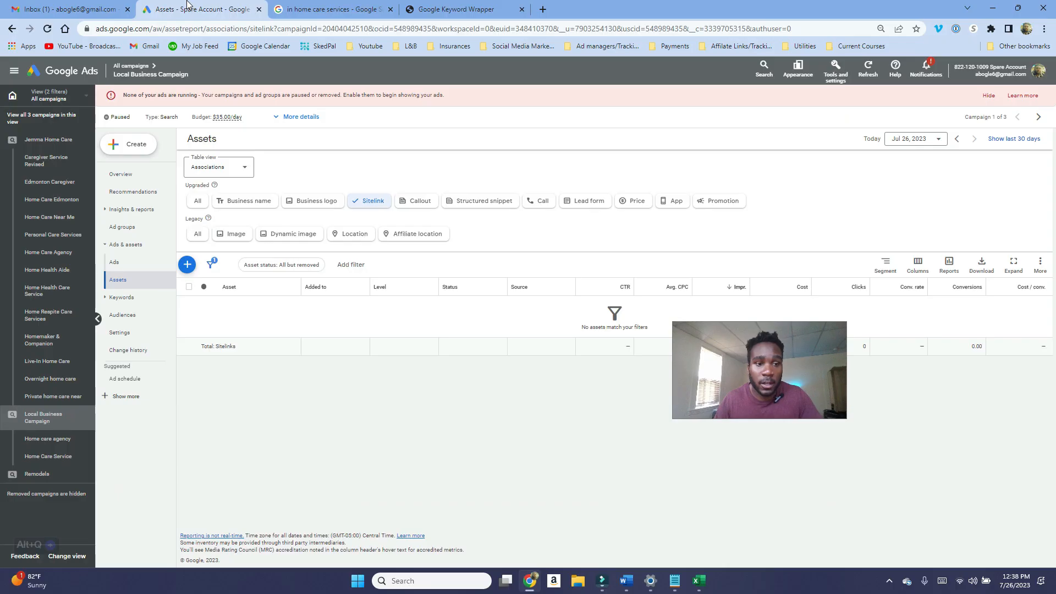
# Step: Start a new campaign sitelink with the sitelink text Call For A Free Care Plan
pyautogui.click(187, 265)
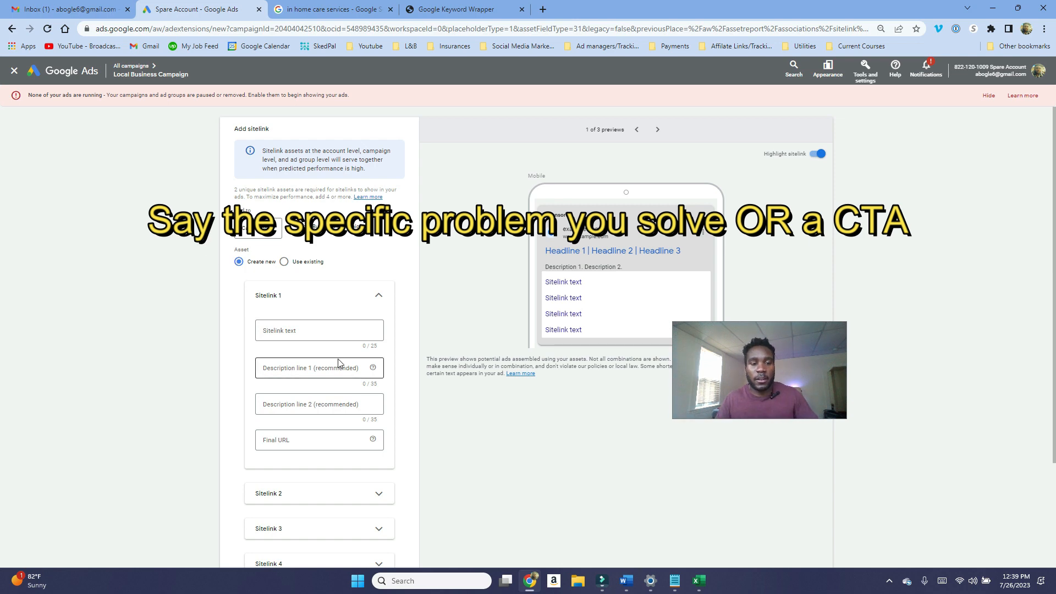
pyautogui.click(326, 330)
pyautogui.write('Call F')
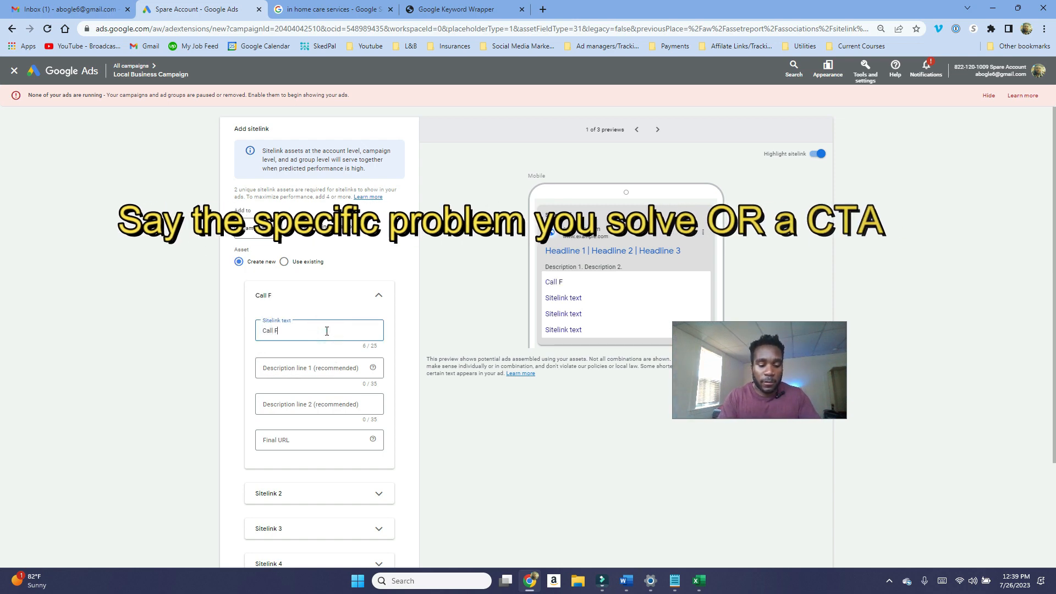
pyautogui.write('or A Free ')
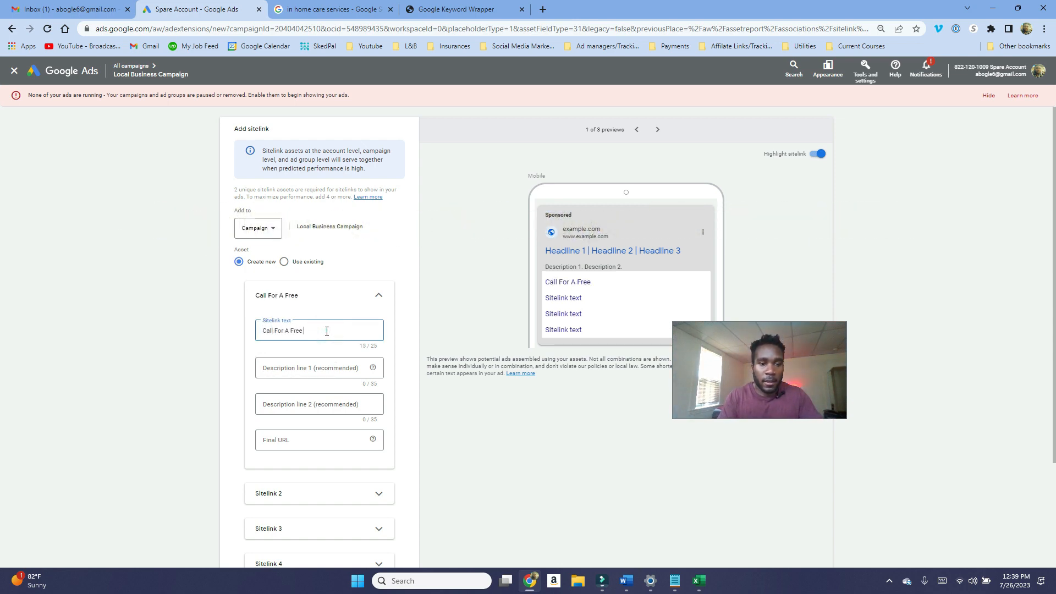
pyautogui.write('Care PLa')
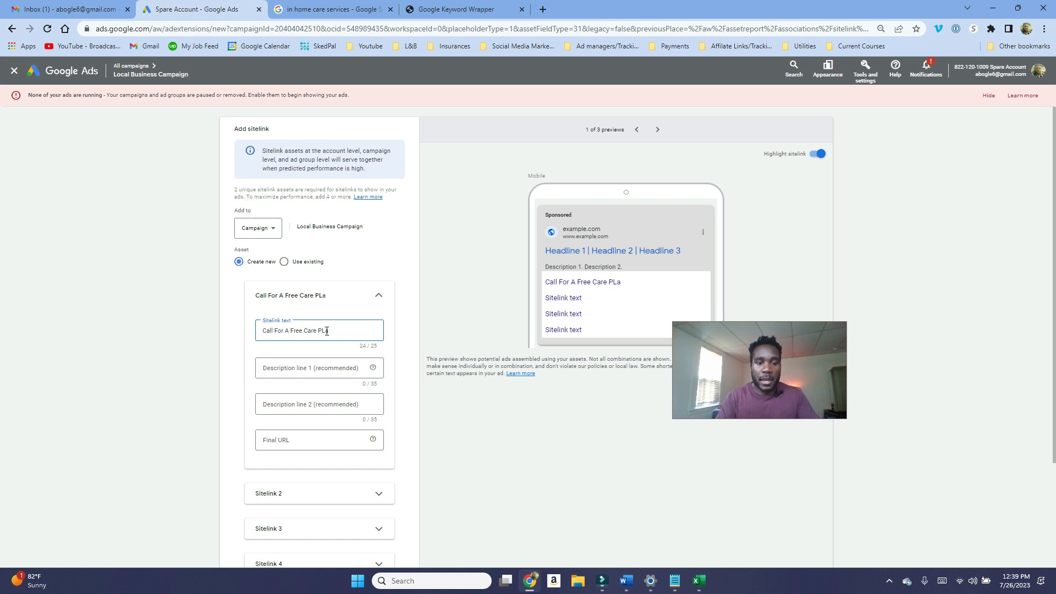
pyautogui.press('BackSpace')
pyautogui.press('BackSpace')
pyautogui.write('lan')
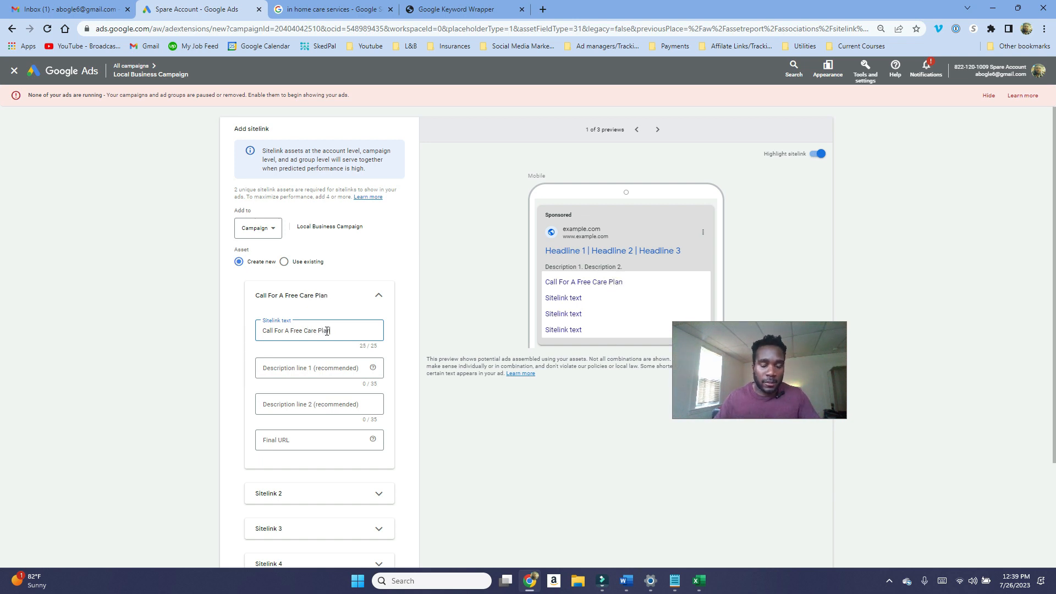
# Step: Give the first sitelink the descriptions Get a Personalized Plan in 1 day and to ensure you get the best care
pyautogui.click(318, 371)
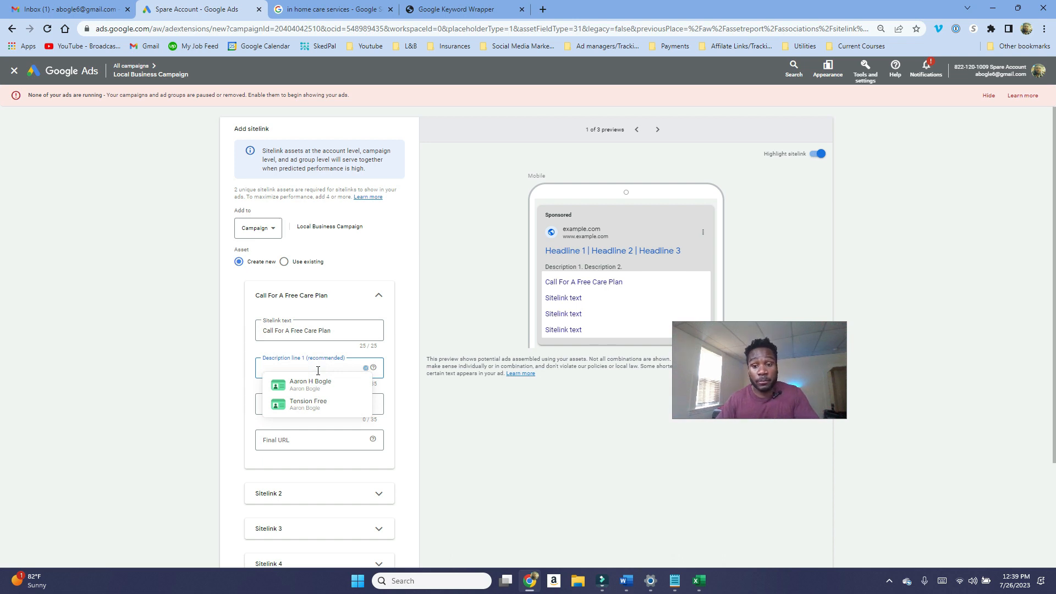
pyautogui.click(283, 367)
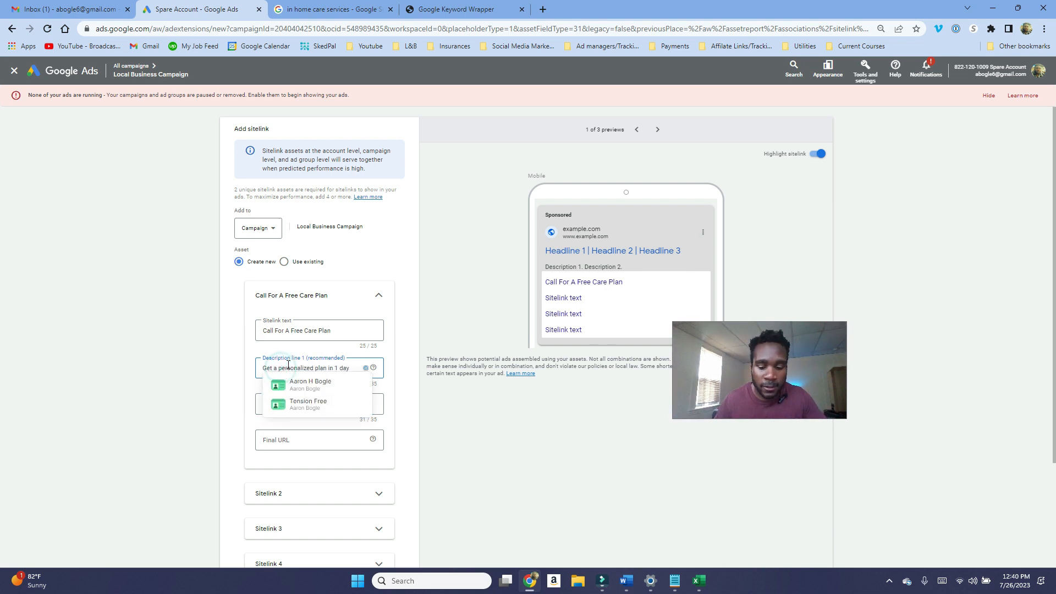
pyautogui.press('BackSpace')
pyautogui.write('Personalized plan in 1 day')
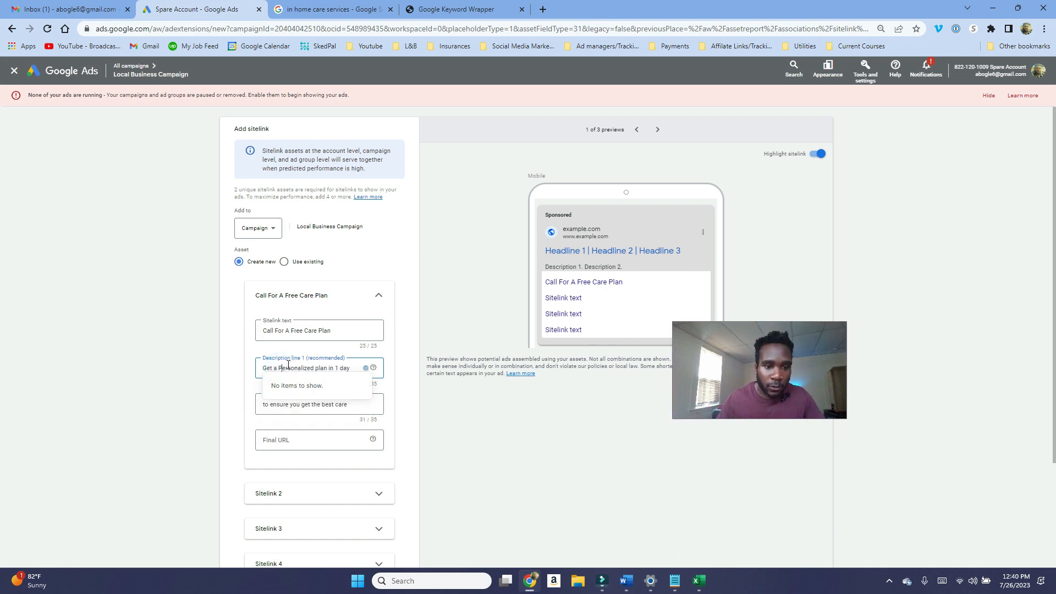
pyautogui.click(321, 370)
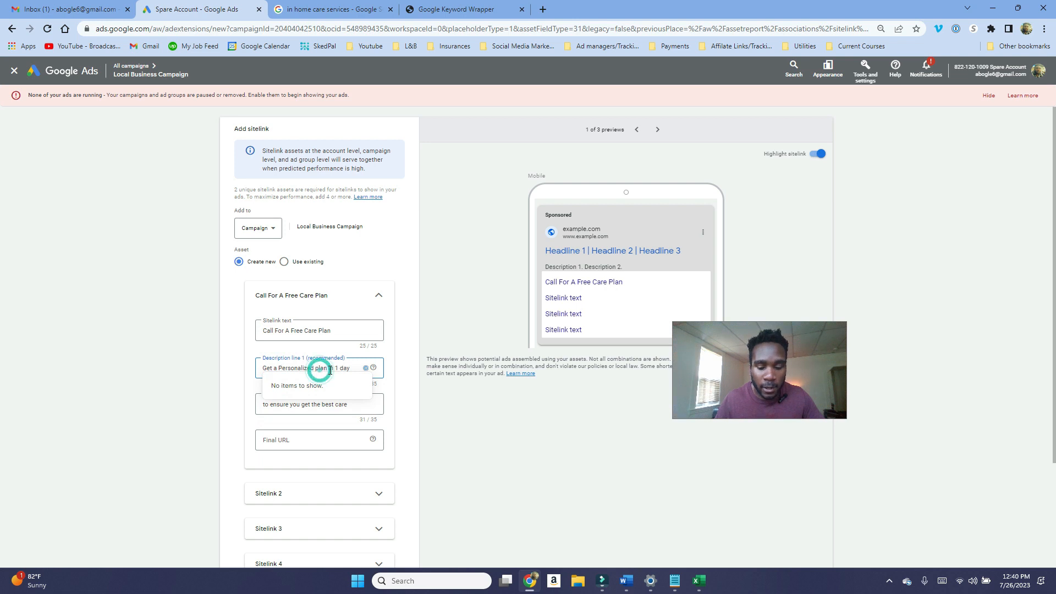
pyautogui.press('BackSpace')
pyautogui.write('P')
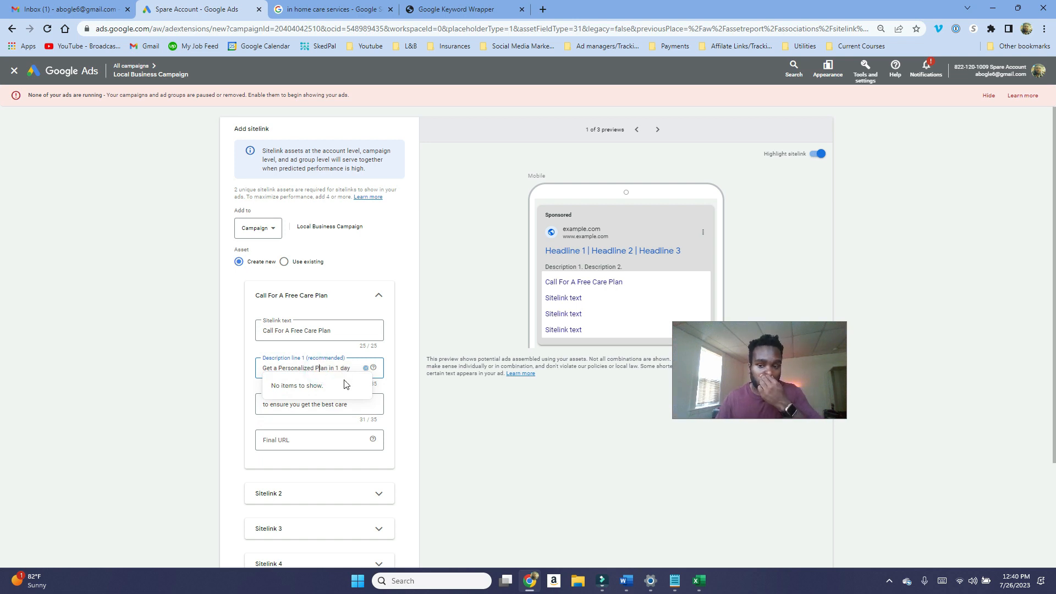
pyautogui.click(488, 457)
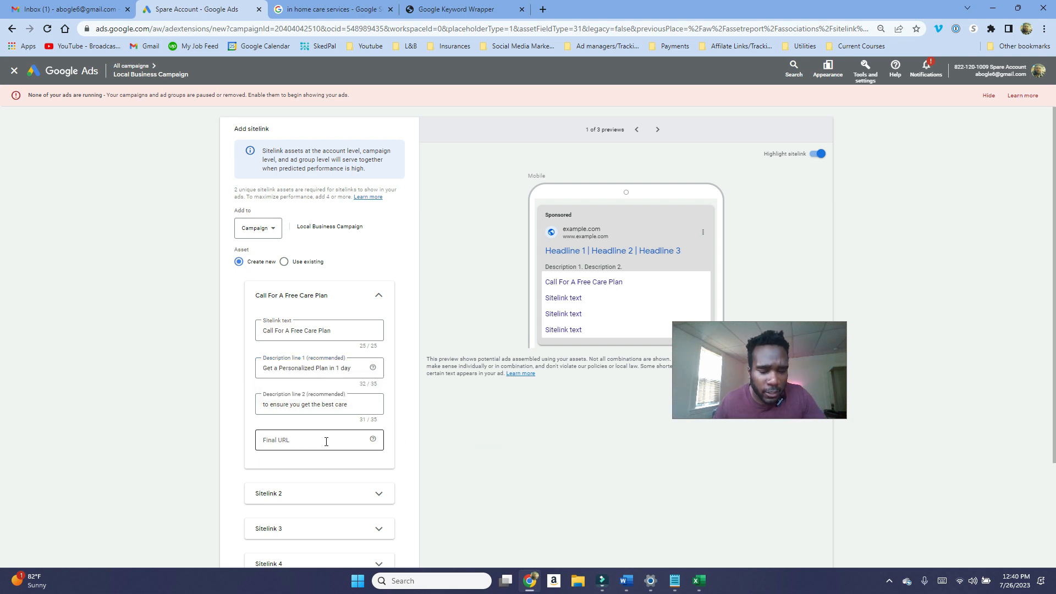
# Step: Add a second sitelink with the sitelink text Help With Dementia Care
pyautogui.click(326, 441)
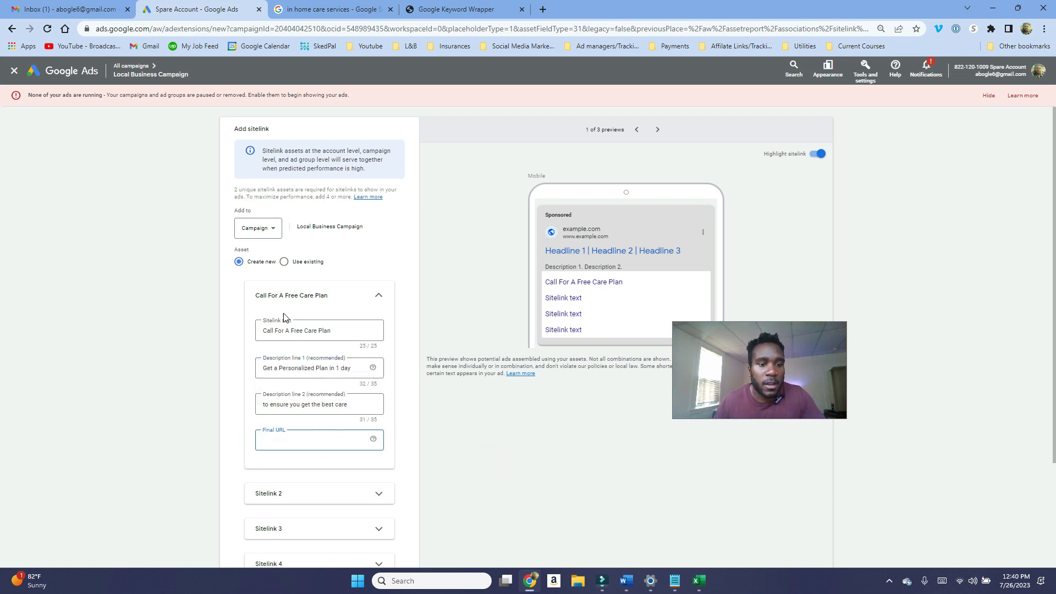
pyautogui.scroll(-1, 310, 435)
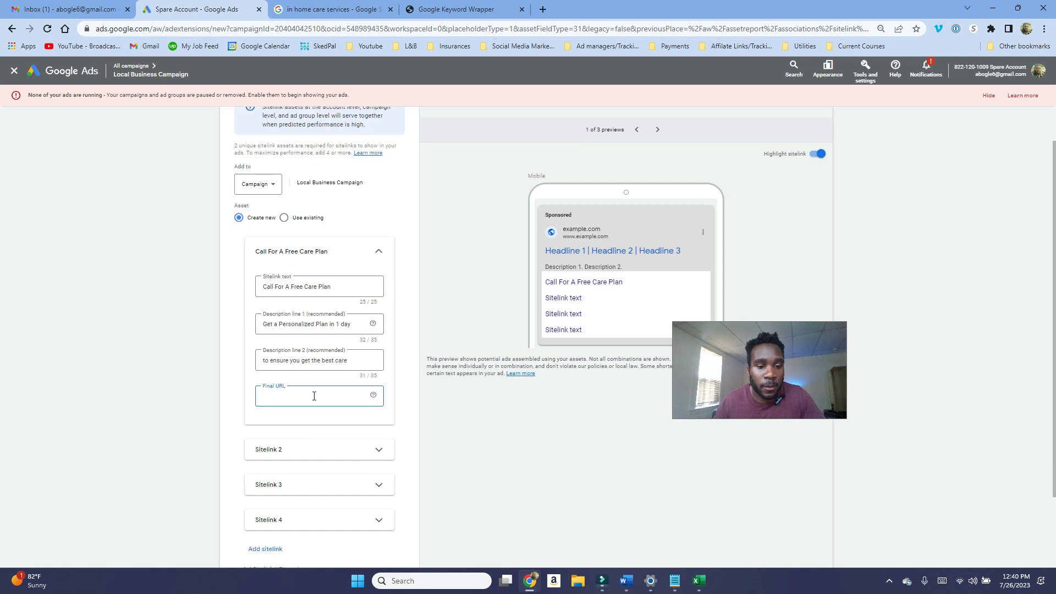
pyautogui.click(371, 448)
pyautogui.scroll(-4, 347, 434)
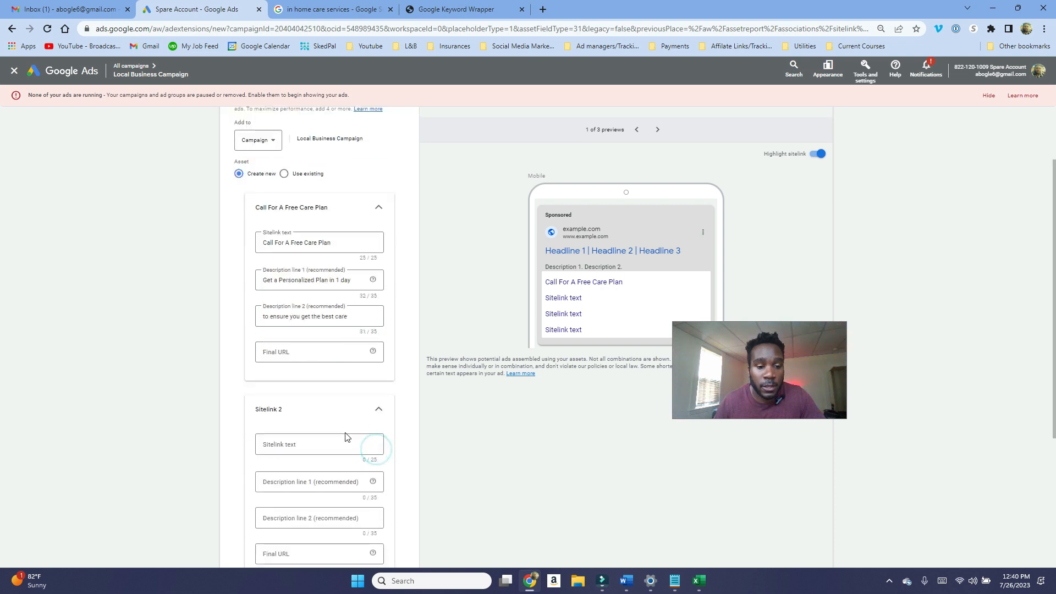
pyautogui.scroll(-2, 345, 454)
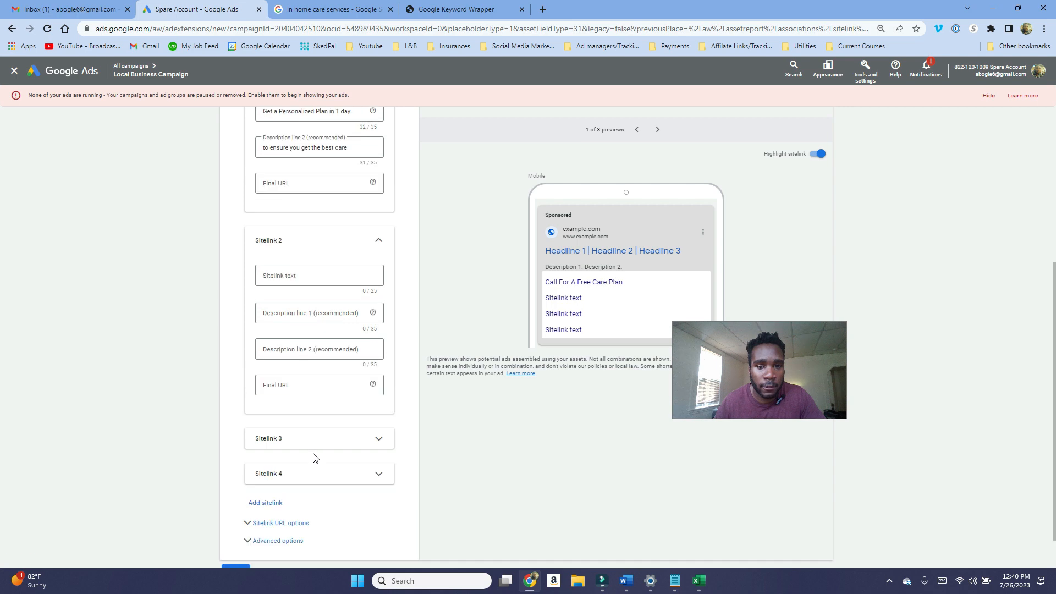
pyautogui.click(257, 349)
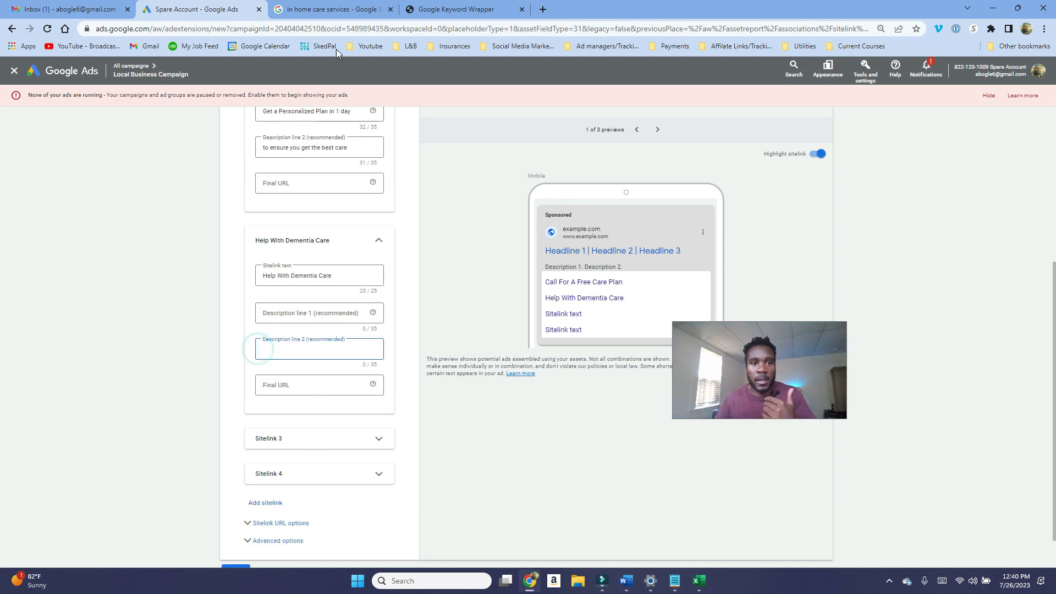
# Step: Set the second sitelink's first description line to Trained Dementia Caregiver
pyautogui.click(347, 9)
pyautogui.scroll(-1, 283, 278)
pyautogui.scroll(-3, 282, 281)
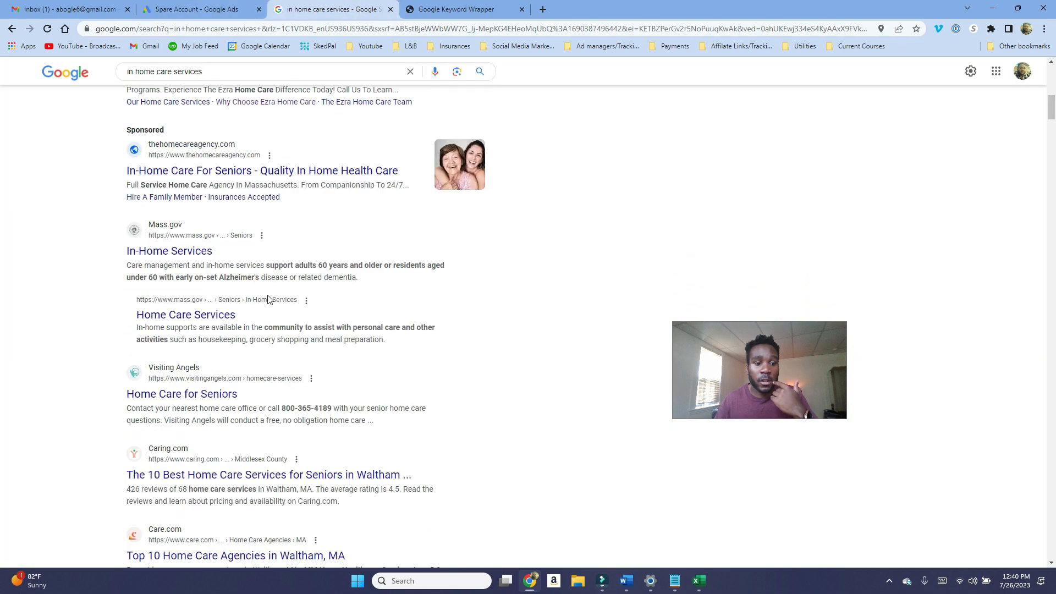
pyautogui.click(206, 12)
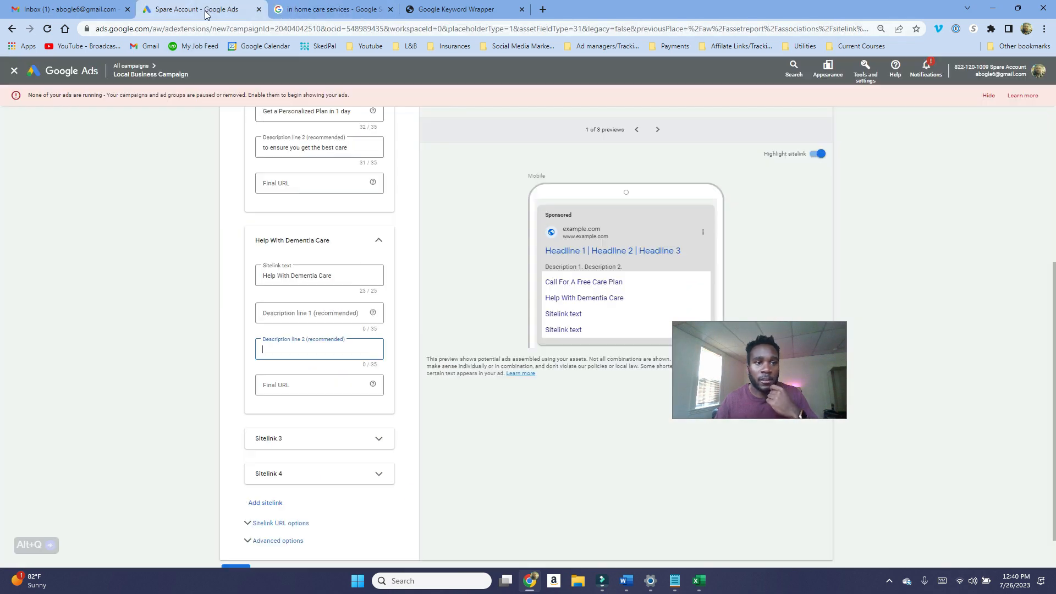
pyautogui.click(300, 313)
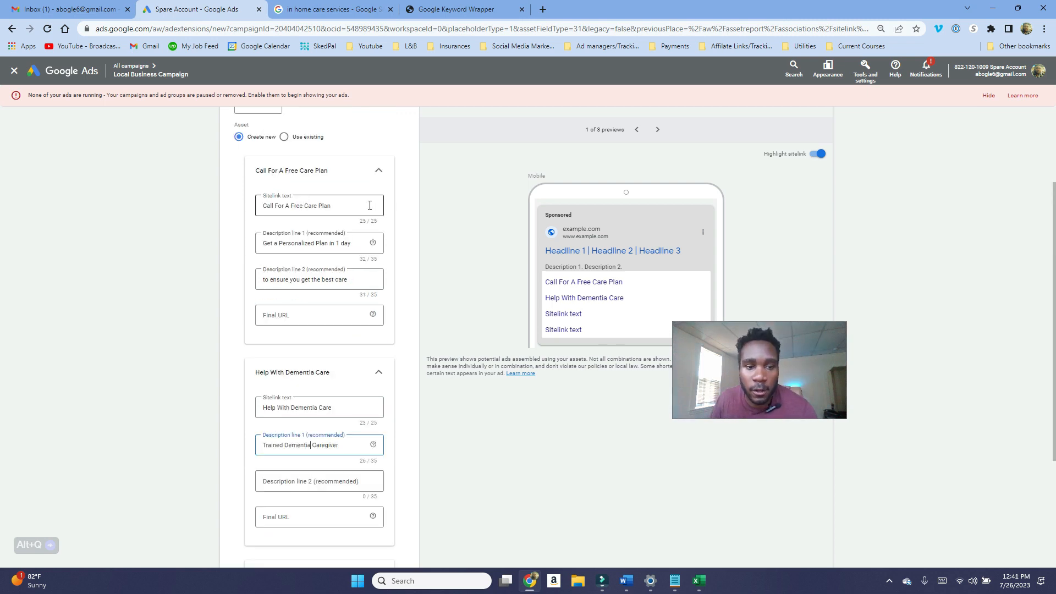
# Step: Highlight the first sitelink's text and description lines to review them, then close the sitelink editor
pyautogui.tripleClick(370, 206)
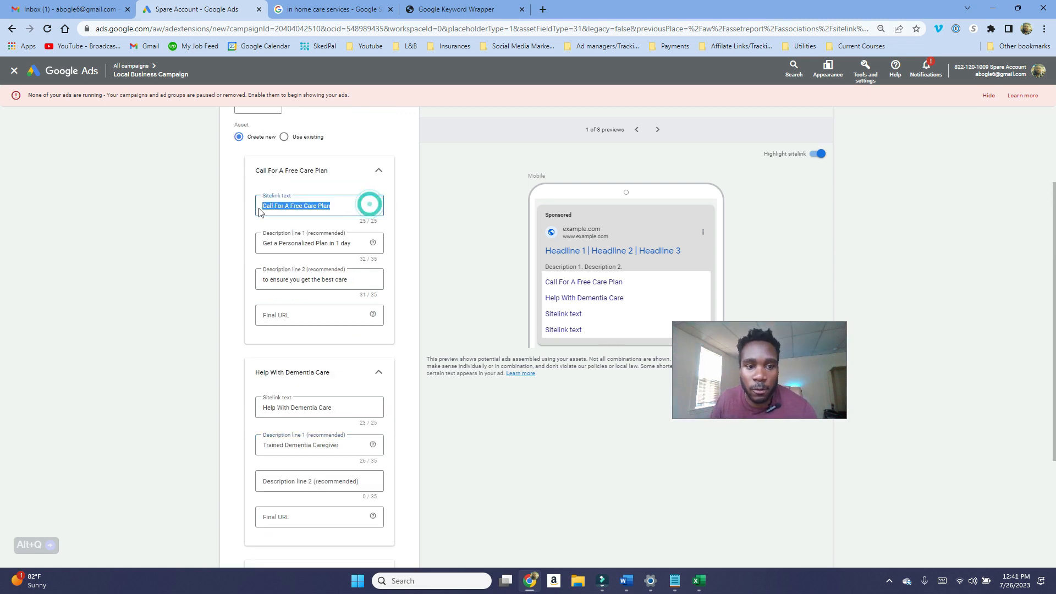
pyautogui.click(353, 210)
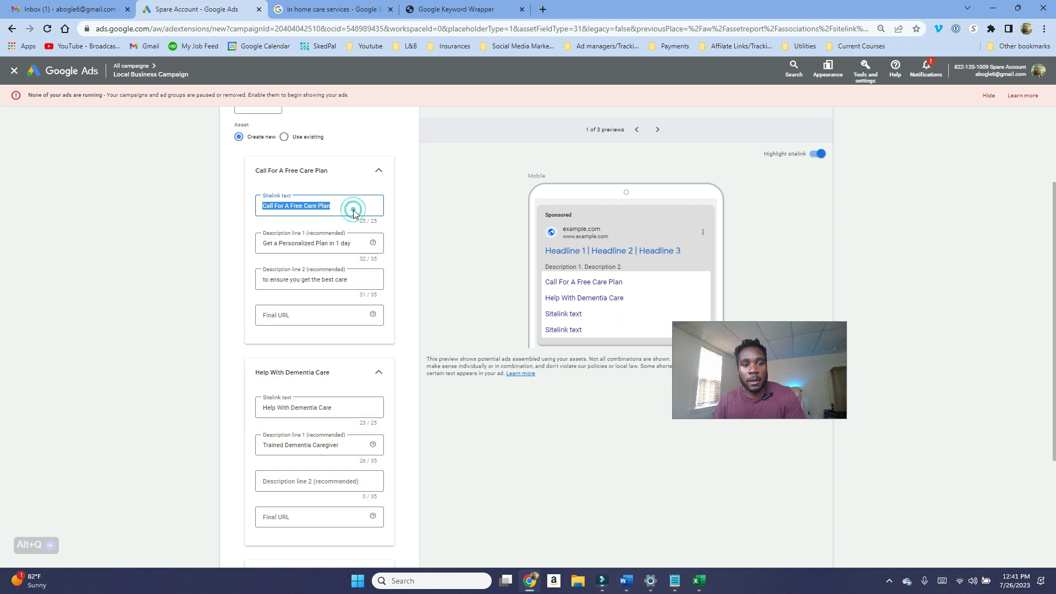
pyautogui.click(354, 210)
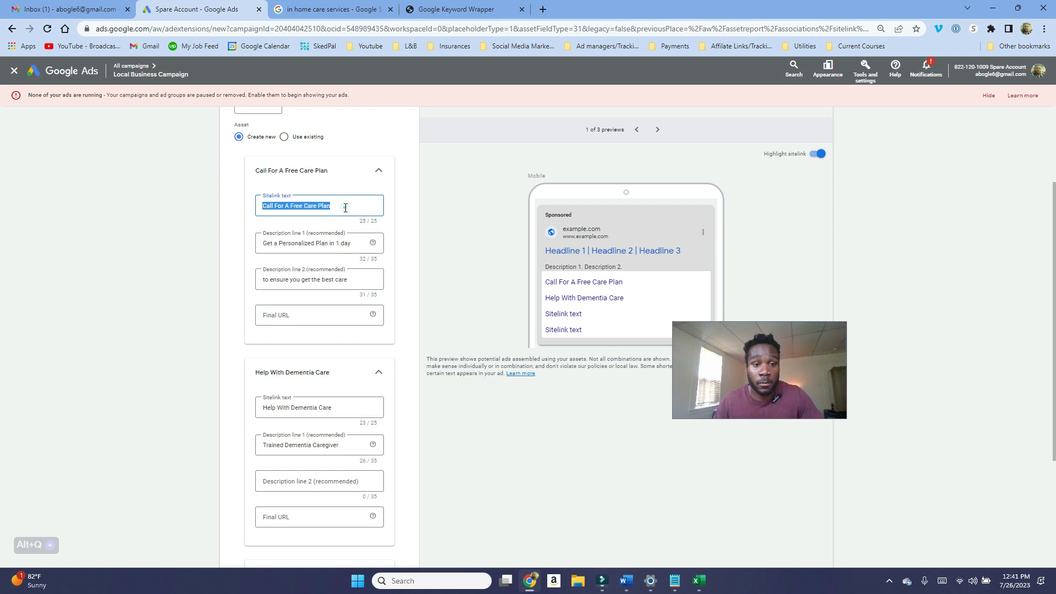
pyautogui.tripleClick(265, 245)
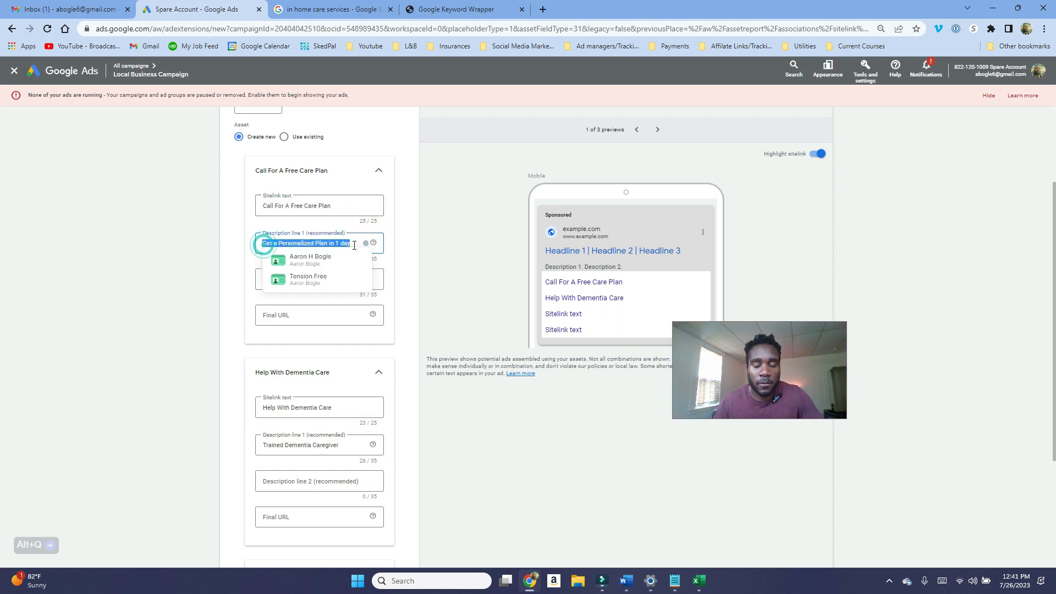
pyautogui.hotkey('shift', 'Tab')
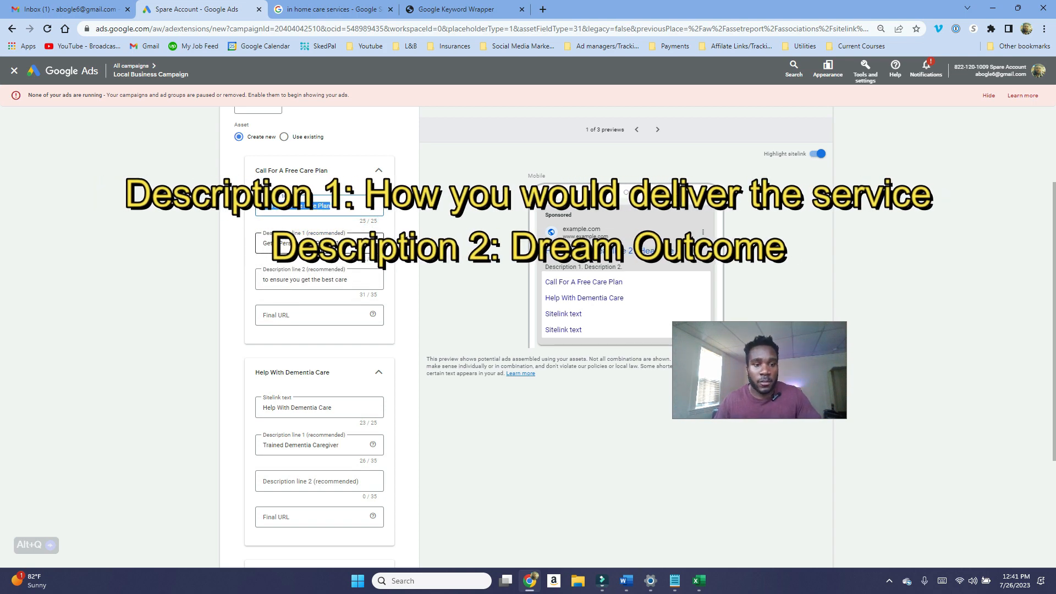
pyautogui.moveTo(264, 279); pyautogui.dragTo(358, 288)
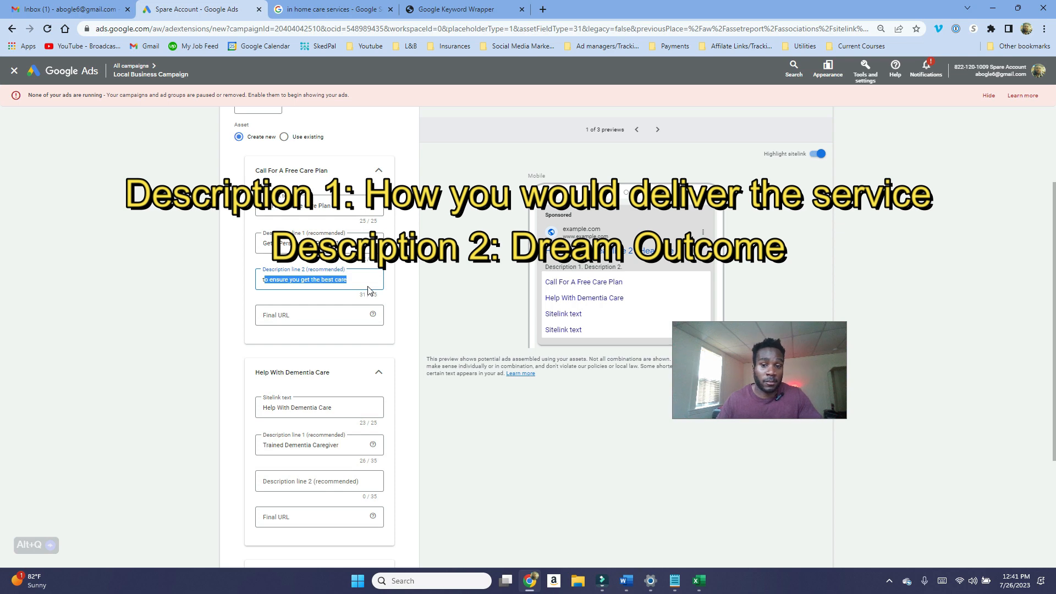
pyautogui.click(15, 71)
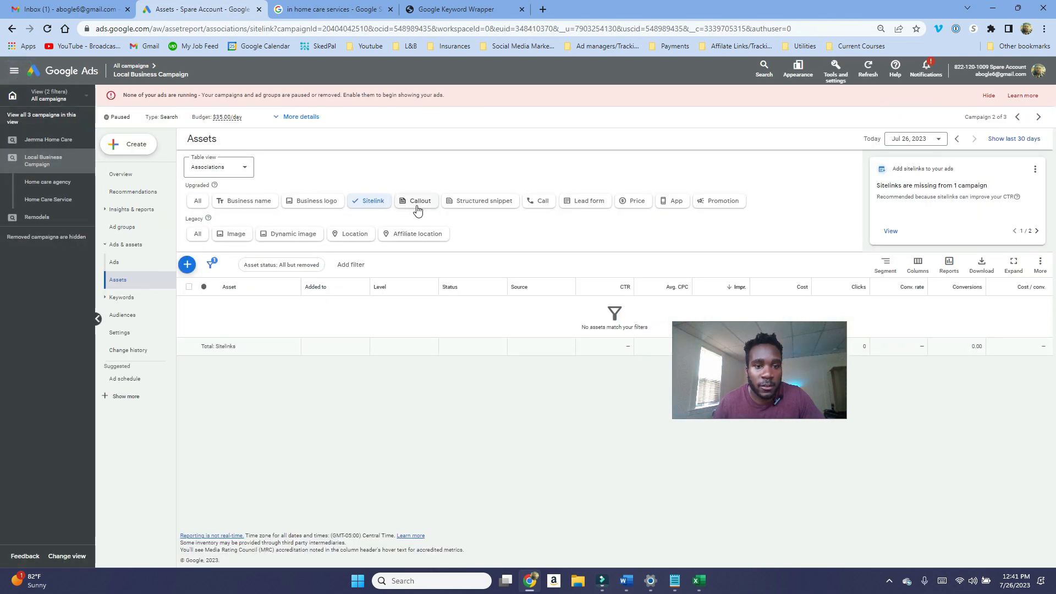
pyautogui.click(417, 207)
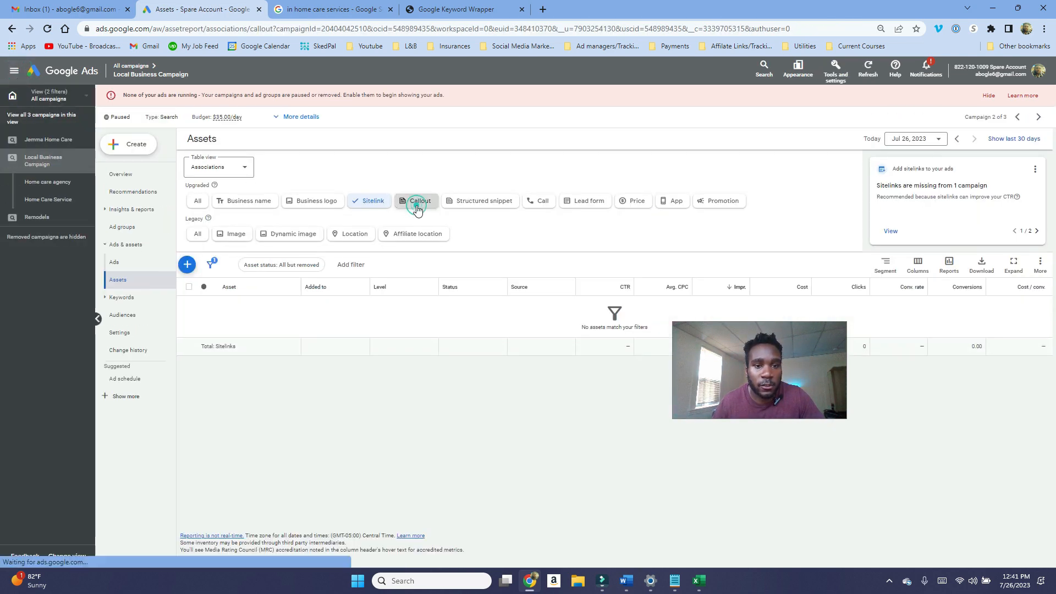
pyautogui.click(188, 265)
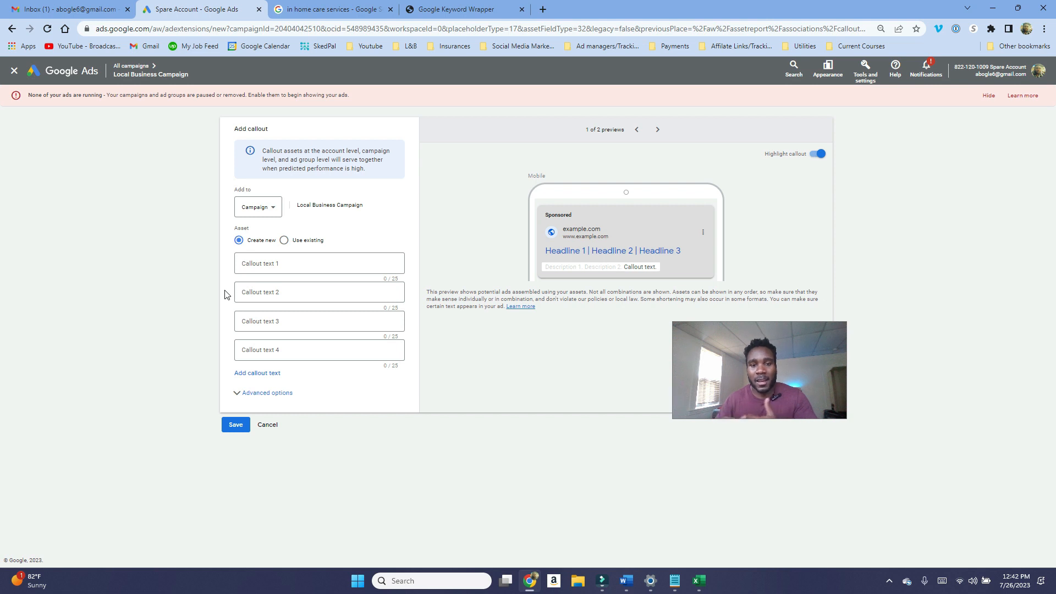
pyautogui.click(15, 73)
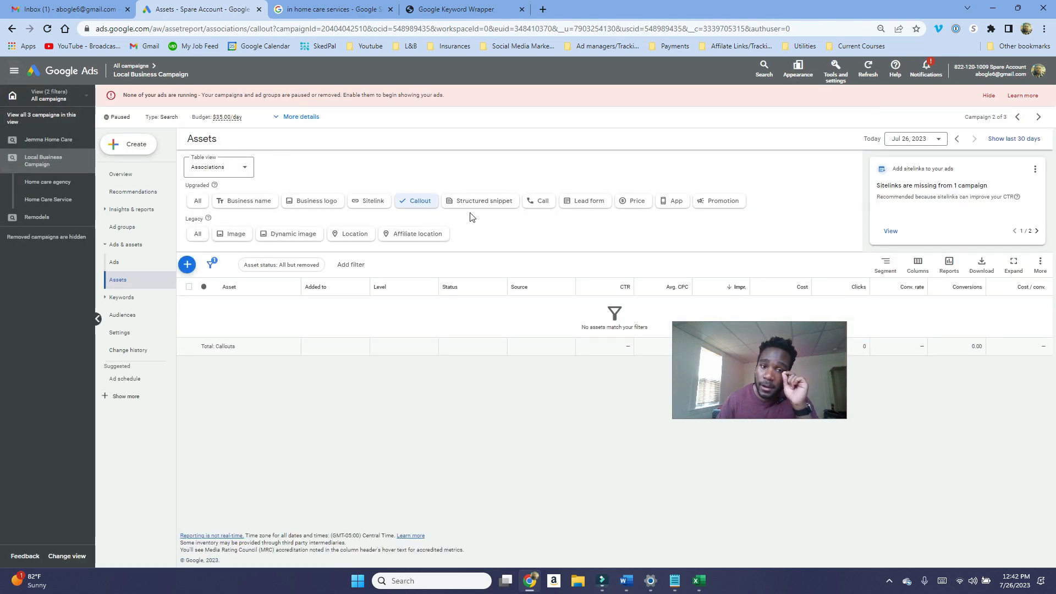
# Step: Open a new campaign-level structured snippet and examine its header type options, then close it without saving
pyautogui.click(496, 207)
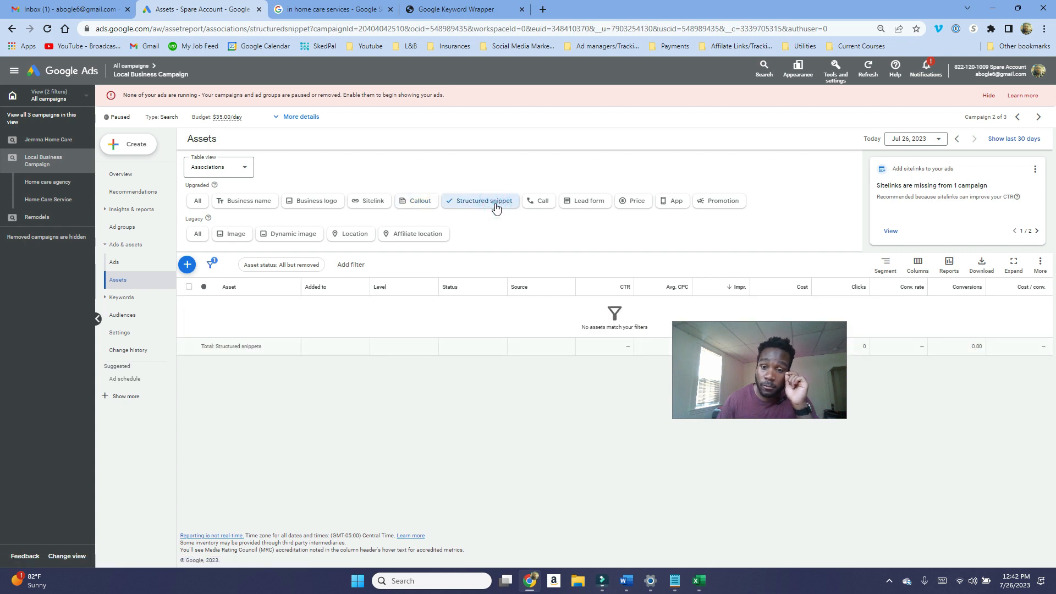
pyautogui.click(187, 265)
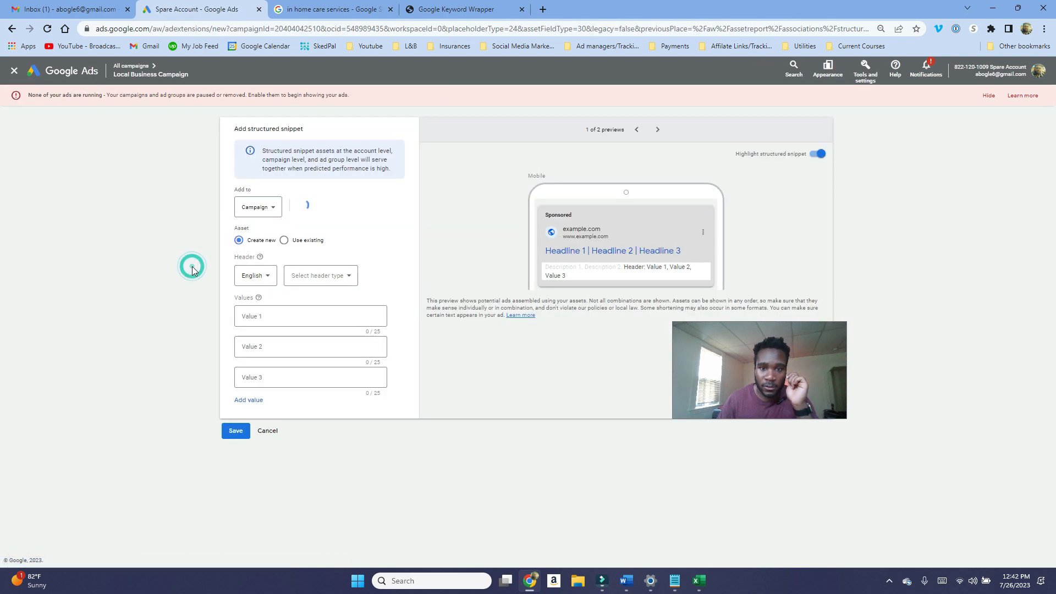
pyautogui.click(268, 216)
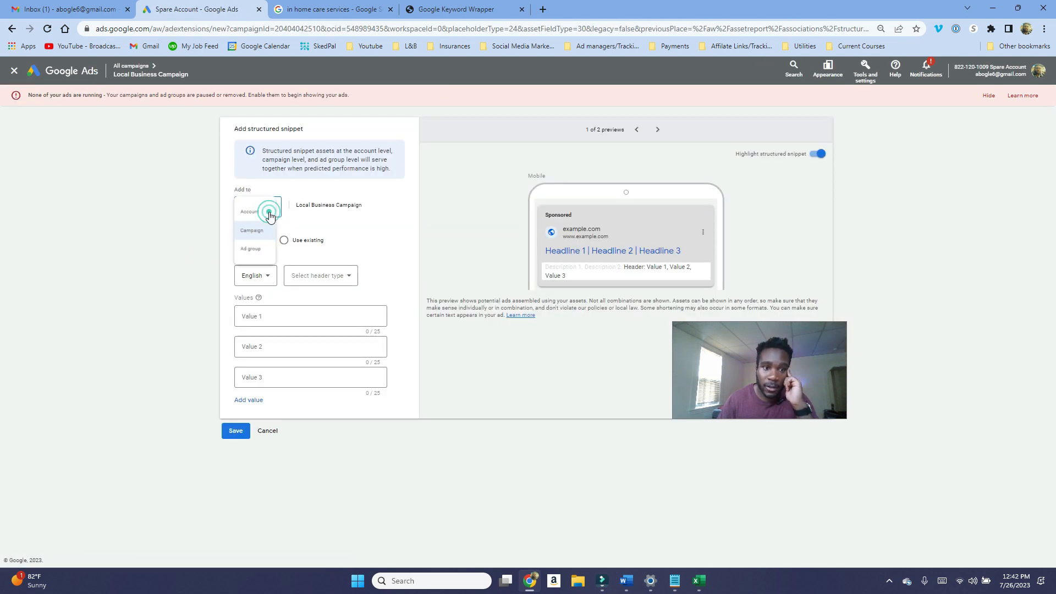
pyautogui.click(321, 227)
pyautogui.click(266, 213)
pyautogui.click(334, 213)
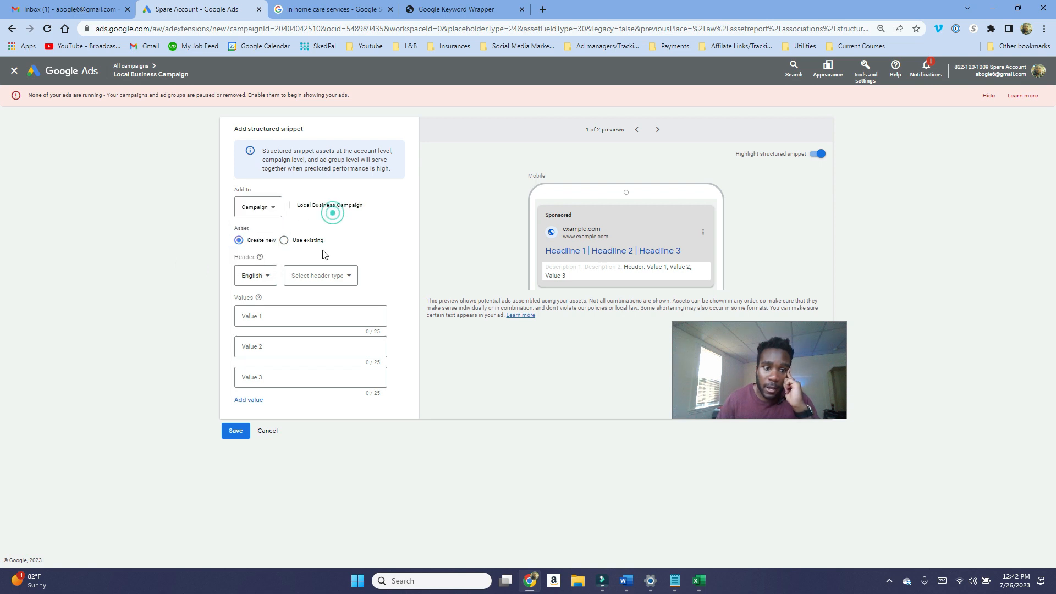
pyautogui.click(317, 274)
pyautogui.scroll(-3, 349, 371)
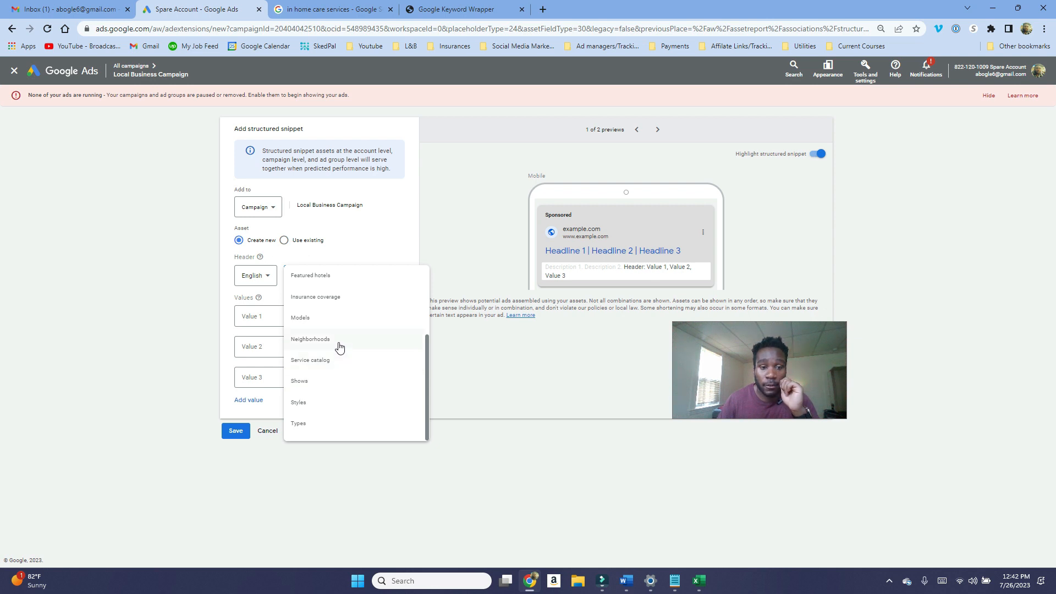
pyautogui.scroll(3, 337, 352)
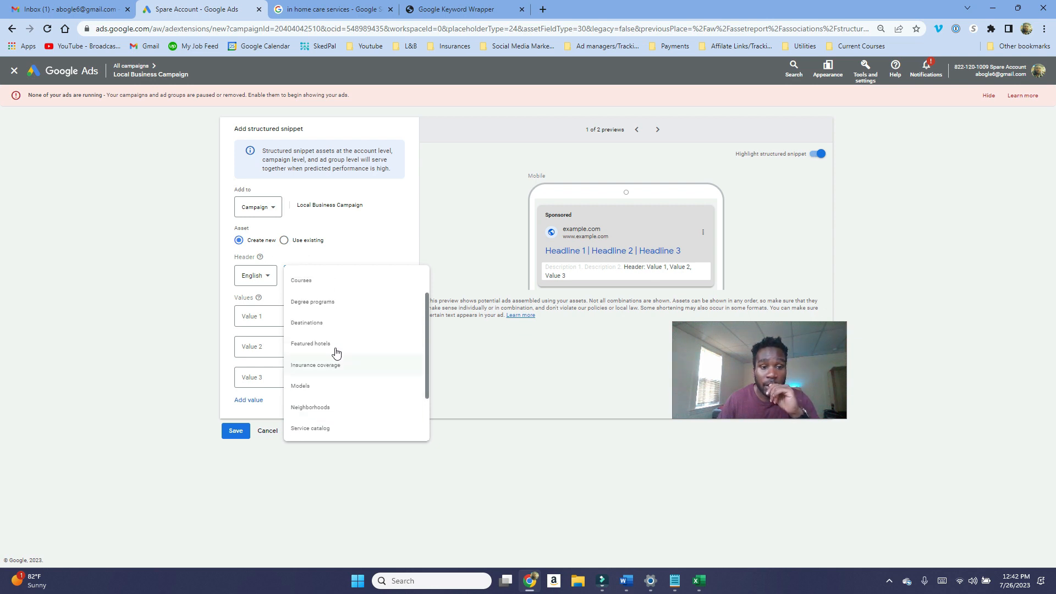
pyautogui.scroll(-3, 318, 385)
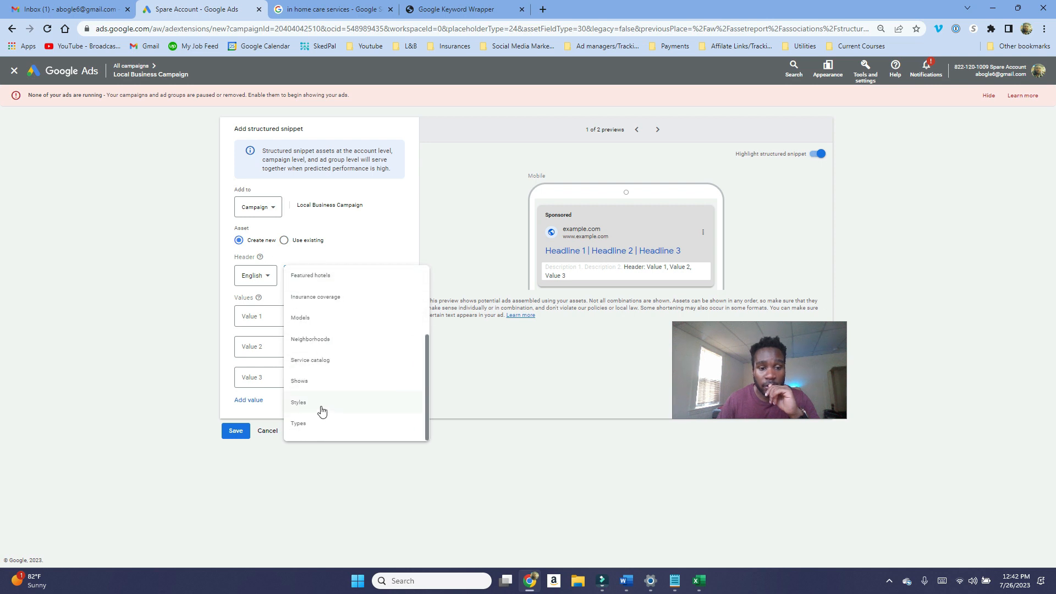
pyautogui.scroll(3, 322, 415)
pyautogui.scroll(1, 324, 401)
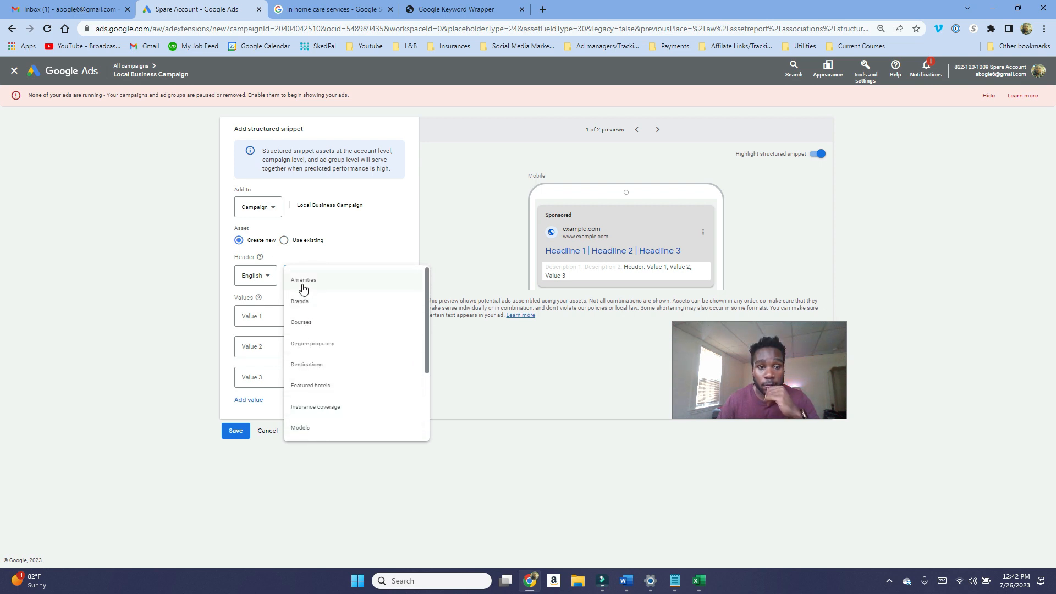
pyautogui.click(14, 71)
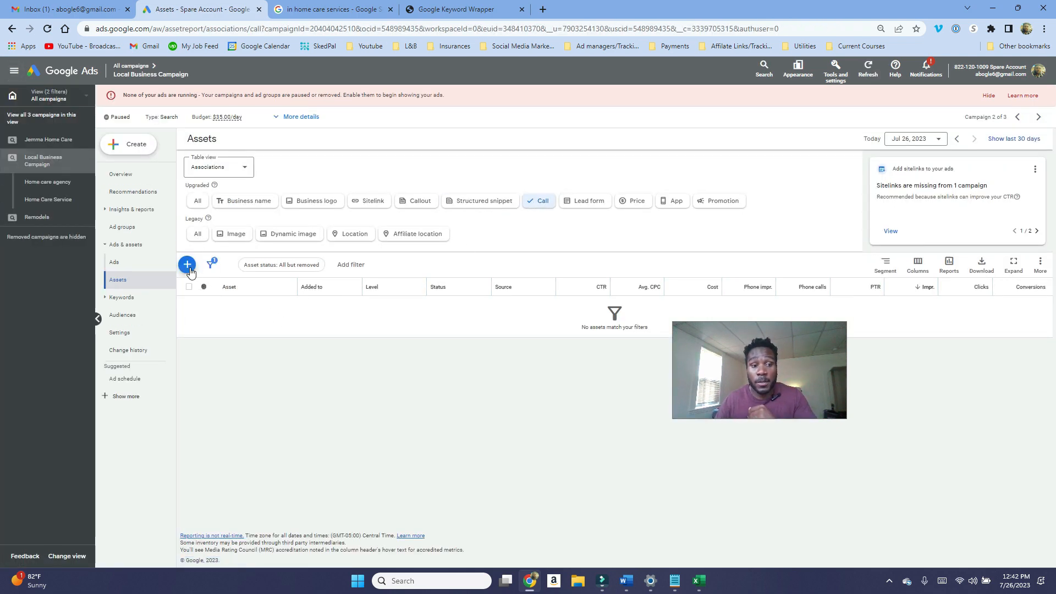
# Step: Open a new call asset and examine its conversion action options, then cancel it
pyautogui.click(187, 265)
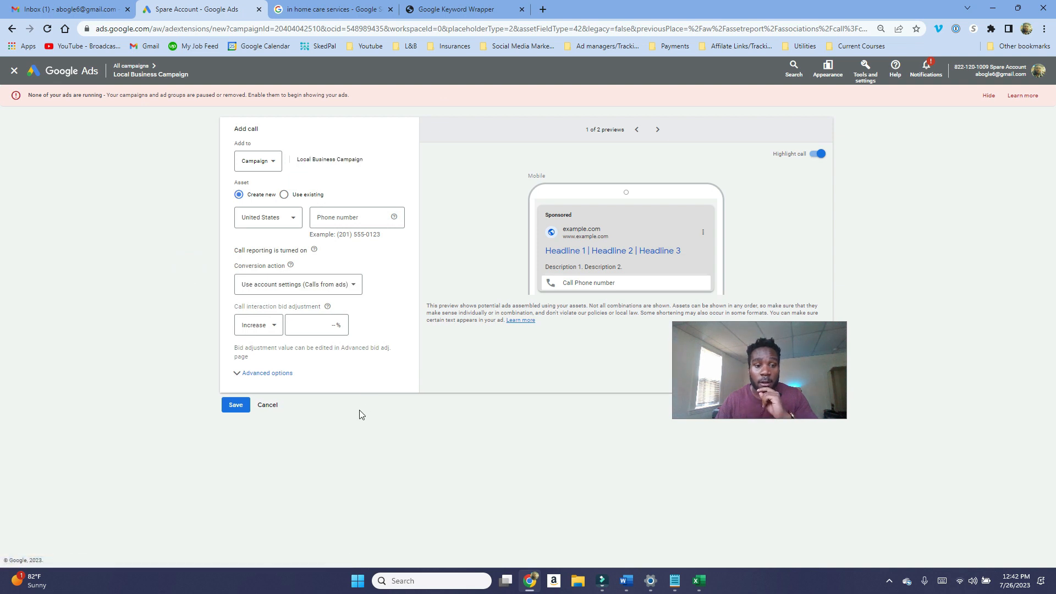
pyautogui.click(285, 285)
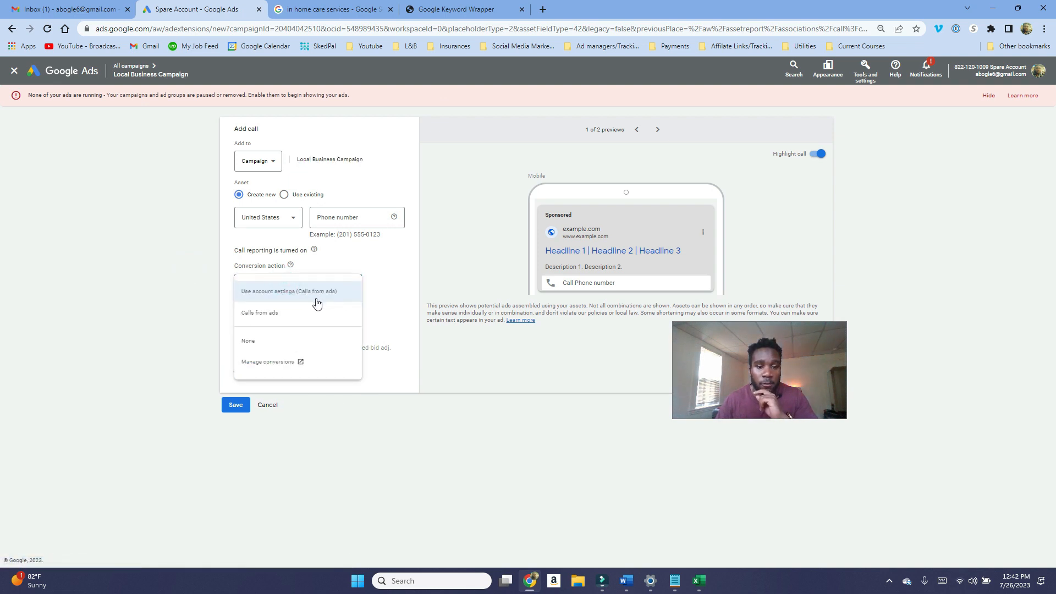
pyautogui.click(368, 450)
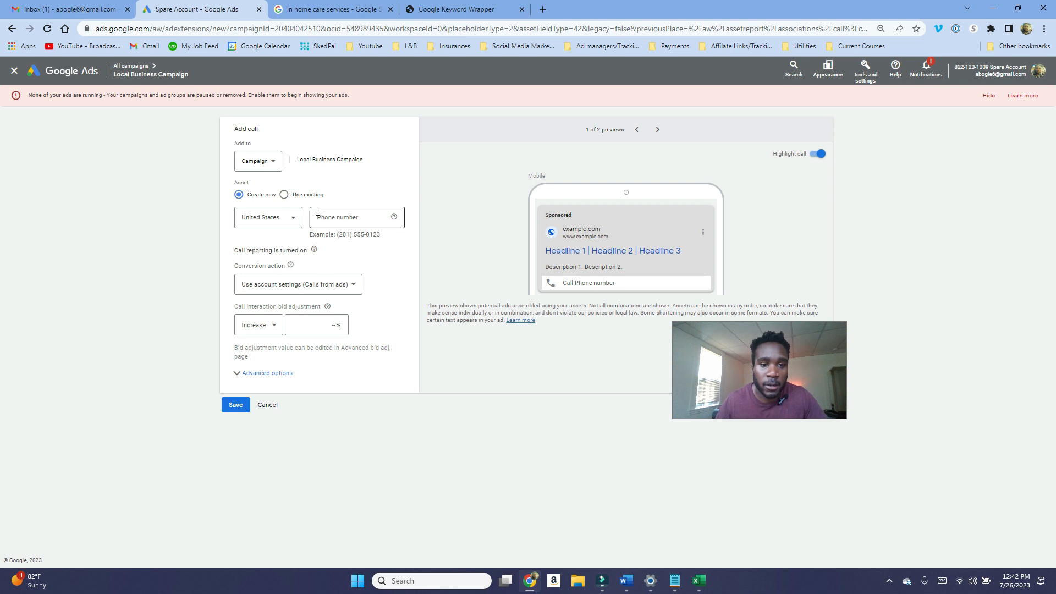
pyautogui.click(336, 220)
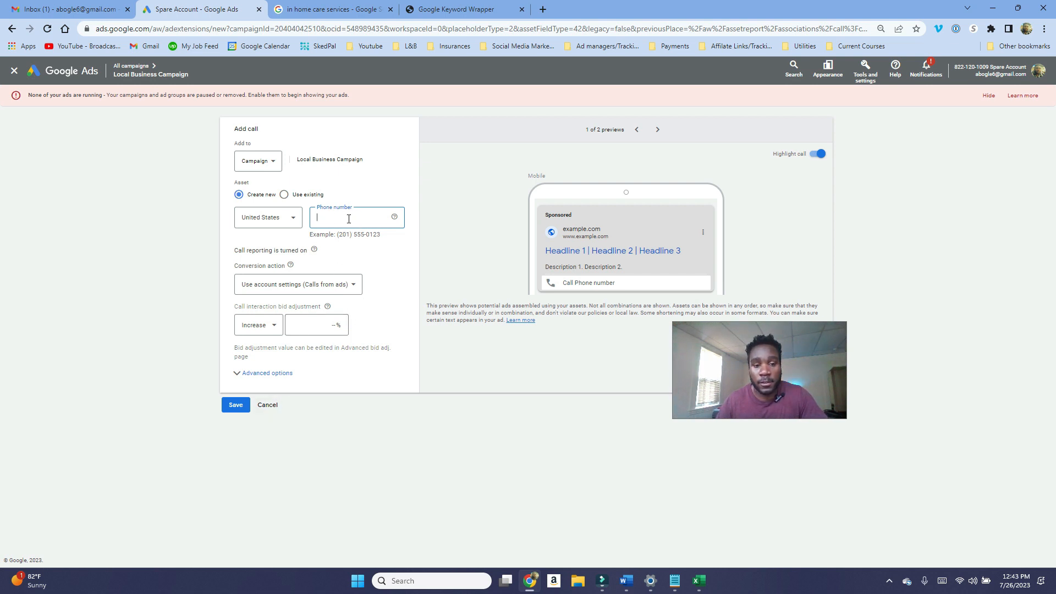
pyautogui.click(267, 405)
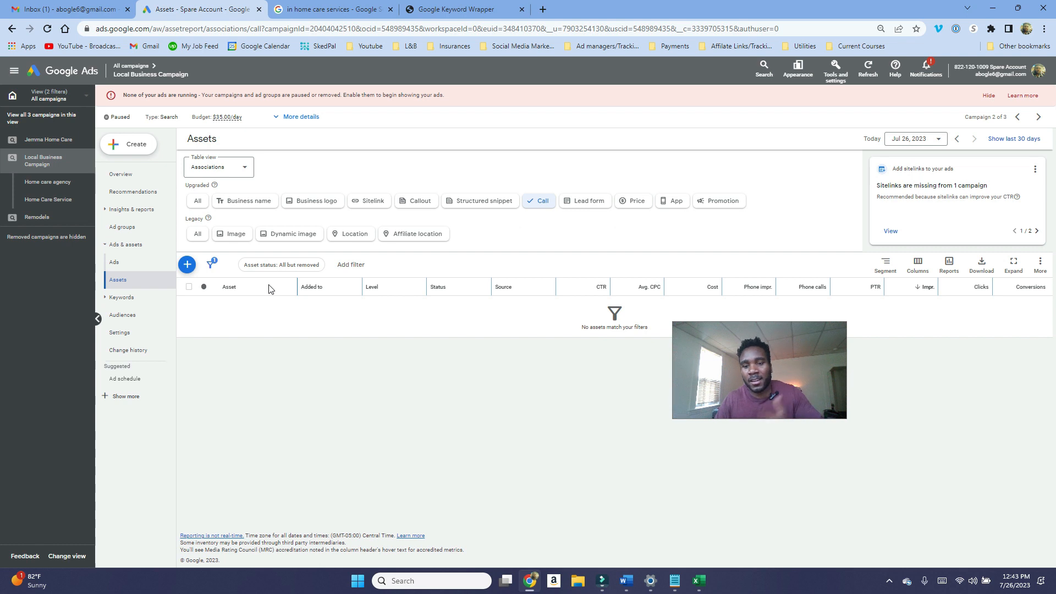
# Step: Open a new lead form asset and examine its form fields, questions, submission message and call-to-action sections
pyautogui.click(587, 205)
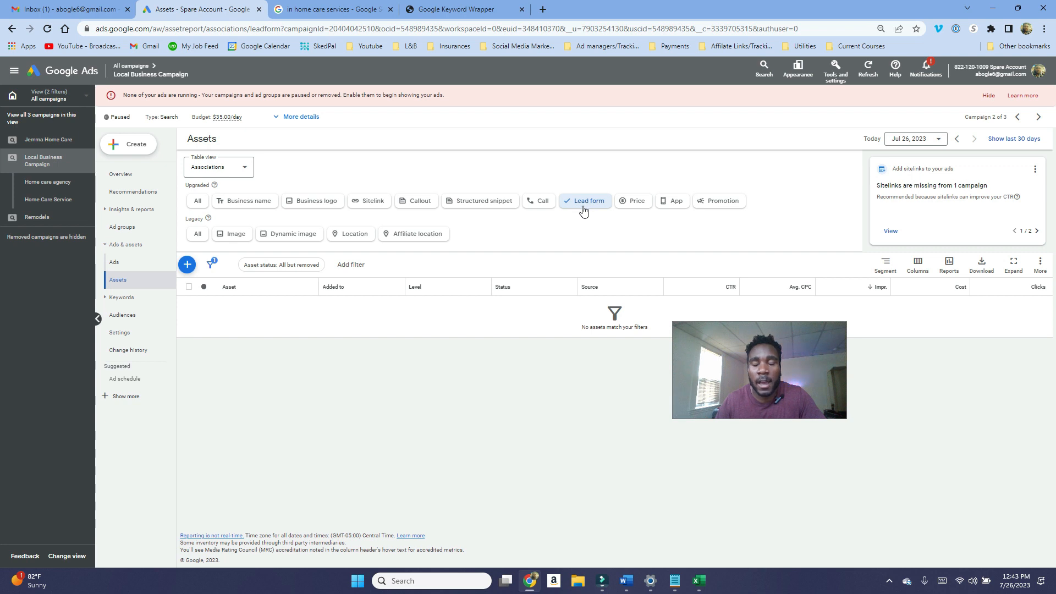
pyautogui.click(186, 265)
pyautogui.scroll(-2, 394, 314)
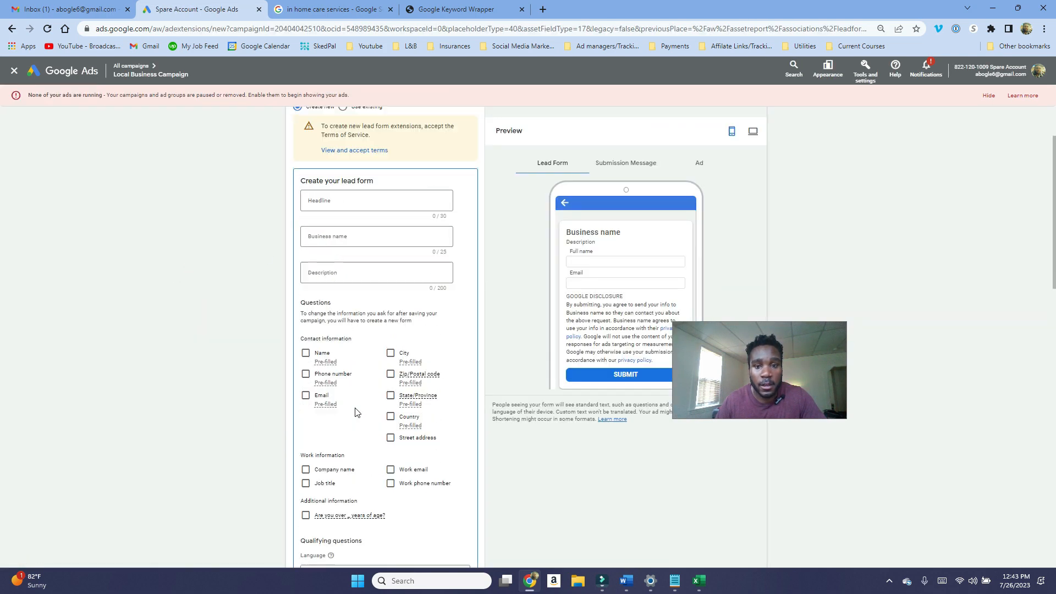
pyautogui.scroll(1, 324, 253)
pyautogui.click(323, 244)
pyautogui.click(323, 279)
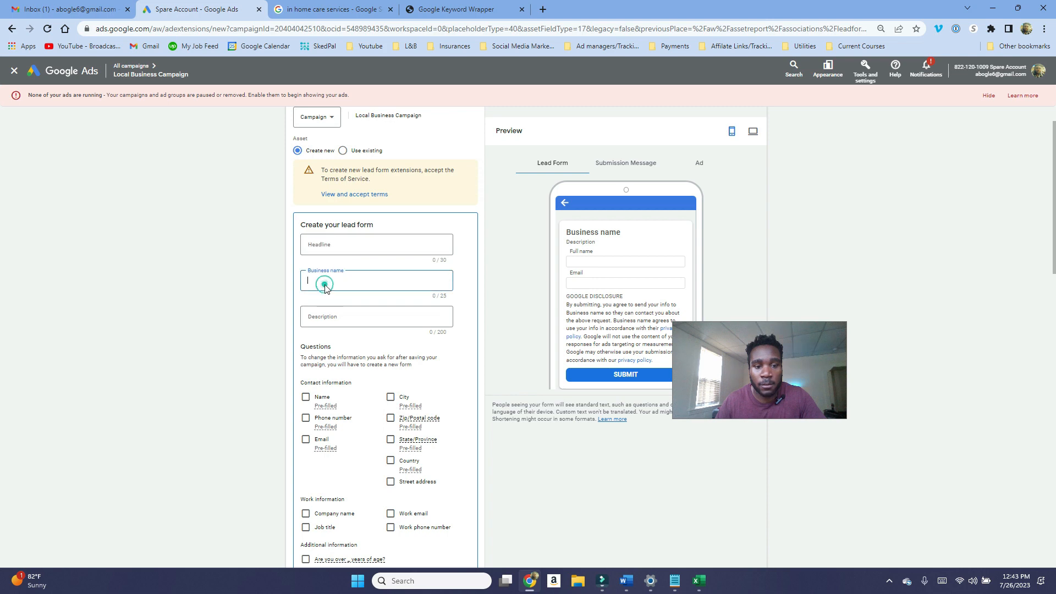
pyautogui.click(326, 316)
pyautogui.scroll(-2, 322, 348)
pyautogui.scroll(-3, 322, 349)
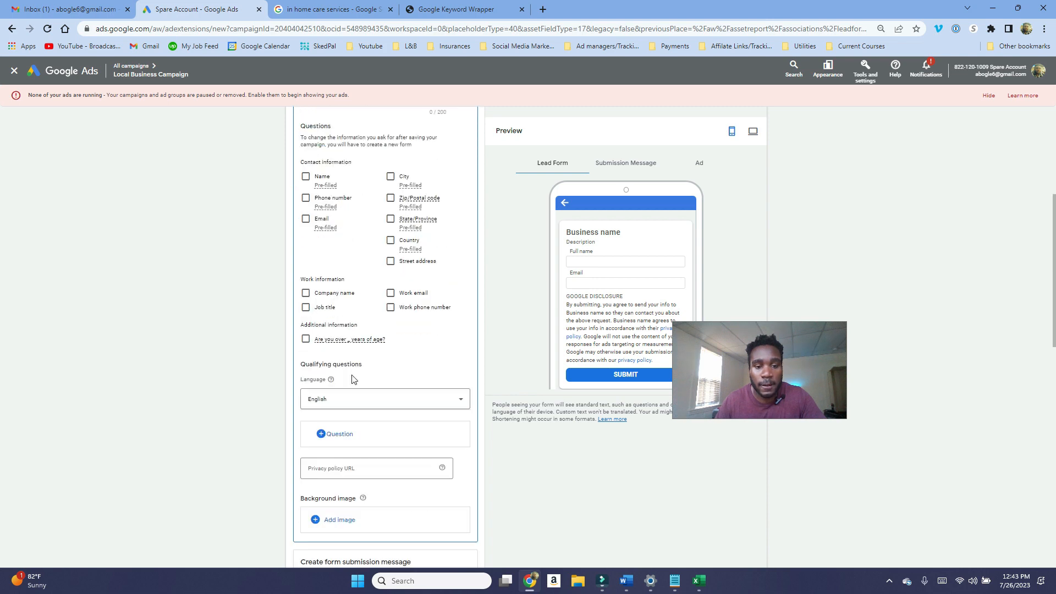
pyautogui.scroll(-1, 352, 380)
pyautogui.click(334, 421)
pyautogui.scroll(-3, 336, 417)
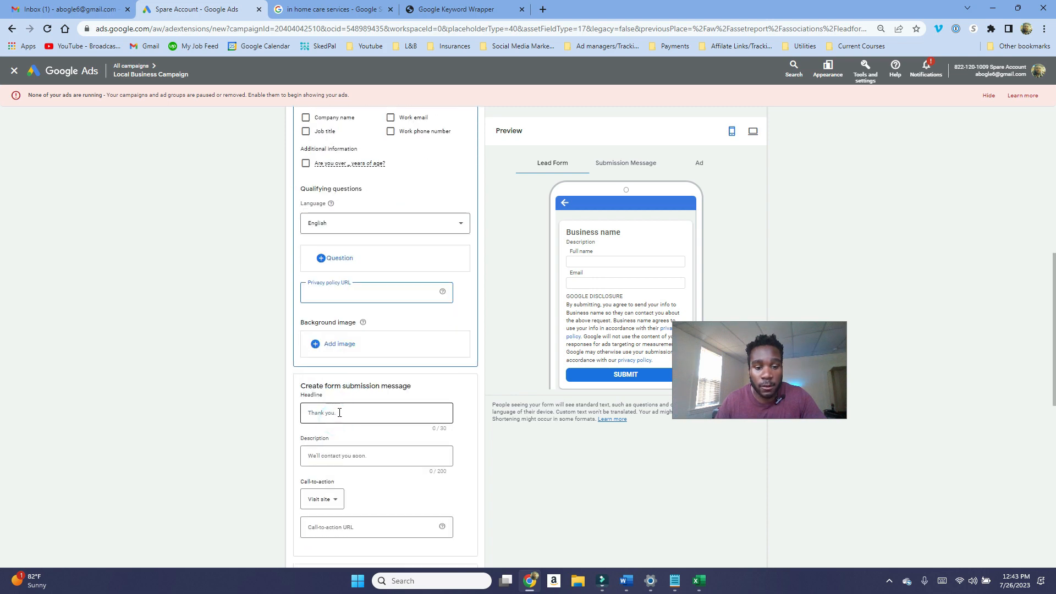
pyautogui.click(341, 412)
pyautogui.scroll(-3, 339, 418)
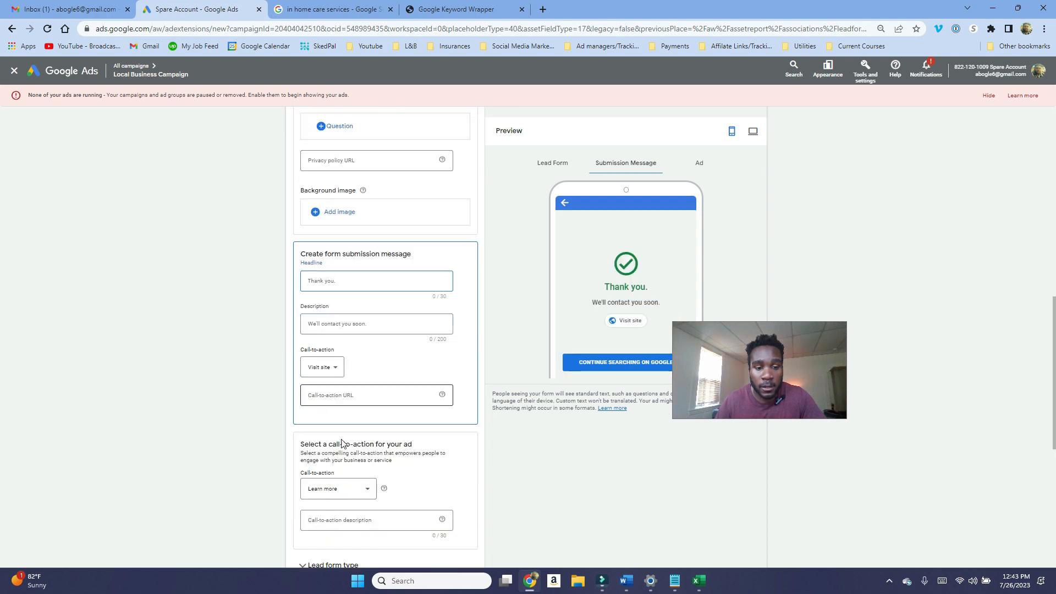
pyautogui.scroll(-3, 348, 439)
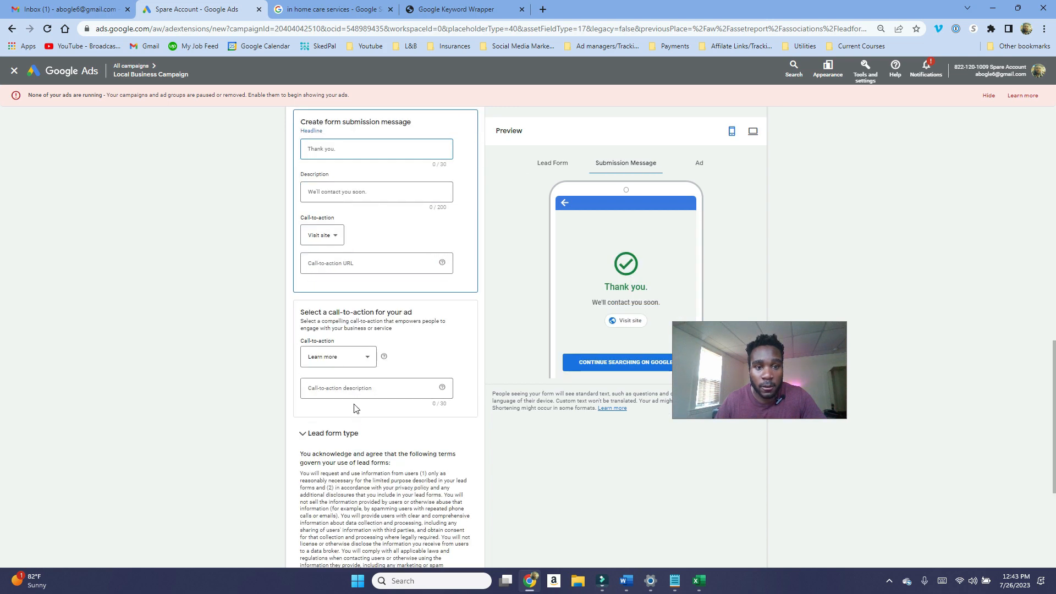
pyautogui.scroll(-4, 349, 434)
pyautogui.click(364, 478)
pyautogui.scroll(-2, 365, 462)
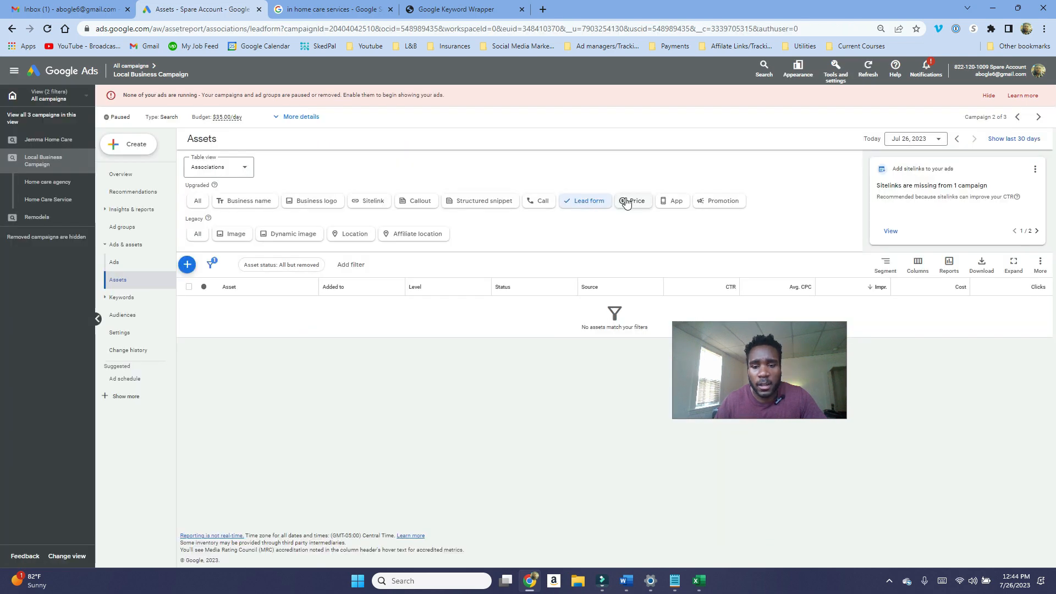
# Step: Check the campaign's price and promotion asset lists
pyautogui.click(626, 202)
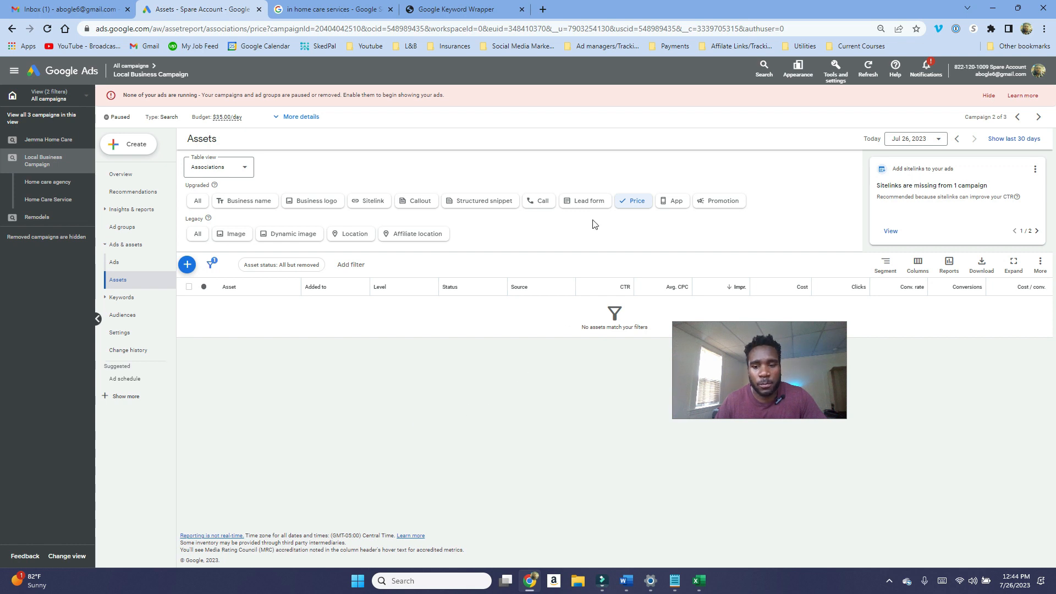
pyautogui.click(713, 202)
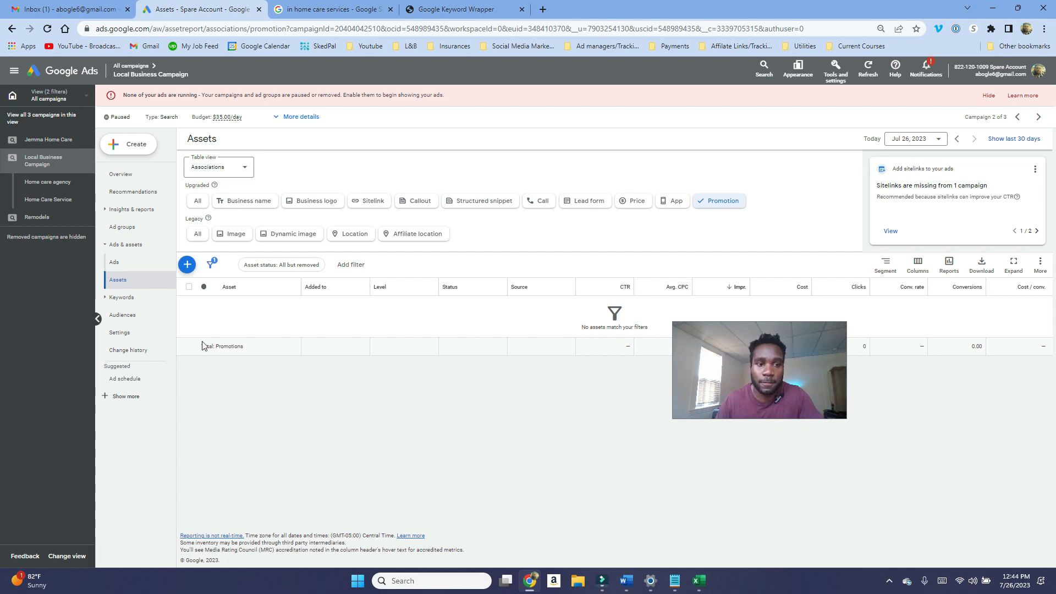
# Step: Change all nine search keywords to phrase match, keeping the originals and creating duplicate keywords
pyautogui.click(121, 297)
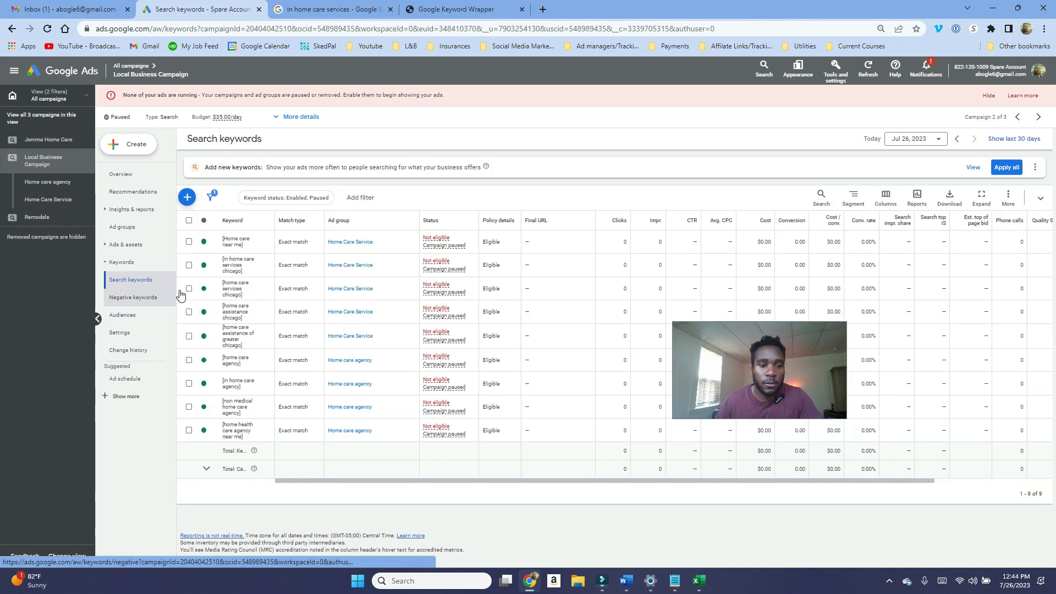
pyautogui.click(189, 222)
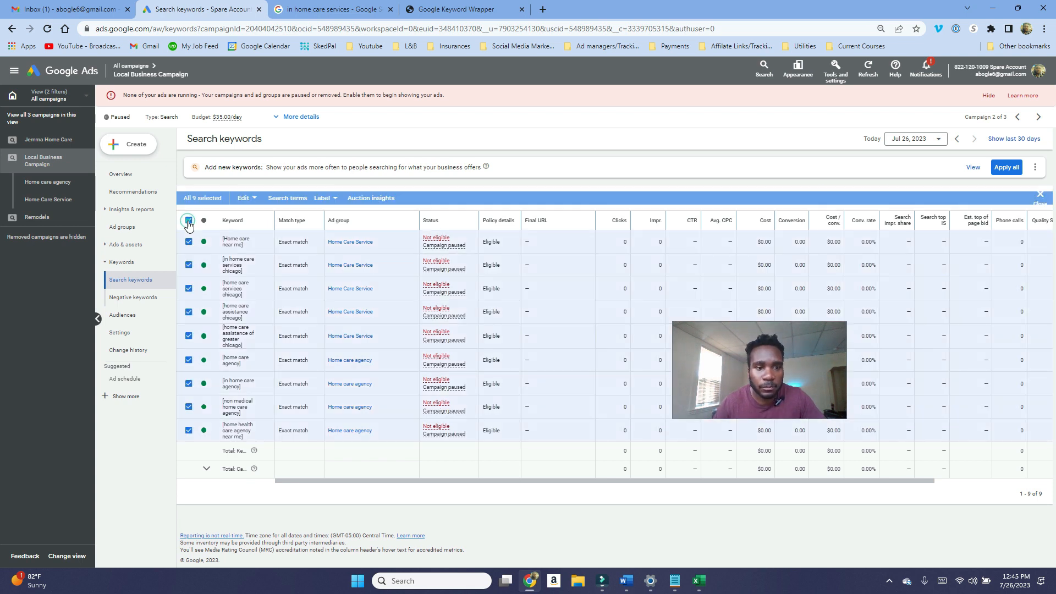
pyautogui.click(249, 201)
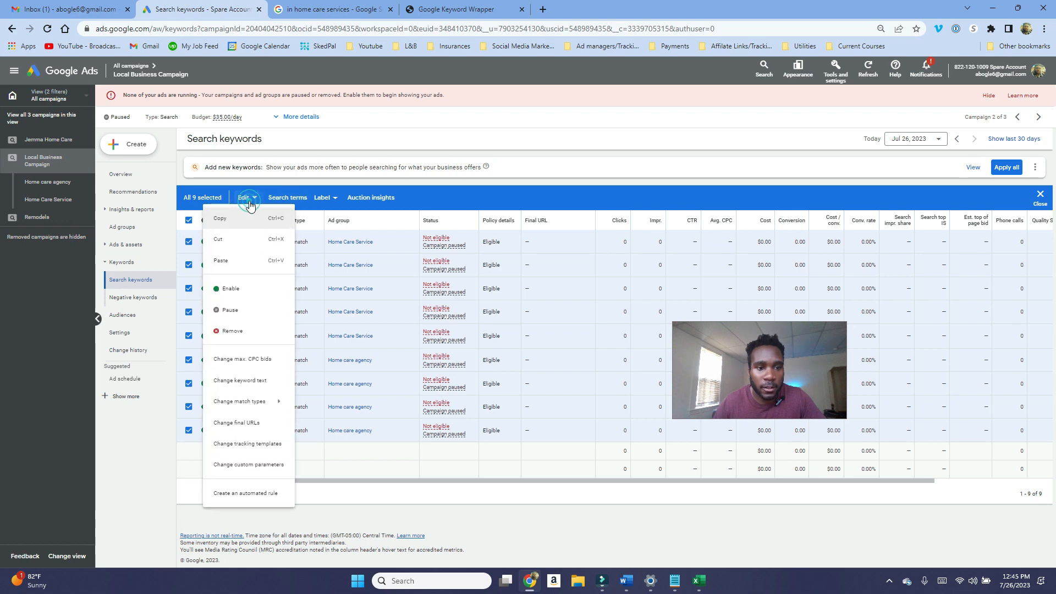
pyautogui.moveTo(256, 407)
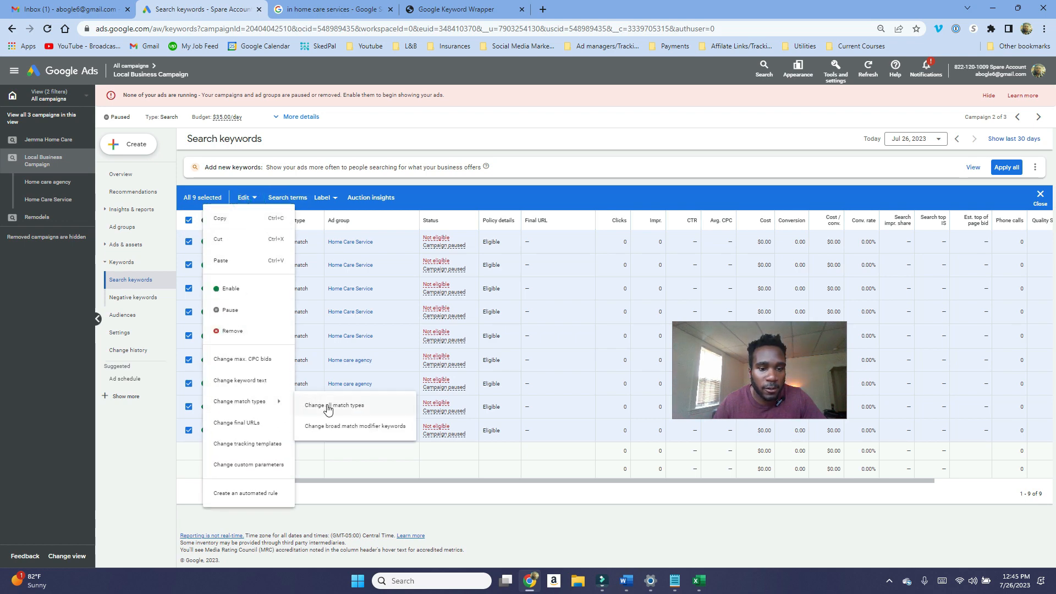
pyautogui.click(327, 407)
pyautogui.click(231, 191)
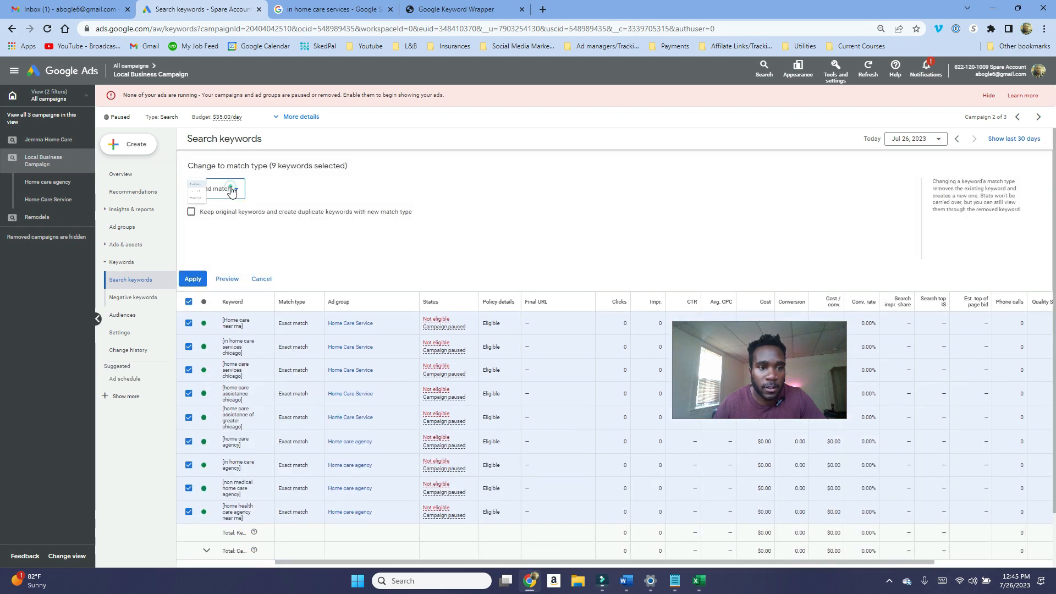
pyautogui.click(224, 233)
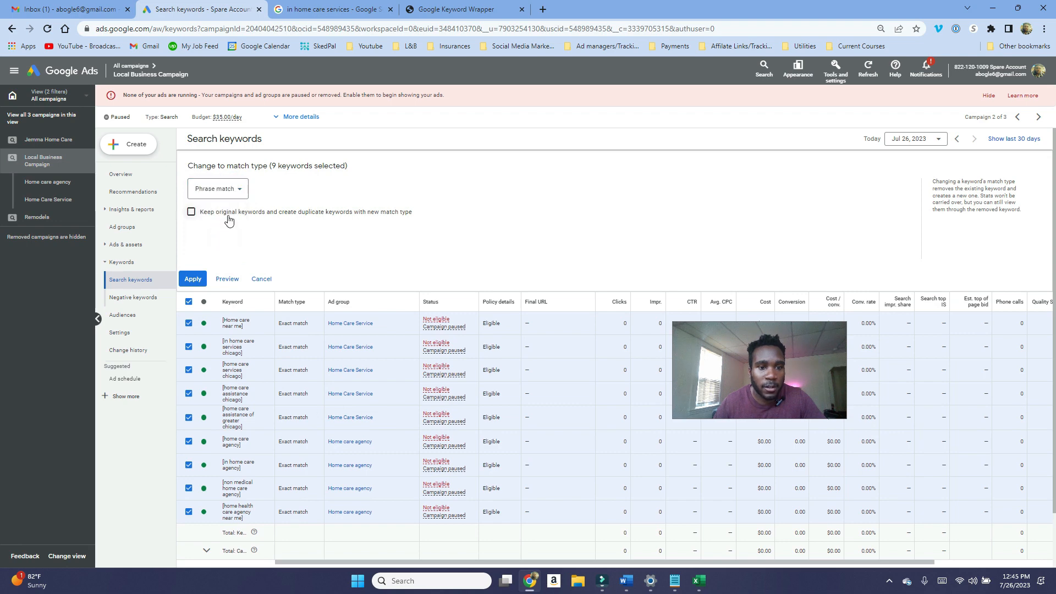
pyautogui.click(226, 212)
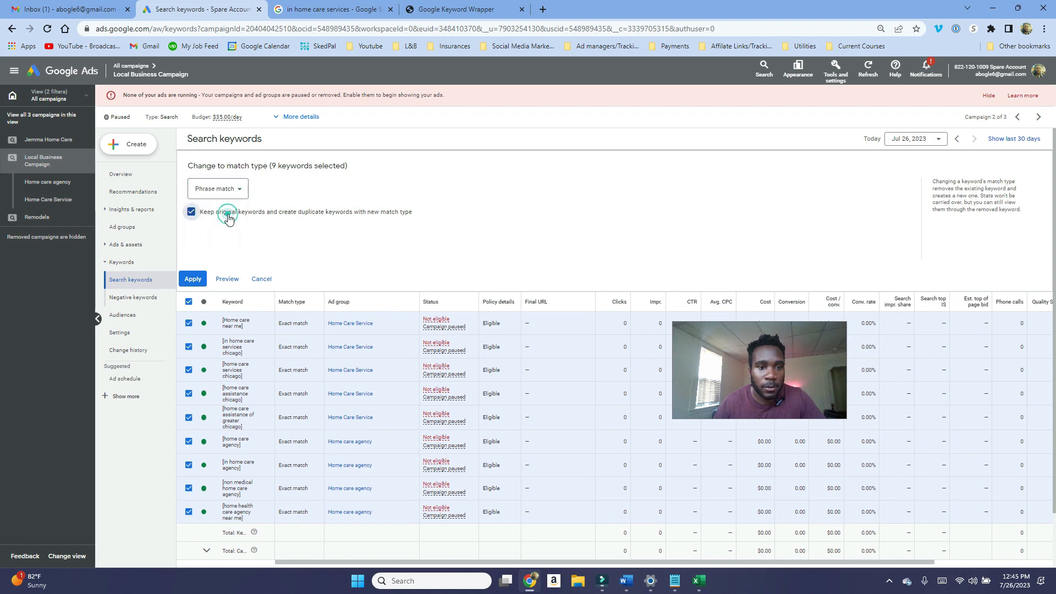
pyautogui.click(194, 279)
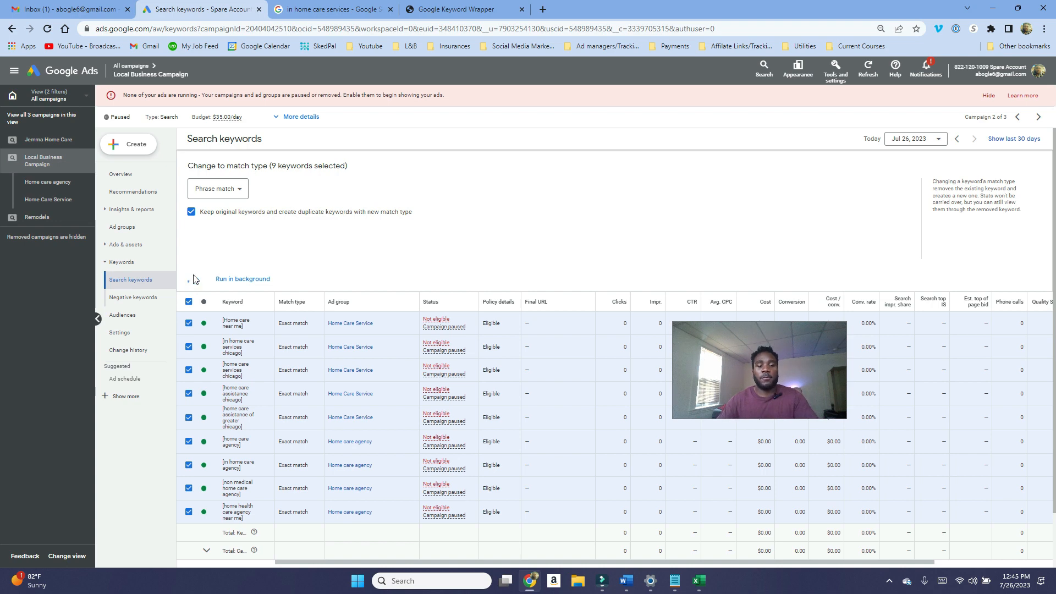
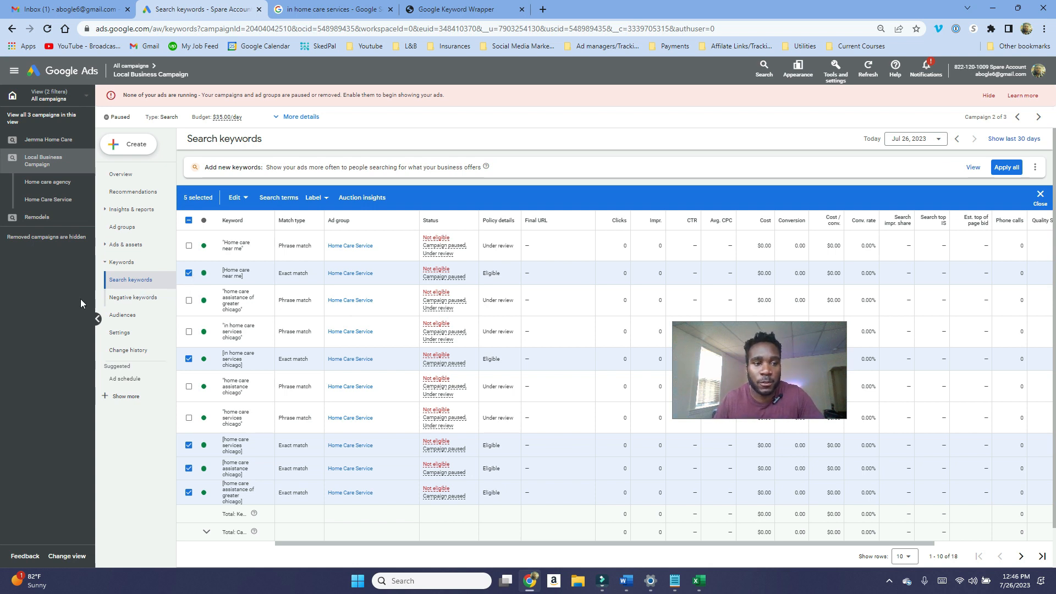
# Step: Open the campaign's add negative keywords form and paste the competitor term "comfort keepers" copied from a text note
pyautogui.click(112, 297)
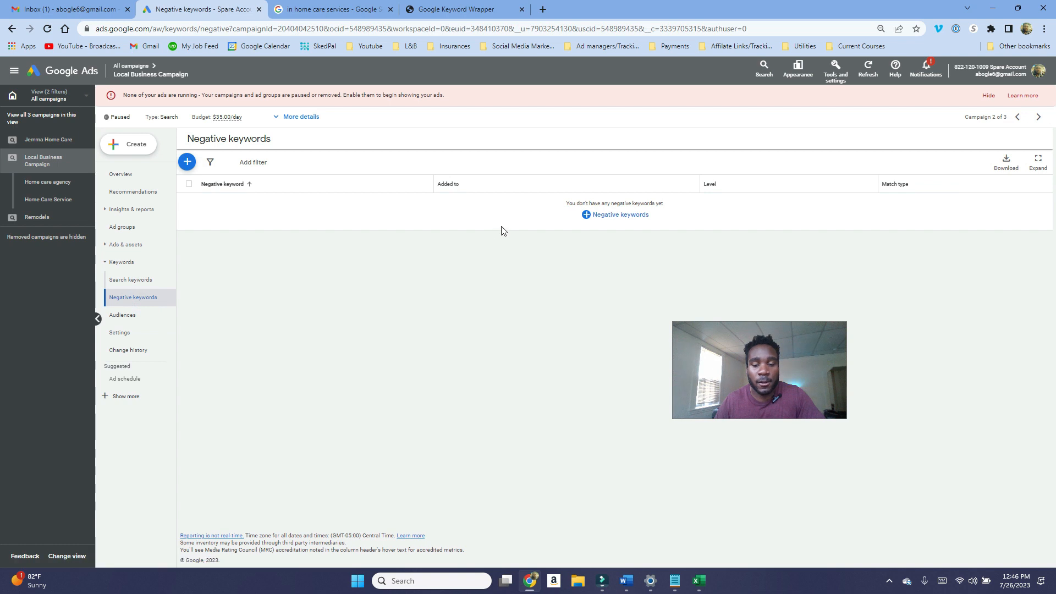
pyautogui.click(606, 227)
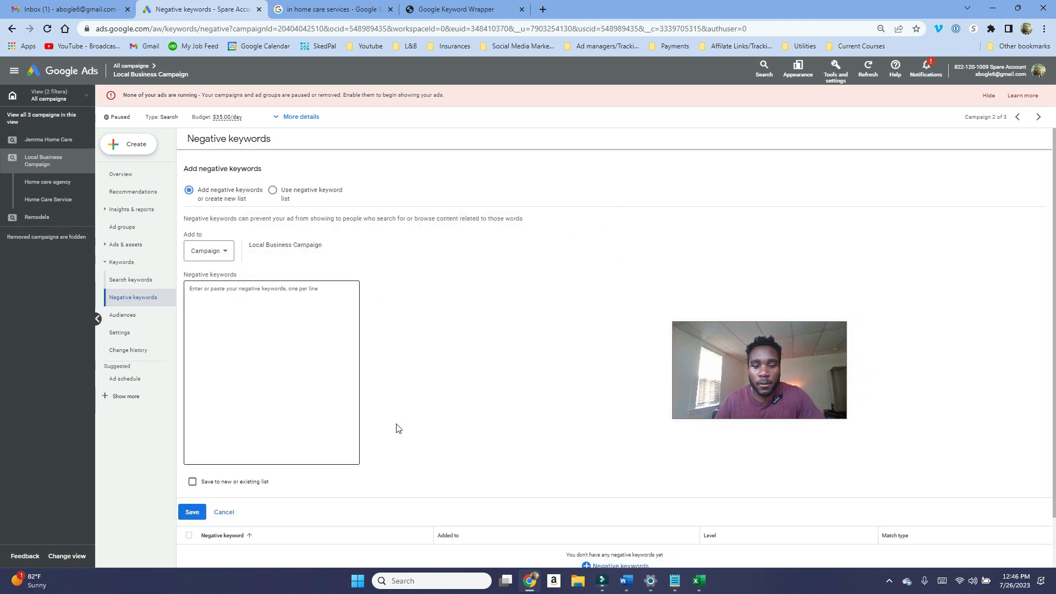
pyautogui.click(675, 581)
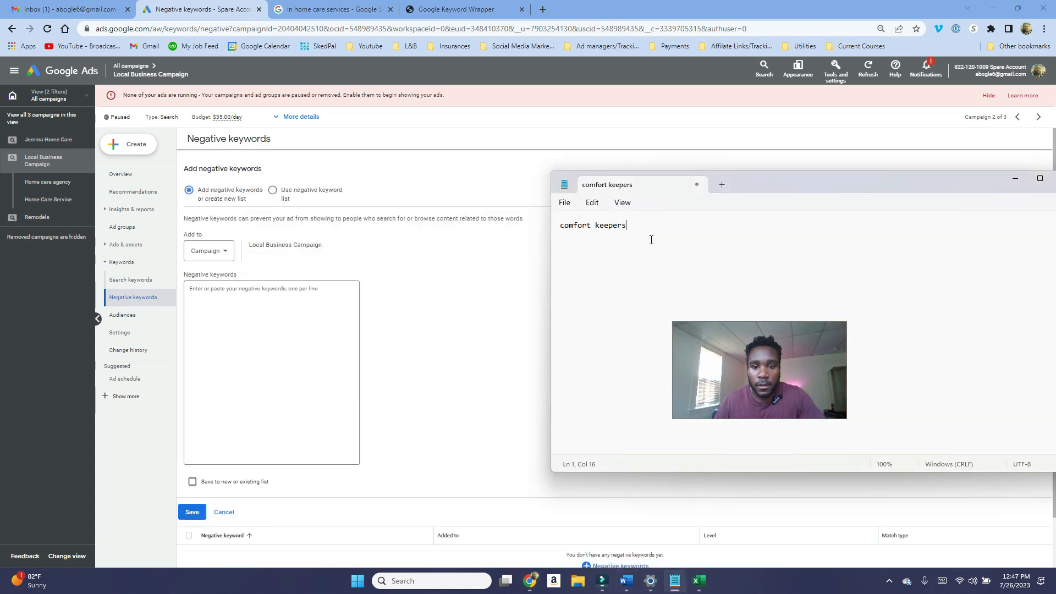
pyautogui.moveTo(649, 237); pyautogui.dragTo(561, 225)
pyautogui.rightClick(562, 225)
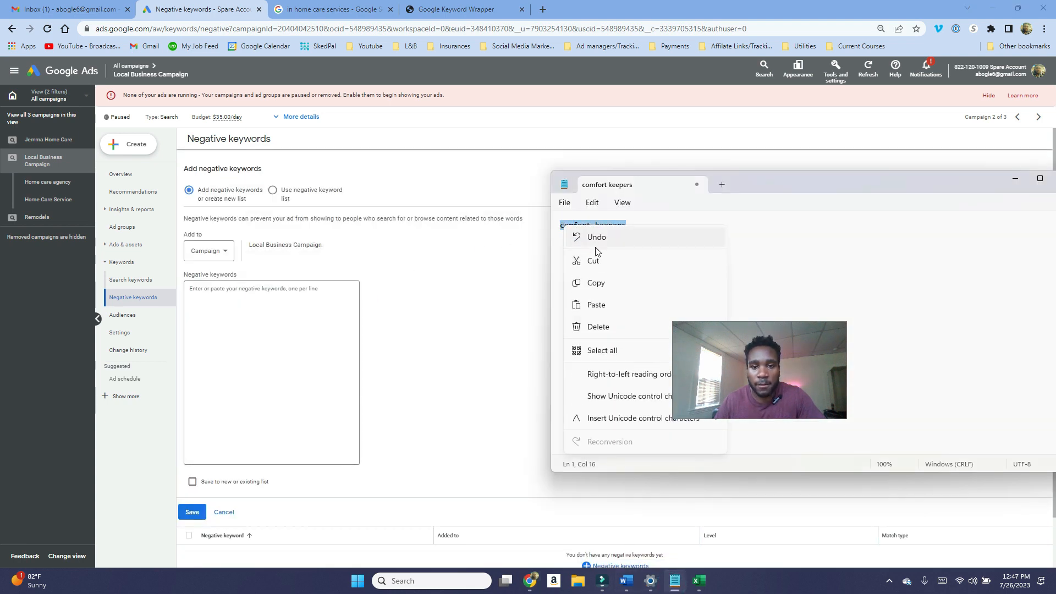
pyautogui.click(599, 284)
pyautogui.click(276, 368)
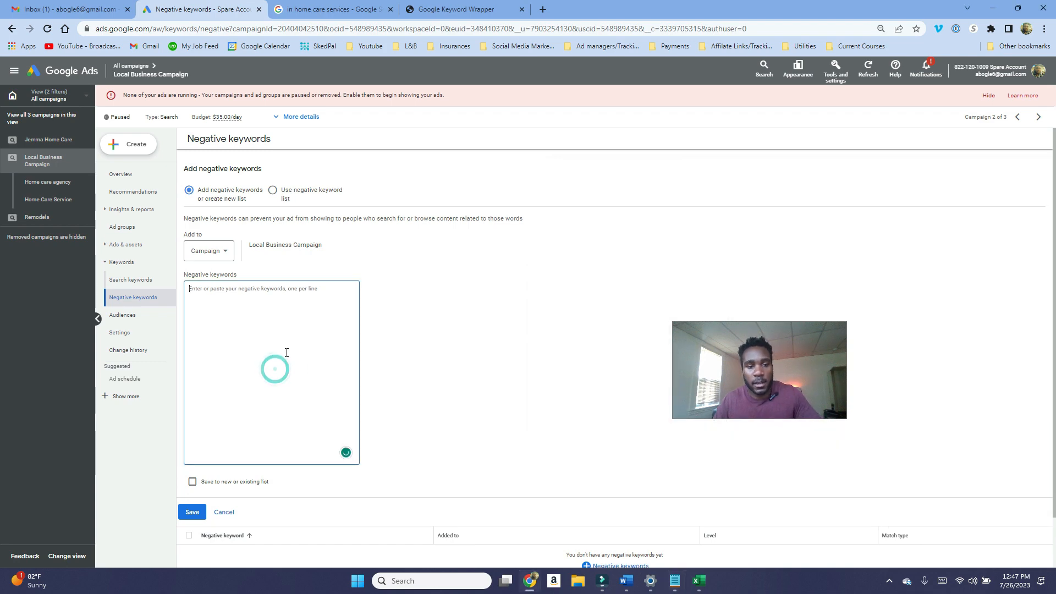
pyautogui.hotkey('ctrl', 'v')
# Step: In KeywordWrap, reset the form, wrap "comfort keepers" and copy its broad, phrase and exact match variations
pyautogui.click(496, 9)
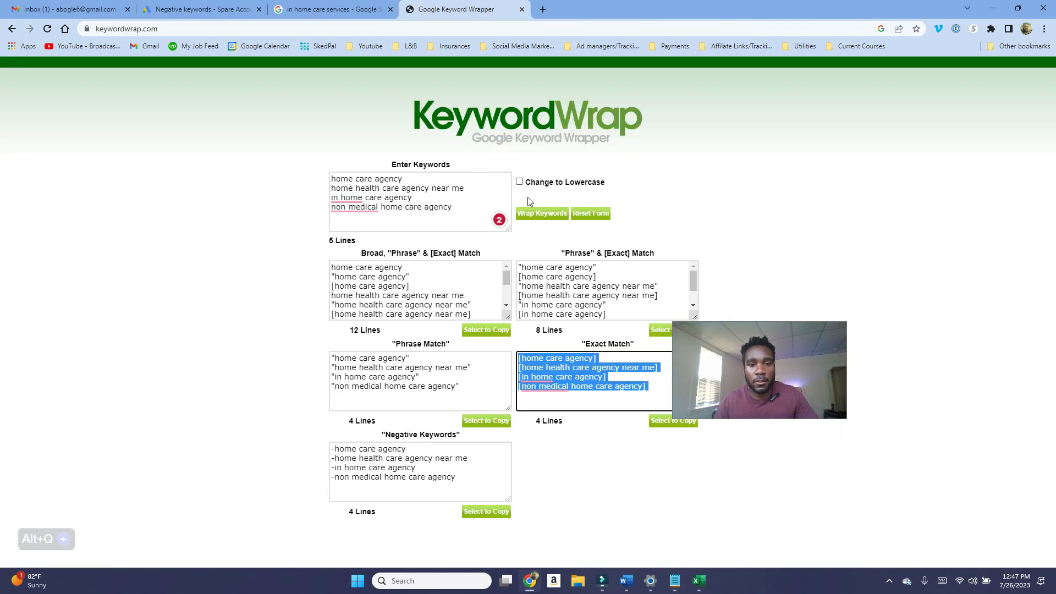
pyautogui.click(590, 213)
pyautogui.click(408, 193)
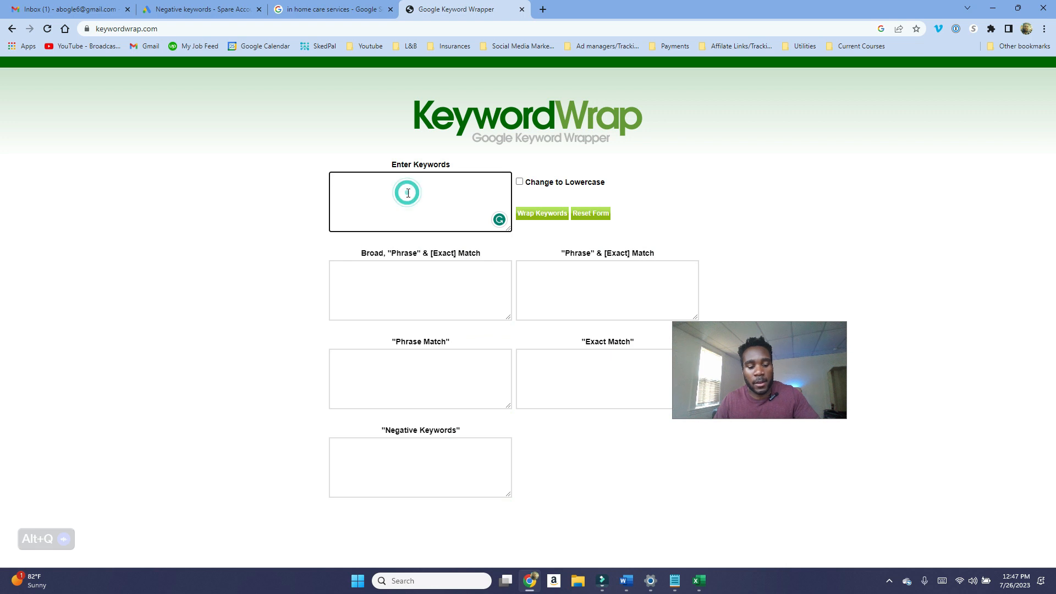
pyautogui.hotkey('ctrl', 'v')
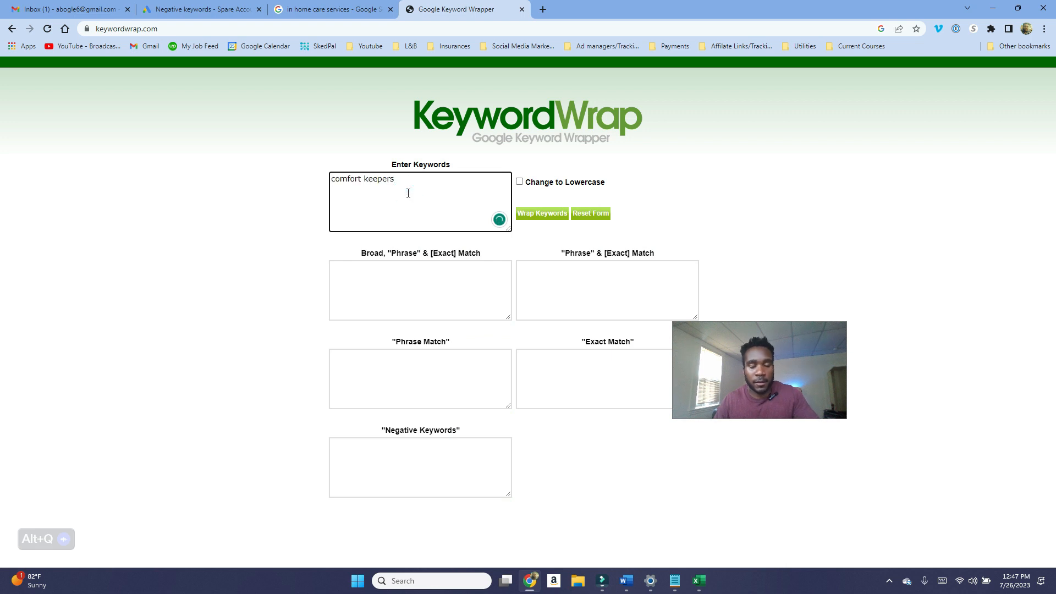
pyautogui.click(546, 219)
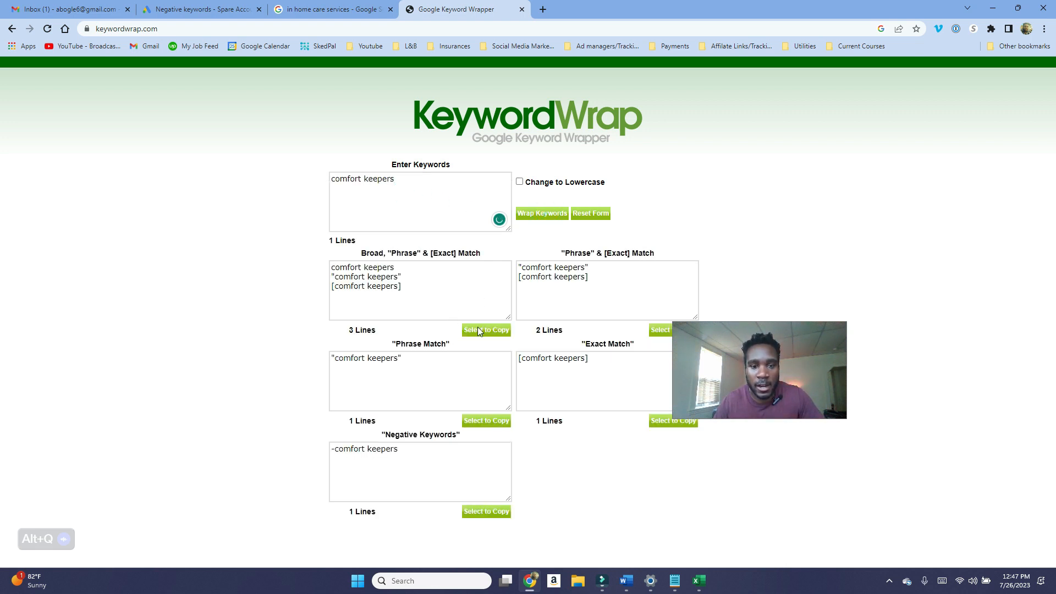
pyautogui.click(477, 330)
pyautogui.rightClick(354, 275)
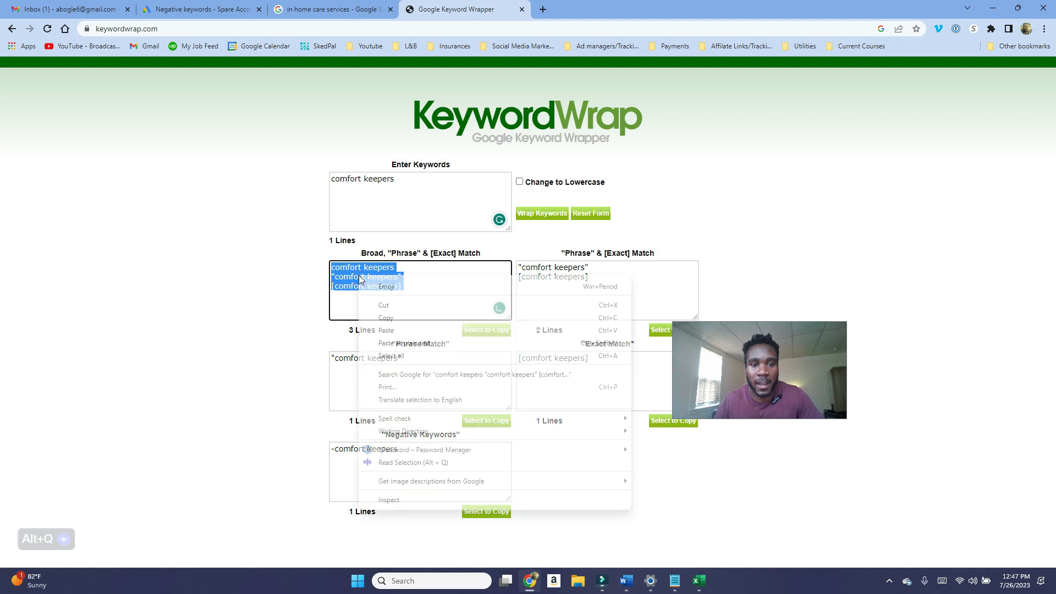
pyautogui.click(392, 315)
# Step: Replace the negative keywords box content with the three "comfort keepers" match variations
pyautogui.click(314, 8)
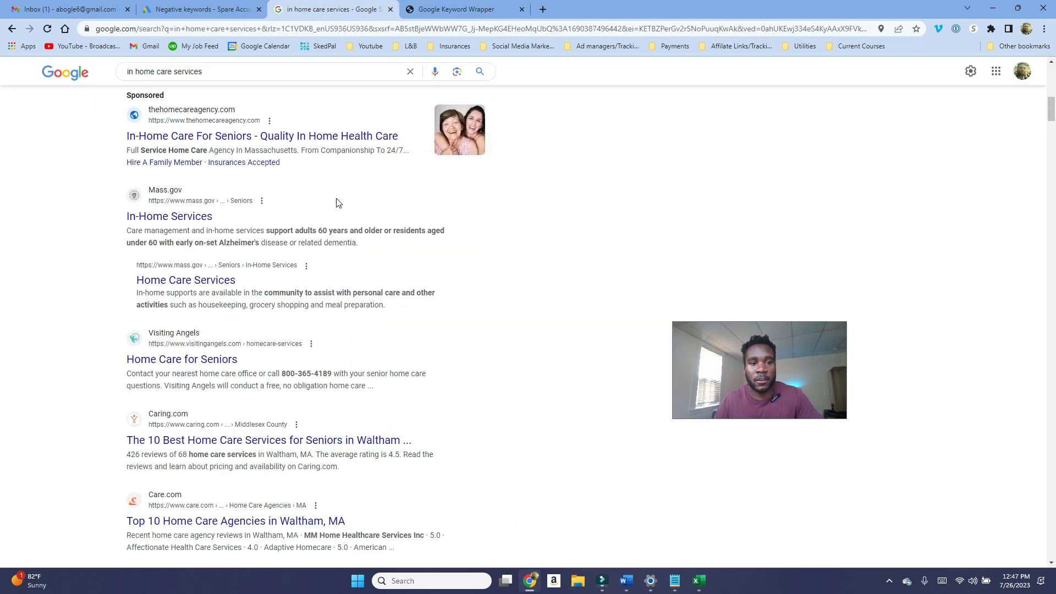
pyautogui.click(198, 9)
pyautogui.click(249, 301)
pyautogui.hotkey('ctrl', 'a')
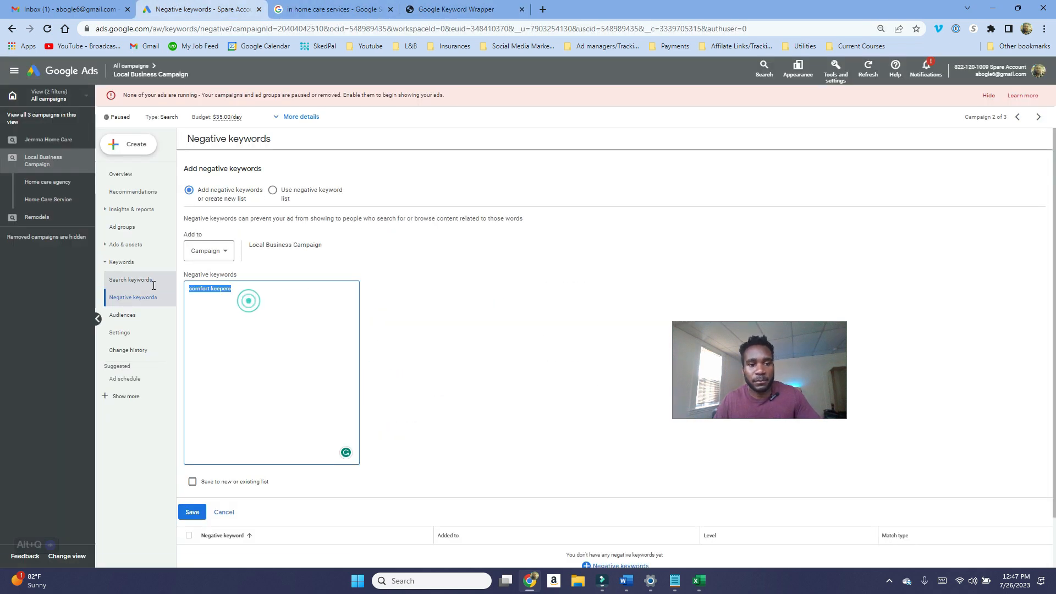
pyautogui.hotkey('ctrl', 'v')
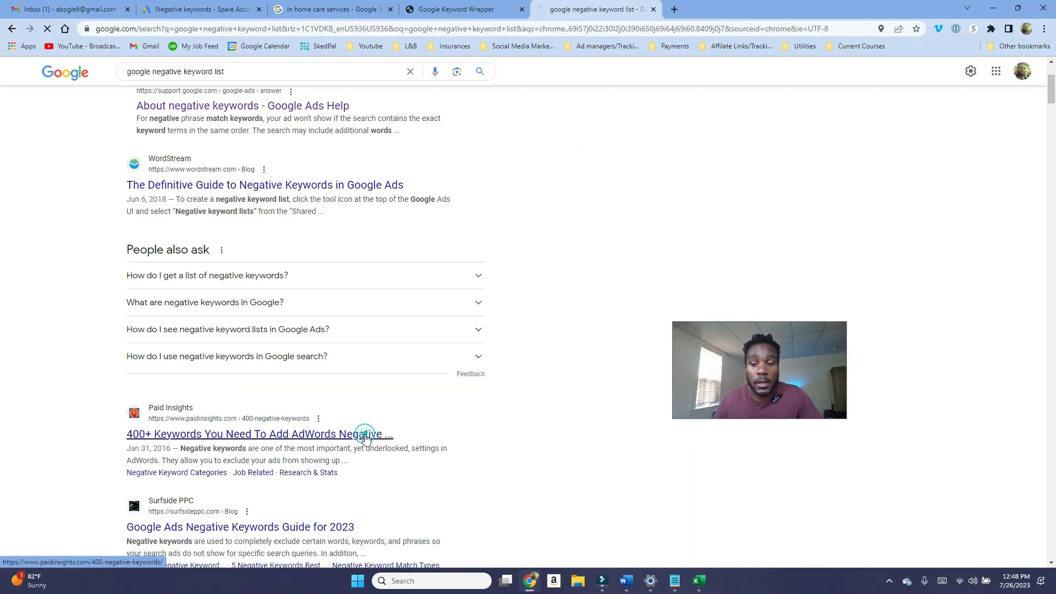
# Step: Open the Paid Insights "400+ Keywords You Need To Add" article and browse its negative keyword category lists
pyautogui.click(366, 435)
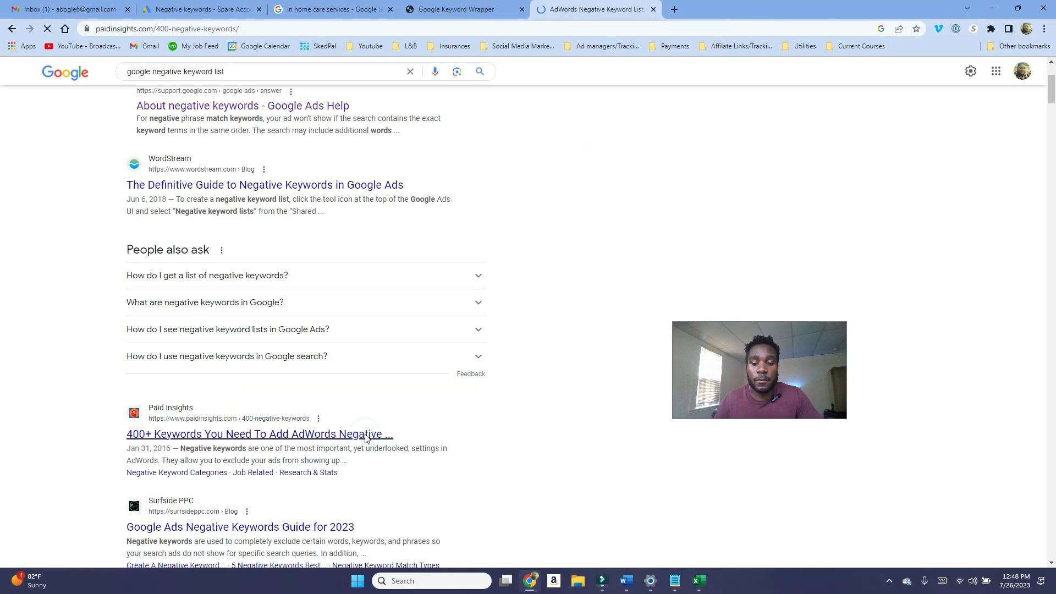
pyautogui.scroll(-15, 477, 352)
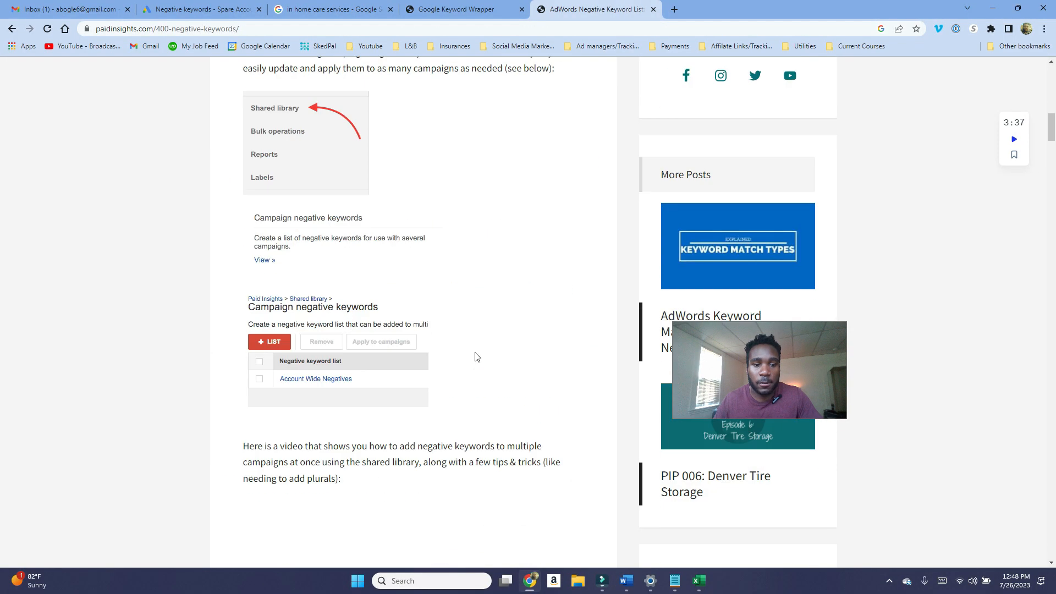
pyautogui.scroll(-17, 474, 358)
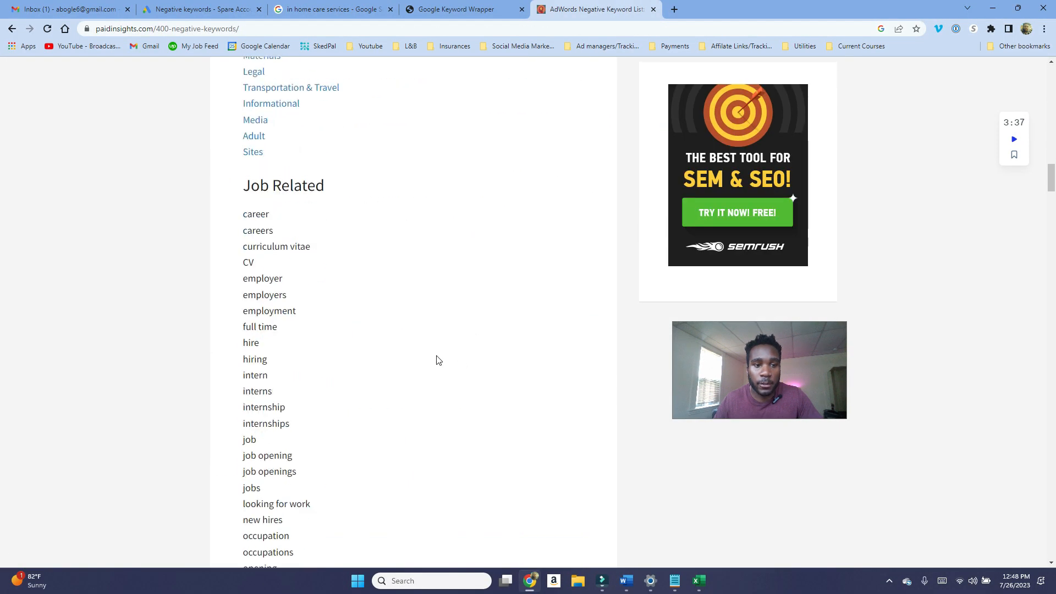
pyautogui.scroll(1, 438, 360)
pyautogui.moveTo(243, 266); pyautogui.dragTo(296, 358)
pyautogui.scroll(-4, 275, 351)
pyautogui.scroll(-20, 275, 352)
pyautogui.scroll(-18, 275, 357)
pyautogui.scroll(7, 286, 359)
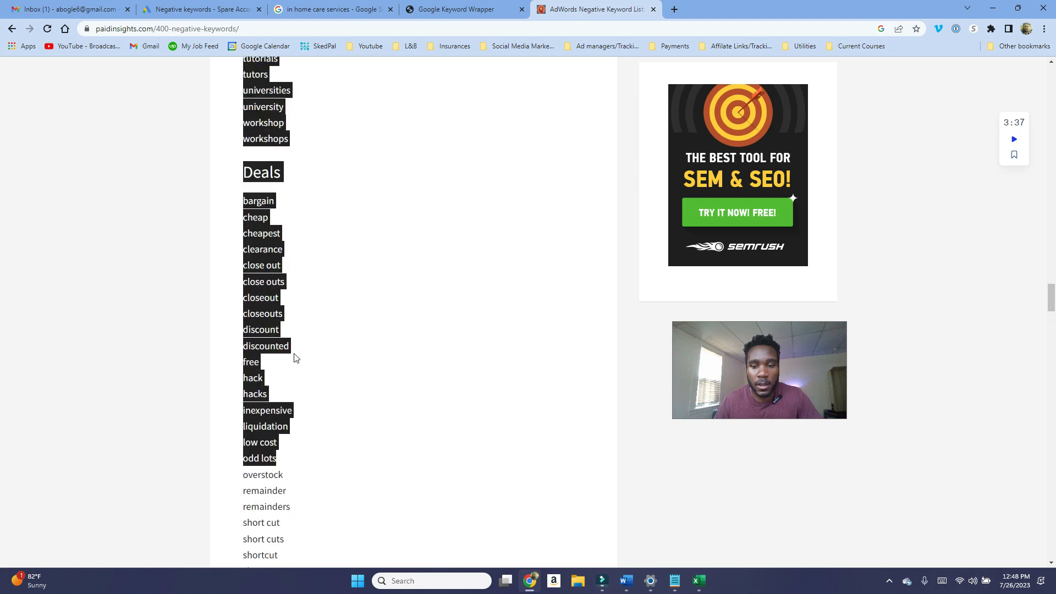
pyautogui.scroll(4, 330, 355)
pyautogui.click(337, 352)
# Step: Copy the article's Price, Quote & DIY negative keyword list
pyautogui.scroll(-18, 337, 352)
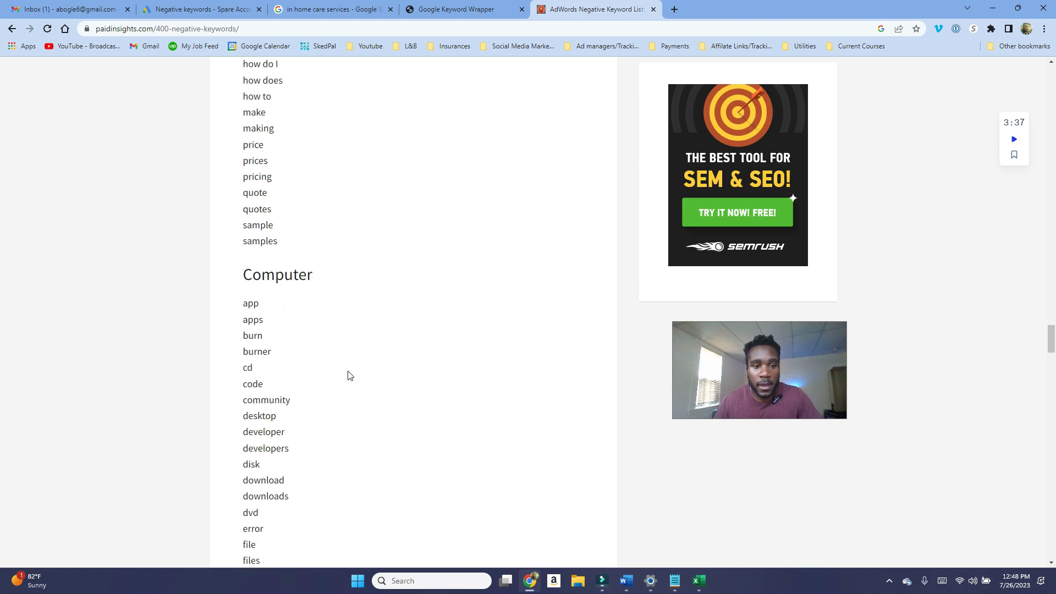
pyautogui.scroll(5, 348, 376)
pyautogui.scroll(-2, 348, 376)
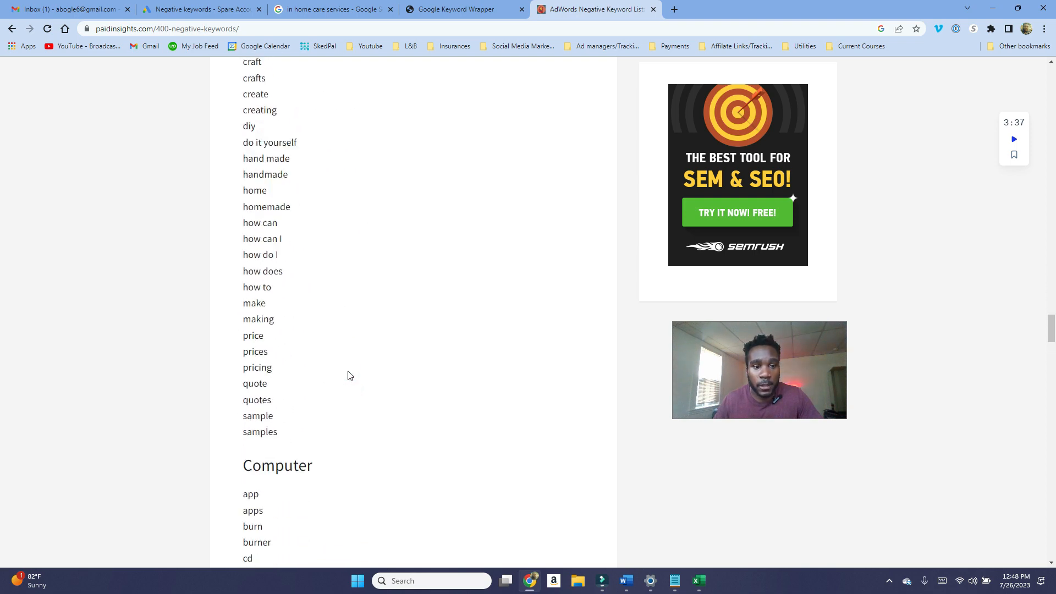
pyautogui.moveTo(317, 387); pyautogui.dragTo(245, 211)
pyautogui.scroll(3, 250, 213)
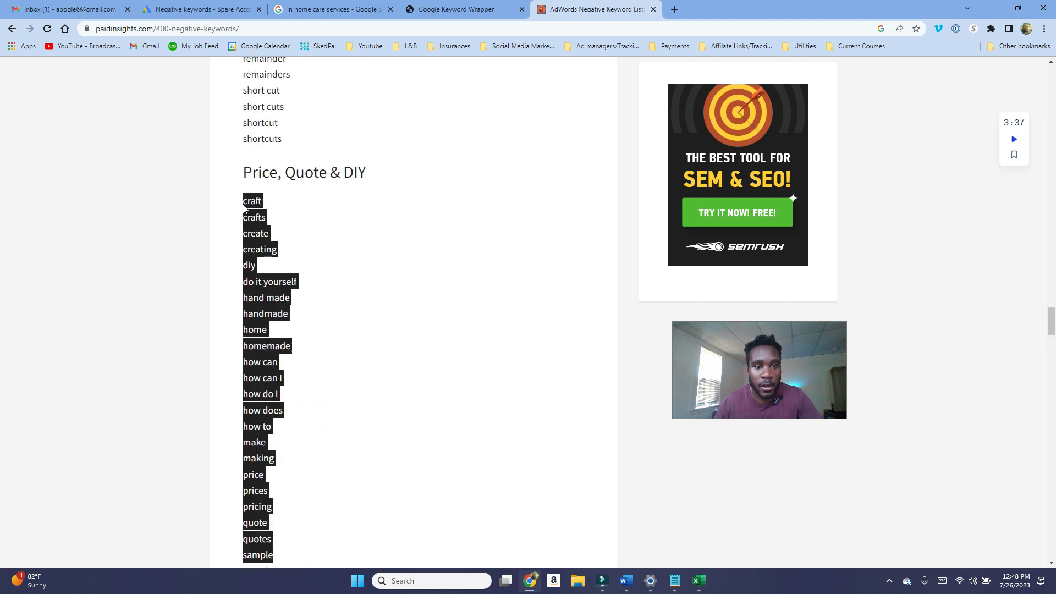
pyautogui.rightClick(245, 208)
pyautogui.click(279, 223)
pyautogui.scroll(10, 332, 302)
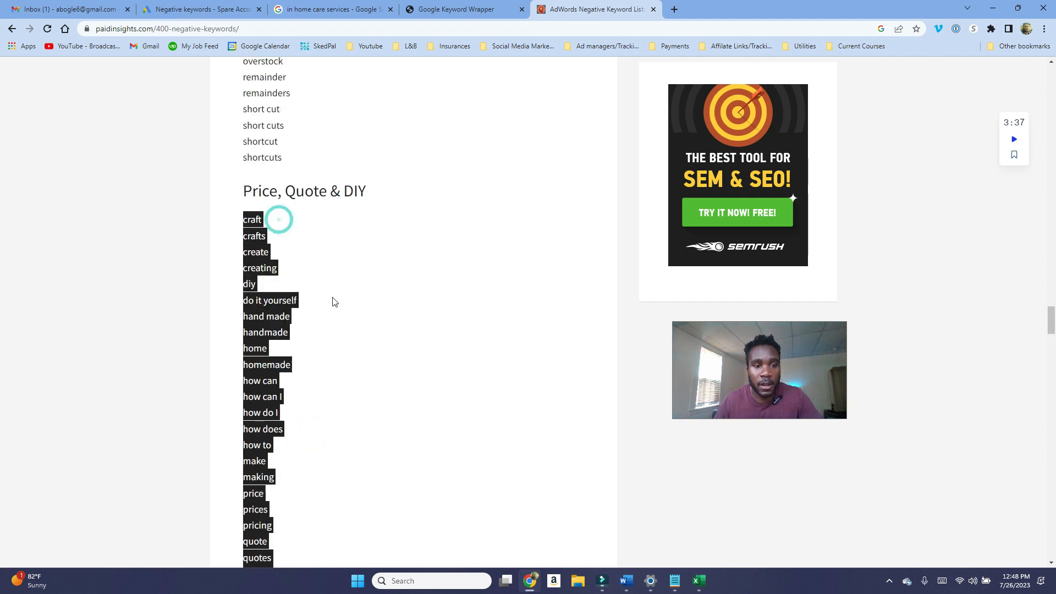
# Step: Paste the copied list into the negative keywords box after the "comfort keepers" entries
pyautogui.click(238, 4)
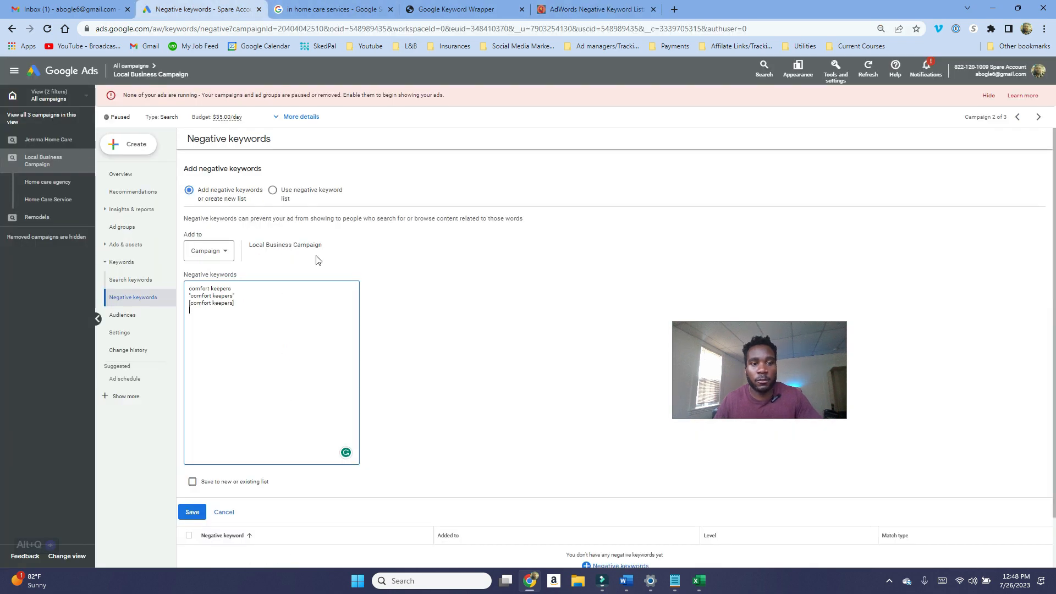
pyautogui.click(331, 400)
pyautogui.hotkey('ctrl', 'v')
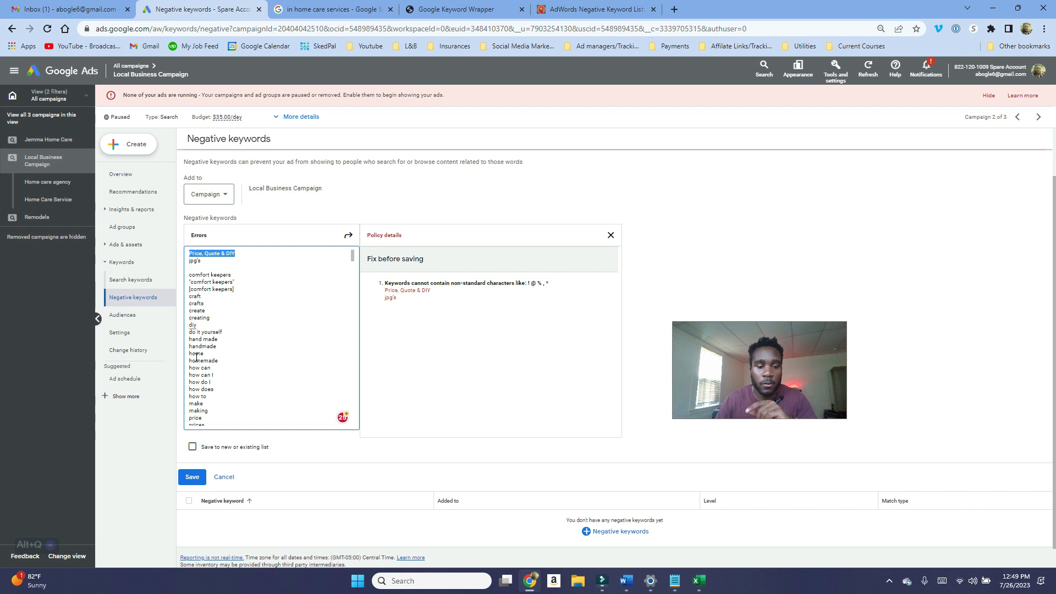
# Step: Delete the invalid "Price, Quote & DIY" and "jpg's" lines and save the campaign negative keywords
pyautogui.moveTo(186, 251); pyautogui.dragTo(194, 267)
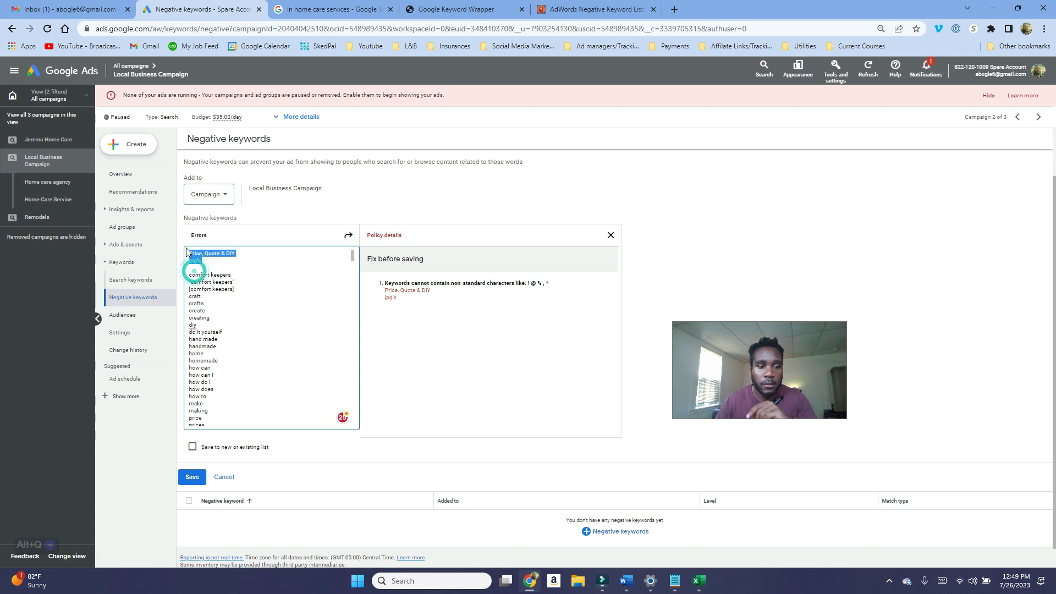
pyautogui.press('BackSpace')
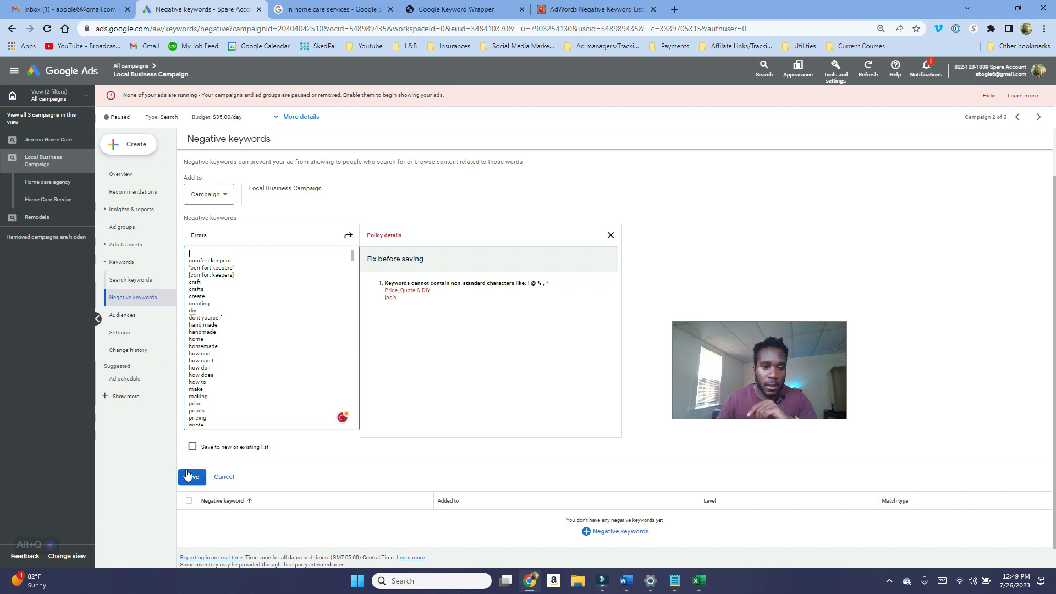
pyautogui.click(192, 476)
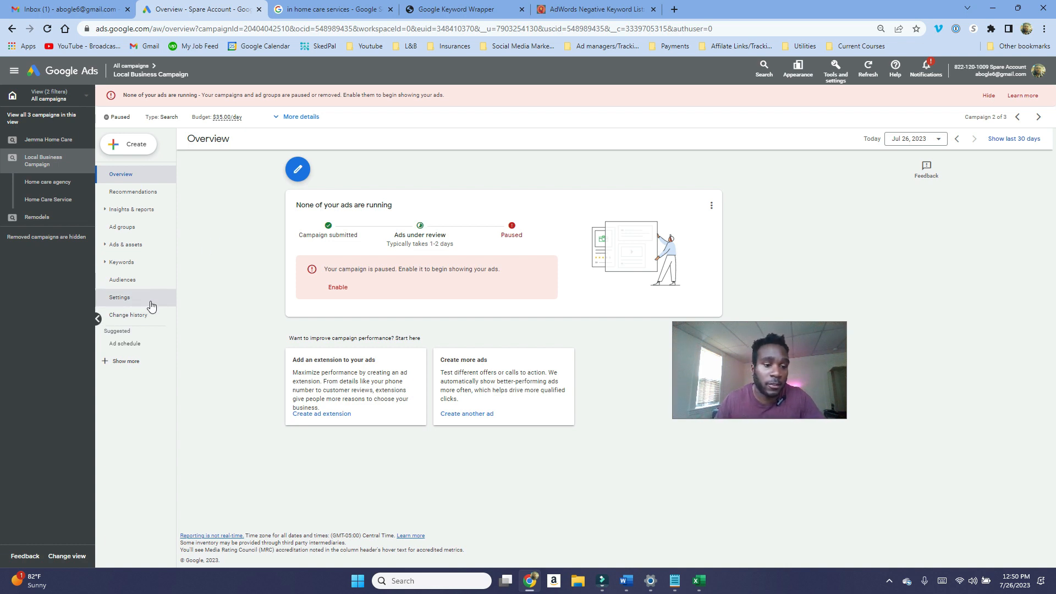
# Step: Open the campaign's device breakdown under When & where ads showed
pyautogui.click(133, 366)
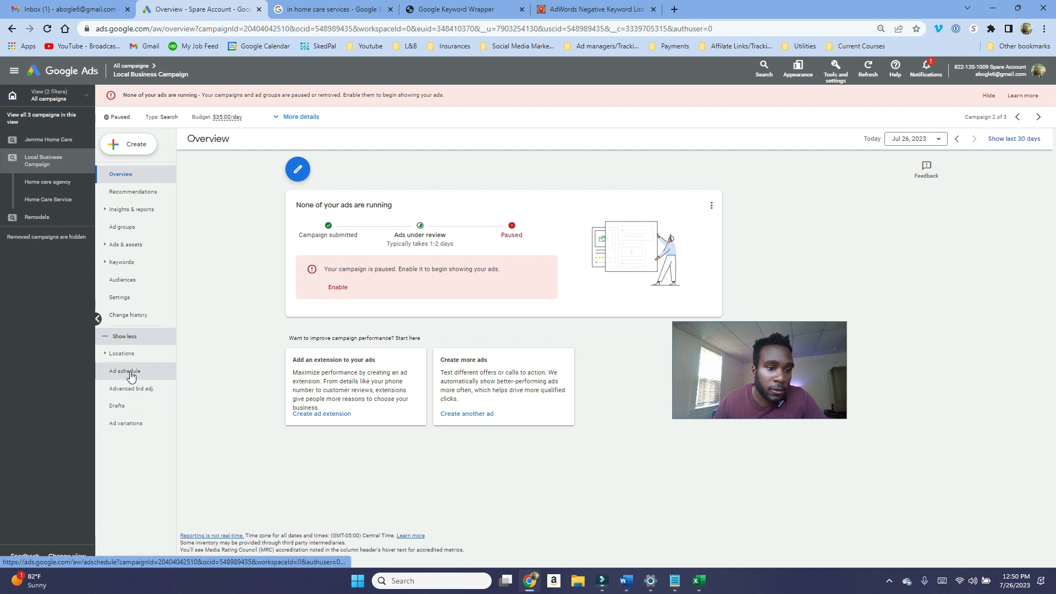
pyautogui.click(132, 212)
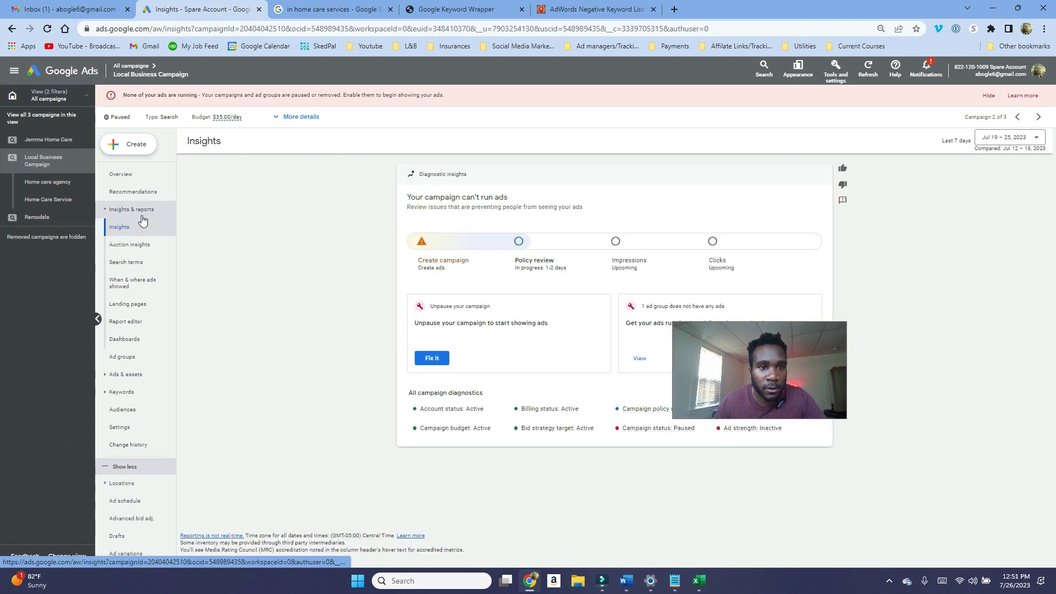
pyautogui.click(130, 284)
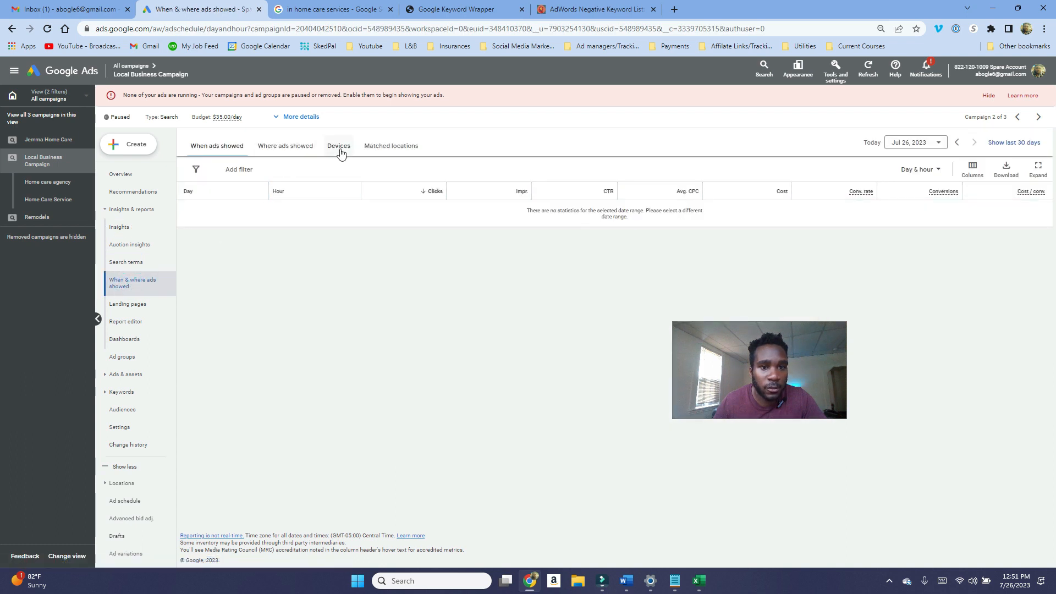
pyautogui.click(339, 147)
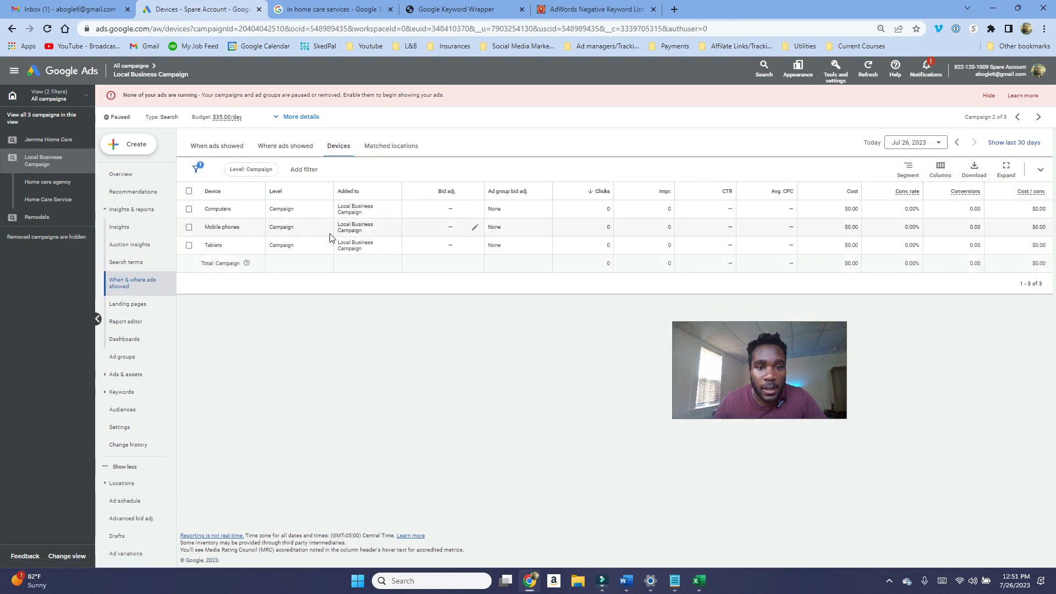
# Step: Examine the bid adjustment editors for tablets and computers without entering a value, then open the campaign settings
pyautogui.click(476, 247)
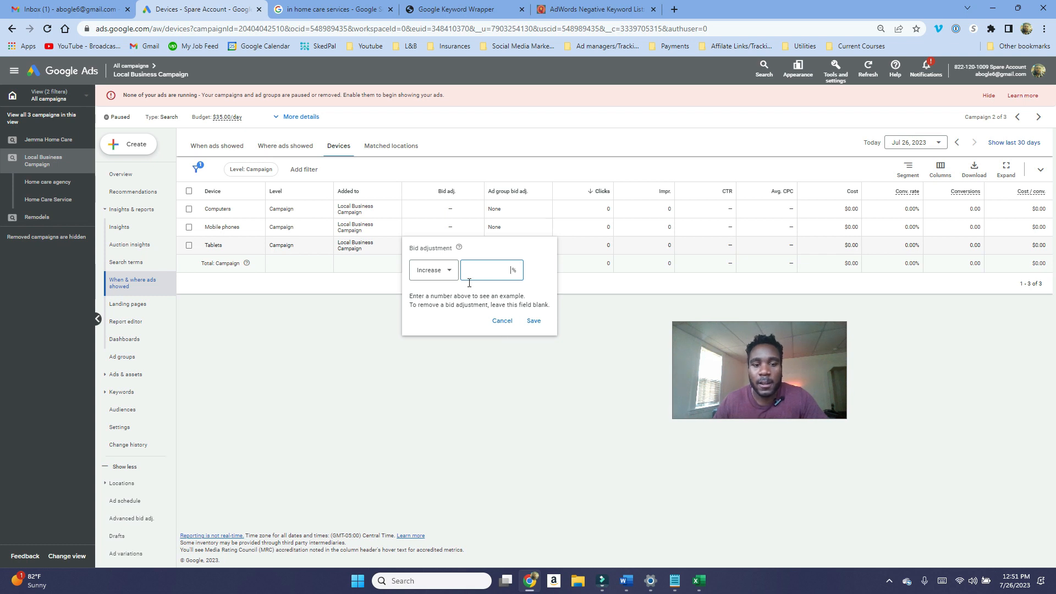
pyautogui.click(501, 322)
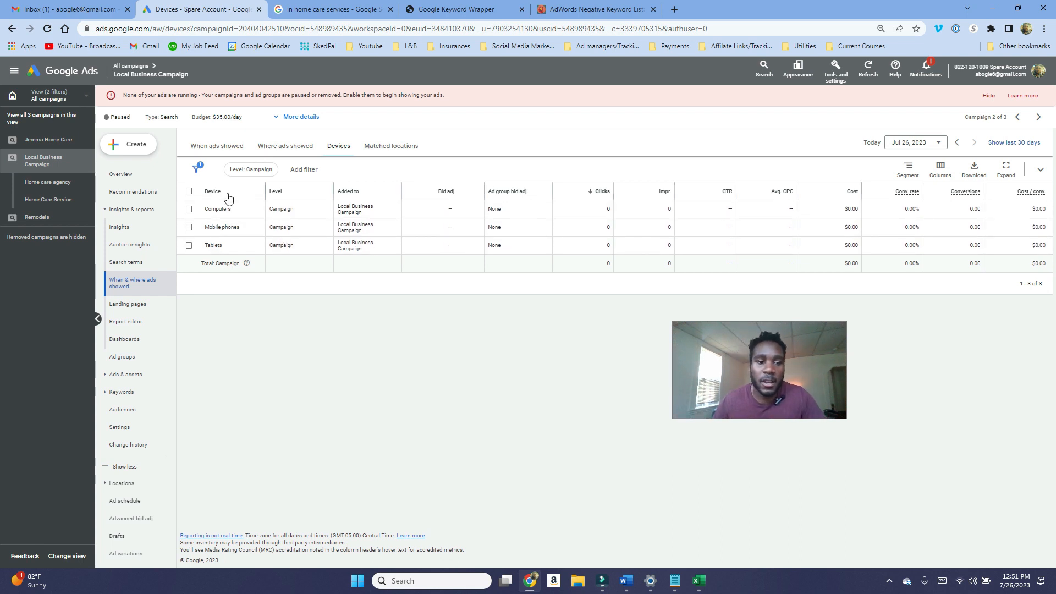
pyautogui.click(476, 212)
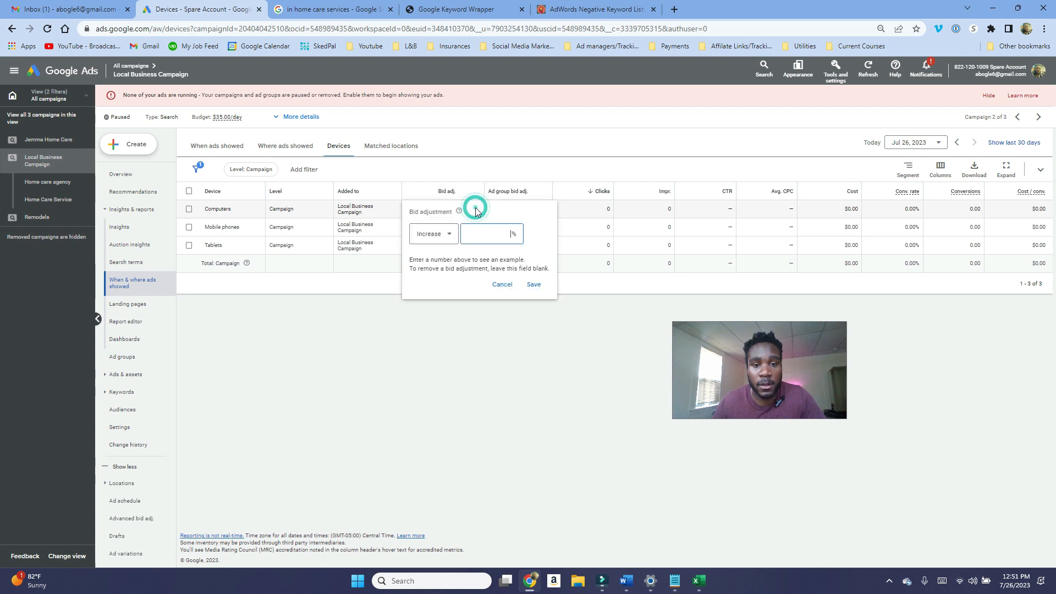
pyautogui.click(130, 445)
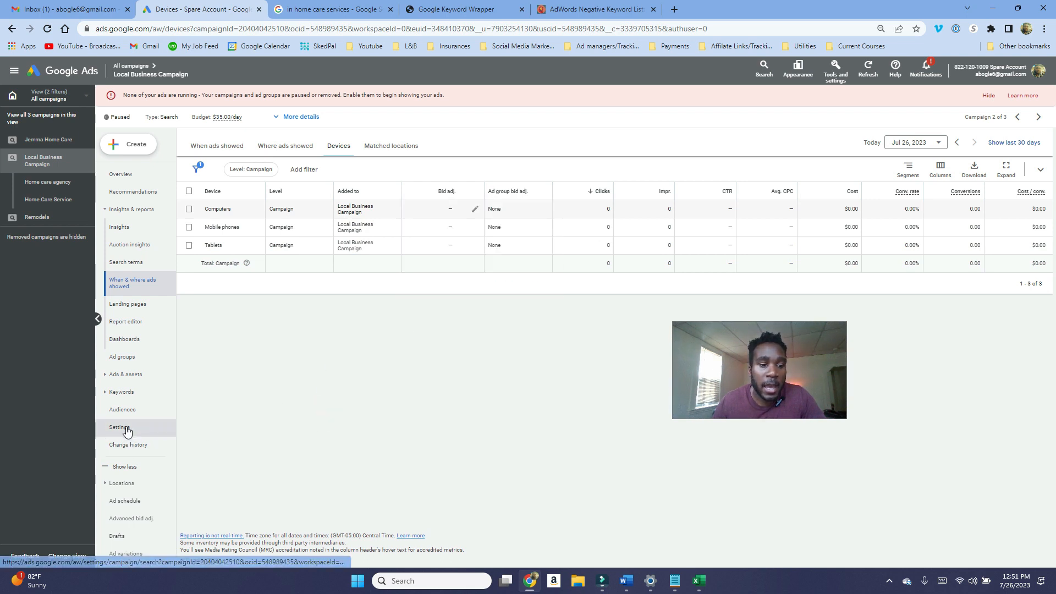
pyautogui.click(126, 429)
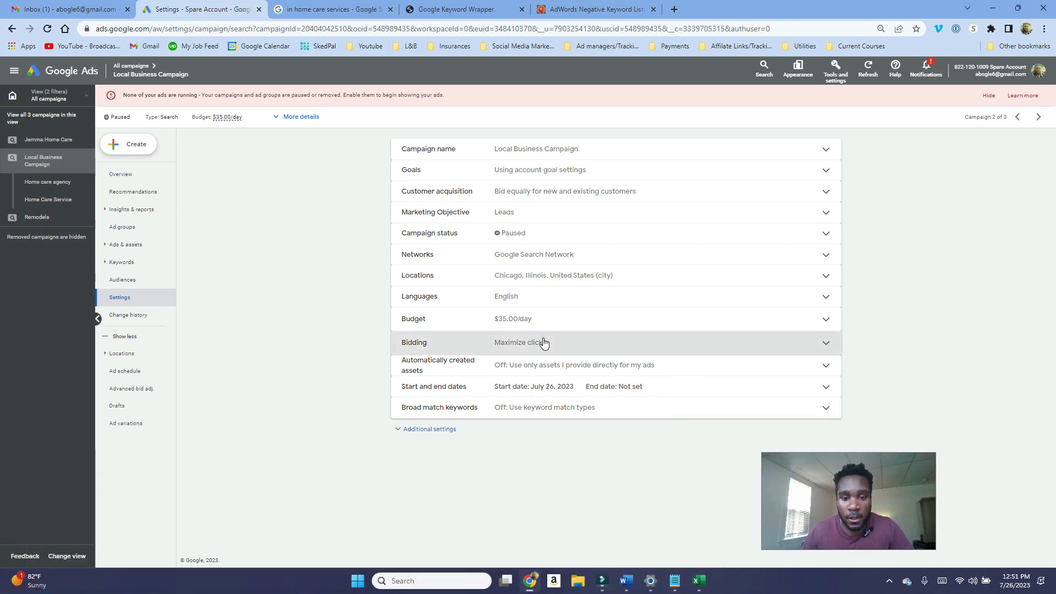
# Step: Open the campaign's bidding section and review the available focus options, keeping Clicks
pyautogui.click(542, 339)
pyautogui.click(532, 431)
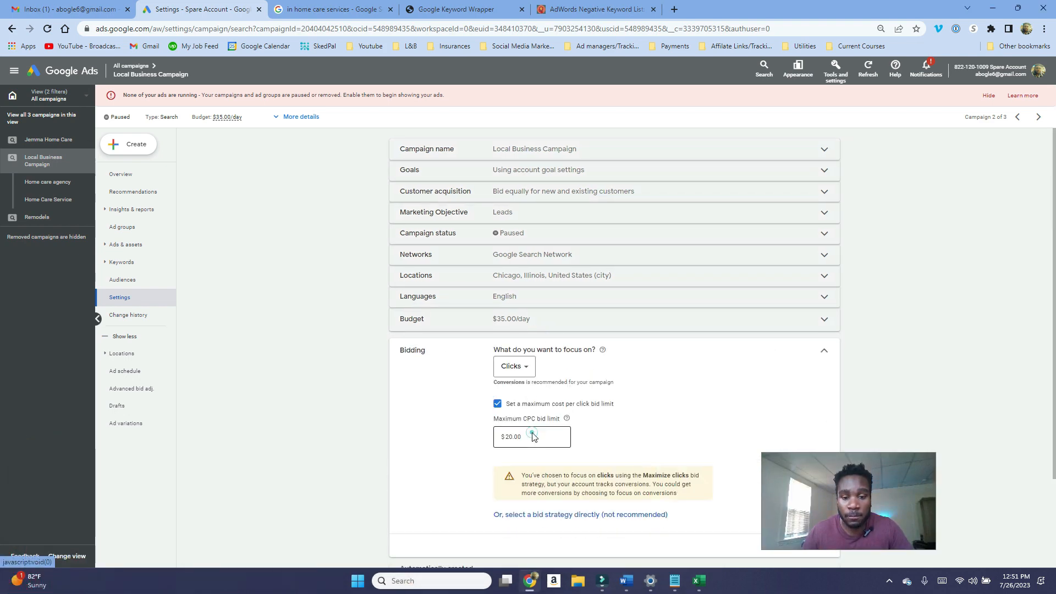
pyautogui.click(524, 368)
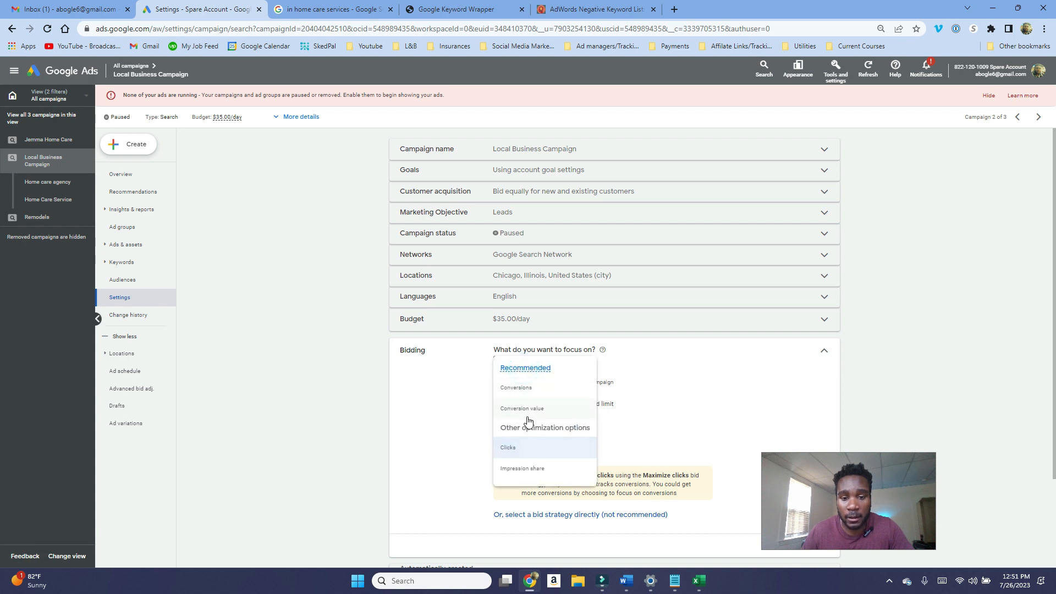
pyautogui.click(550, 447)
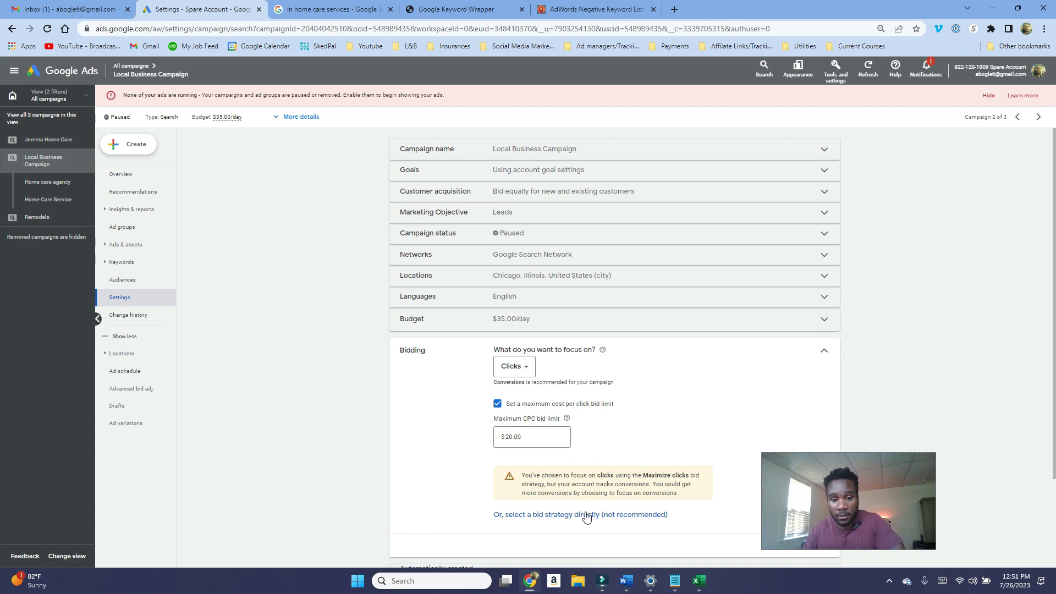
pyautogui.click(517, 366)
pyautogui.click(468, 383)
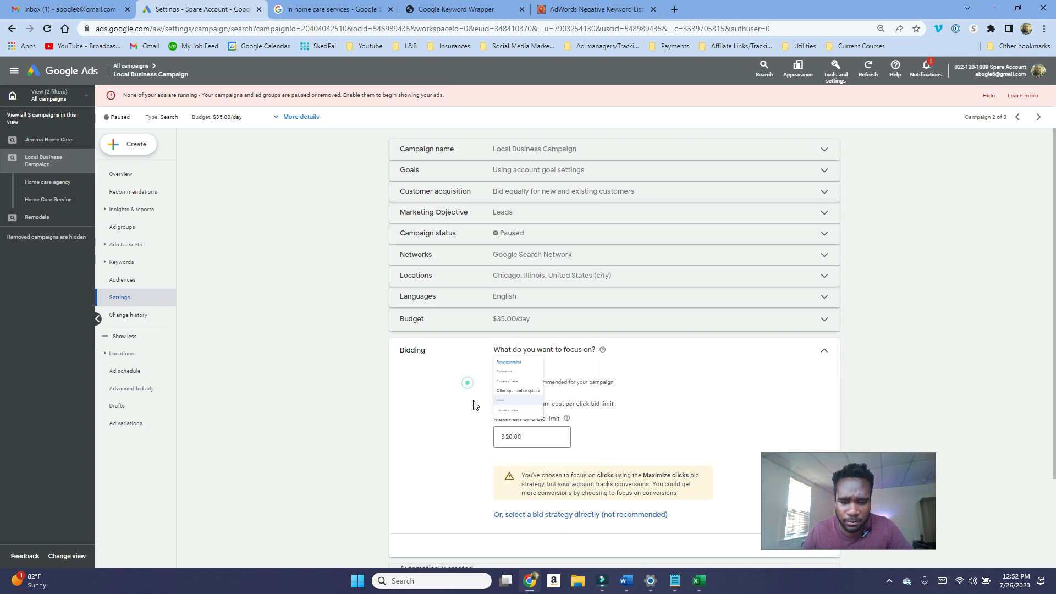
# Step: Switch the campaign's bid strategy to Manual CPC with Enhanced CPC optimizing for conversions
pyautogui.click(553, 515)
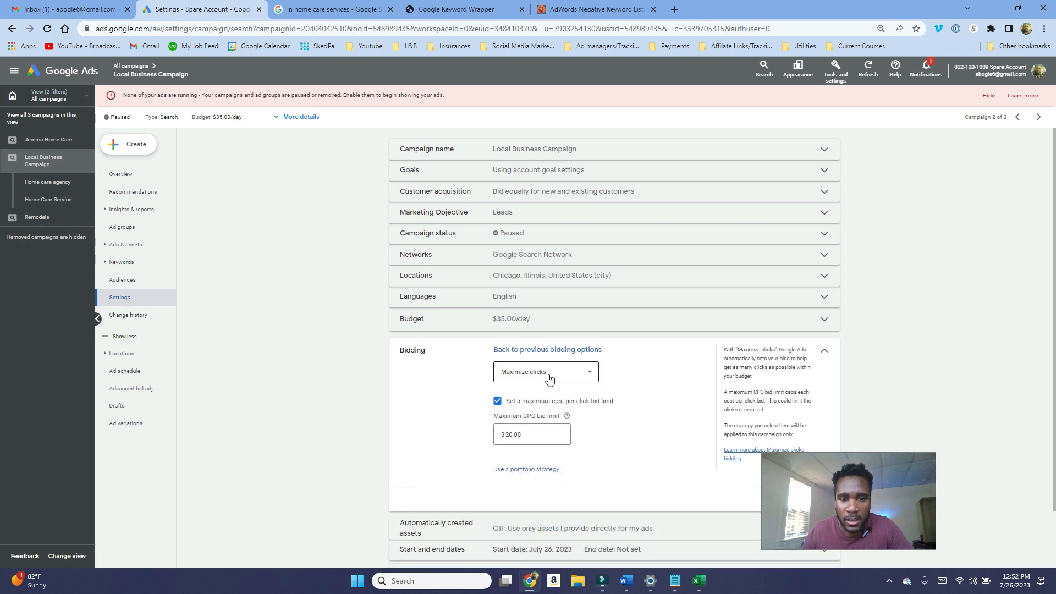
pyautogui.click(549, 379)
pyautogui.click(532, 506)
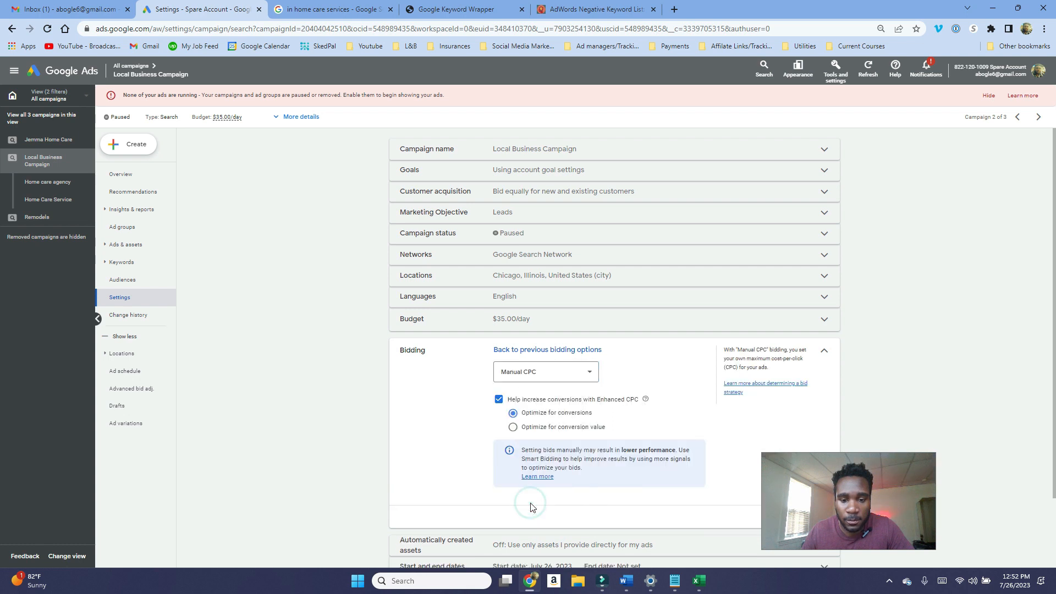
pyautogui.moveTo(534, 403); pyautogui.dragTo(604, 407)
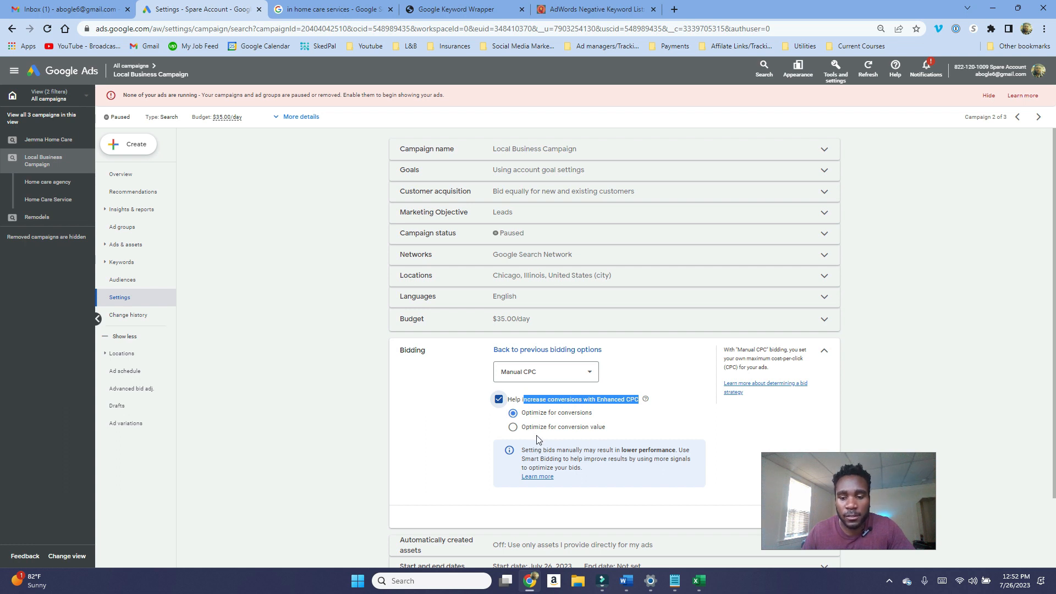
pyautogui.click(665, 411)
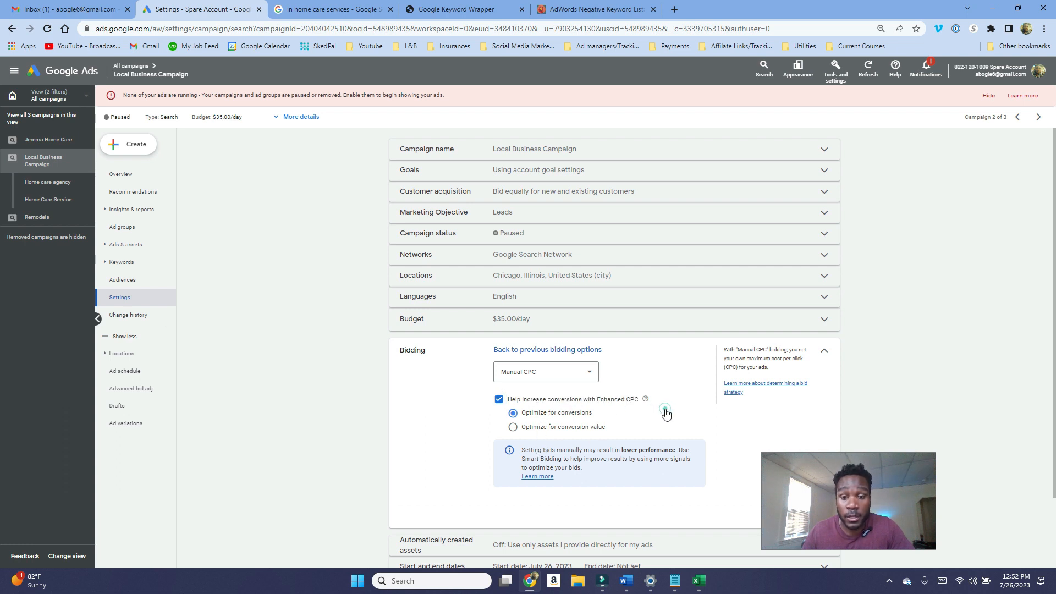
pyautogui.click(499, 401)
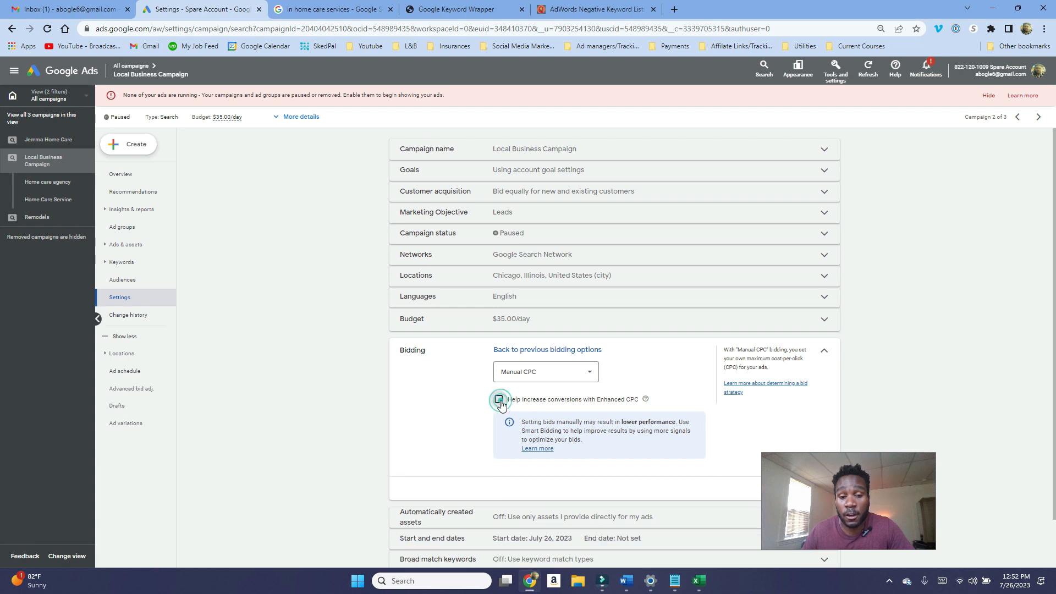
pyautogui.click(499, 400)
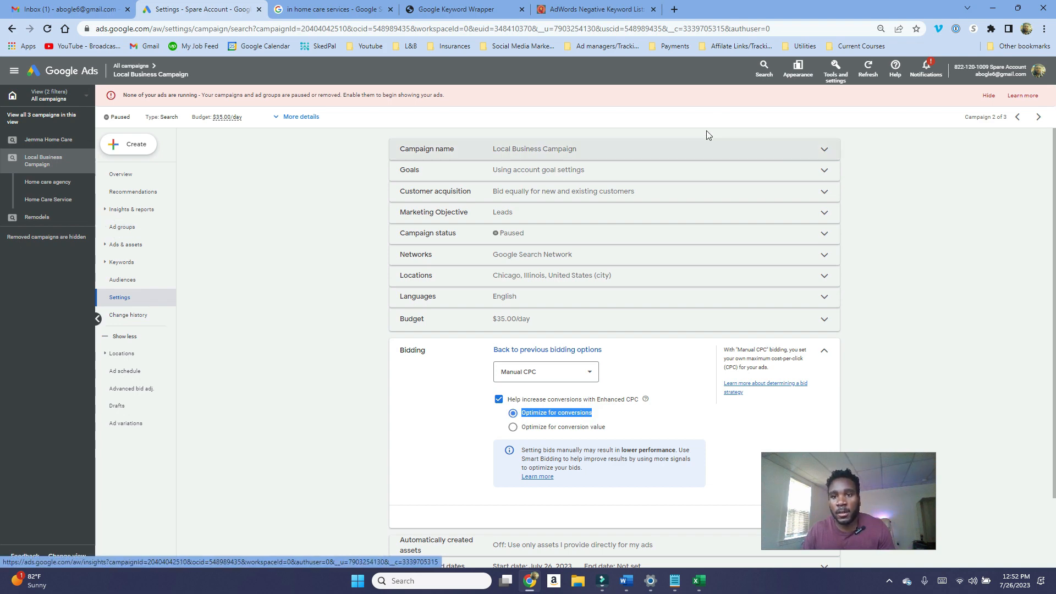
# Step: Open Keyword Planner and get keyword ideas for home care service targeted at Chicago, Illinois
pyautogui.click(836, 75)
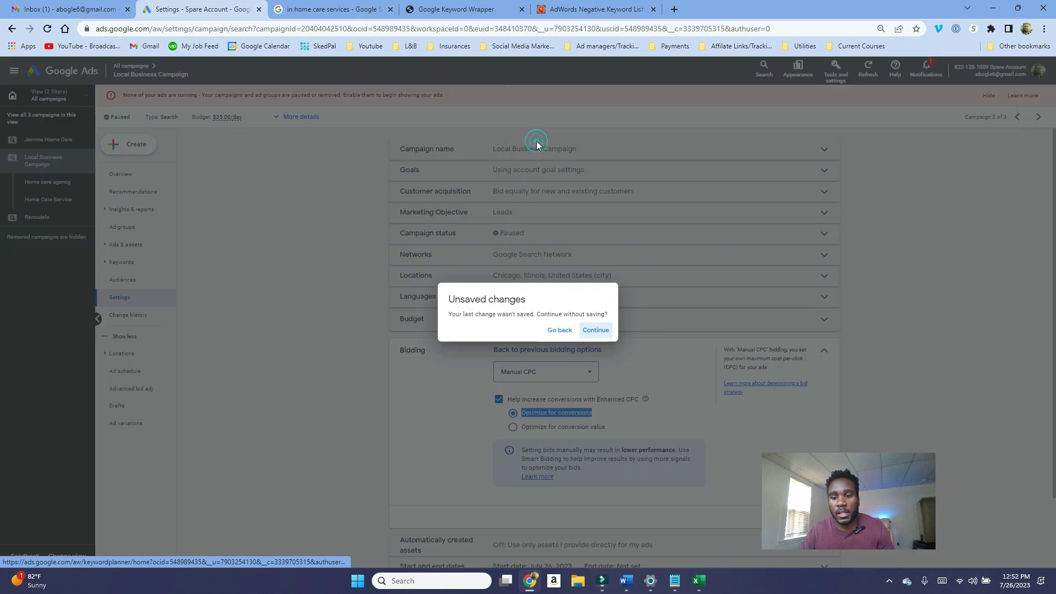
pyautogui.click(493, 144)
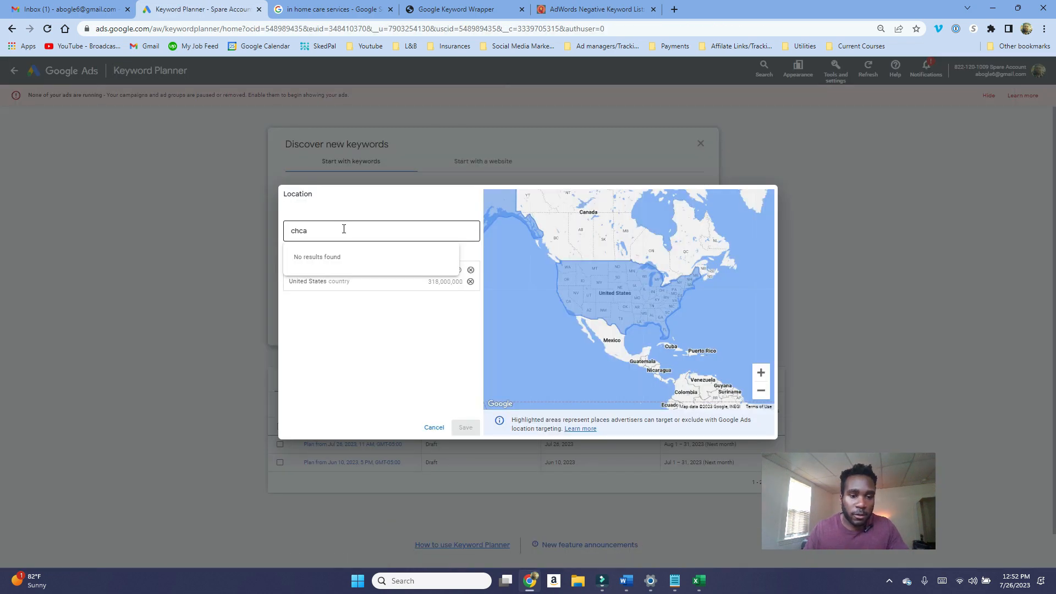
pyautogui.write('o')
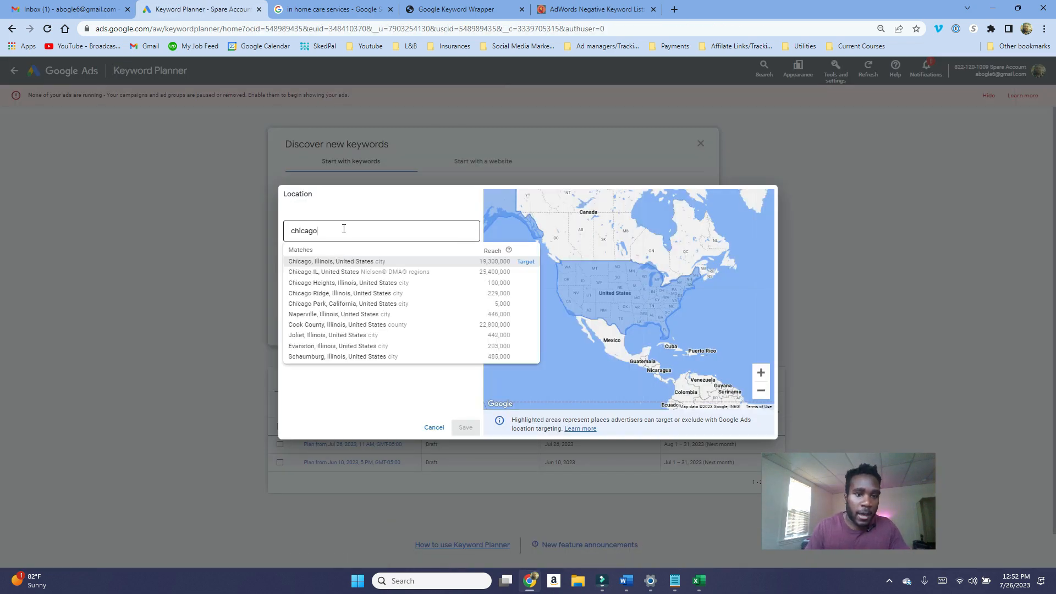
pyautogui.click(525, 262)
pyautogui.click(466, 427)
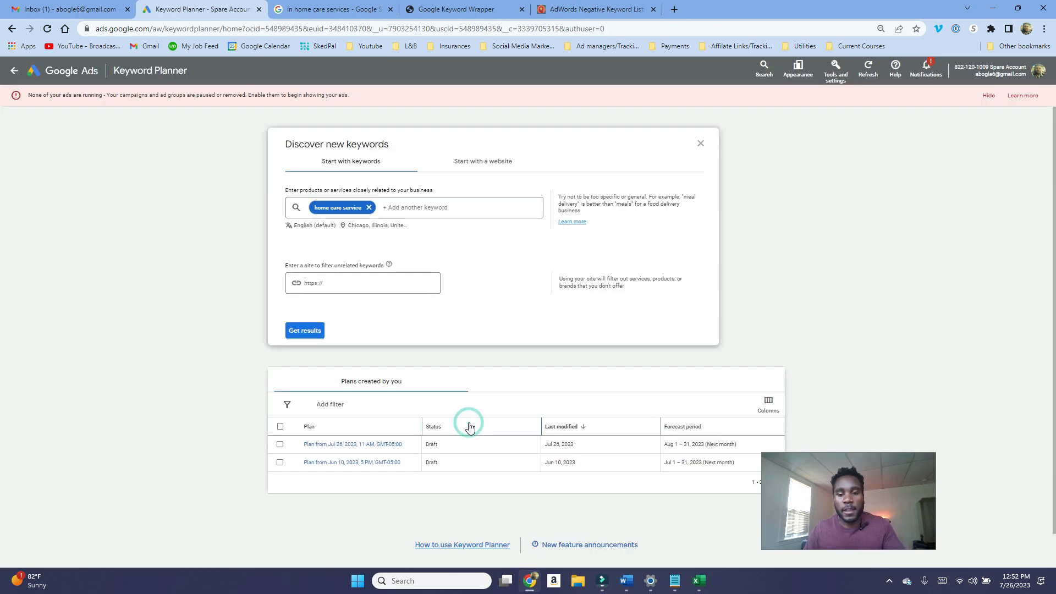
pyautogui.click(305, 331)
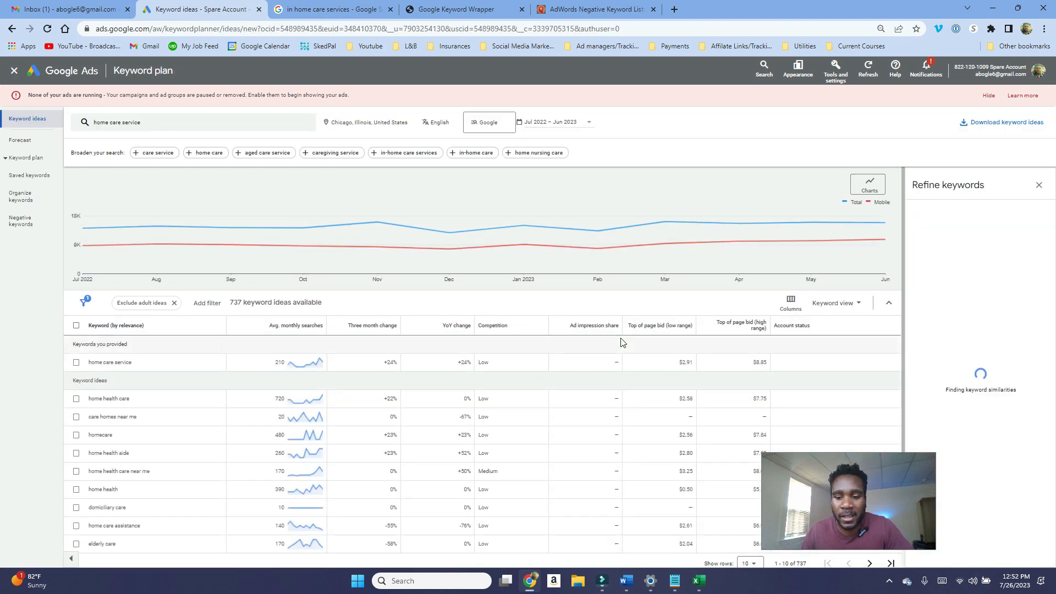
pyautogui.scroll(-1, 715, 360)
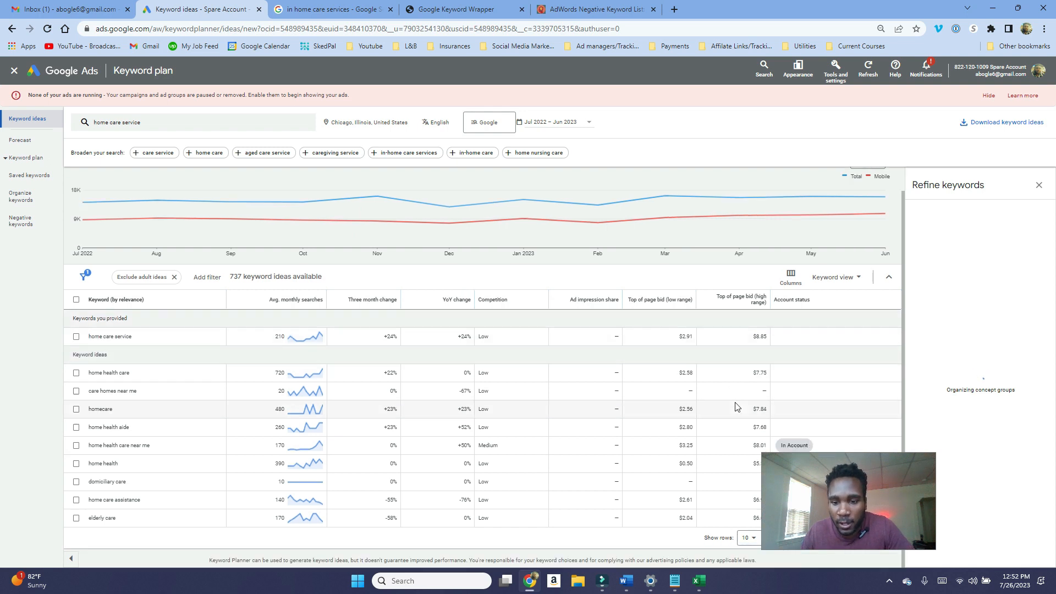
pyautogui.moveTo(811, 485); pyautogui.dragTo(922, 432)
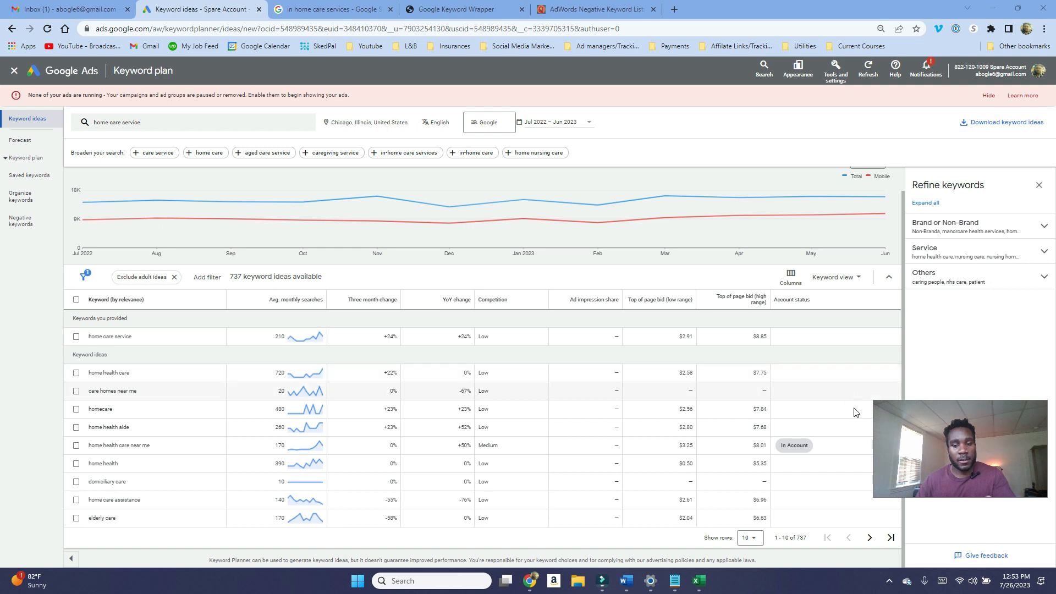
pyautogui.moveTo(938, 443); pyautogui.dragTo(780, 442)
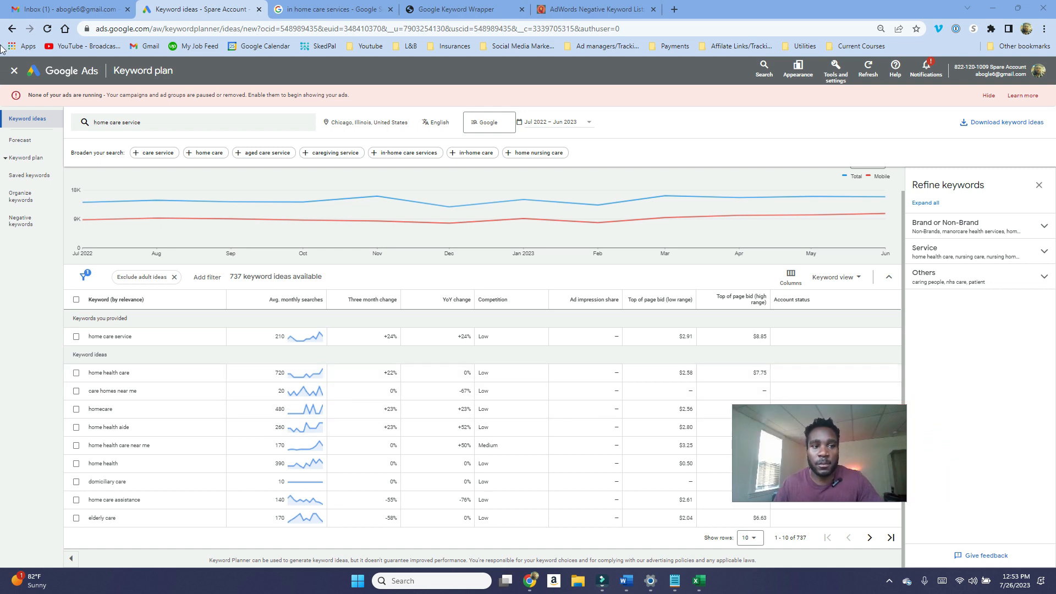
# Step: Return to the campaign's search keywords and open the column editor with the Attribution and Attributes sections expanded
pyautogui.click(15, 71)
pyautogui.click(16, 73)
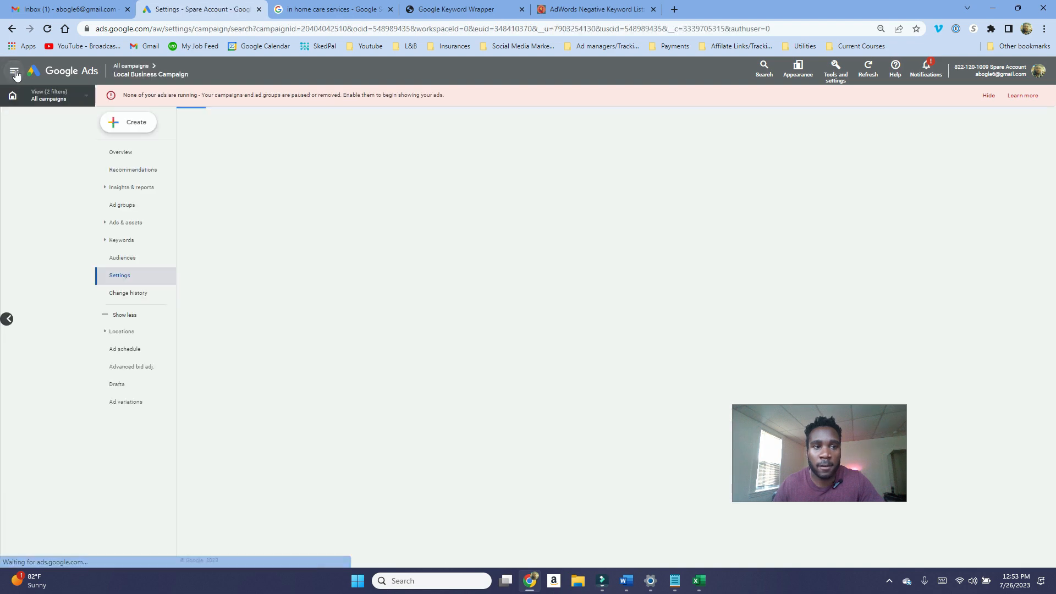
pyautogui.click(51, 182)
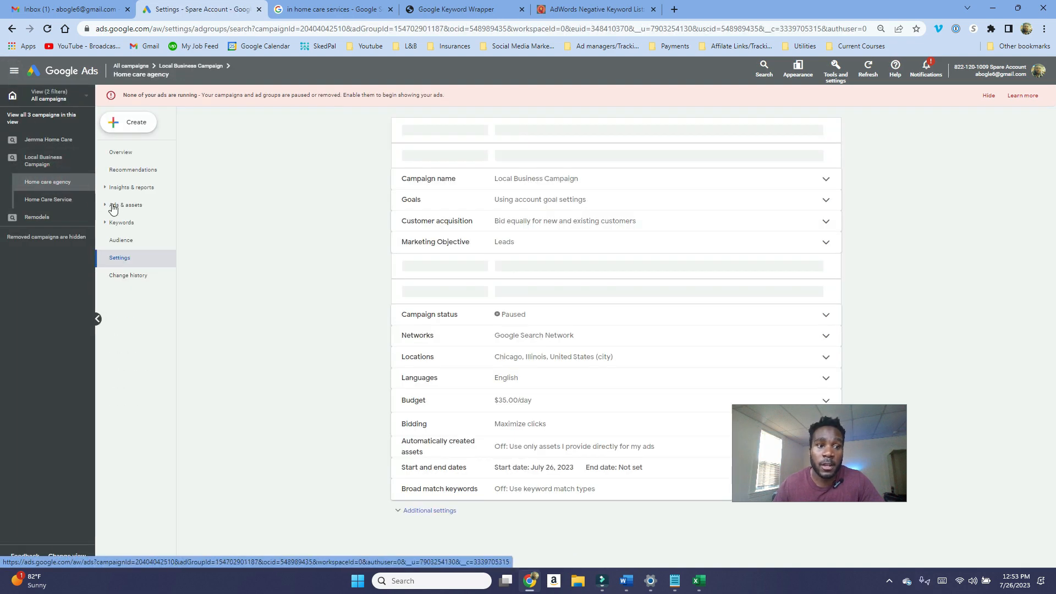
pyautogui.click(42, 160)
pyautogui.click(121, 262)
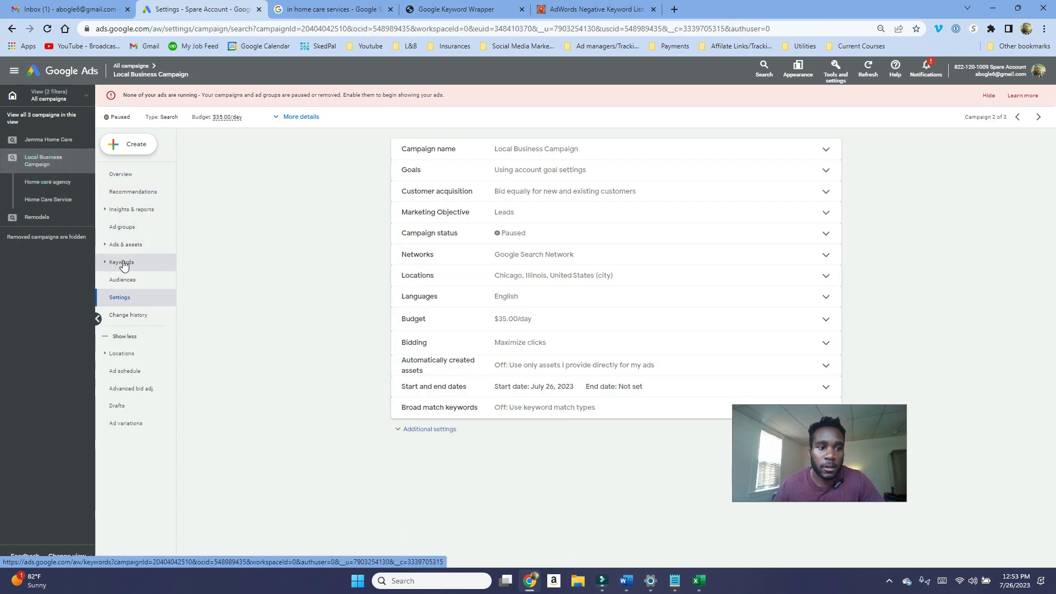
pyautogui.click(886, 162)
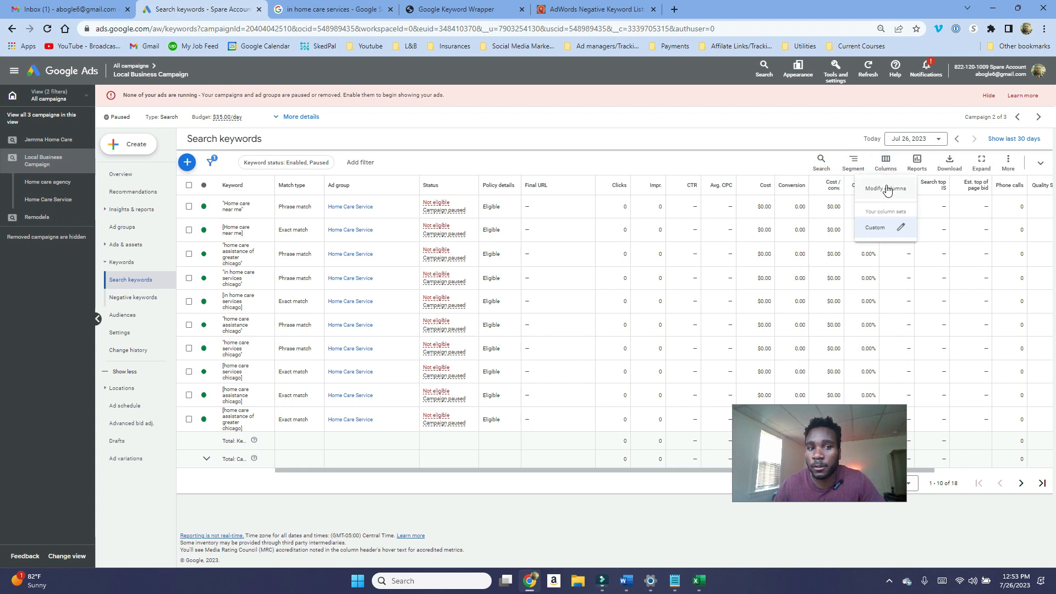
pyautogui.click(864, 197)
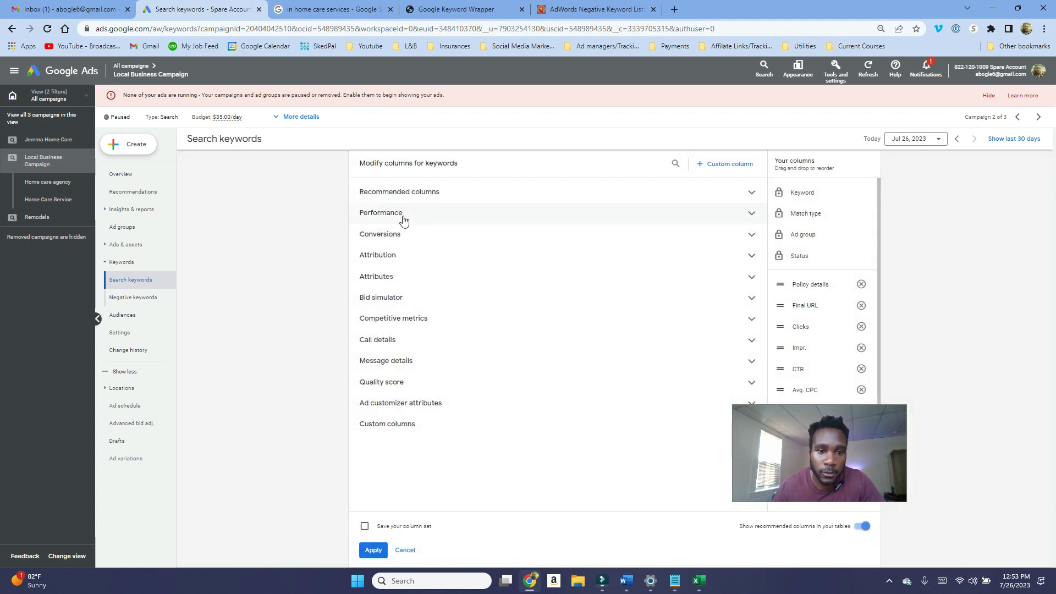
pyautogui.click(403, 215)
pyautogui.click(403, 214)
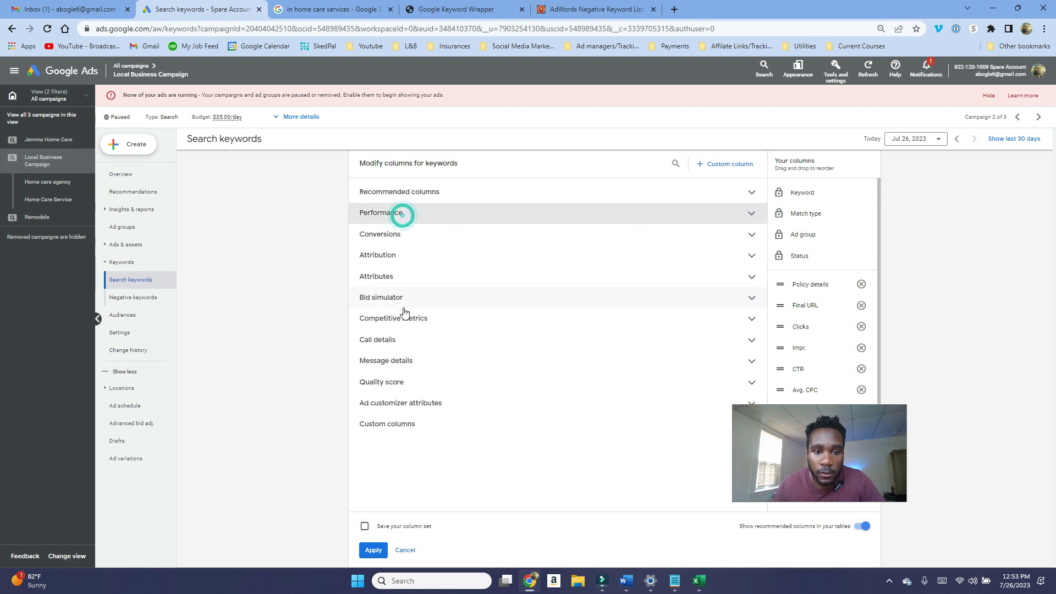
pyautogui.click(415, 256)
pyautogui.click(404, 355)
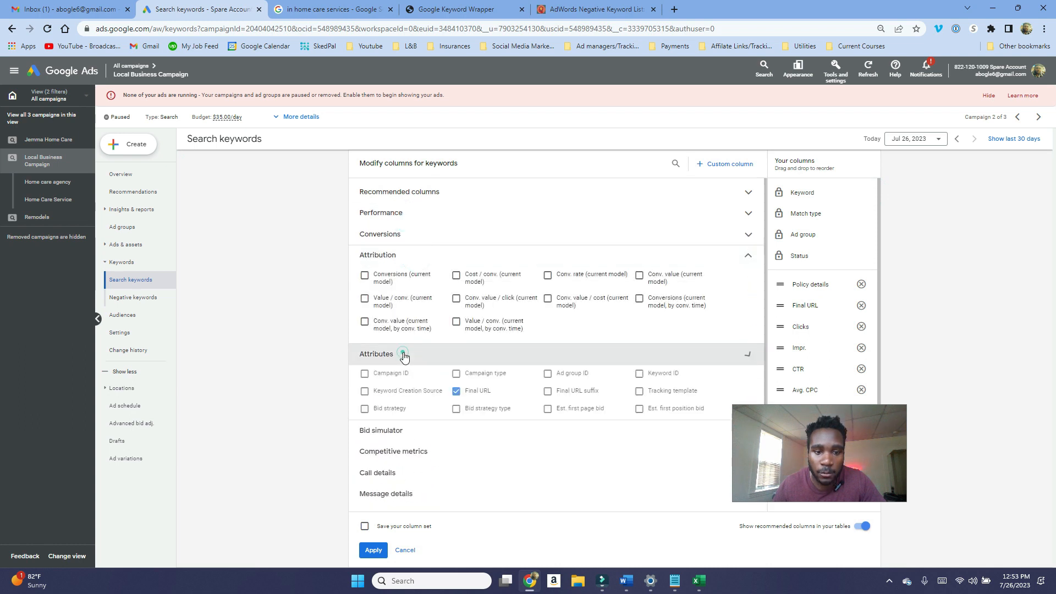
pyautogui.scroll(-1, 495, 363)
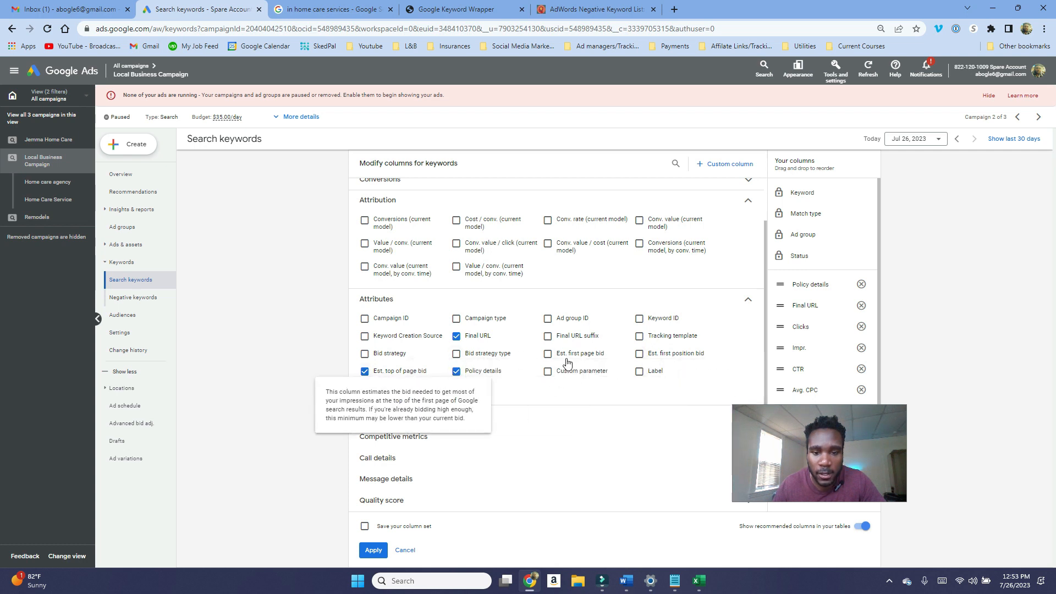
# Step: Add the Est. first position bid column, move it and Est. top of page bid after Avg. CPC, and apply
pyautogui.click(664, 354)
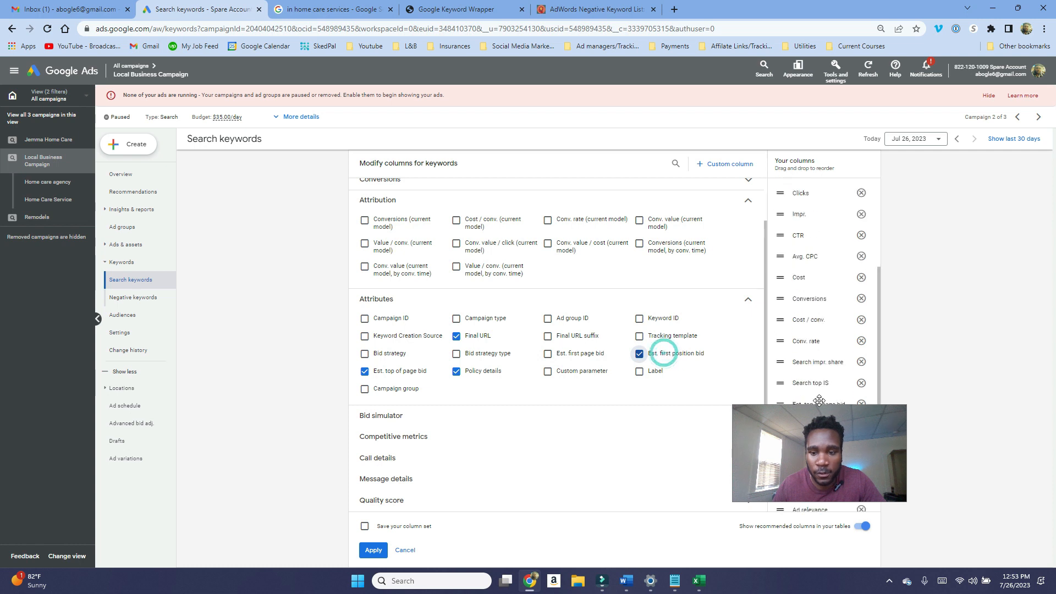
pyautogui.moveTo(817, 456); pyautogui.dragTo(895, 517)
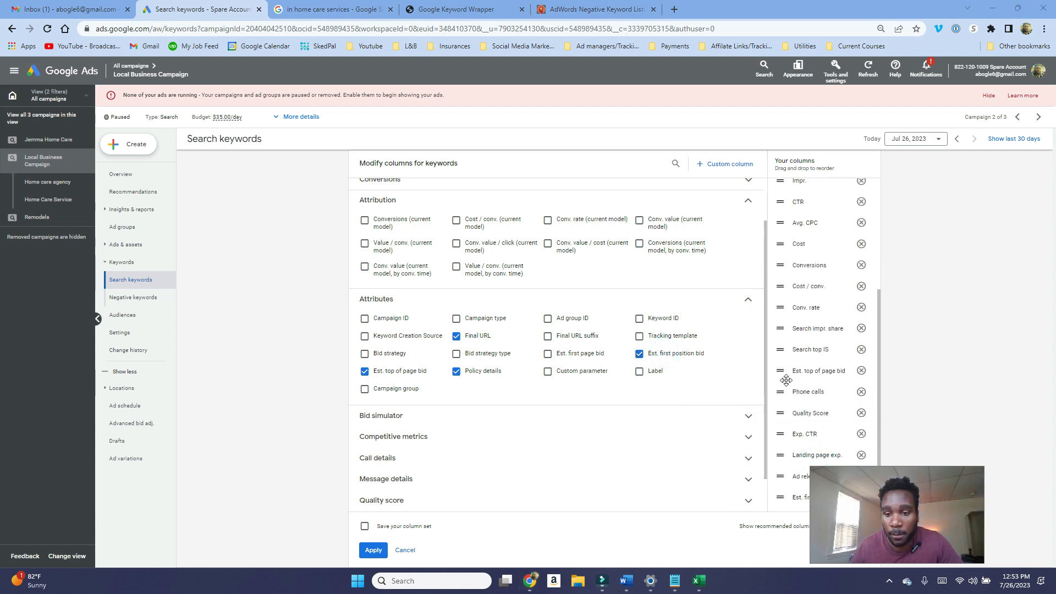
pyautogui.moveTo(785, 378); pyautogui.dragTo(792, 243)
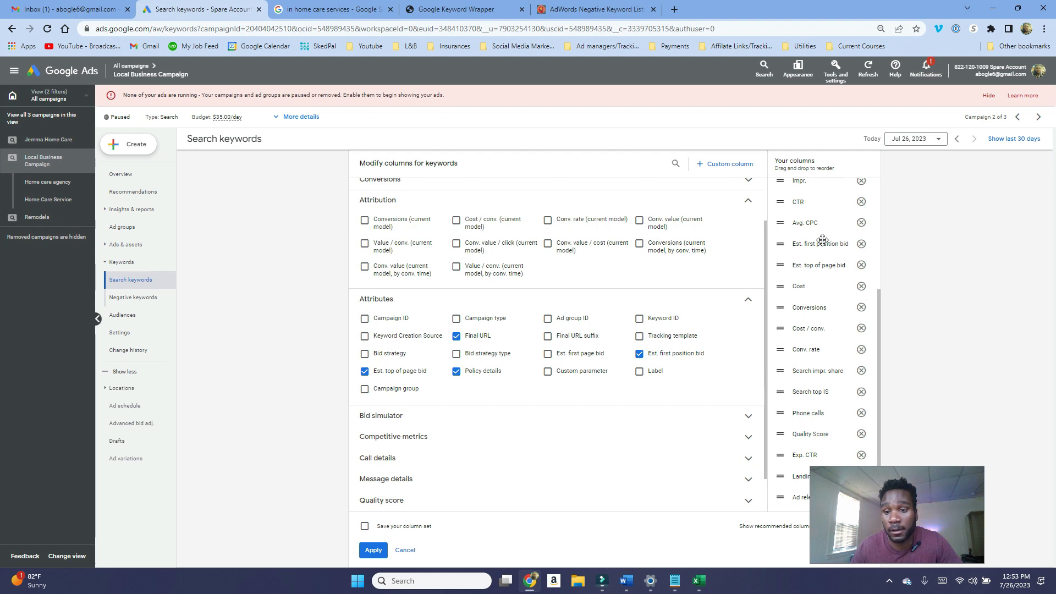
pyautogui.click(368, 551)
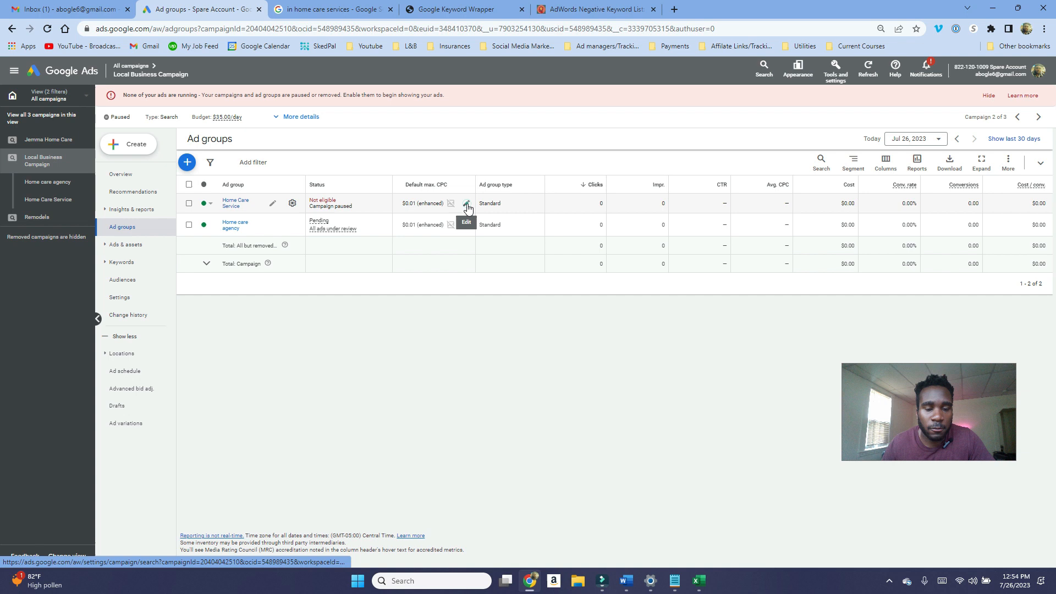
# Step: Set the default max CPC to $7.12 for the Home Care Service ad group and $7.25 for Home care agency
pyautogui.click(467, 206)
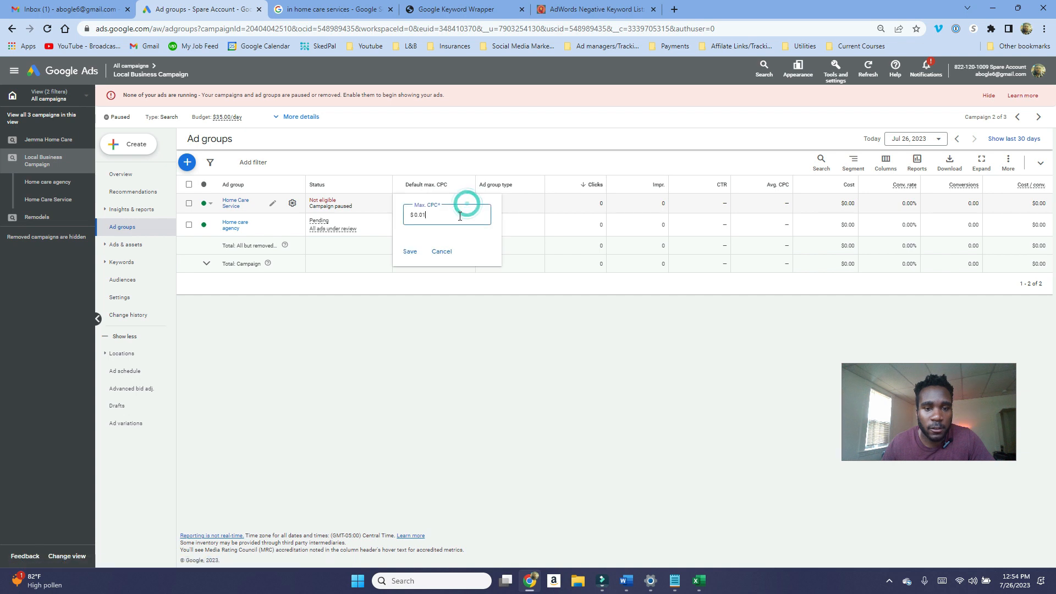
pyautogui.write('1')
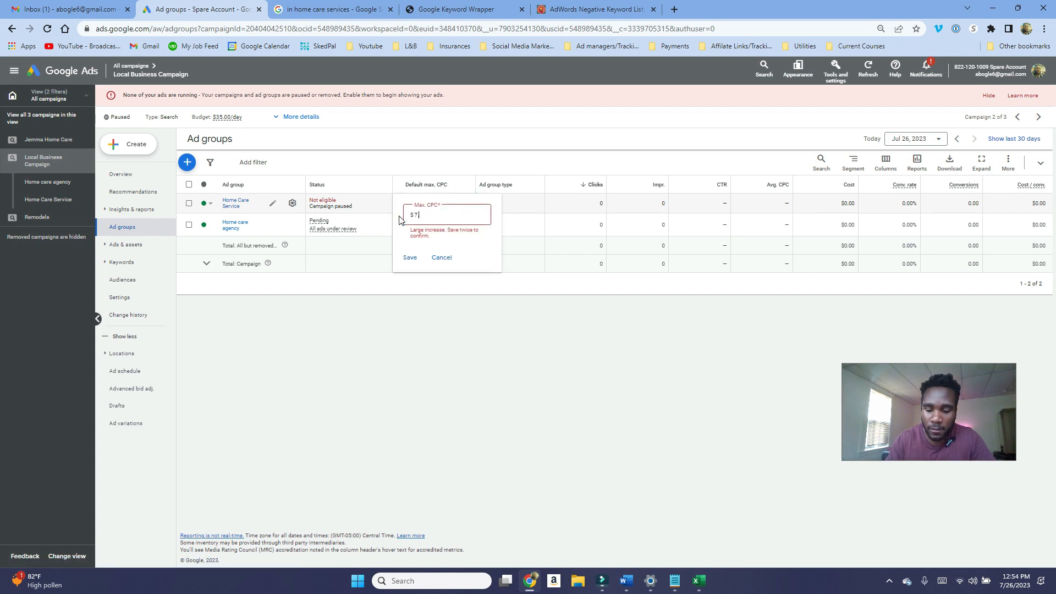
pyautogui.write('.12')
pyautogui.click(407, 258)
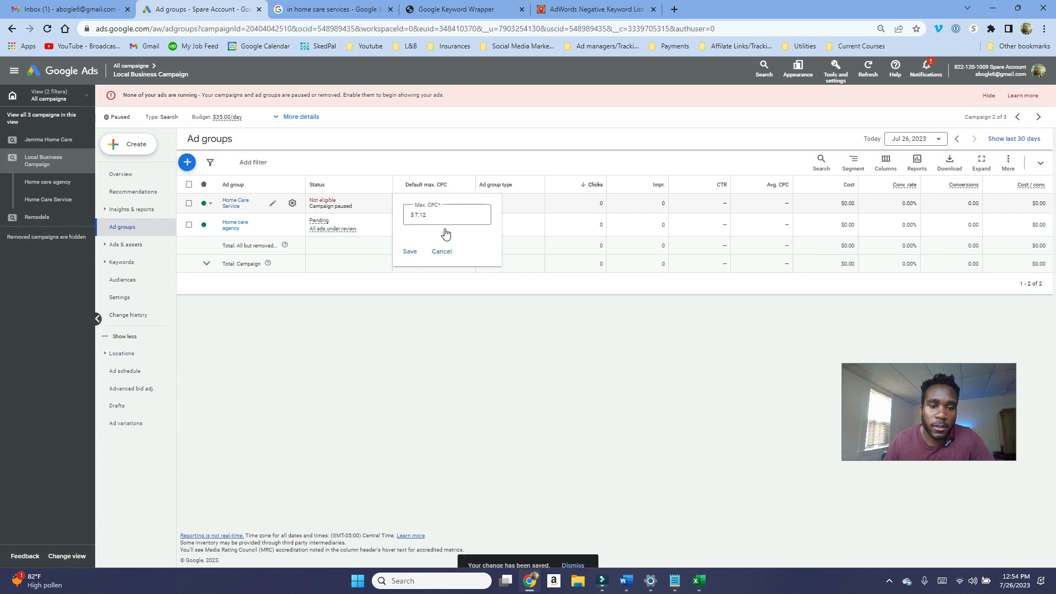
pyautogui.click(466, 225)
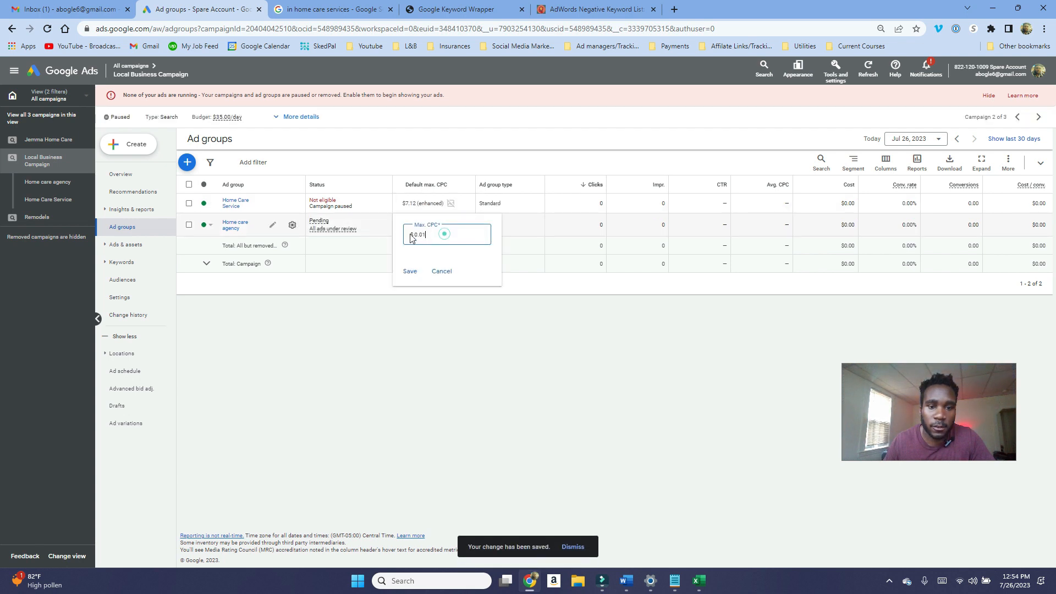
pyautogui.write('7.25 (enhanced')
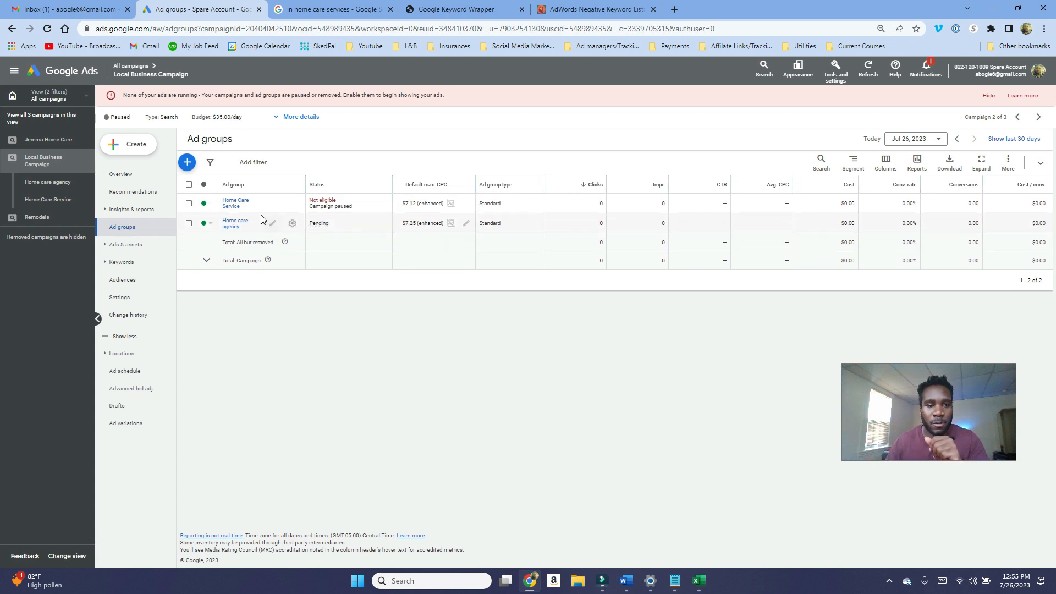
# Step: In the Home Care Service ad group, decrease the max CPC bids of the five phrase match keywords by 20%
pyautogui.click(229, 206)
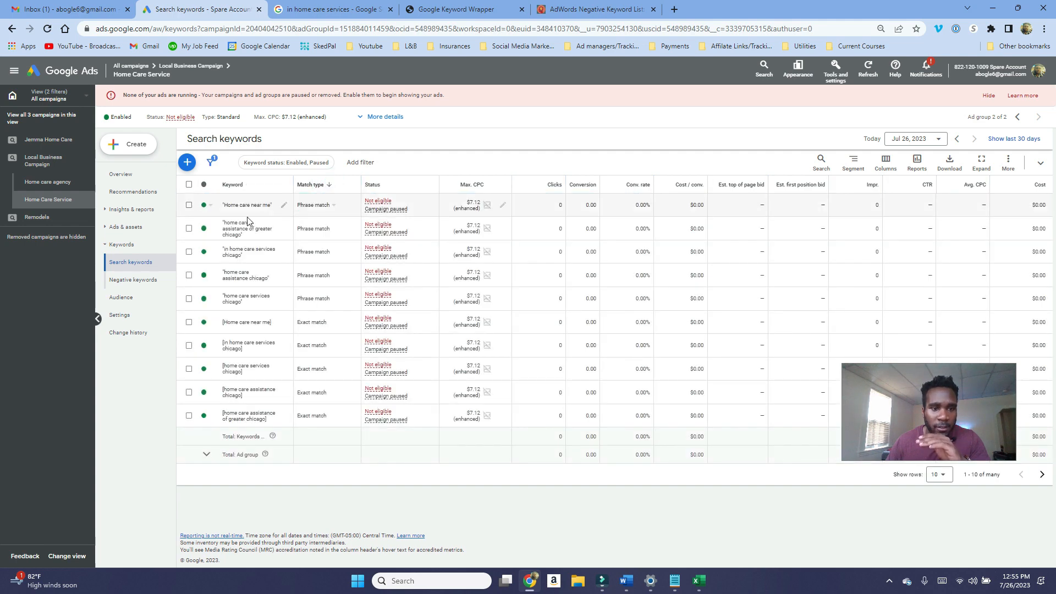
pyautogui.click(189, 205)
pyautogui.click(189, 229)
pyautogui.click(188, 251)
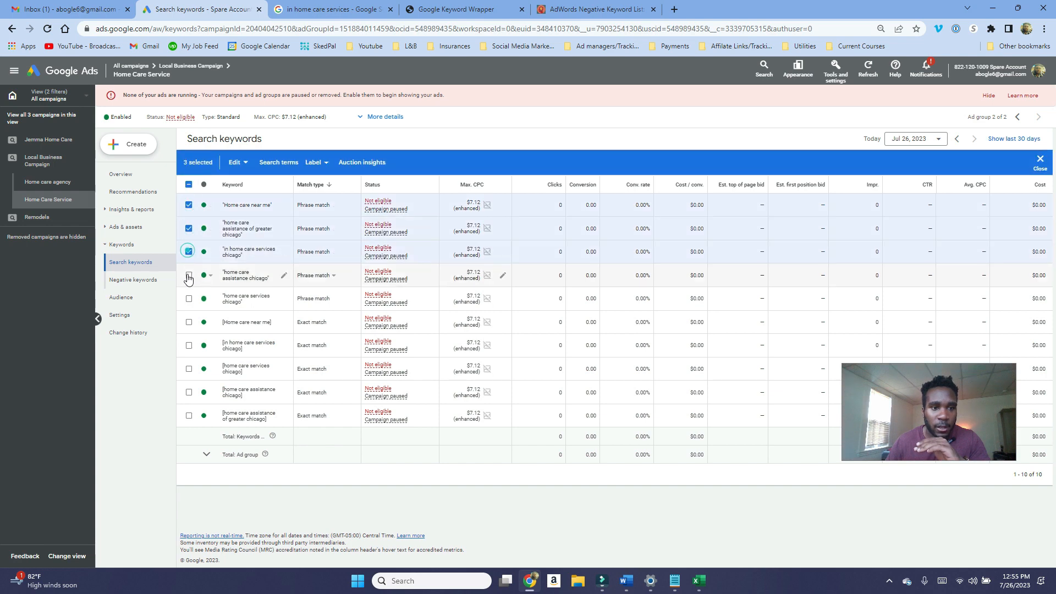
pyautogui.click(188, 275)
pyautogui.click(189, 299)
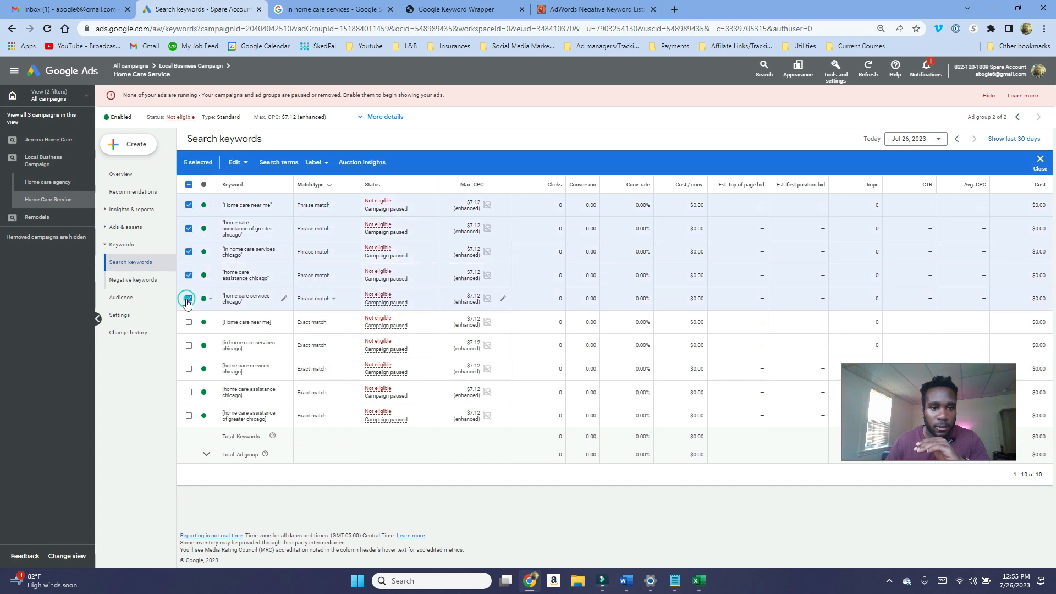
pyautogui.click(242, 163)
pyautogui.click(239, 324)
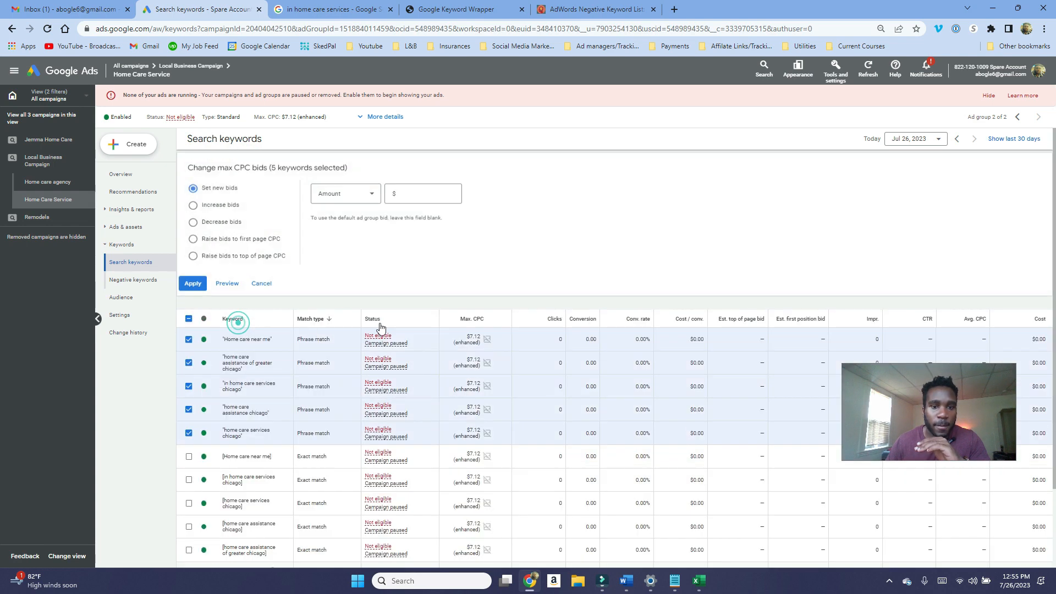
pyautogui.click(241, 225)
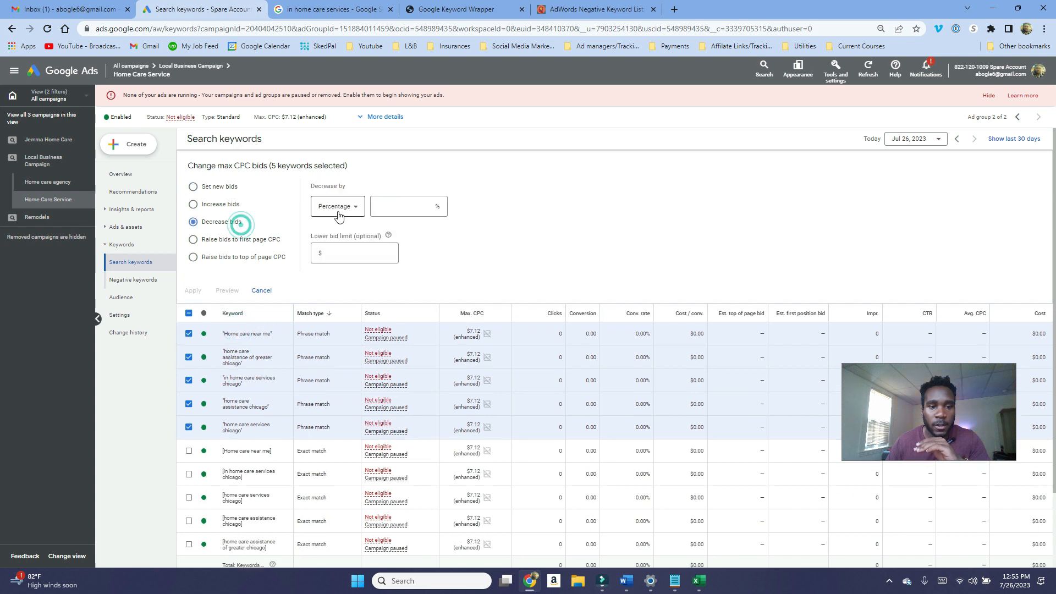
pyautogui.click(419, 209)
pyautogui.write('20')
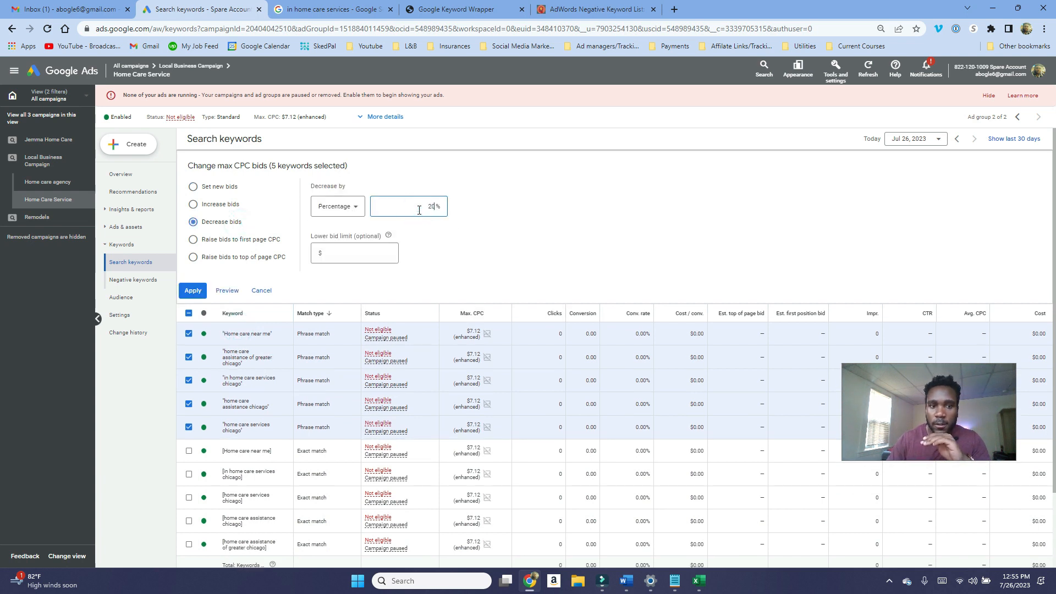
pyautogui.click(192, 289)
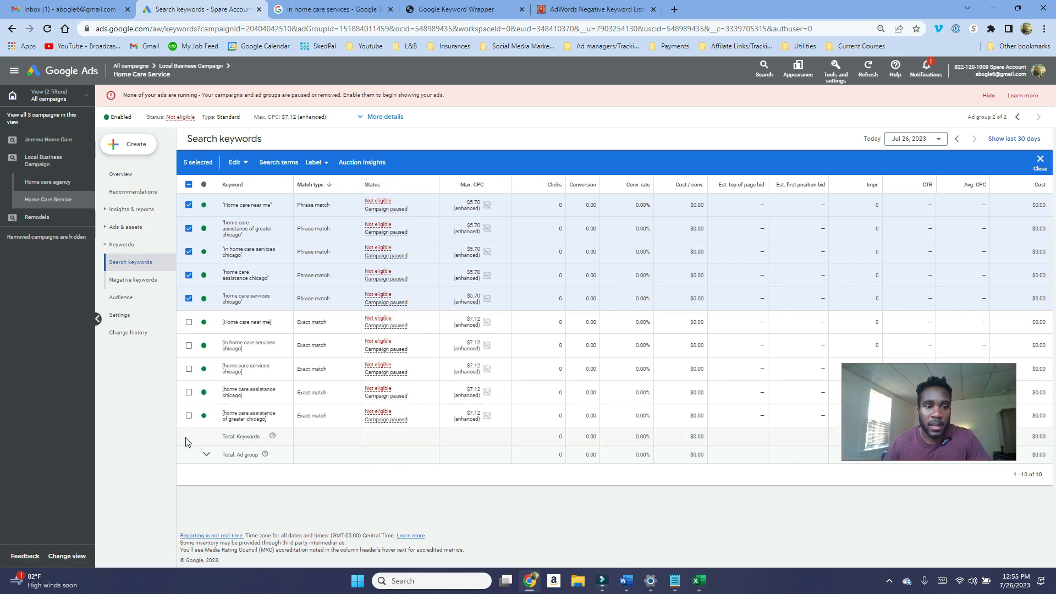
pyautogui.click(253, 205)
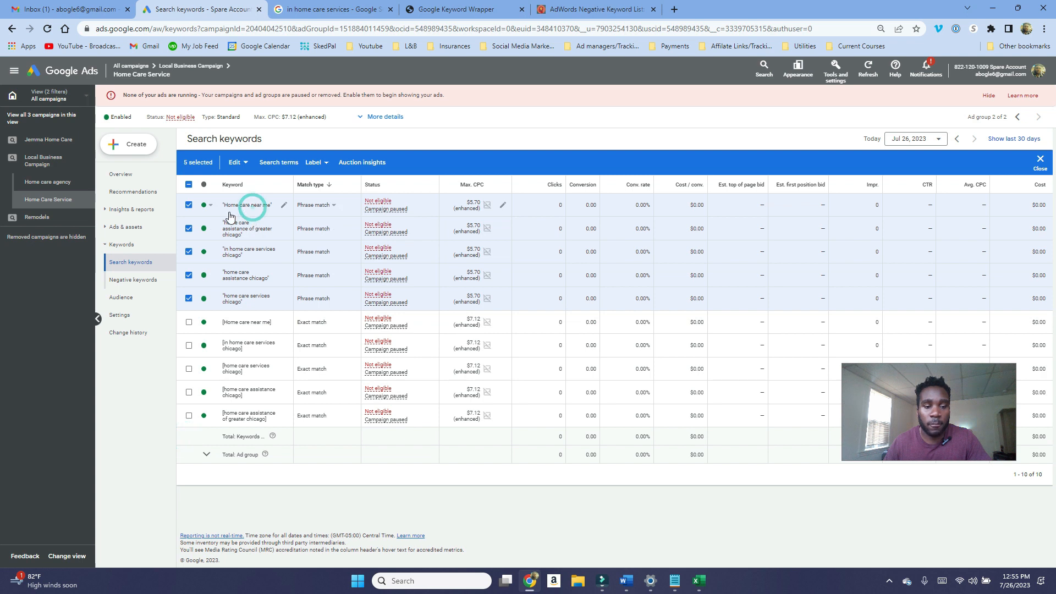
pyautogui.moveTo(225, 207); pyautogui.dragTo(273, 214)
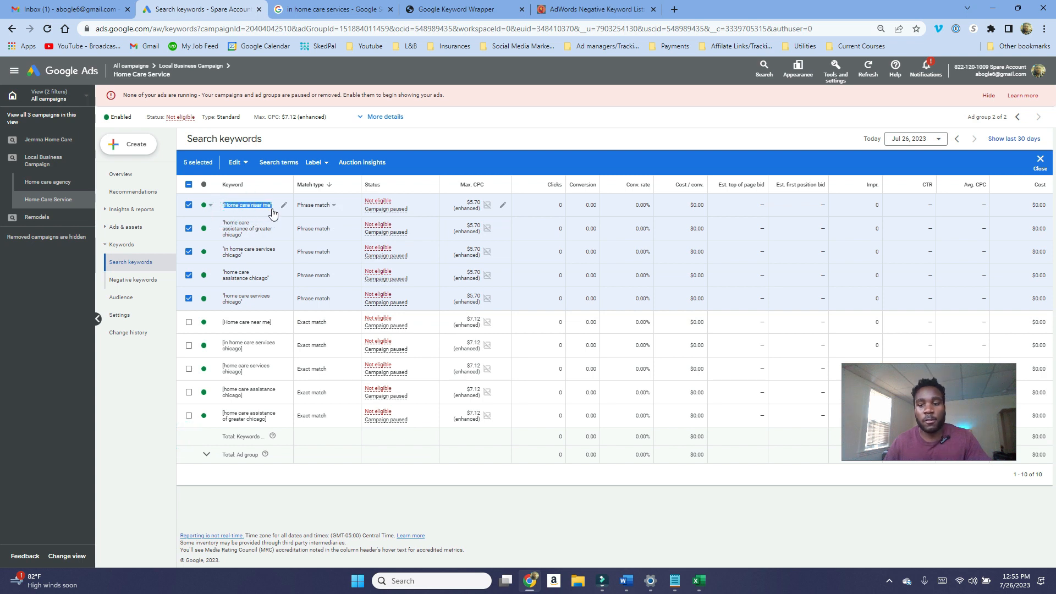
pyautogui.click(210, 207)
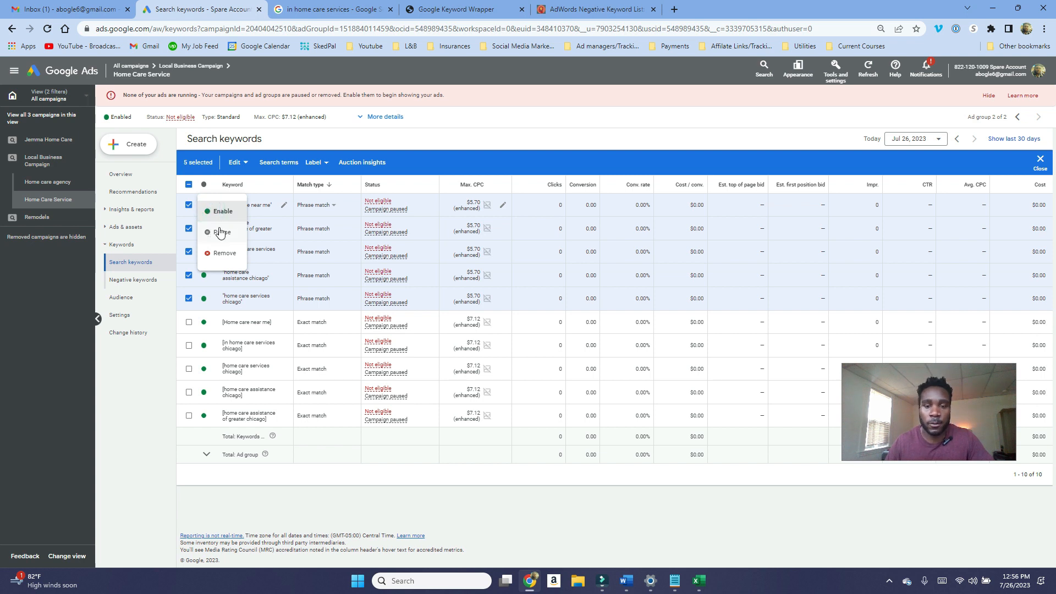
pyautogui.click(444, 128)
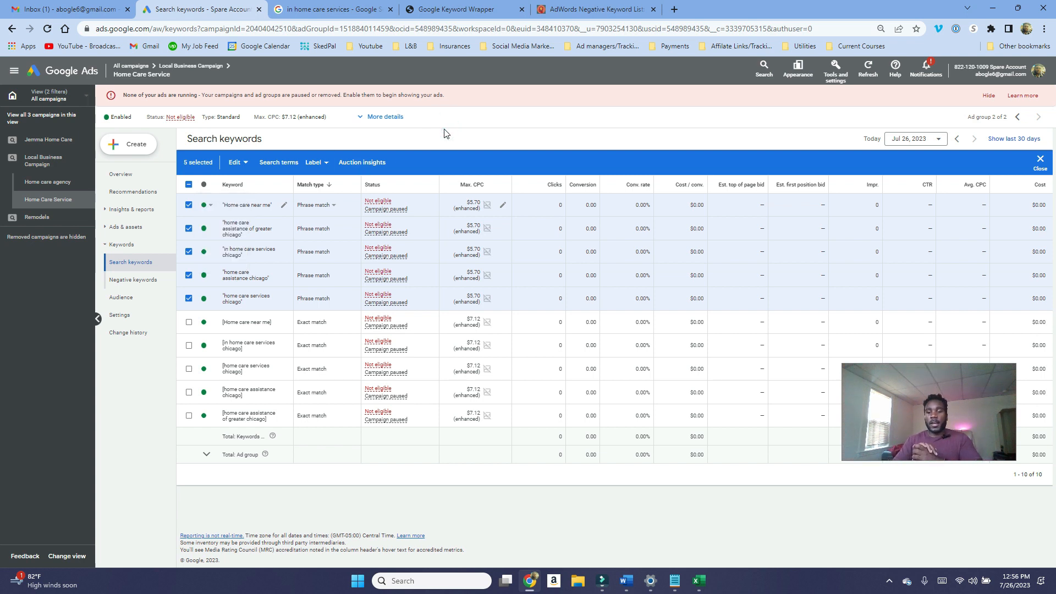